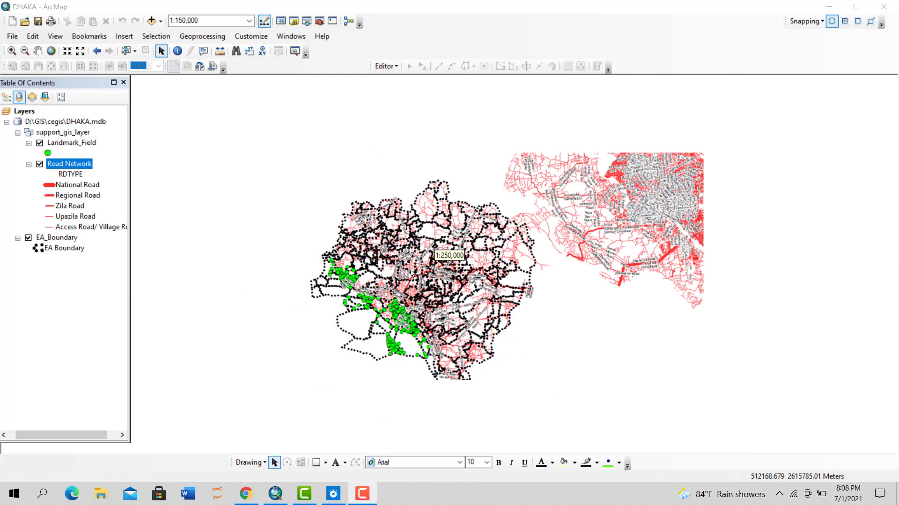
- Hide the Road Network layer and examine the landmark points and EA boundaries without the roads
scroll(411, 274, up, 4)
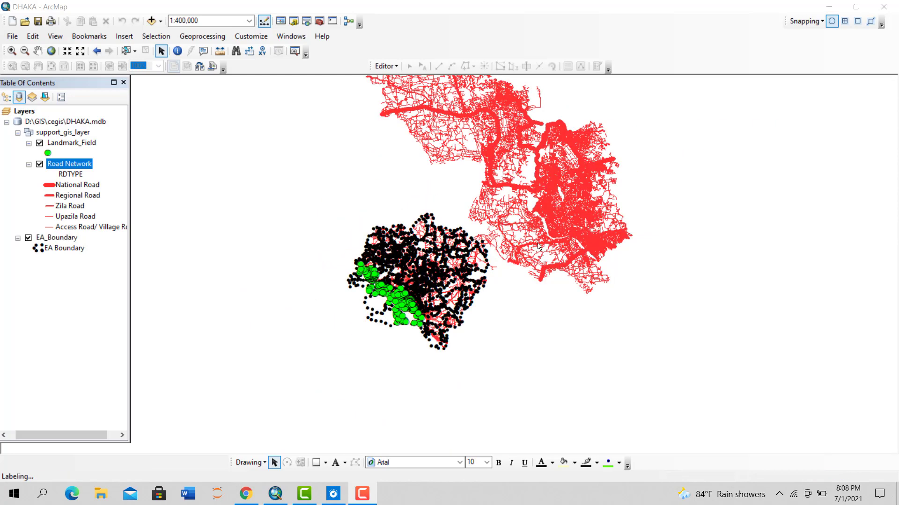
drag(546, 242, 572, 318)
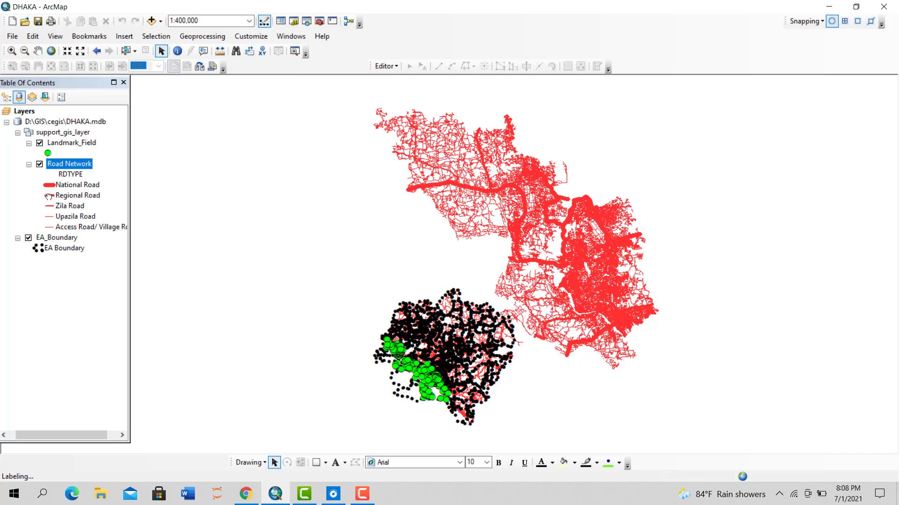
click(49, 164)
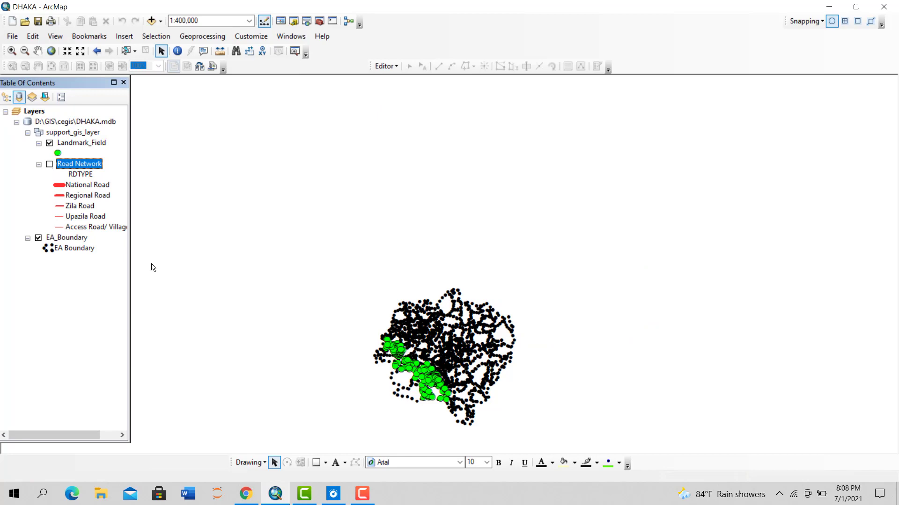
drag(381, 287, 363, 173)
scroll(461, 244, up, 2)
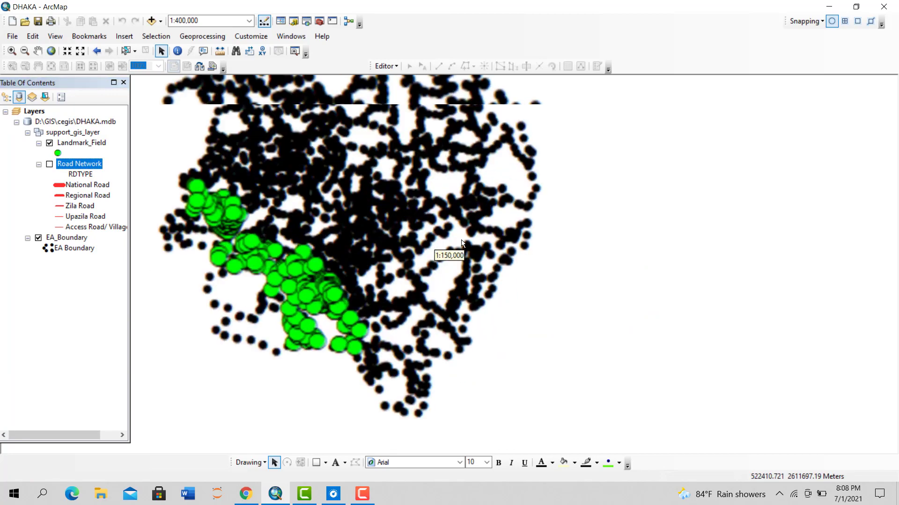
scroll(461, 244, up, 1)
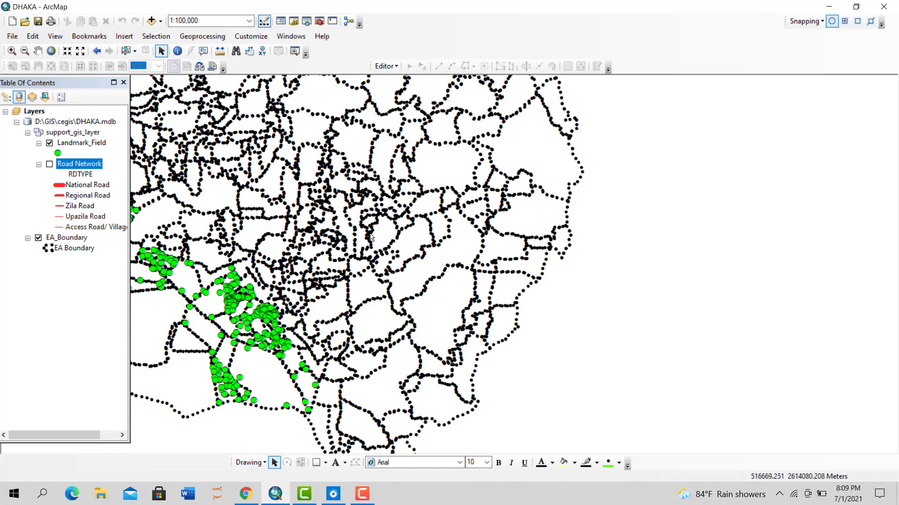
- Turn the Road Network layer back on and review its road type classes, including Zila Road and Access Road/Village Road
click(50, 165)
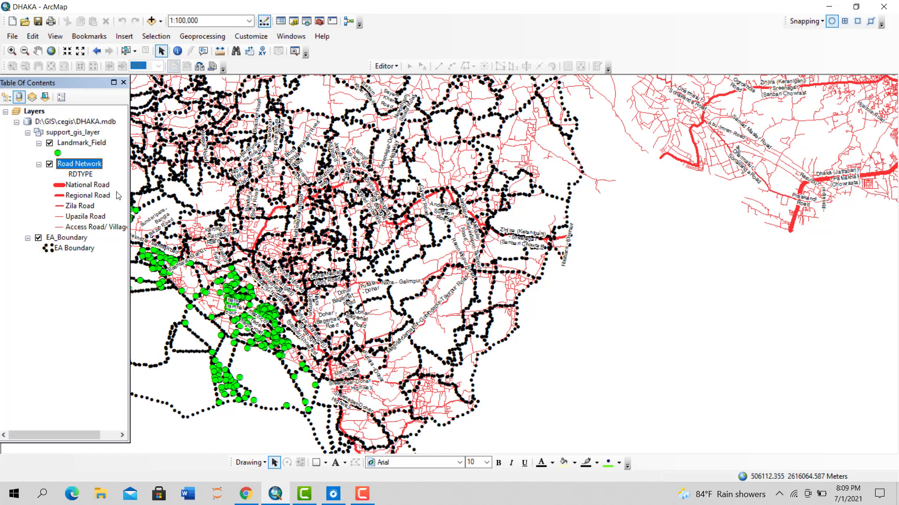
click(78, 197)
click(78, 206)
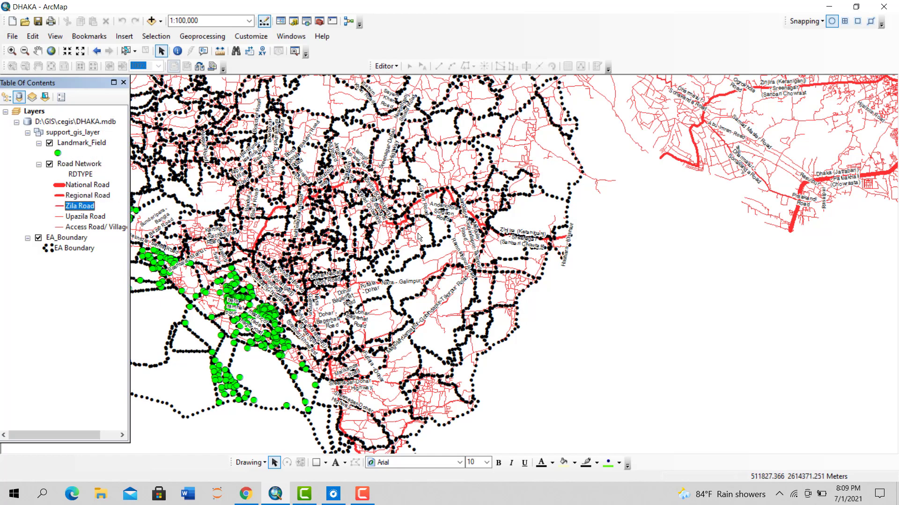
scroll(469, 298, down, 1)
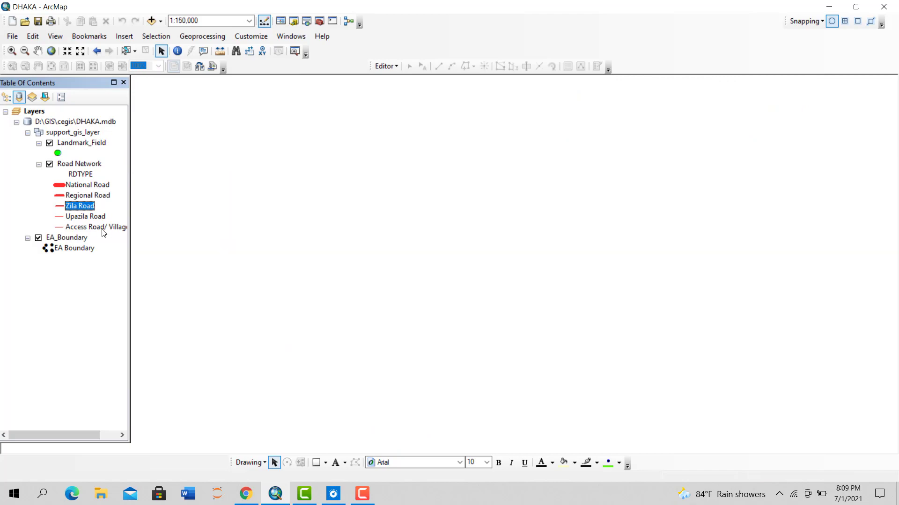
click(102, 228)
drag(611, 296, 550, 294)
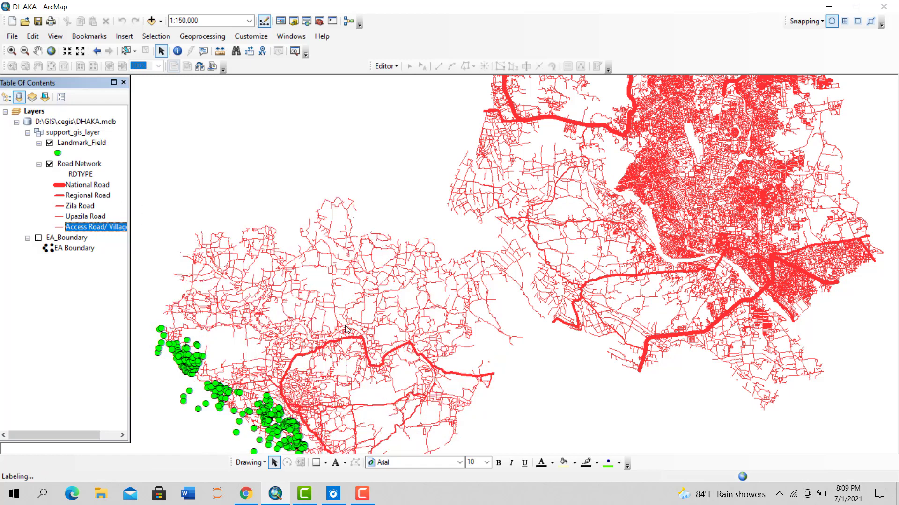
- Toggle the EA_Boundary and Landmark_Field layers off and back on, and hide the Road Network layer
click(38, 239)
click(39, 238)
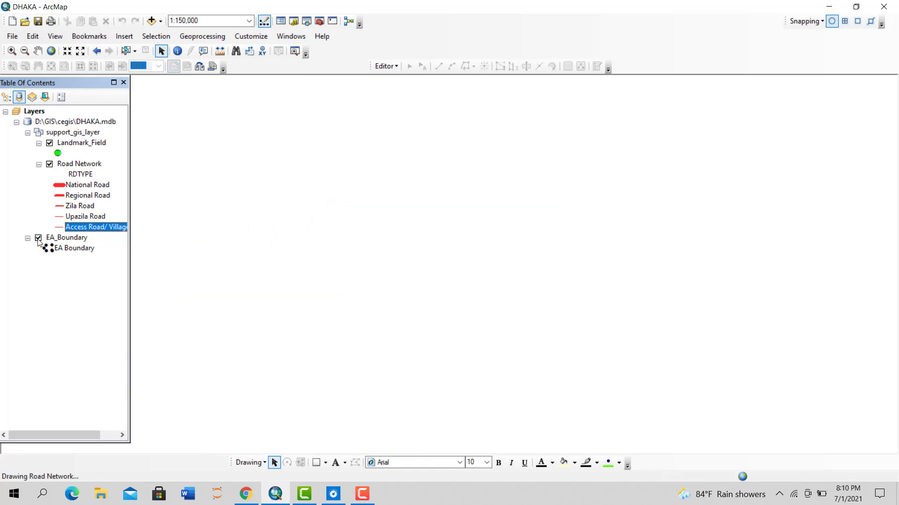
click(50, 164)
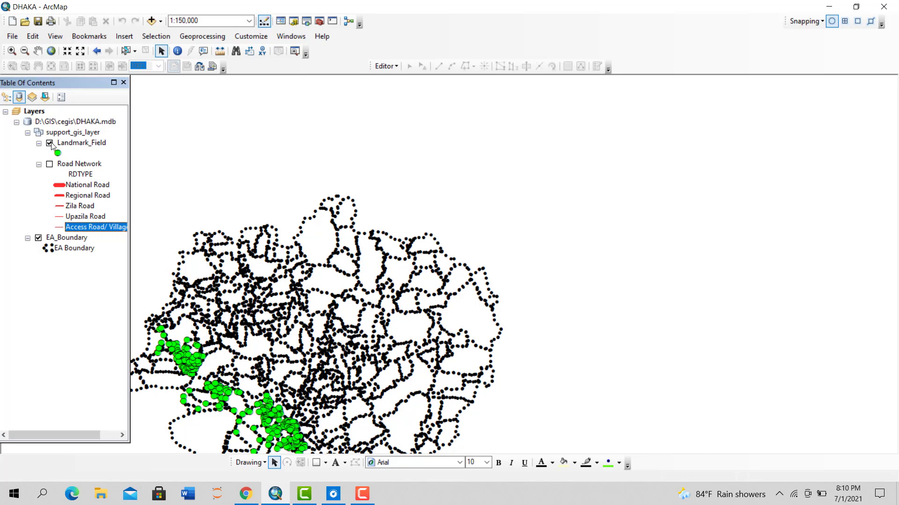
click(50, 144)
drag(364, 270, 463, 169)
click(50, 144)
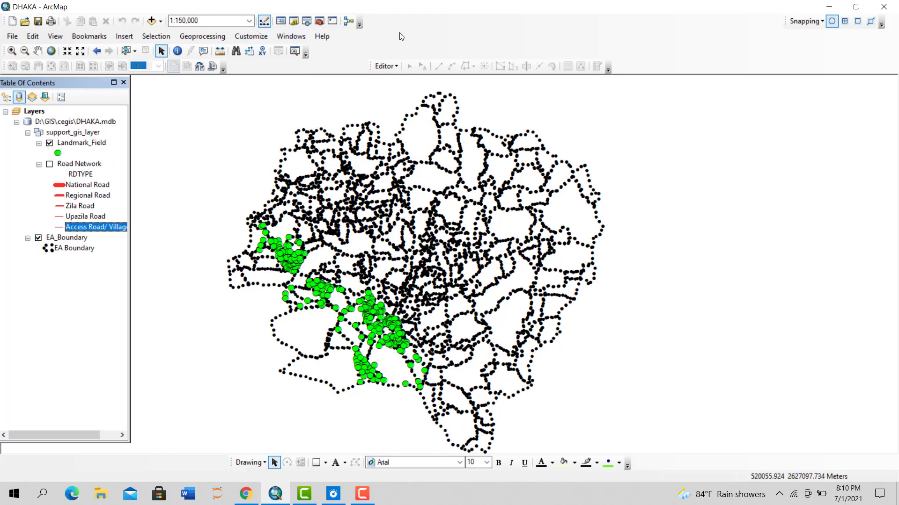
- Open the Catalog and expand D:\GIS\cegis\DHAKA.mdb down to the contents of the support_gis_layer dataset
click(294, 21)
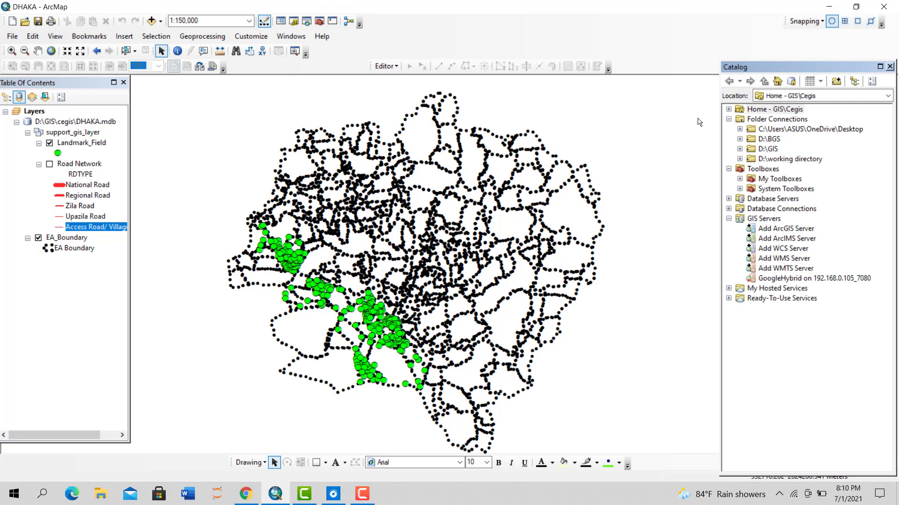
click(741, 149)
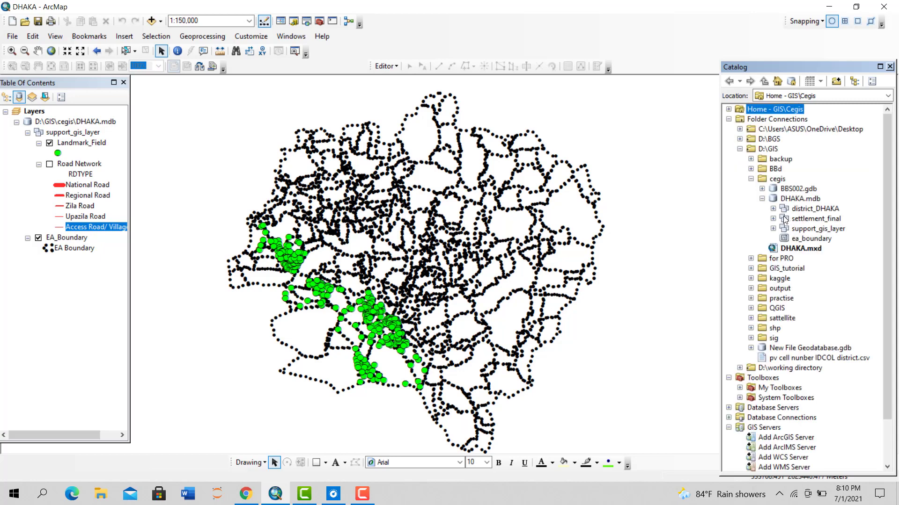
click(773, 229)
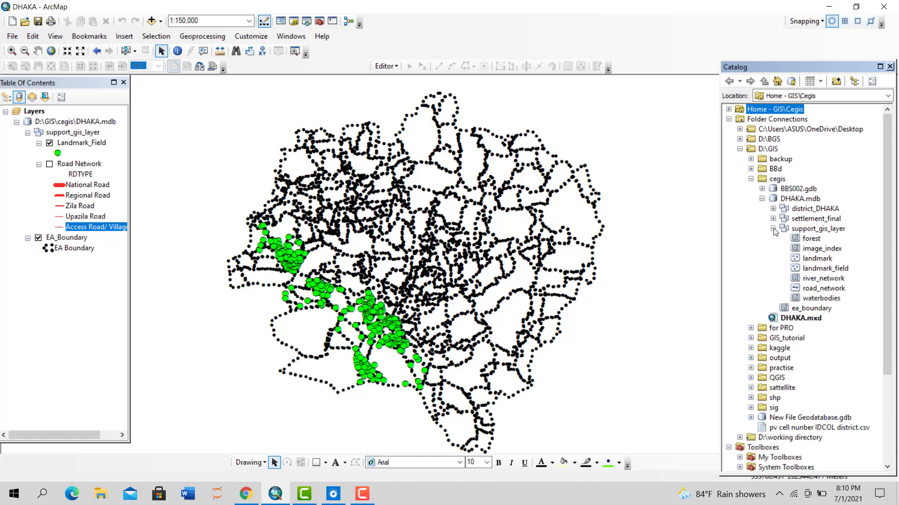
- Add the forest and image_index feature classes to the map, and add a second landmark_field layer and remove it again
double_click(811, 239)
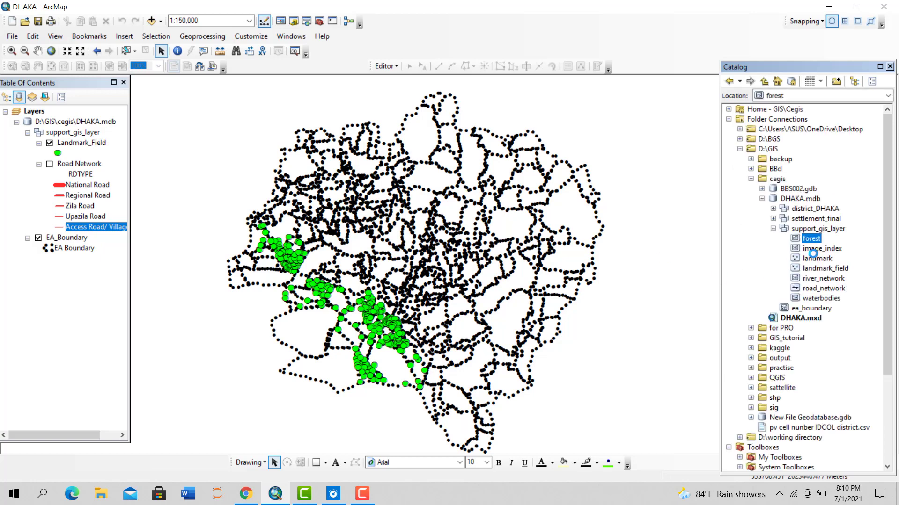
double_click(821, 250)
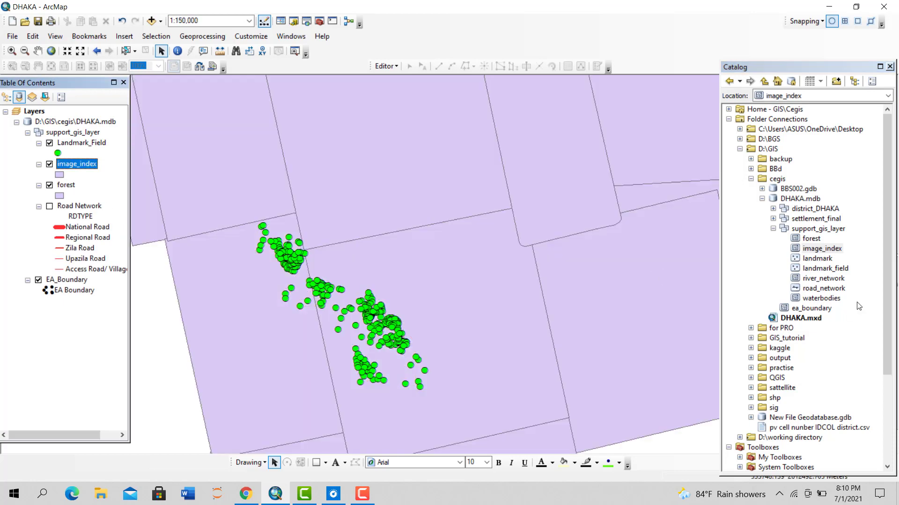
double_click(822, 269)
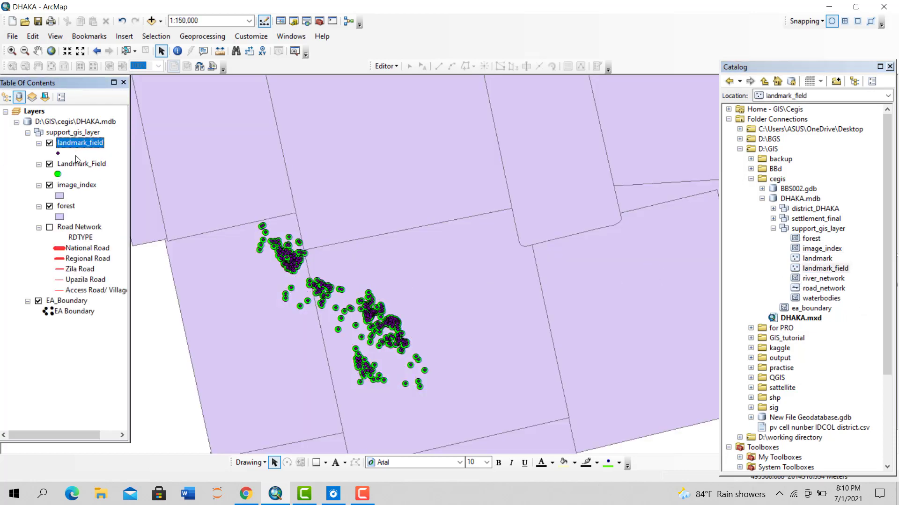
right_click(81, 141)
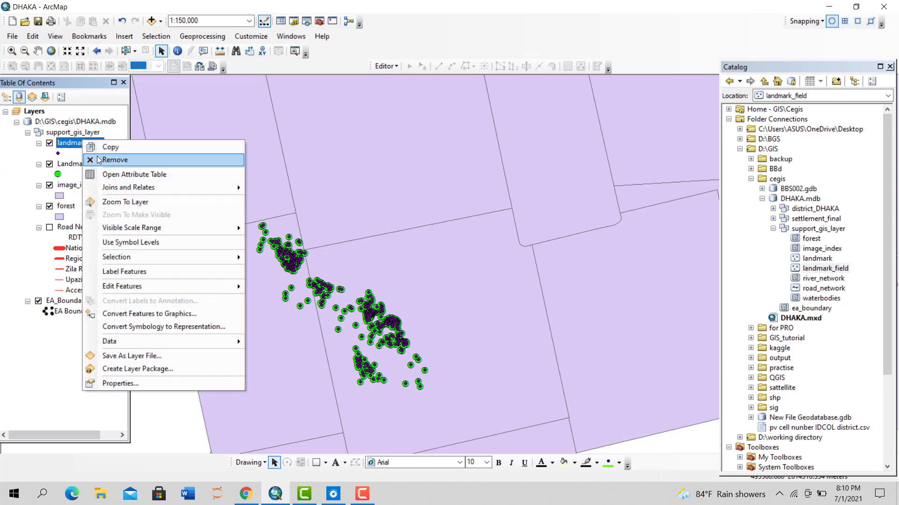
click(106, 160)
- Add the river_network, road_network and waterbodies feature classes from support_gis_layer to the map
drag(825, 281, 638, 262)
scroll(414, 305, up, 4)
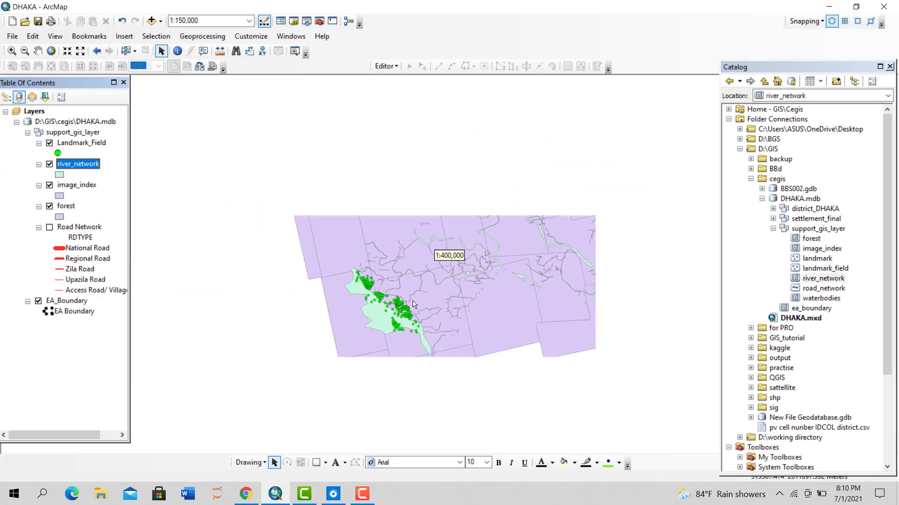
scroll(414, 328, up, 2)
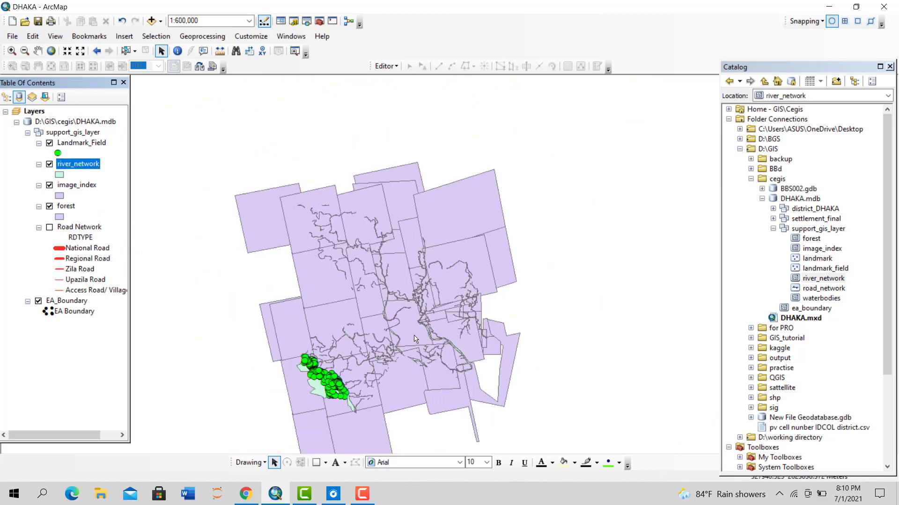
drag(440, 349, 542, 244)
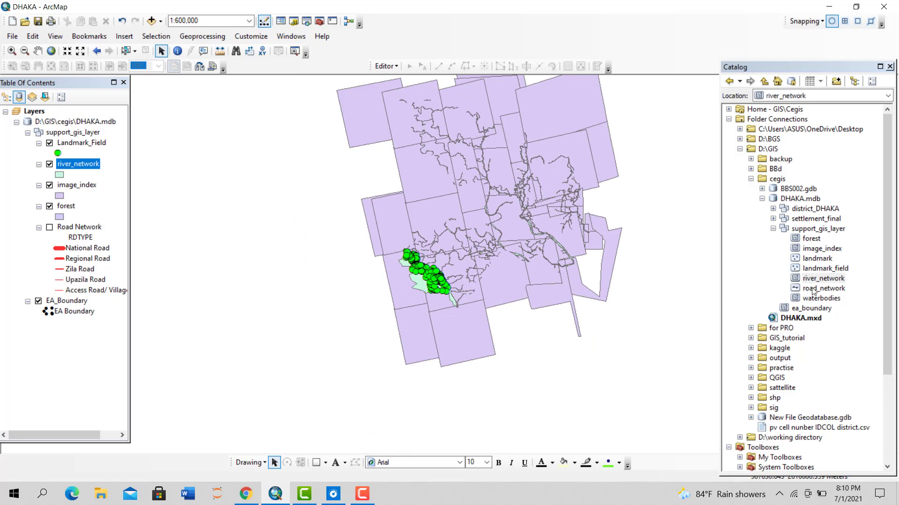
drag(817, 289, 571, 275)
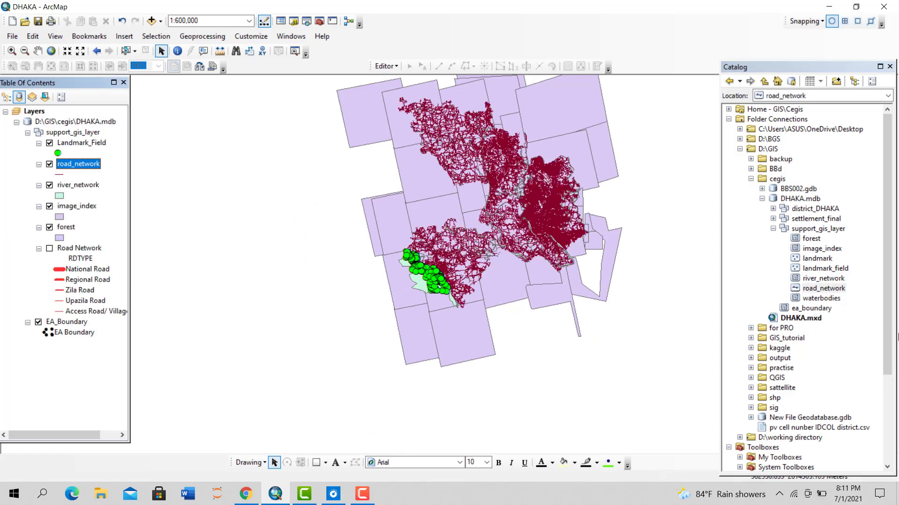
drag(816, 300, 482, 260)
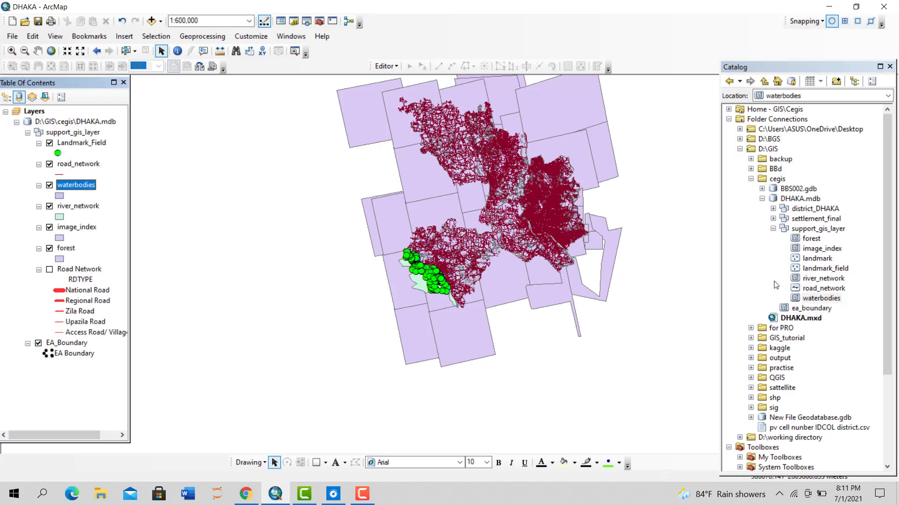
- Examine the waterbodies polygons up close together with the surrounding rivers and roads
click(12, 50)
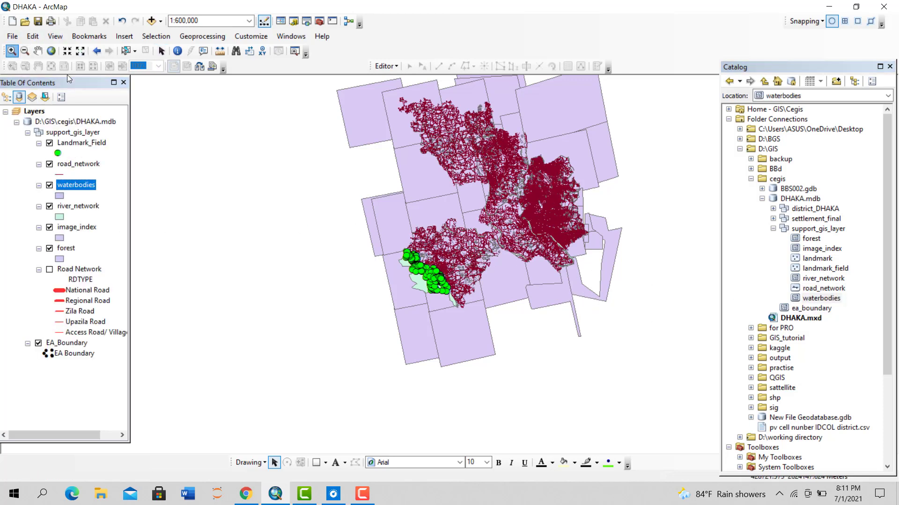
drag(472, 243, 507, 265)
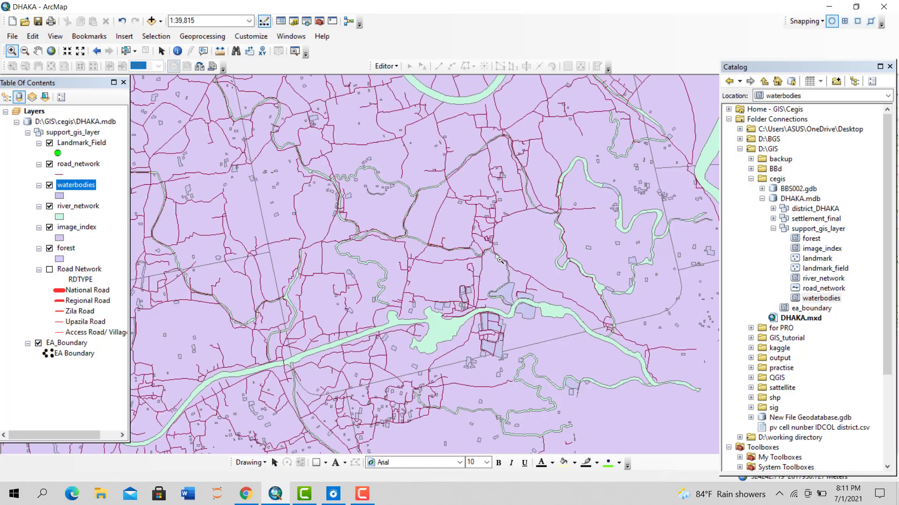
drag(182, 172, 540, 275)
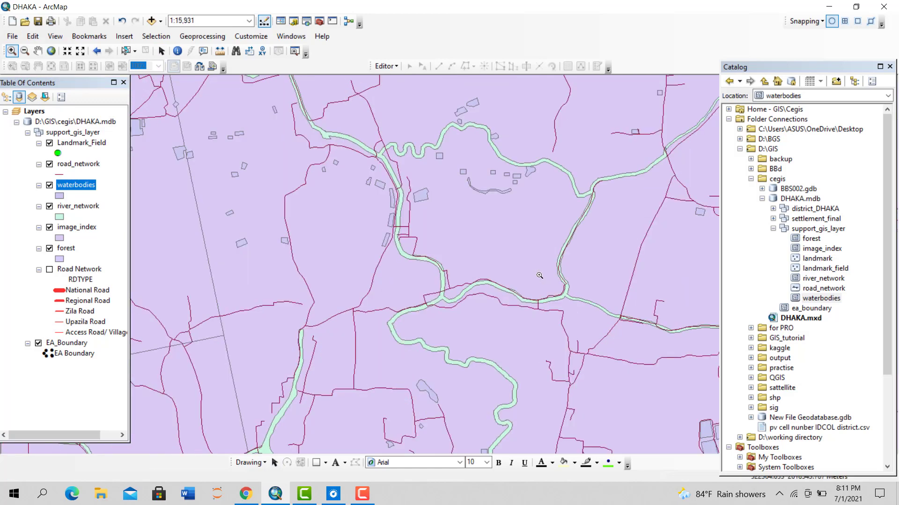
drag(254, 144, 565, 283)
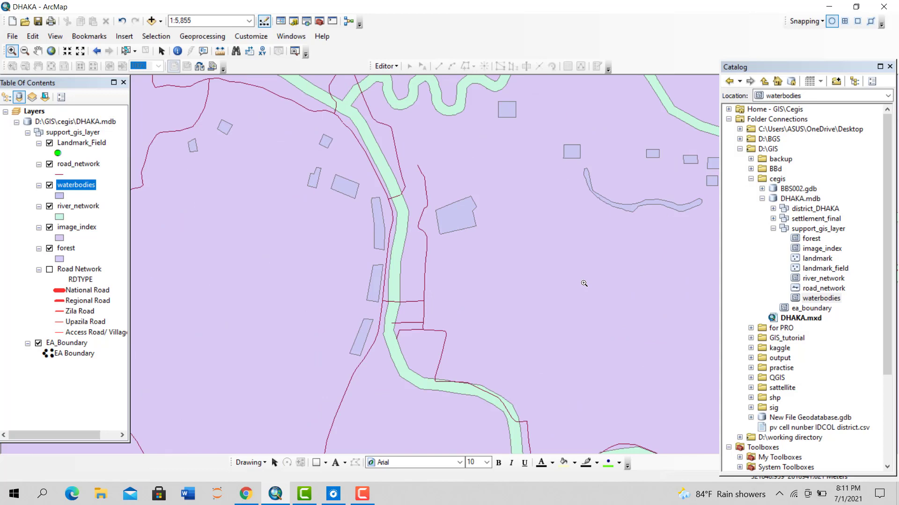
scroll(481, 271, down, 5)
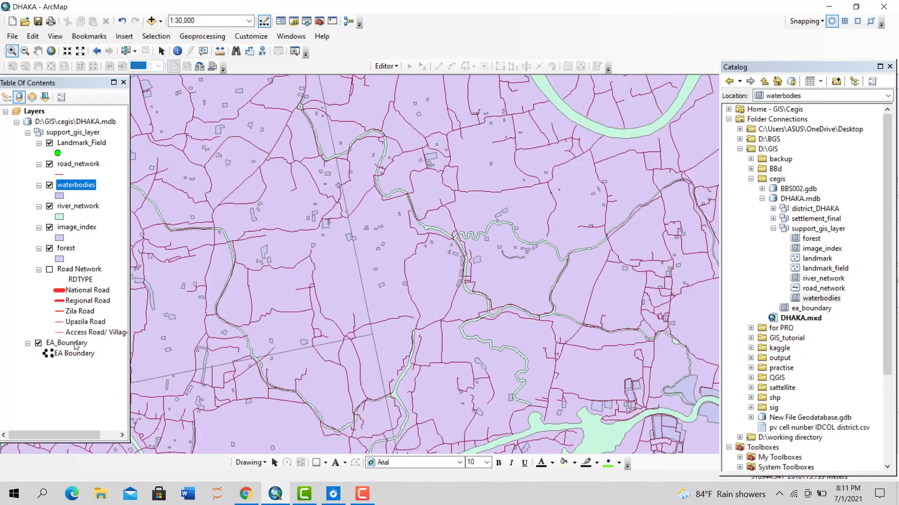
- Remove the forest, image_index and river_network layers from the map
right_click(66, 253)
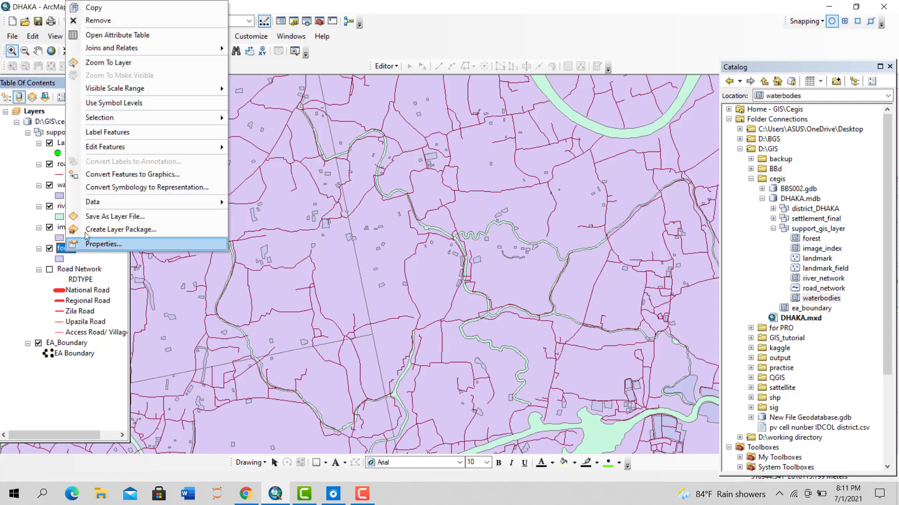
click(84, 24)
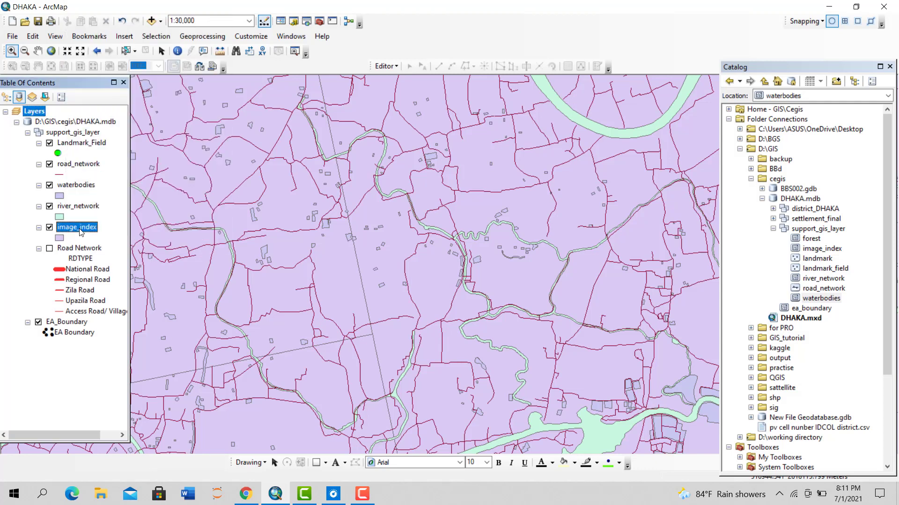
right_click(80, 228)
click(105, 248)
right_click(80, 205)
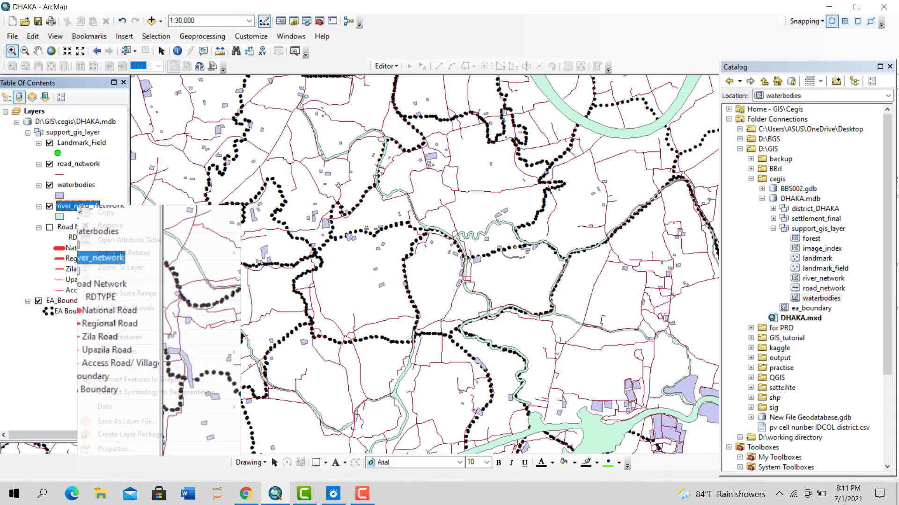
click(106, 227)
- Remove the waterbodies layer and the added road_network layer from the map
click(69, 183)
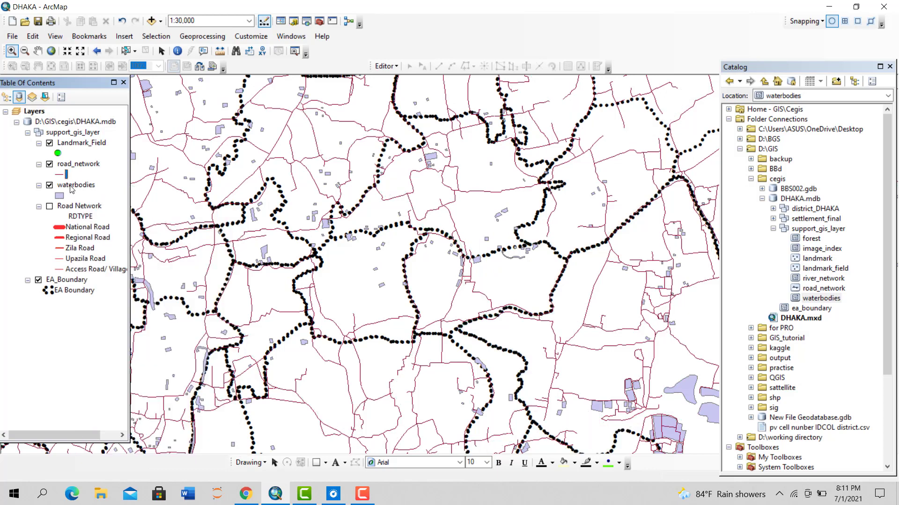
right_click(69, 184)
click(87, 204)
click(71, 167)
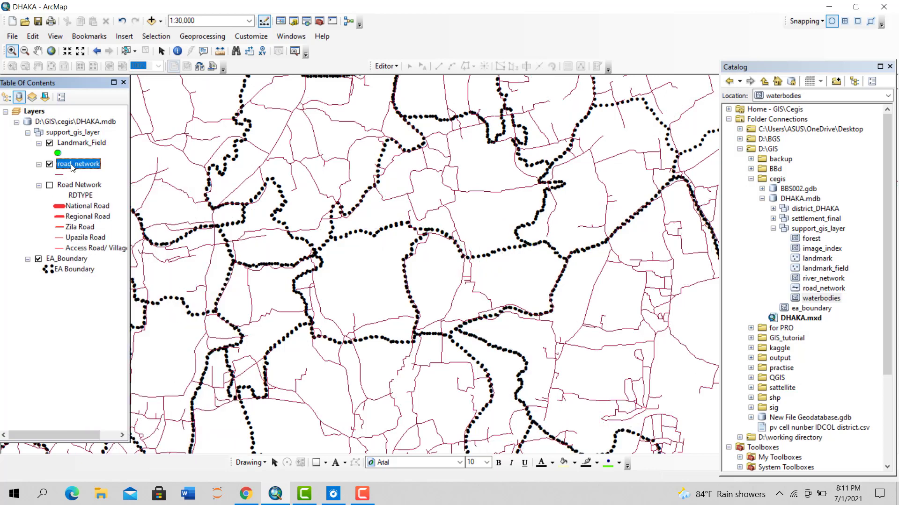
right_click(71, 167)
click(80, 183)
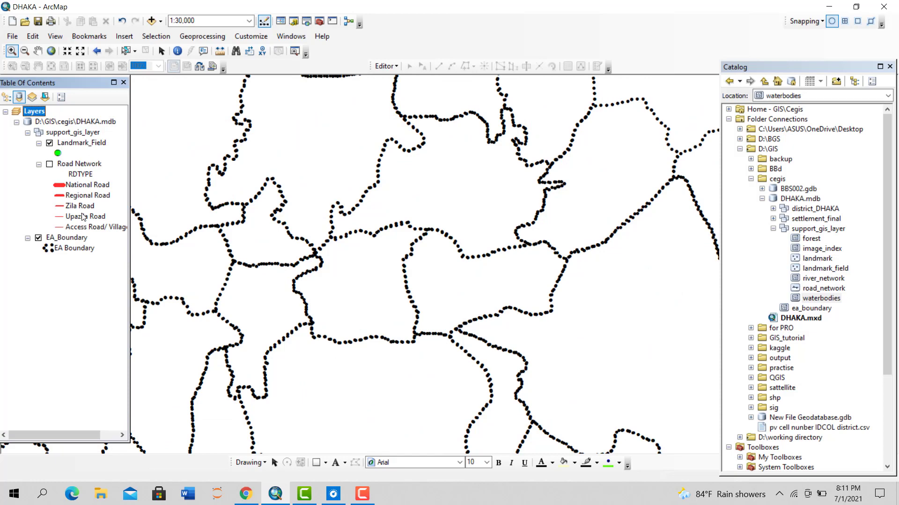
- Select the large Bara Bahra EA boundary polygon in the eastern part of the map with the Select Features tool
scroll(376, 229, up, 3)
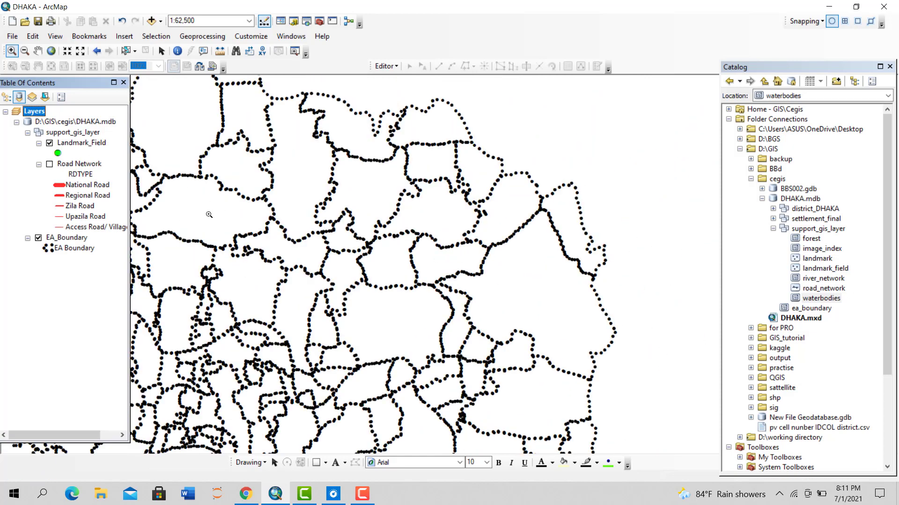
scroll(494, 256, up, 1)
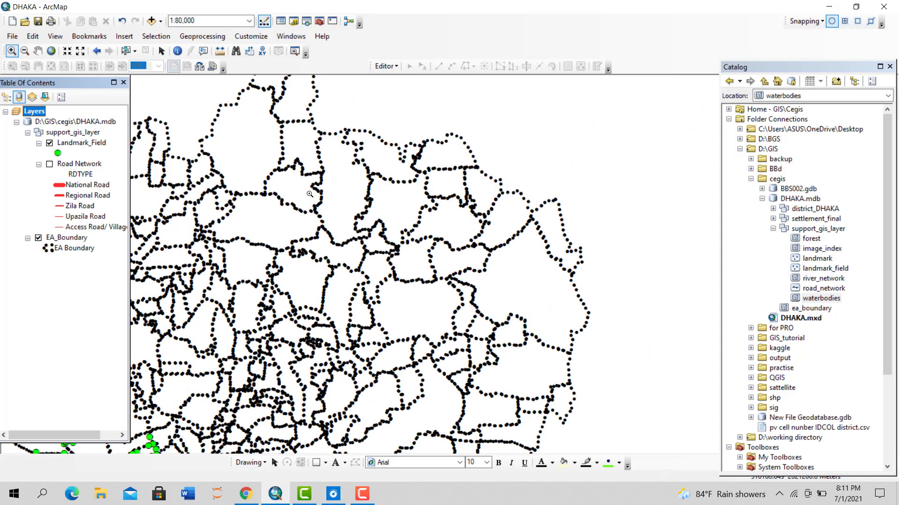
scroll(498, 285, up, 4)
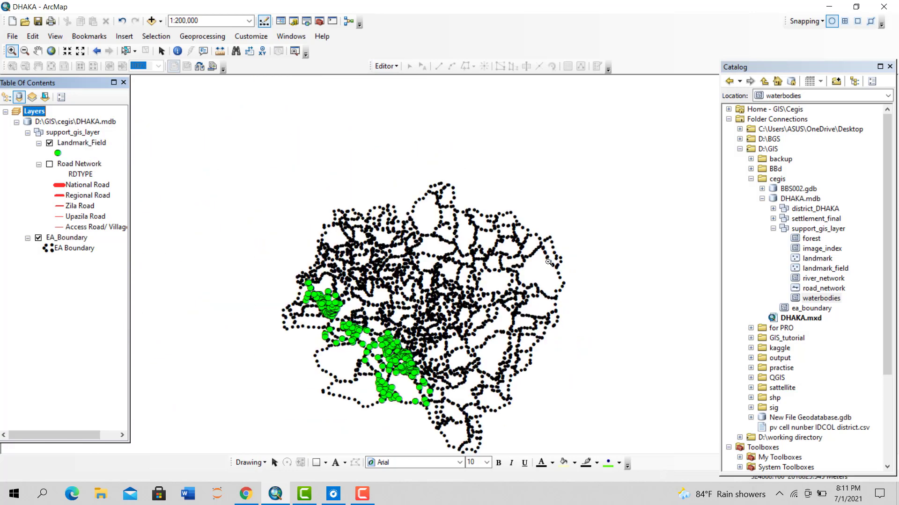
drag(488, 319, 515, 216)
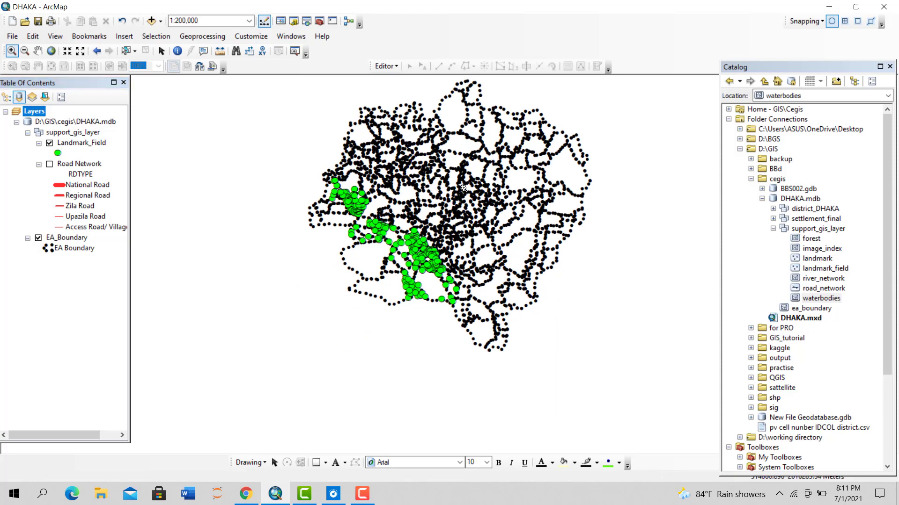
drag(464, 188, 430, 227)
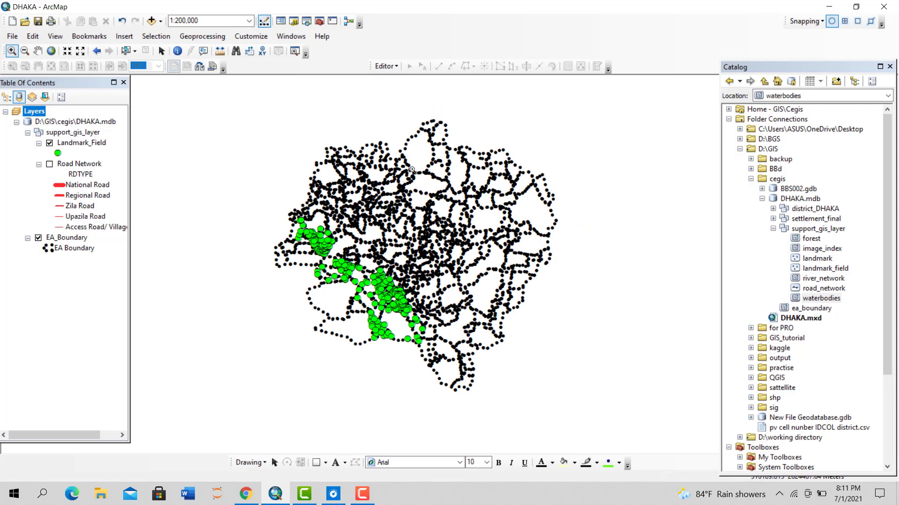
click(125, 50)
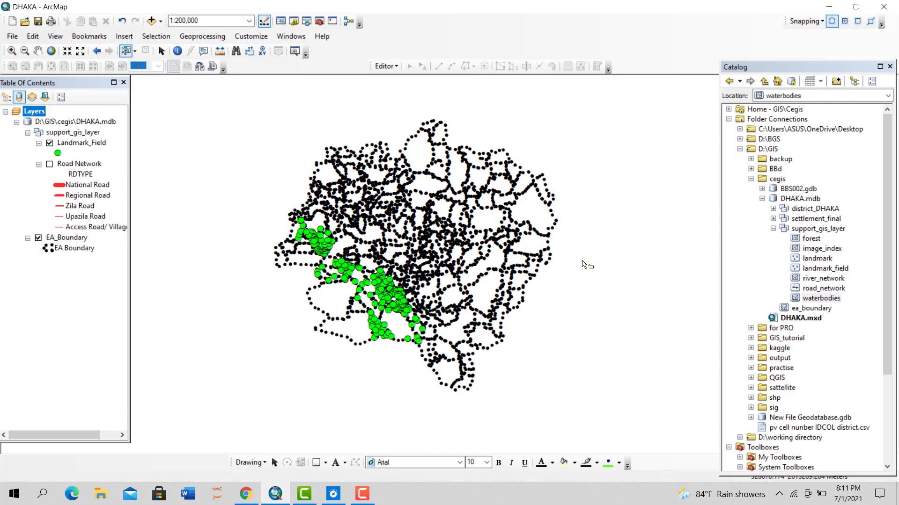
scroll(484, 219, up, 4)
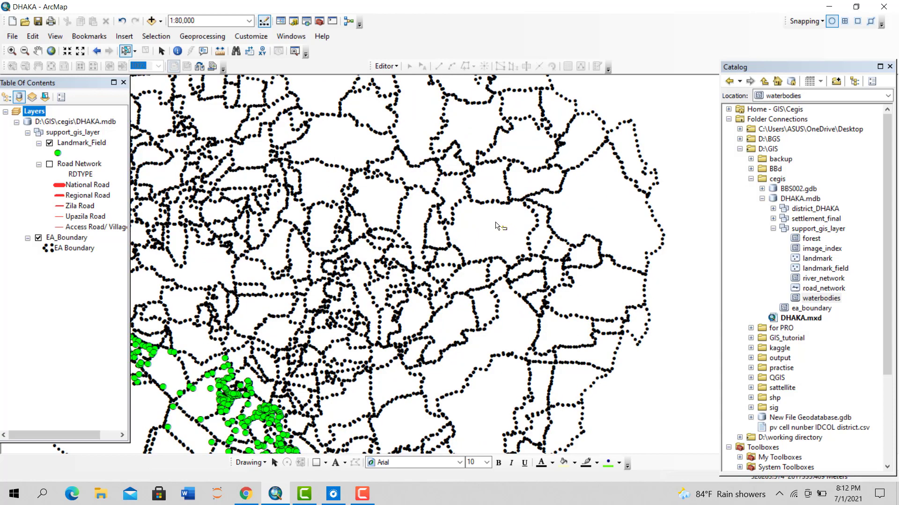
click(480, 228)
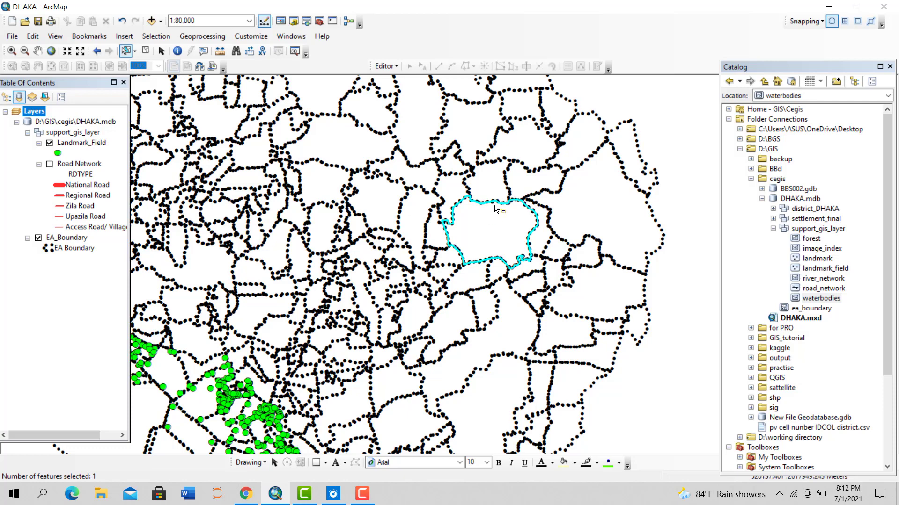
- Open the EA_Boundary attribute table, zoom to the selected Bara Bahra record and reselect its polygon on the map
right_click(60, 237)
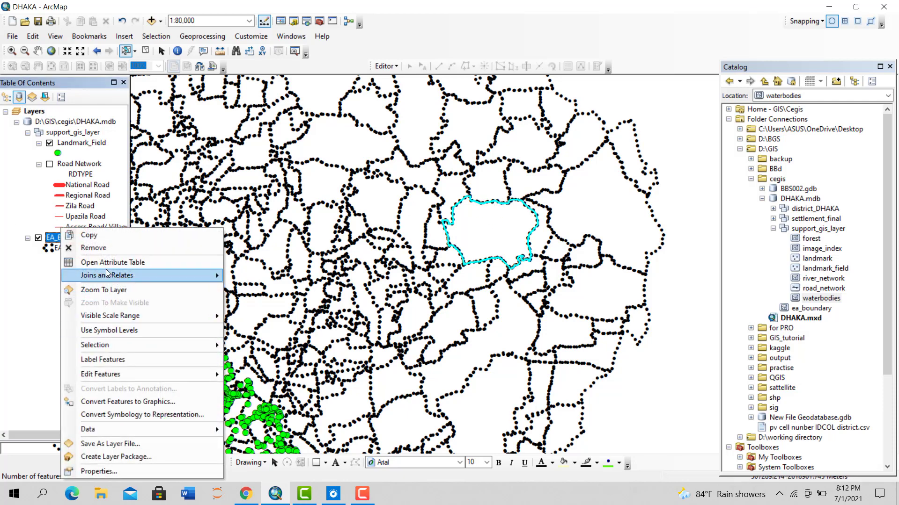
click(108, 263)
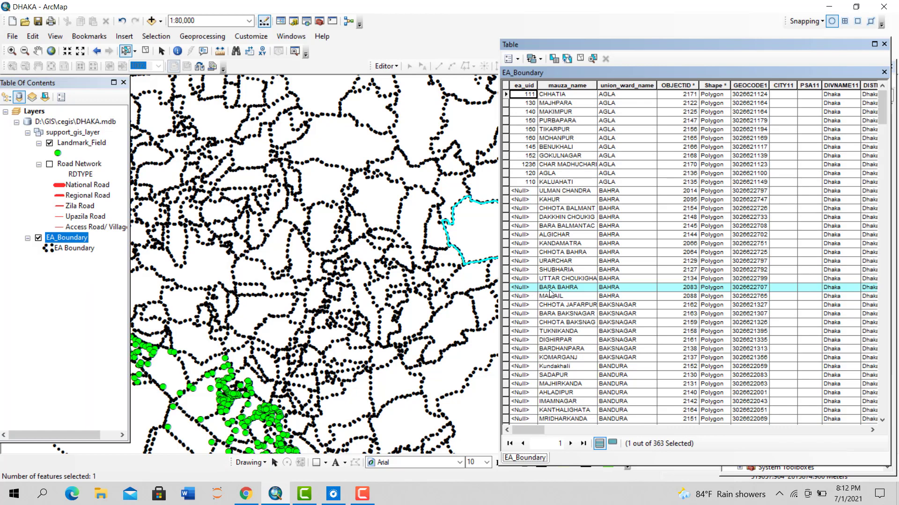
double_click(506, 289)
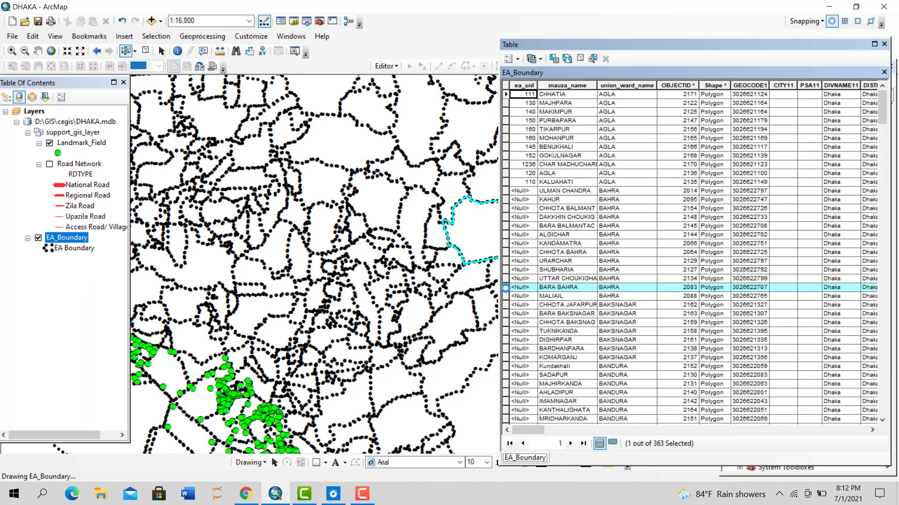
scroll(285, 292, down, 3)
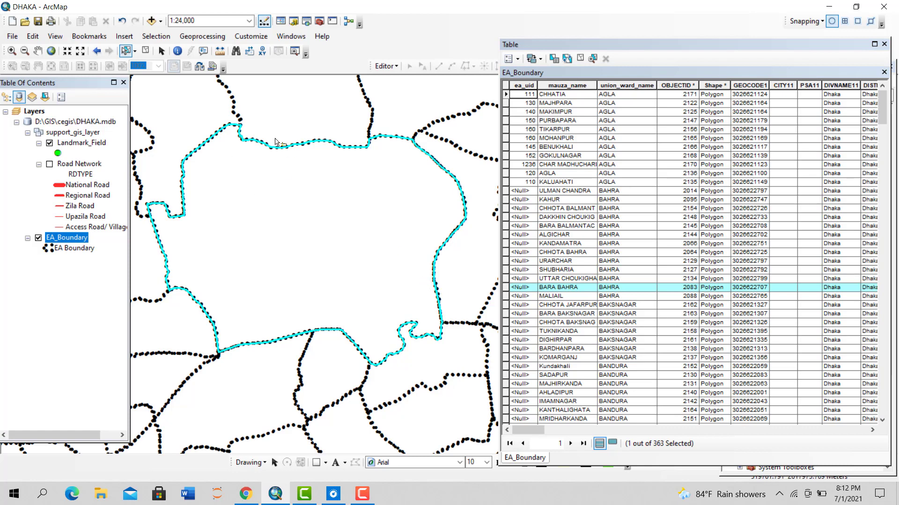
click(146, 55)
click(331, 256)
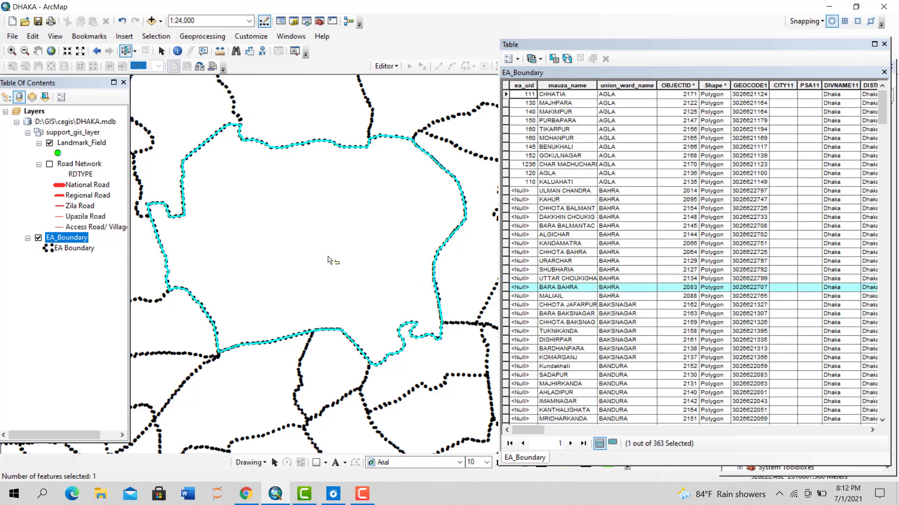
- Clear the EA boundary selection and narrow the attribute table so the whole boundary area can be seen
scroll(375, 298, up, 1)
scroll(374, 298, up, 7)
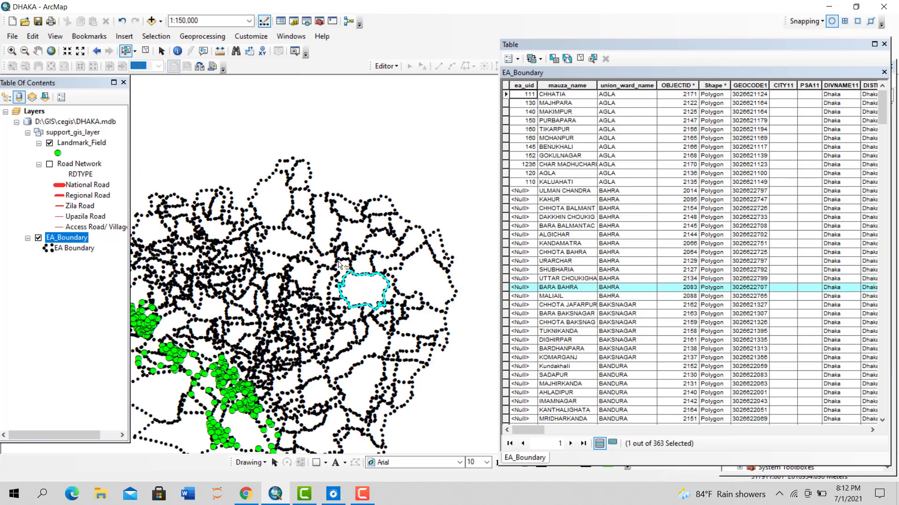
click(360, 140)
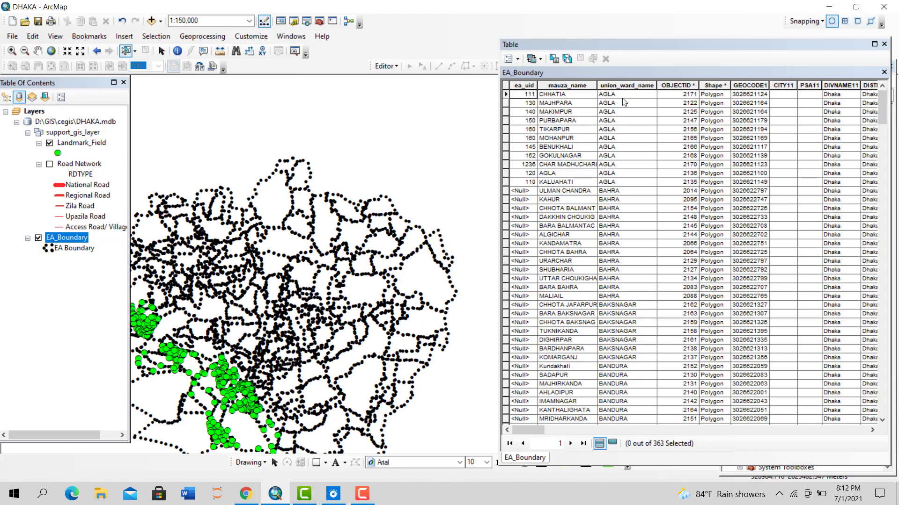
drag(498, 146, 604, 147)
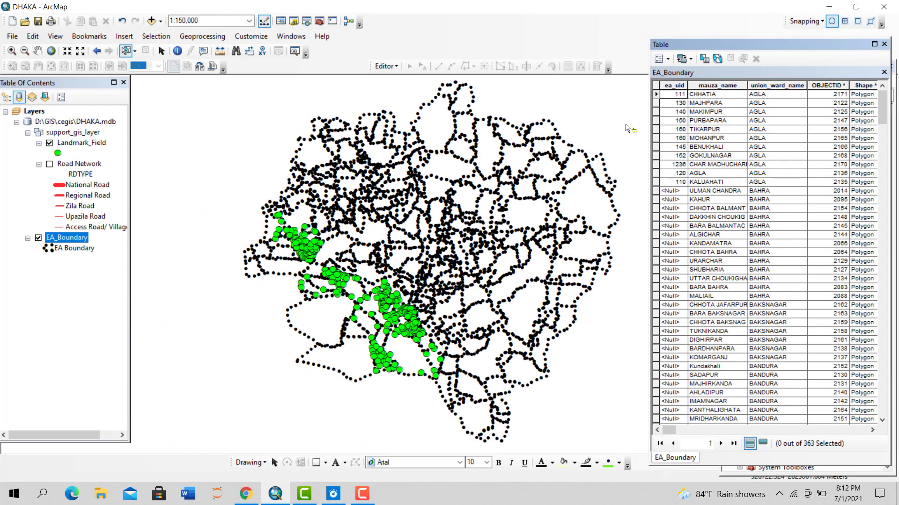
- Start an edit session and select the Bara Bahra EA polygon with the Edit tool
click(386, 66)
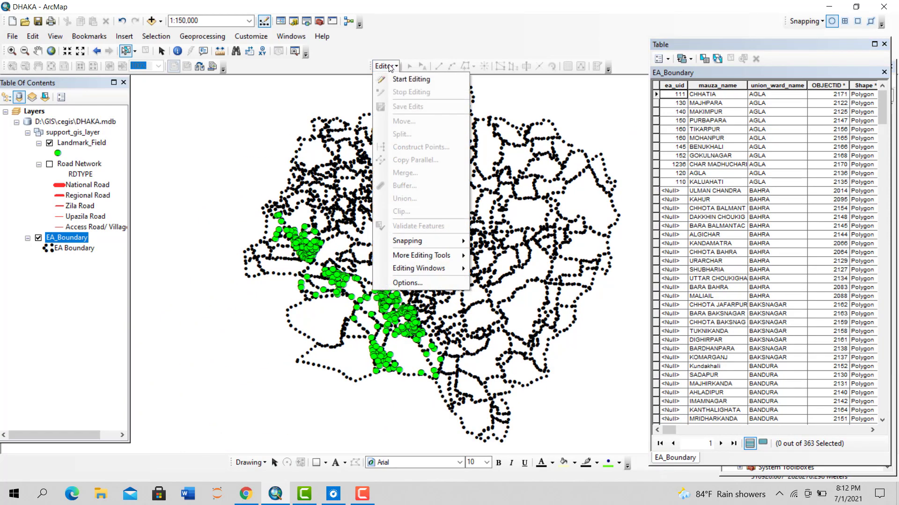
click(406, 77)
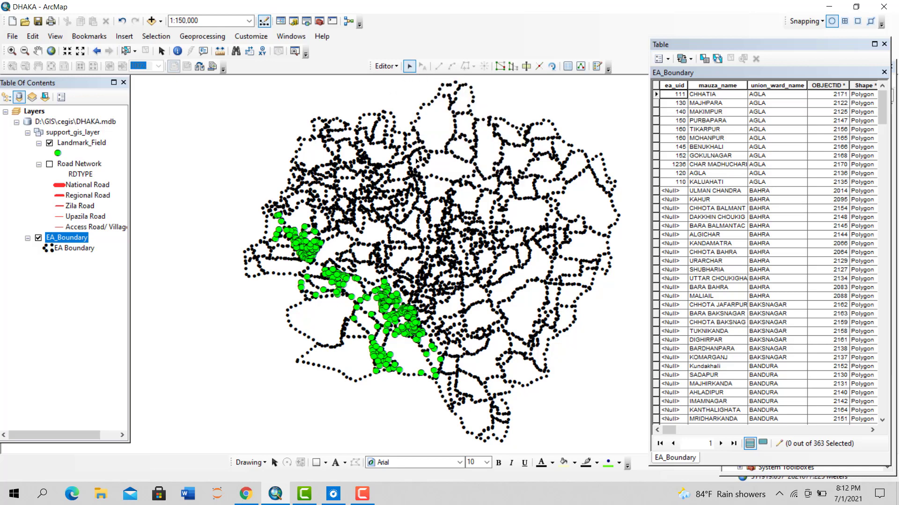
click(440, 188)
click(504, 213)
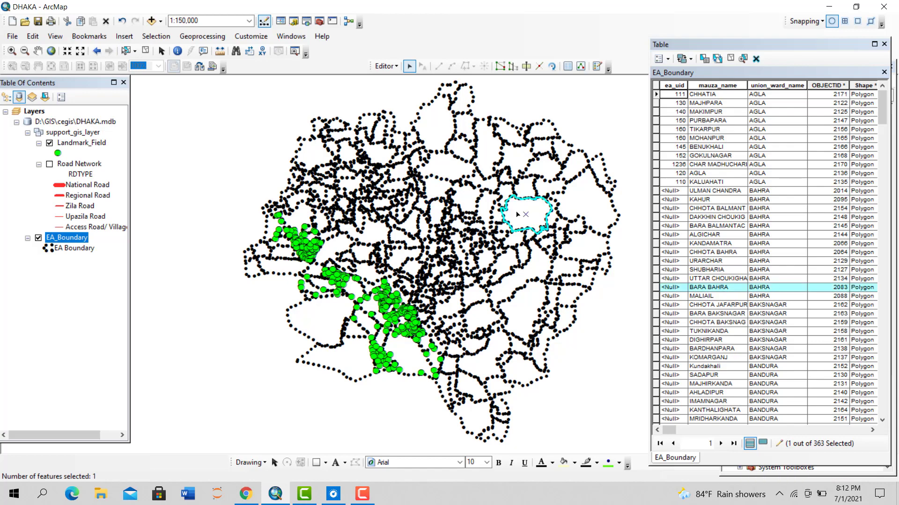
- Select the Galimpur EA polygon, find its record in the attribute table, and switch the selection to the Bara Gobindapur polygon
click(541, 269)
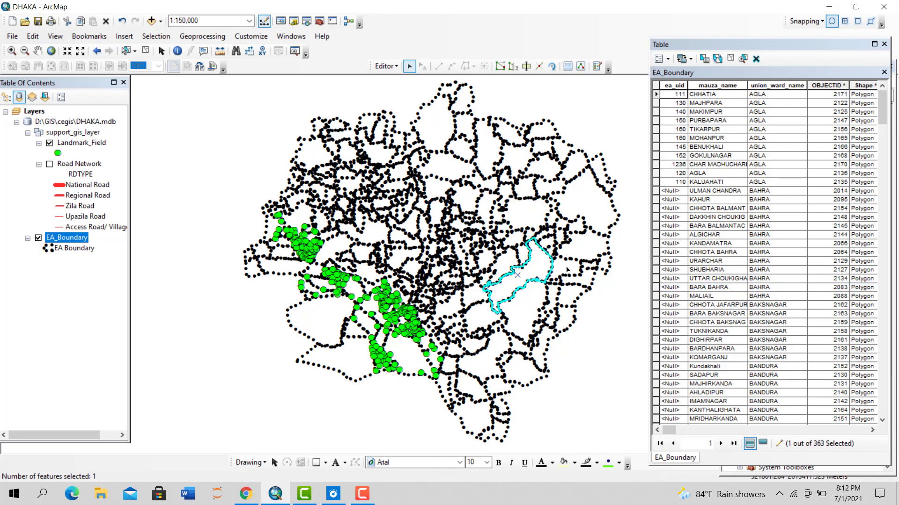
scroll(715, 315, down, 20)
scroll(715, 315, down, 7)
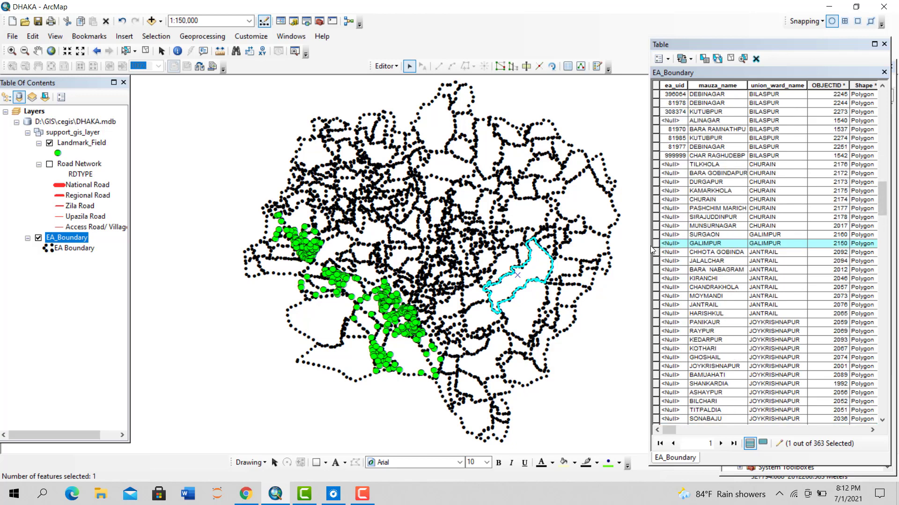
click(608, 324)
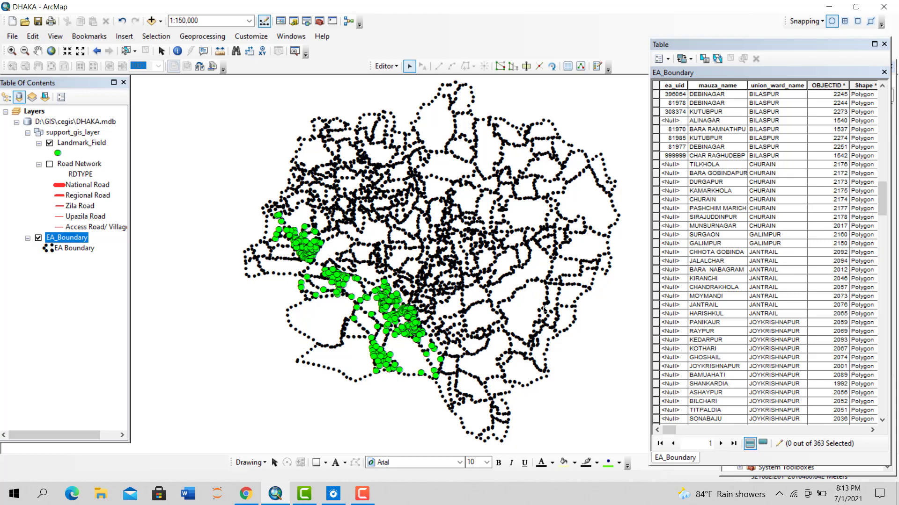
click(528, 302)
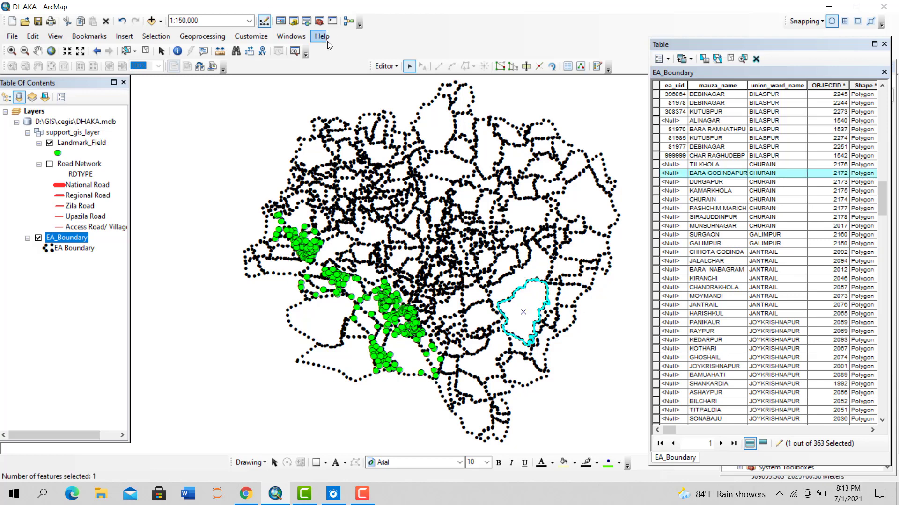
right_click(534, 303)
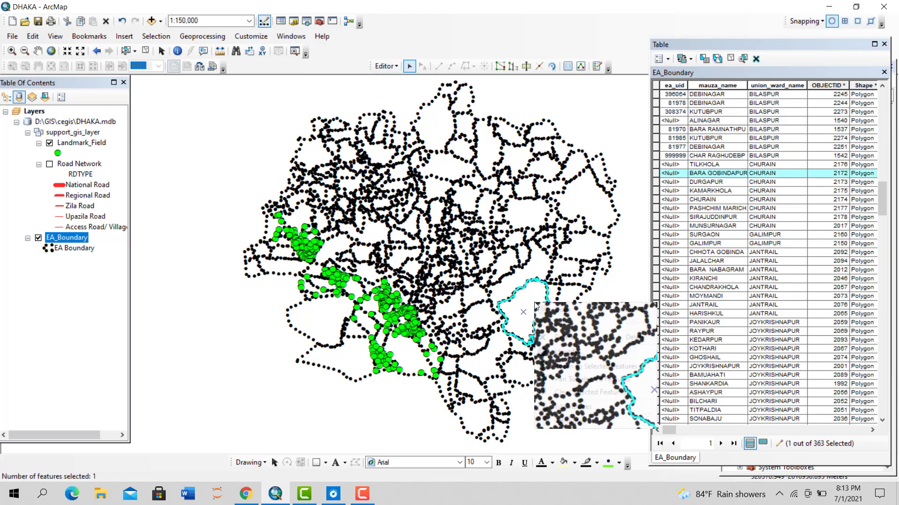
click(570, 421)
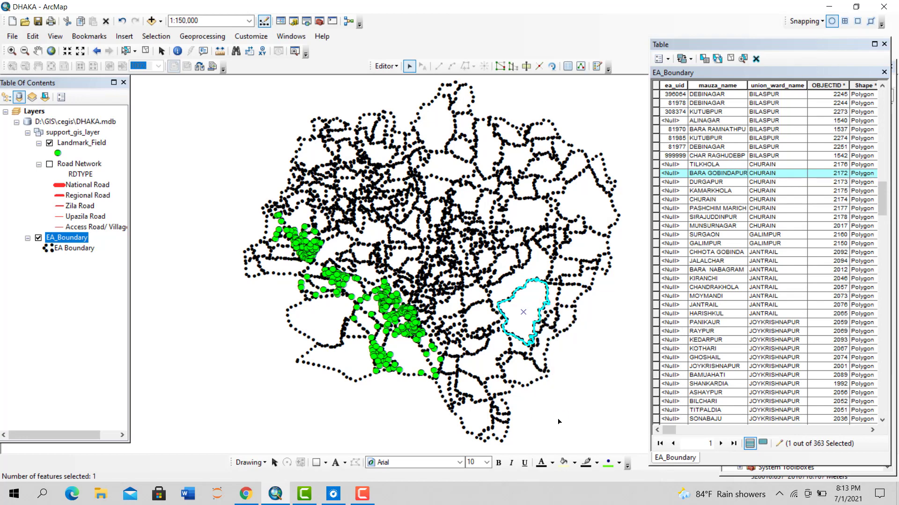
drag(212, 85, 213, 137)
click(214, 13)
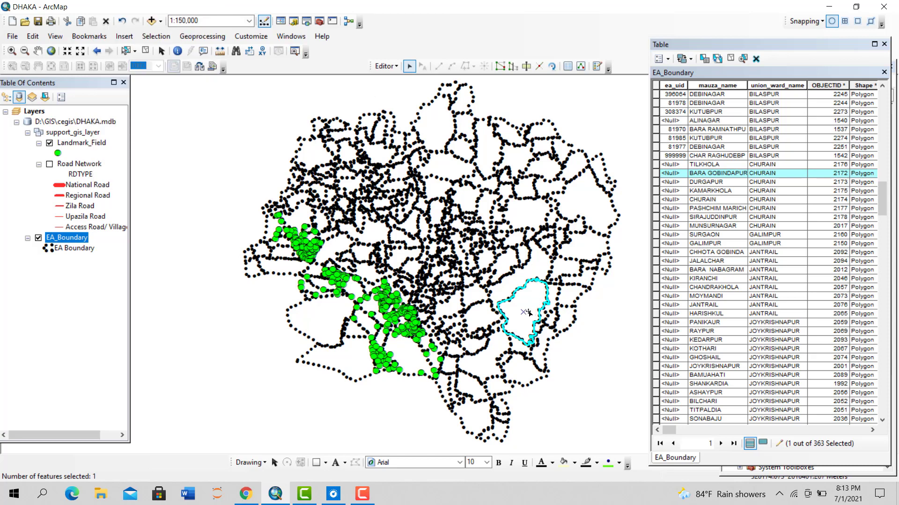
- Activate the Identify tool, set it to identify features from EA_Boundary instead of Road Network, and close its results
click(178, 51)
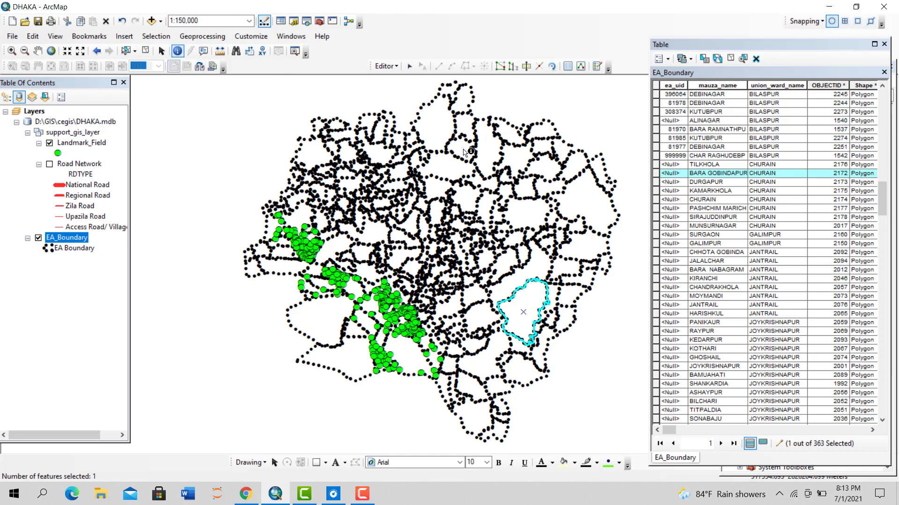
click(439, 162)
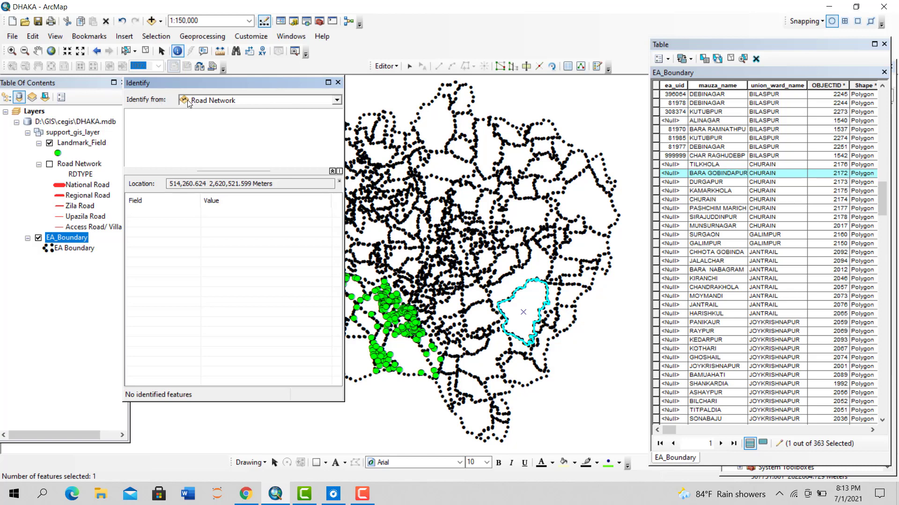
click(337, 101)
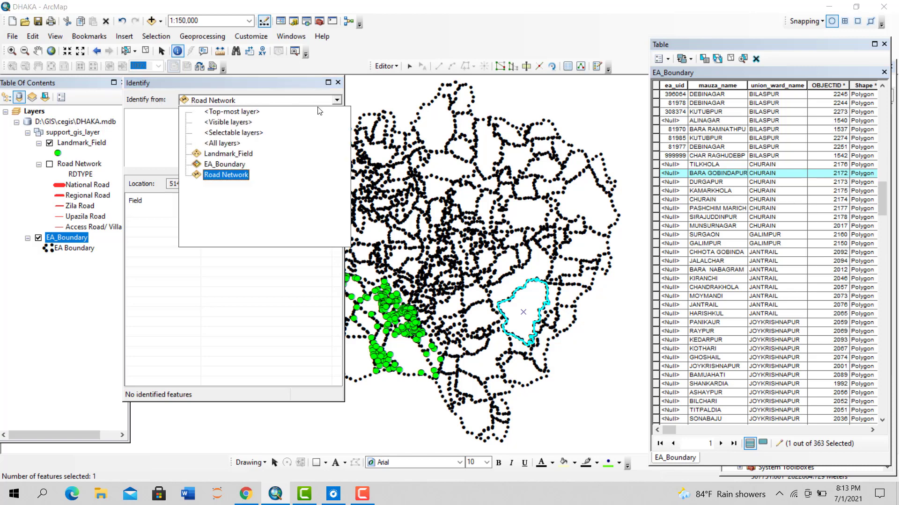
click(241, 165)
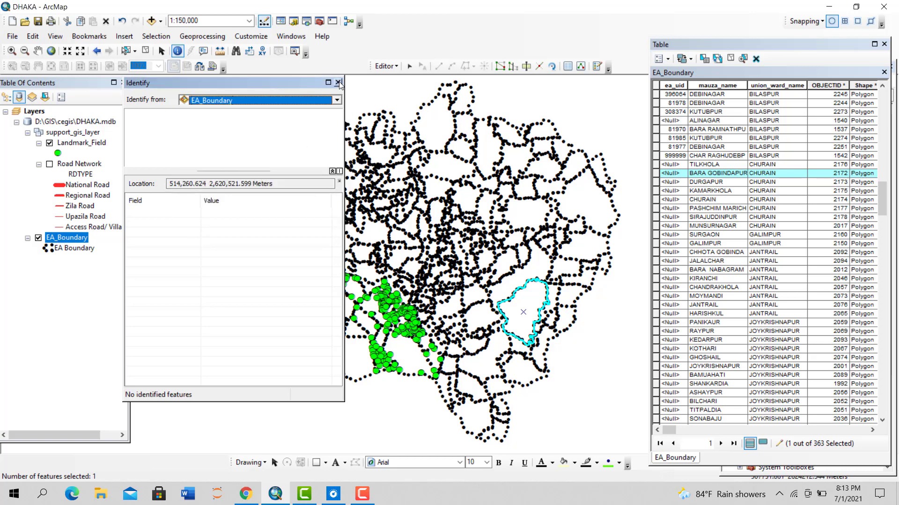
click(337, 84)
- Identify the Kiranchi EA polygon in the northern part of the map and examine its attribute fields and values
click(443, 164)
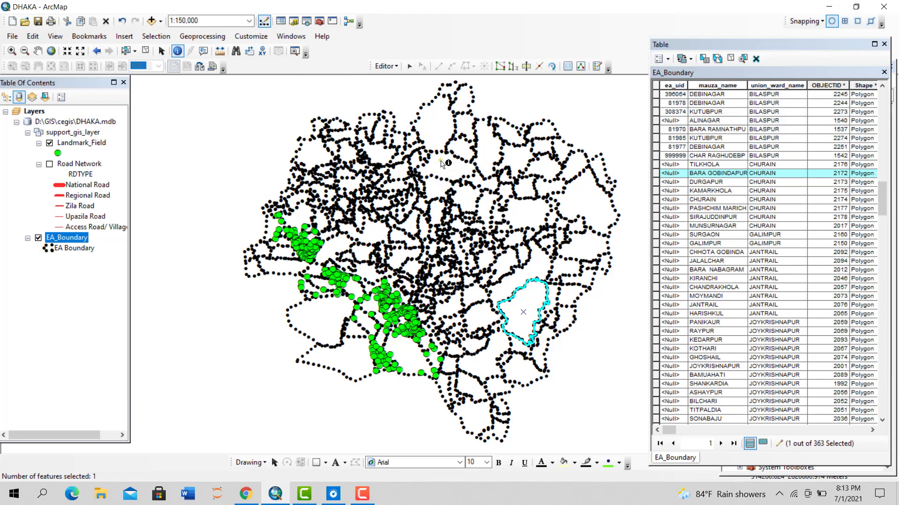
scroll(217, 276, down, 6)
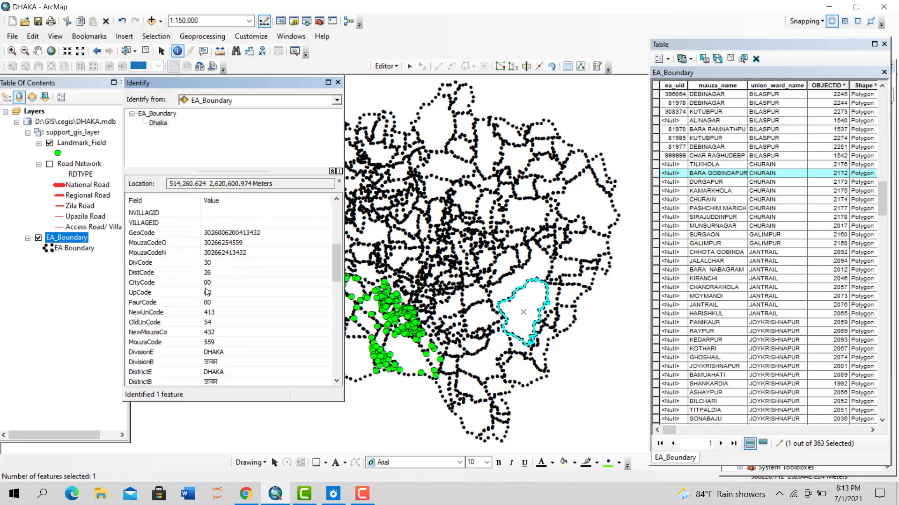
scroll(207, 292, up, 6)
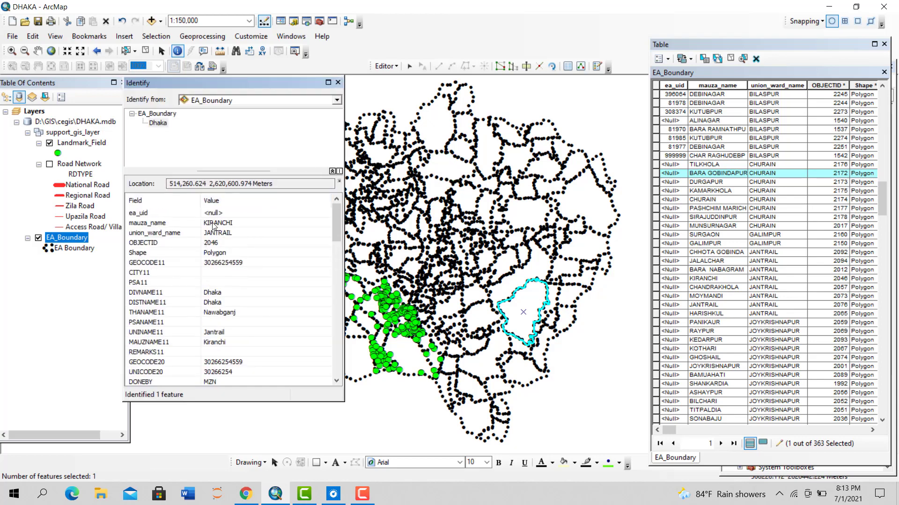
scroll(213, 225, down, 12)
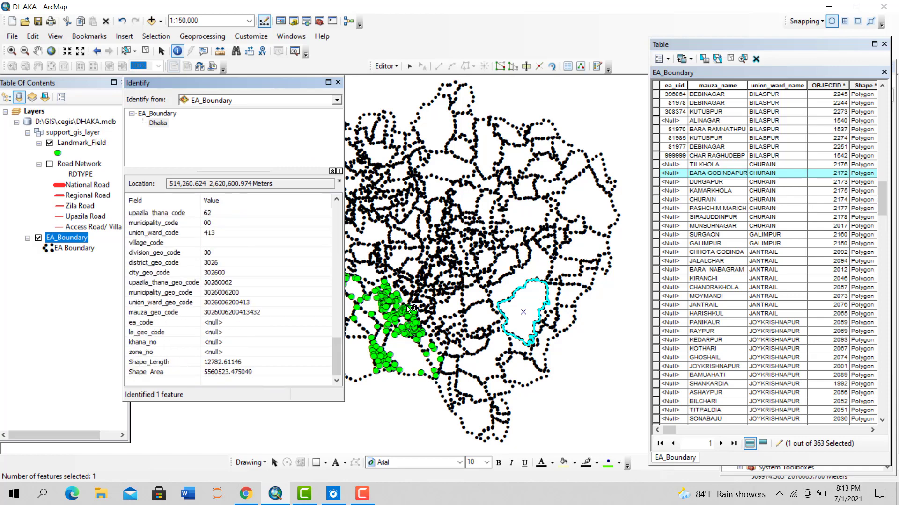
click(385, 160)
scroll(199, 262, down, 5)
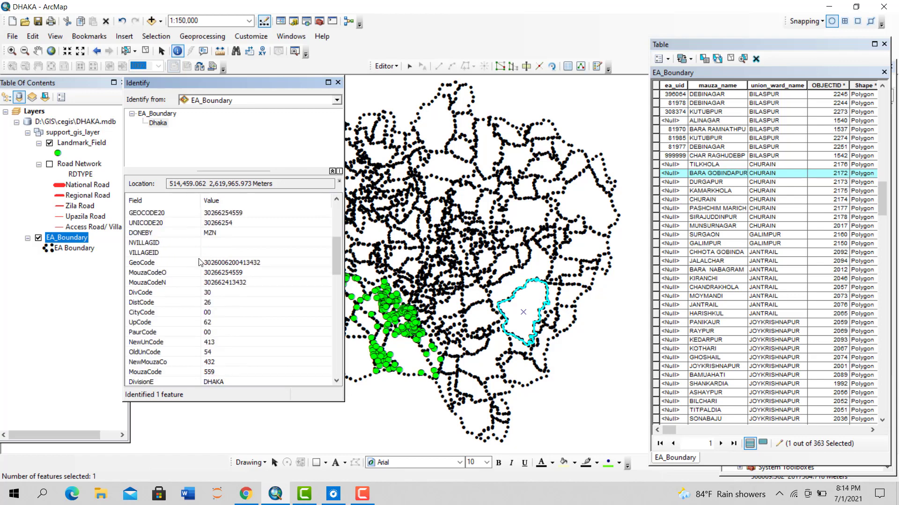
- Review the remaining Kiranchi attributes, identify the EA polygon just north of the selected one, and close the Identify results
scroll(201, 262, down, 8)
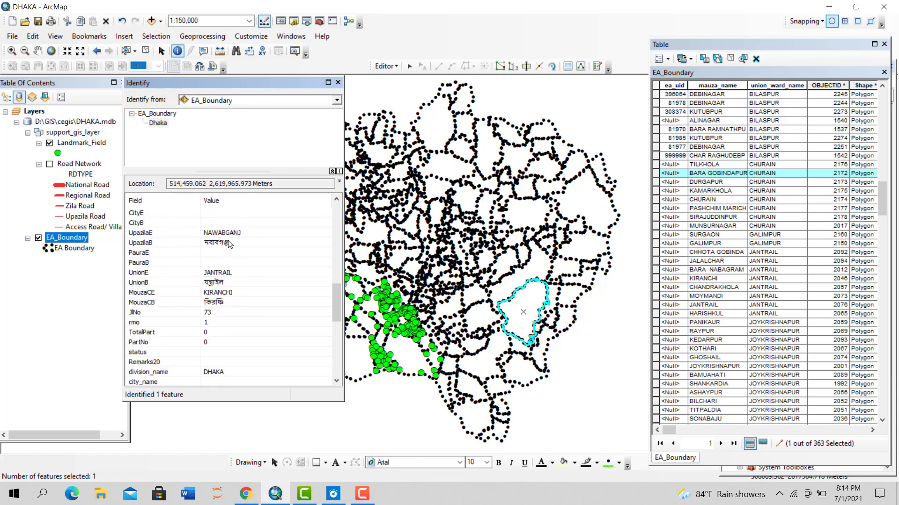
click(338, 83)
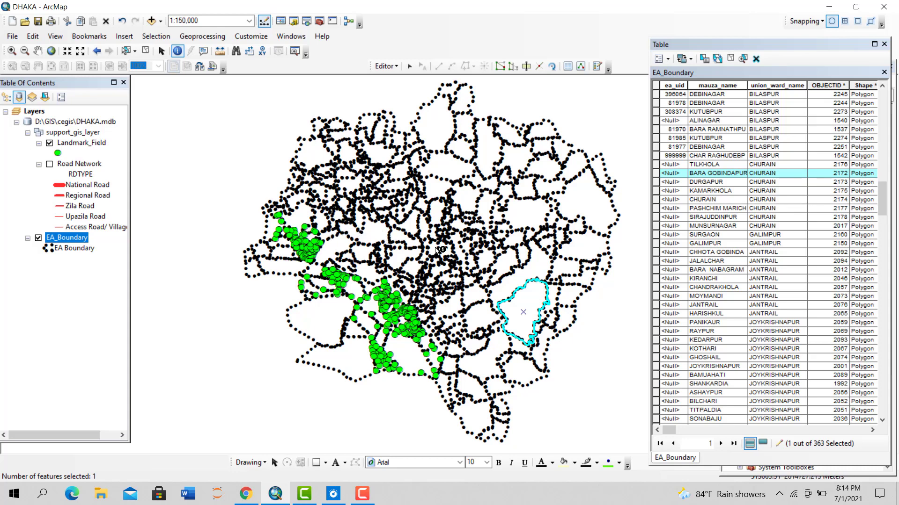
click(525, 280)
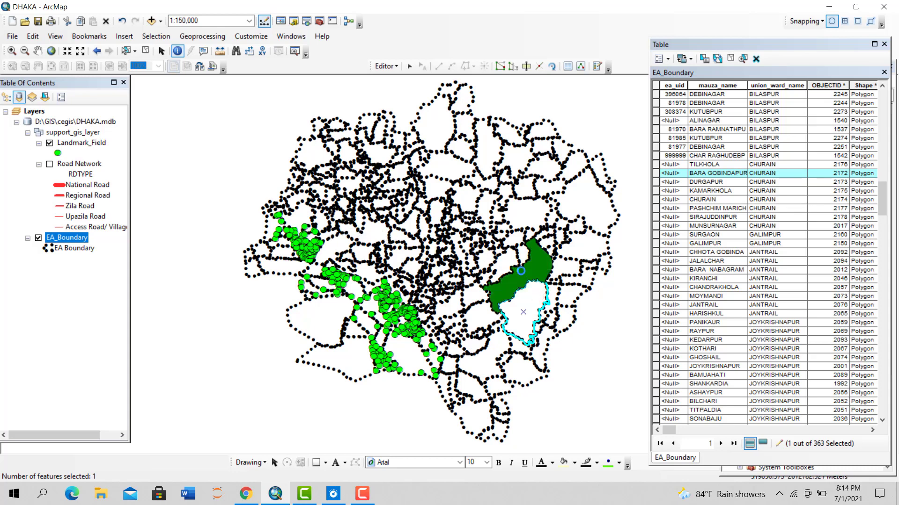
click(338, 83)
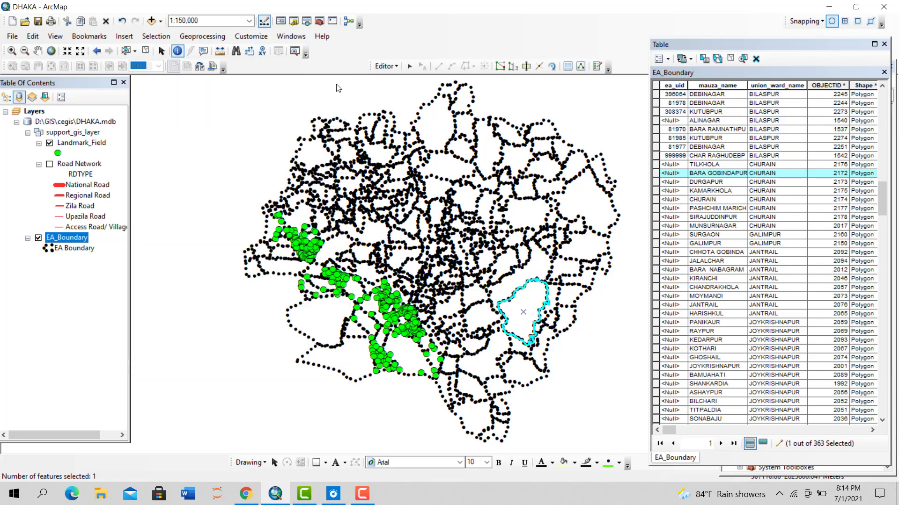
- Close the EA_Boundary attribute table and clear the selected features
click(885, 44)
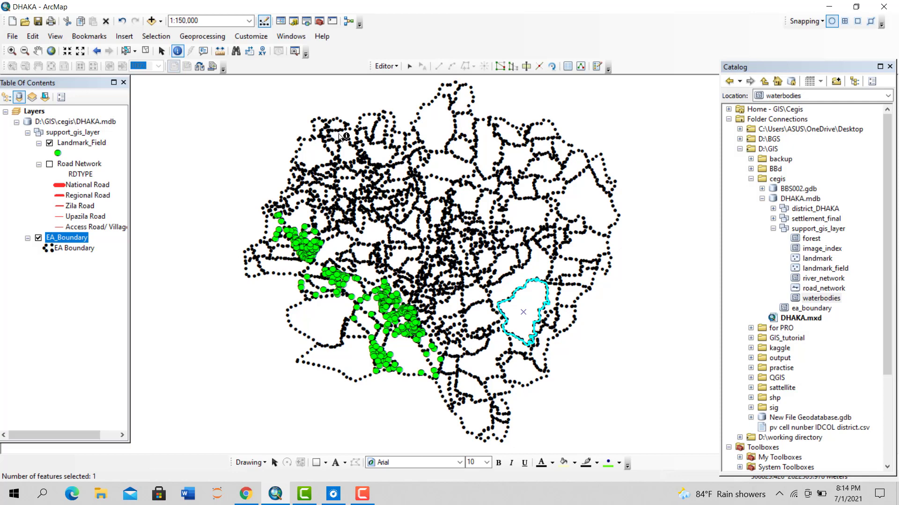
click(145, 51)
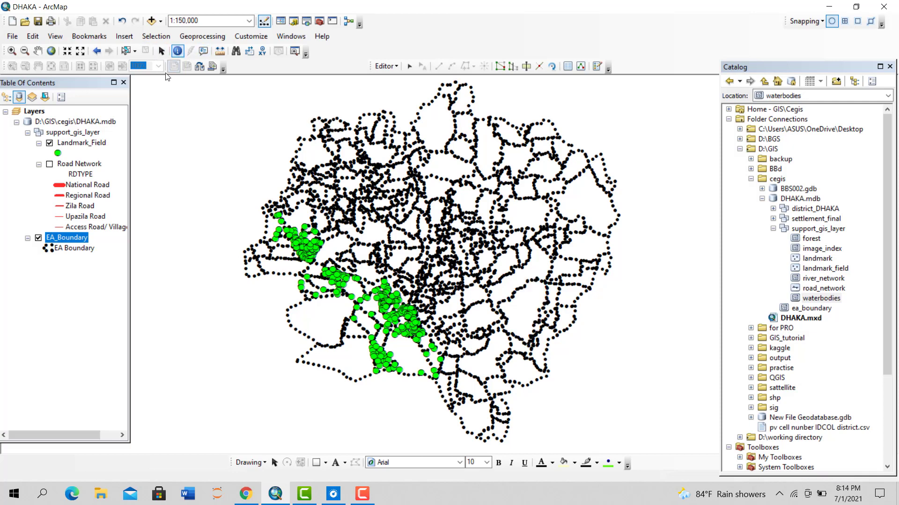
click(161, 36)
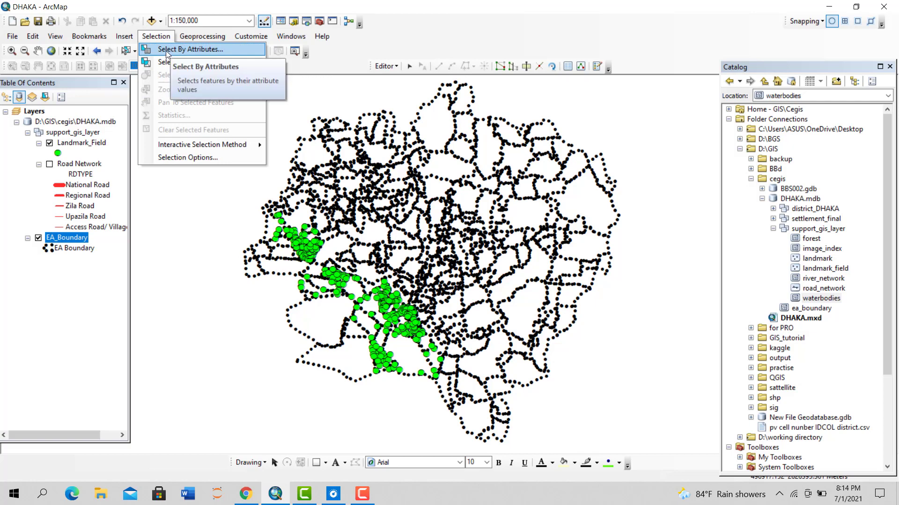
- Open the EA_Boundary attribute table and highlight the mauza_name, union_ward_name, OBJECTID and ea_uid columns in turn
right_click(76, 237)
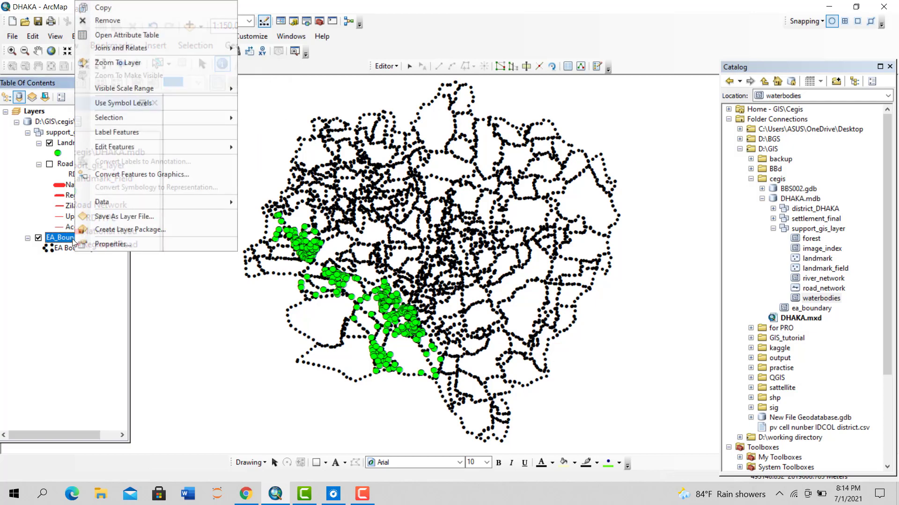
click(106, 34)
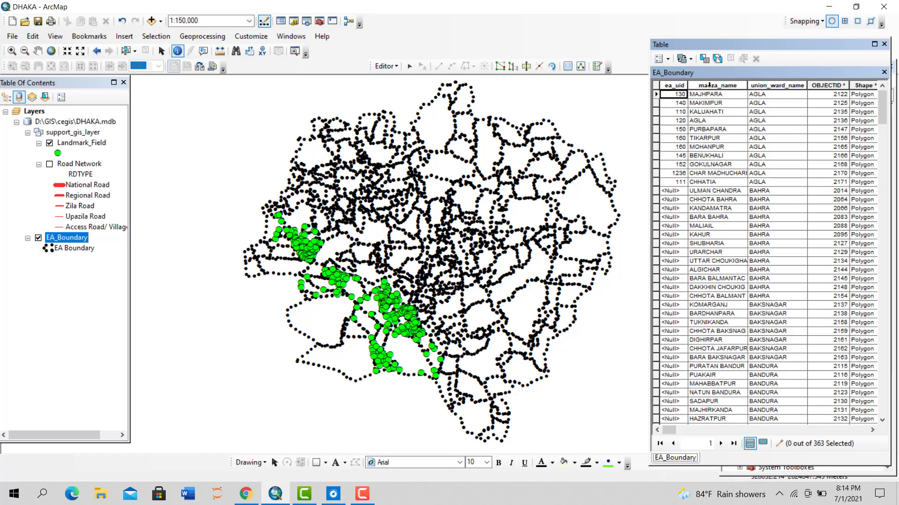
click(709, 86)
click(782, 86)
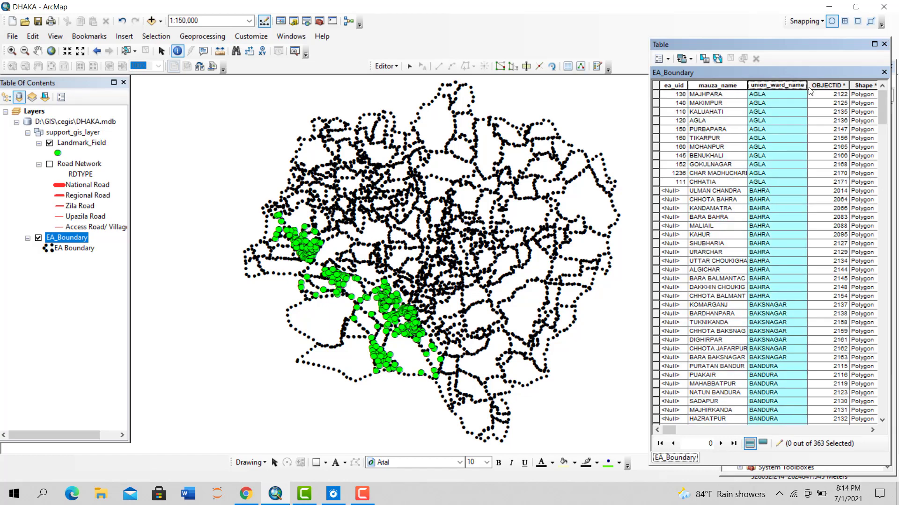
click(840, 86)
click(677, 86)
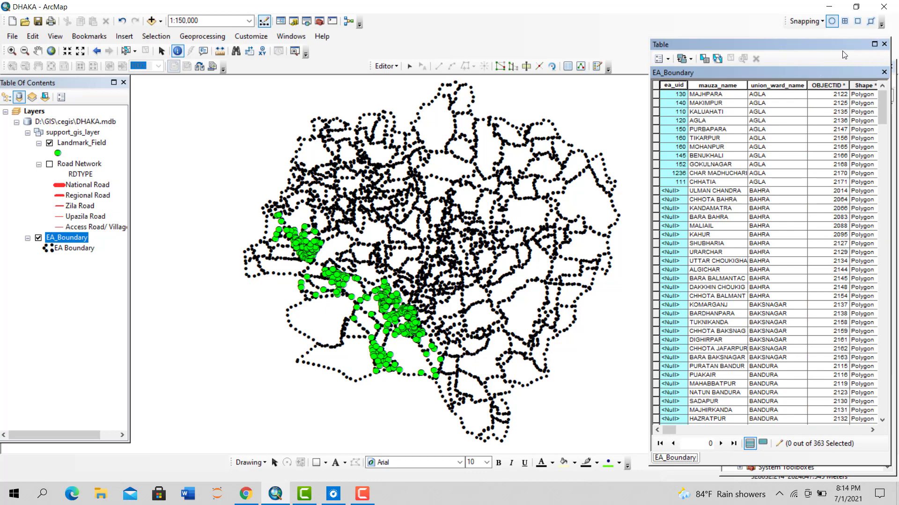
- Dismiss the Identify results, view the query options of Select By Attributes, and close that dialog without making a selection
click(564, 111)
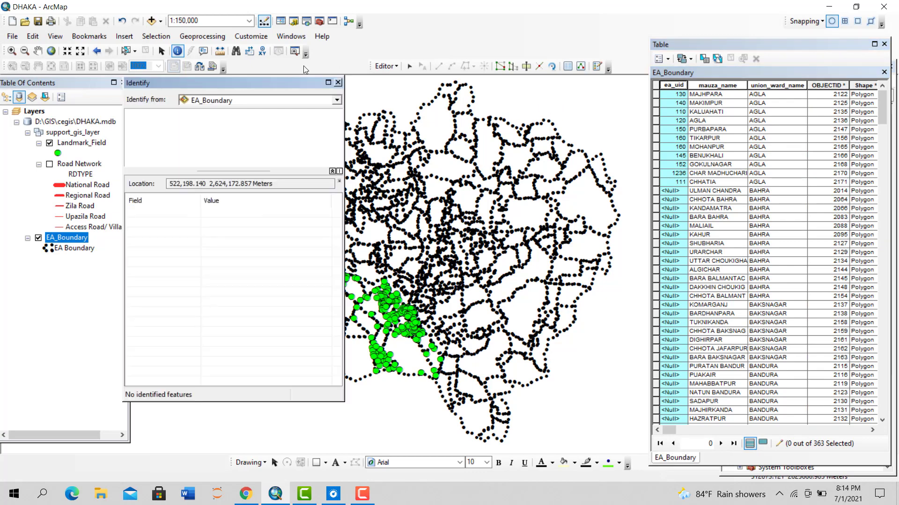
click(337, 82)
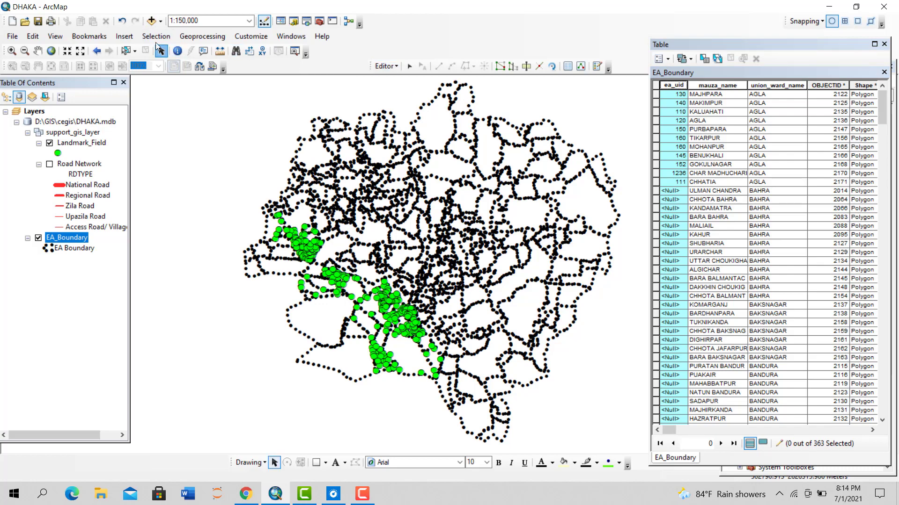
click(157, 37)
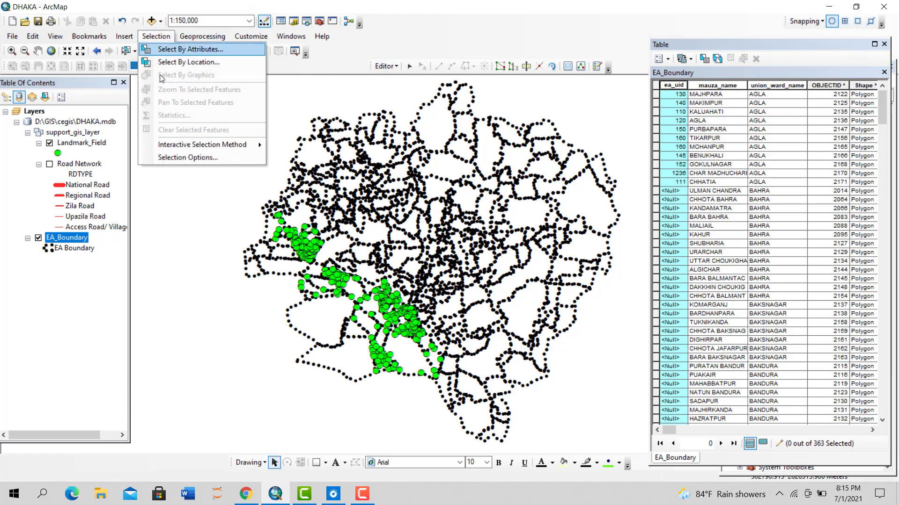
click(177, 51)
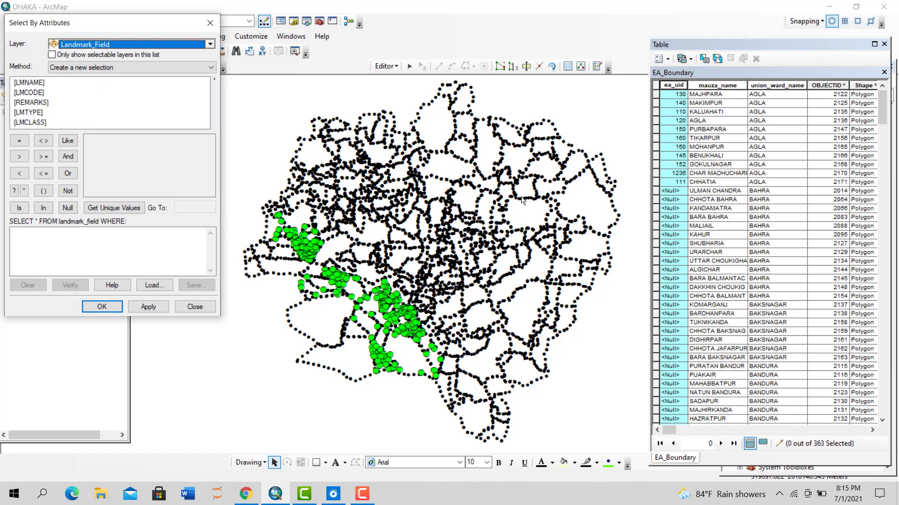
click(210, 23)
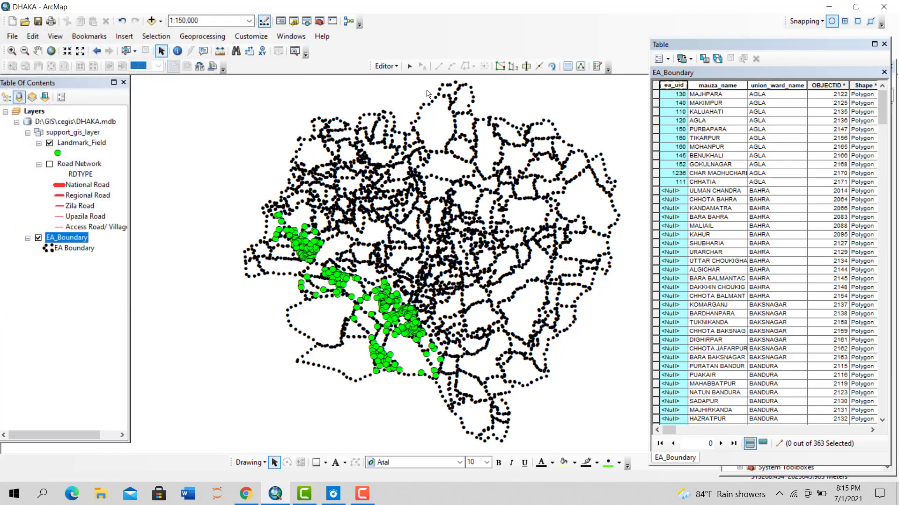
- Use the Edit tool to try single and box selections of EA polygons, finishing with only the tall north-central polygon selected
click(409, 66)
click(512, 155)
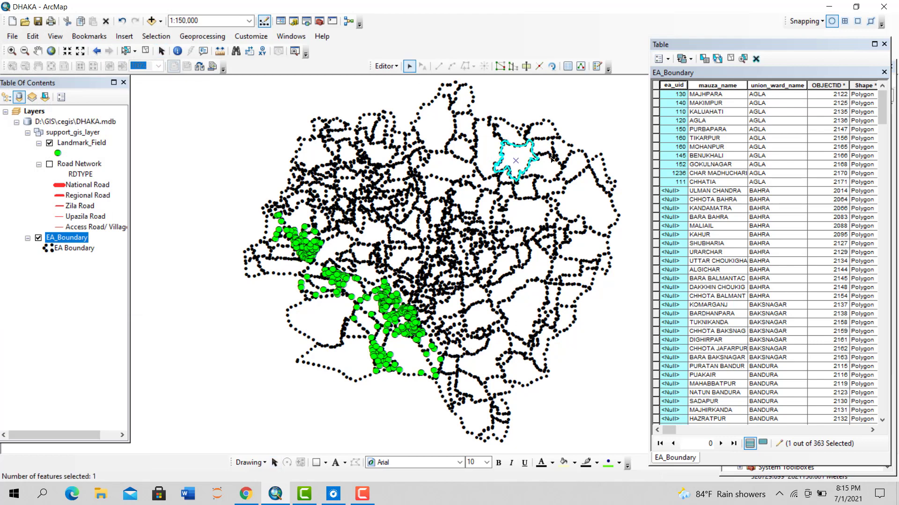
drag(439, 123, 620, 197)
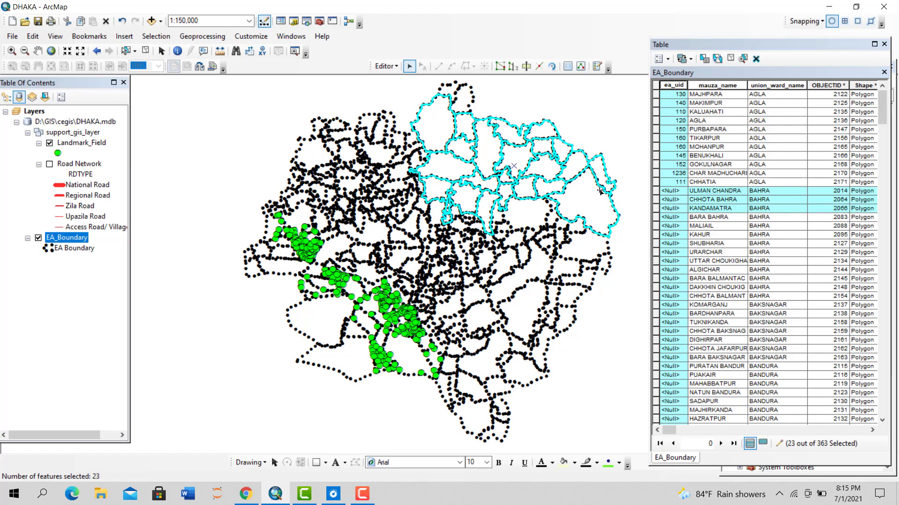
click(555, 301)
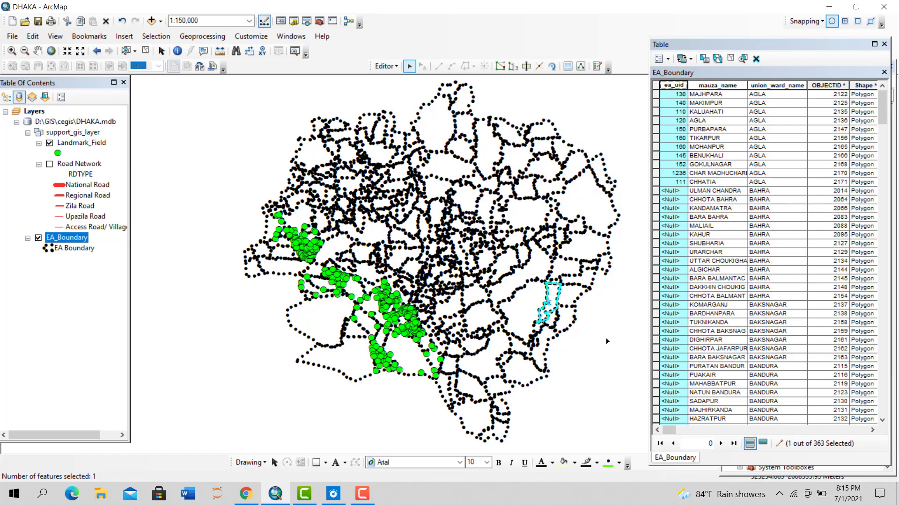
drag(607, 337, 430, 266)
click(378, 209)
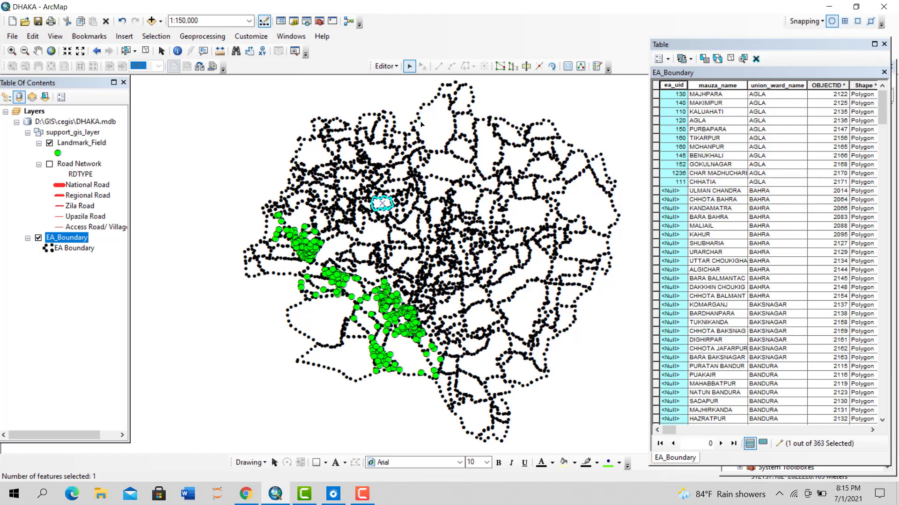
click(436, 114)
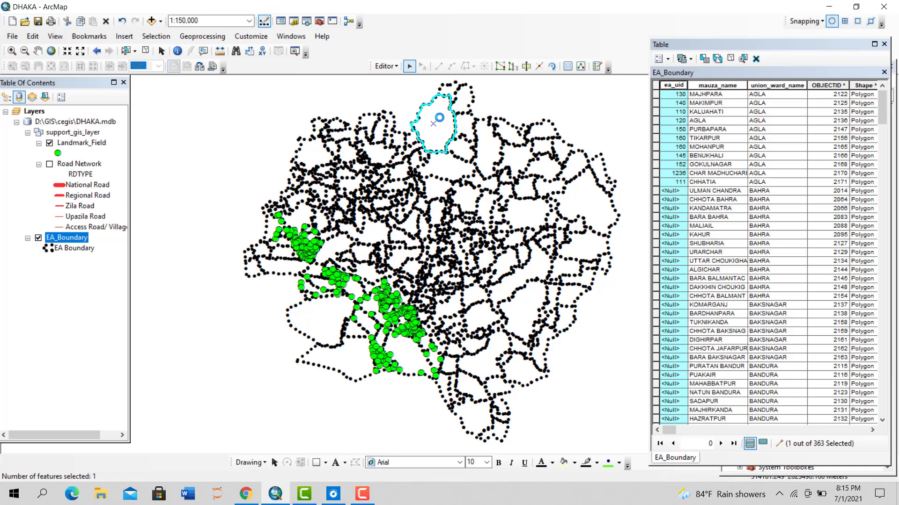
click(489, 151)
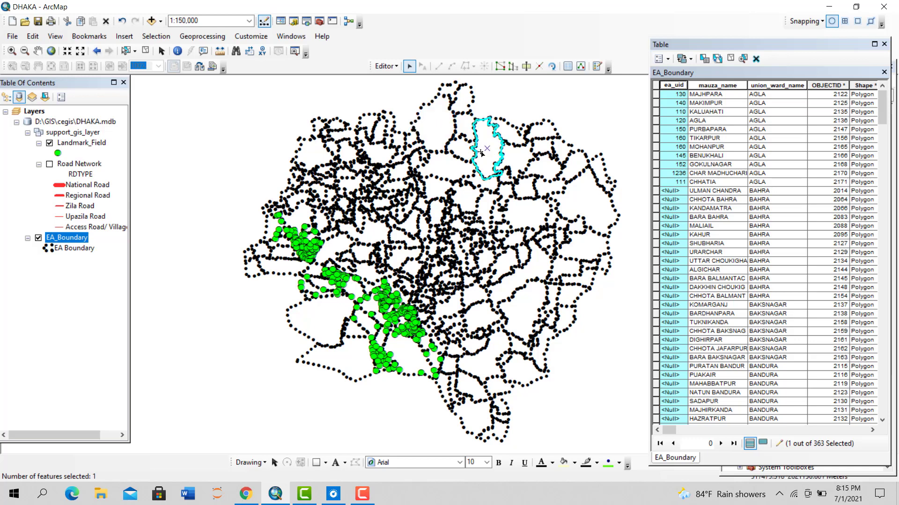
- Export the selected EA_Boundary feature to New File Geodatabase.gdb as the geodatabase feature class Export_Output_3 and add it to the map
right_click(68, 239)
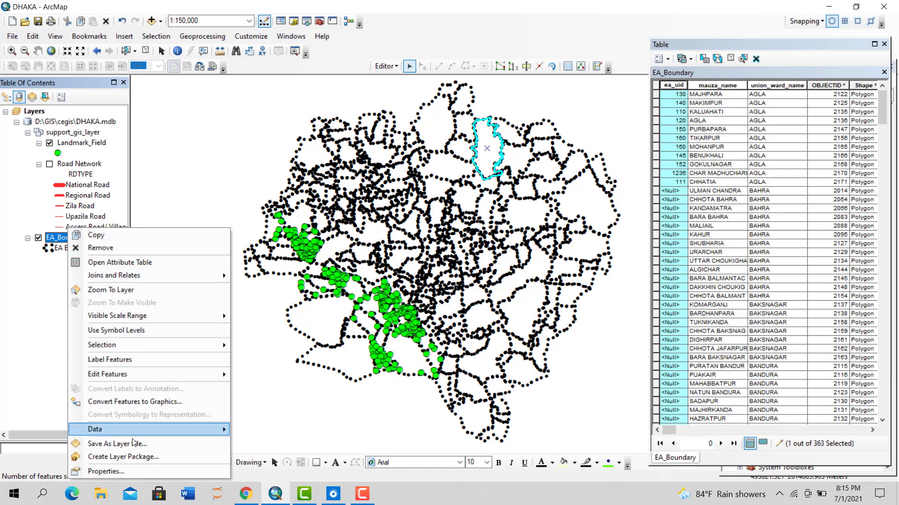
mouse_move(101, 433)
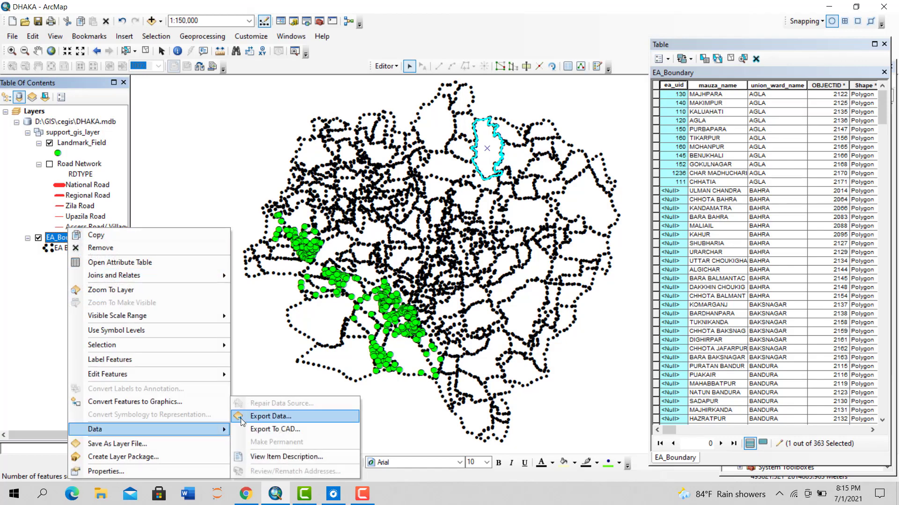
click(256, 417)
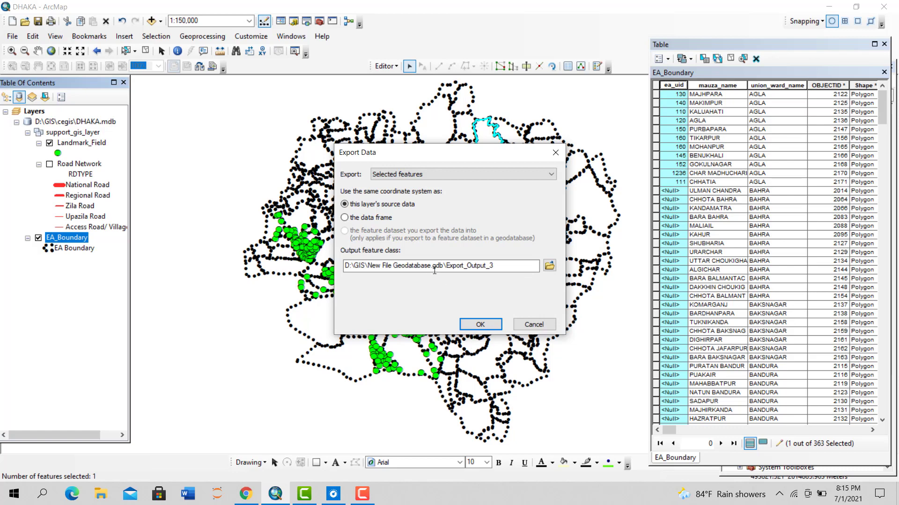
click(545, 269)
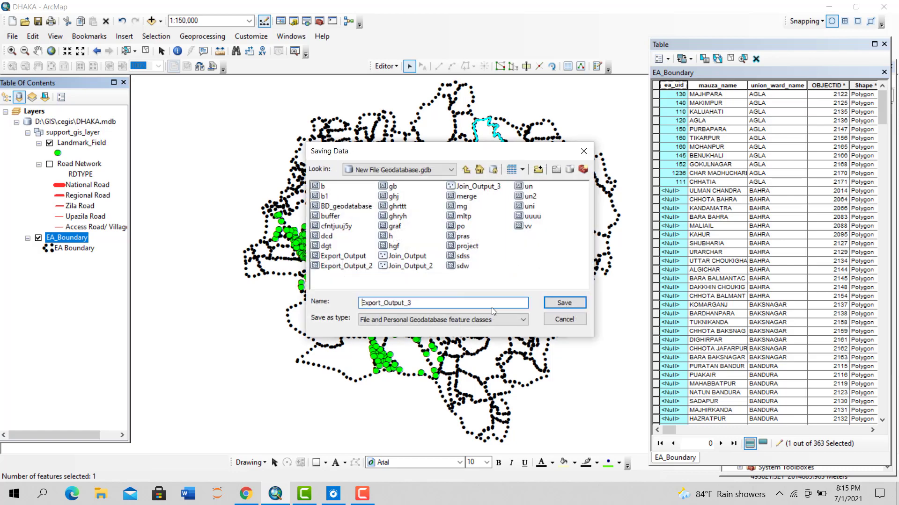
click(510, 322)
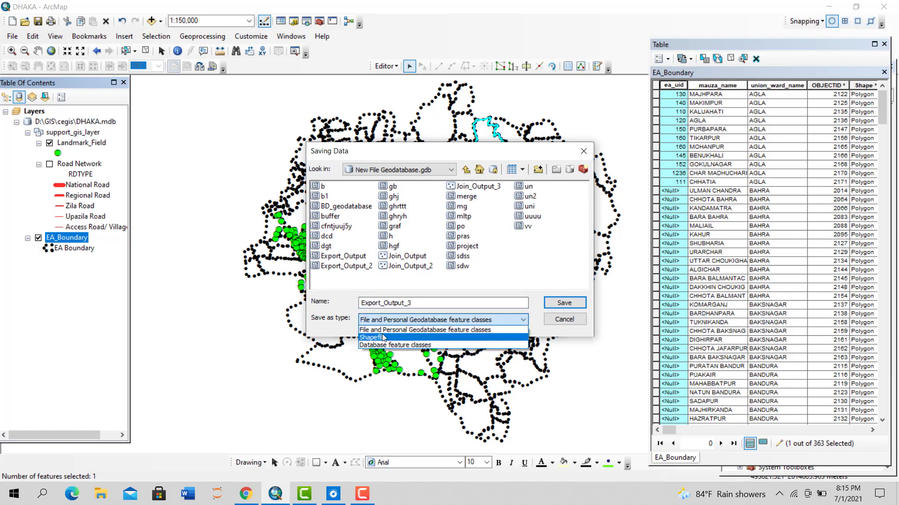
click(433, 333)
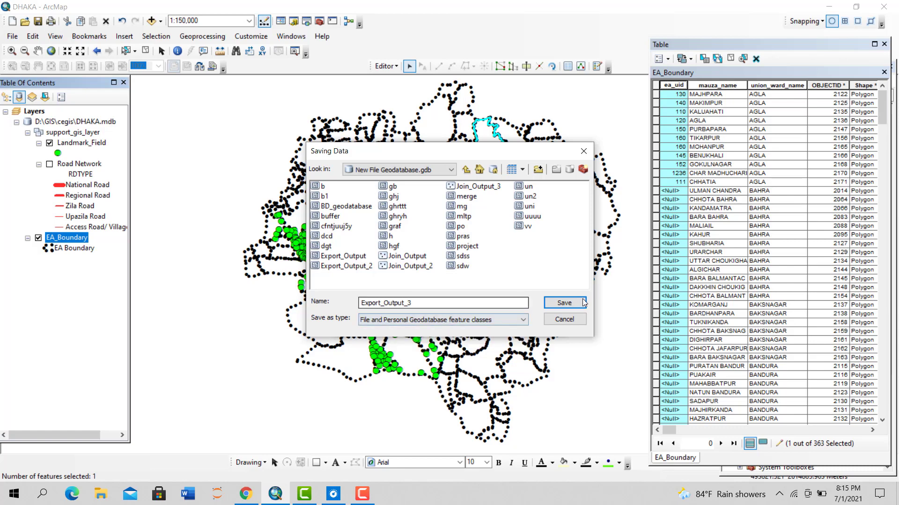
click(563, 304)
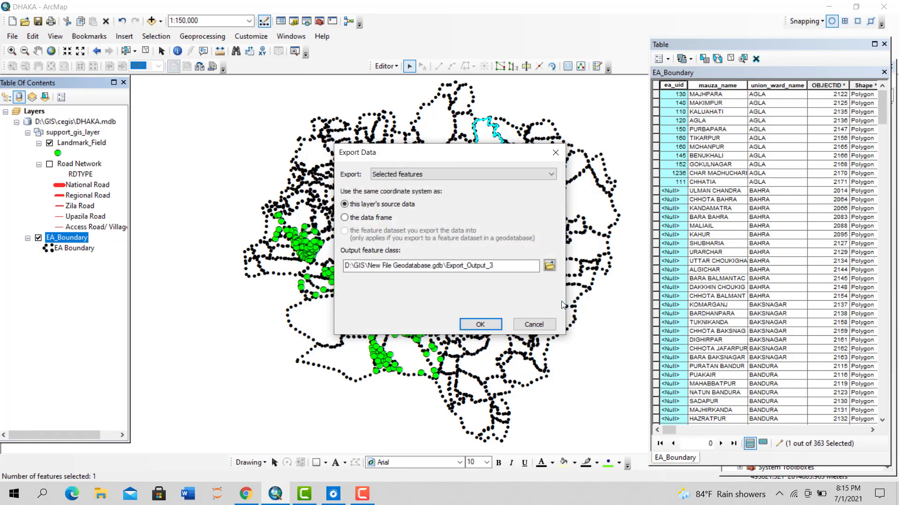
click(474, 326)
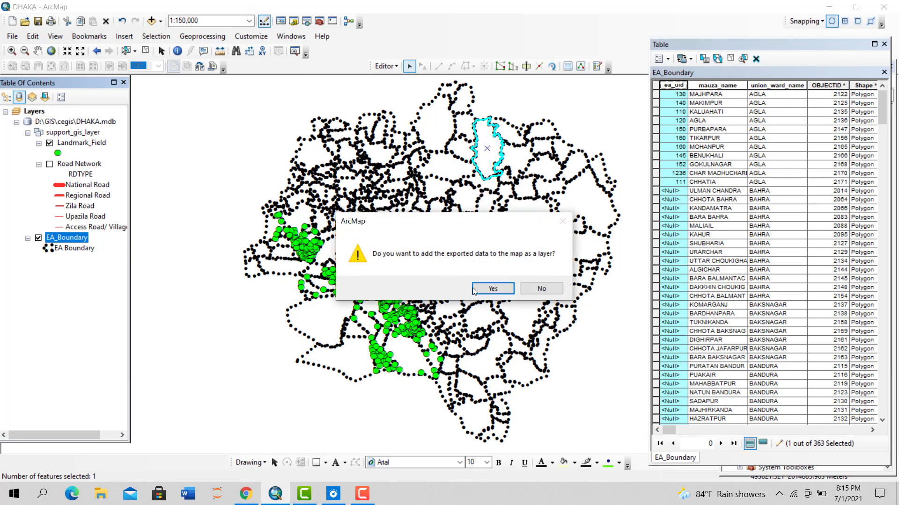
click(474, 290)
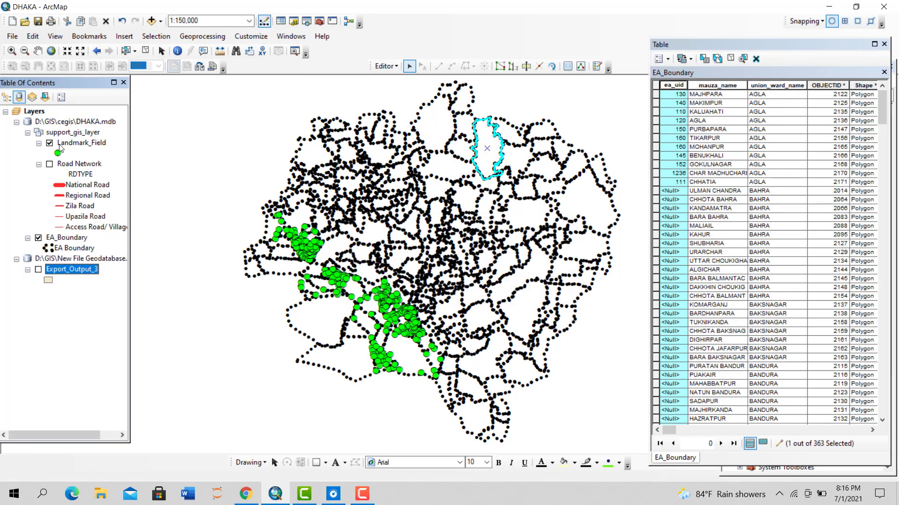
- Display only the Export_Output_3 layer by turning it on and hiding Landmark_Field and EA_Boundary, and zoom to its extent
click(50, 143)
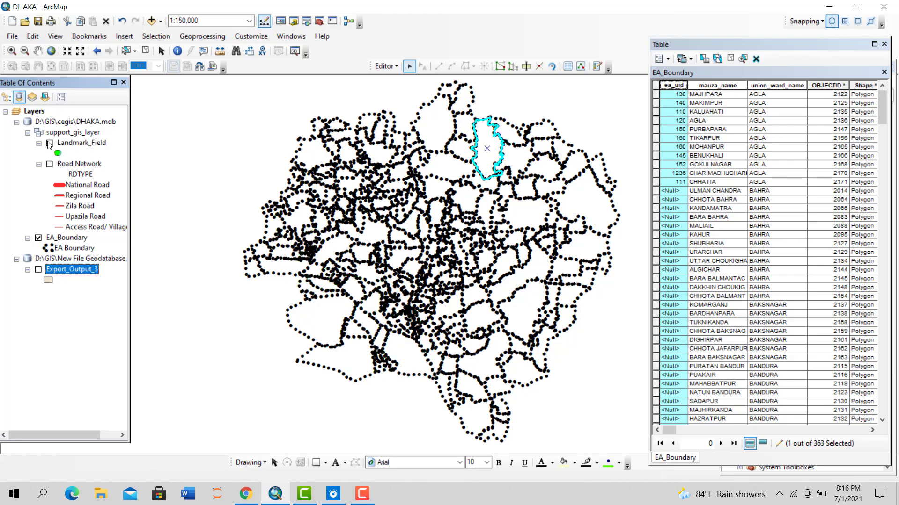
right_click(71, 273)
click(38, 270)
right_click(53, 271)
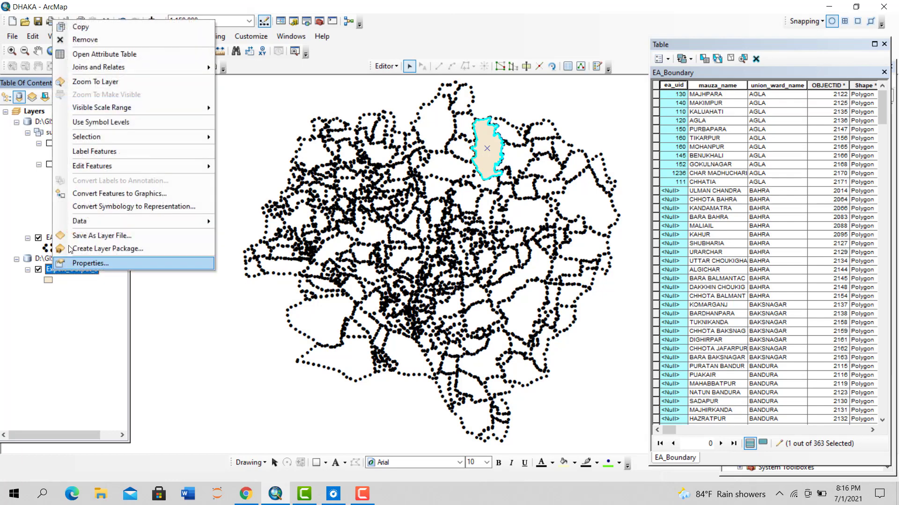
click(89, 82)
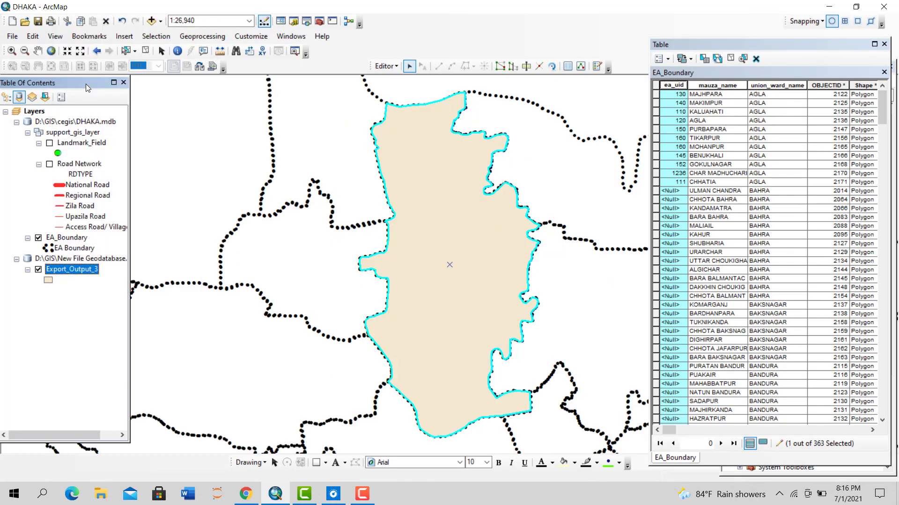
click(38, 238)
scroll(219, 290, down, 3)
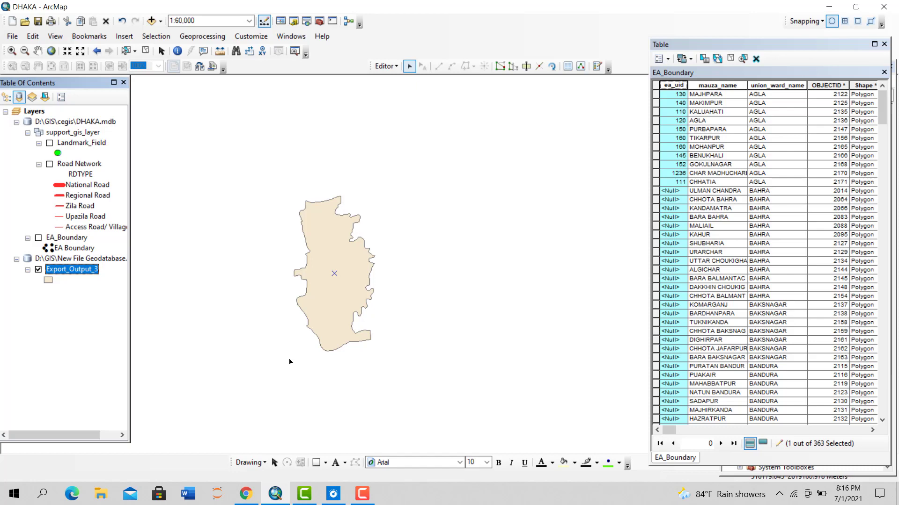
- Remove the exported New File Geodatabase group from the map, then show EA_Boundary again and clear its selection
right_click(81, 271)
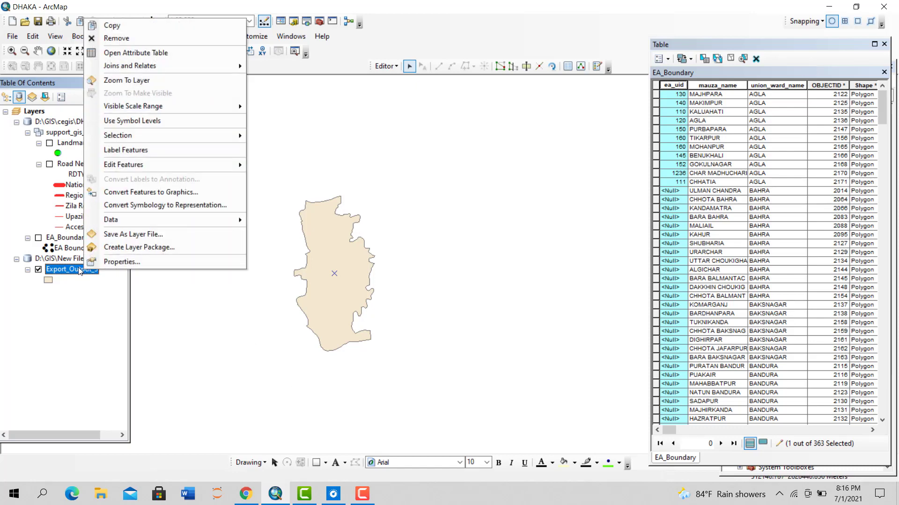
right_click(69, 259)
click(82, 262)
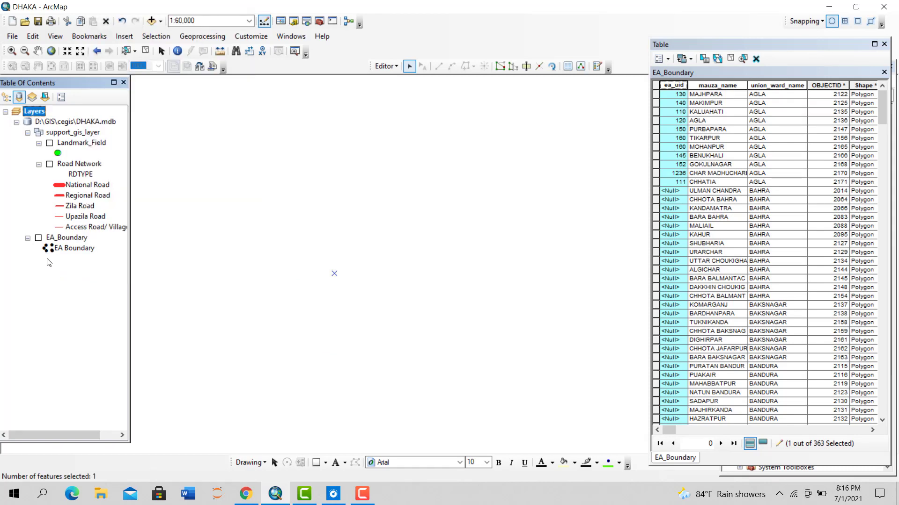
click(39, 239)
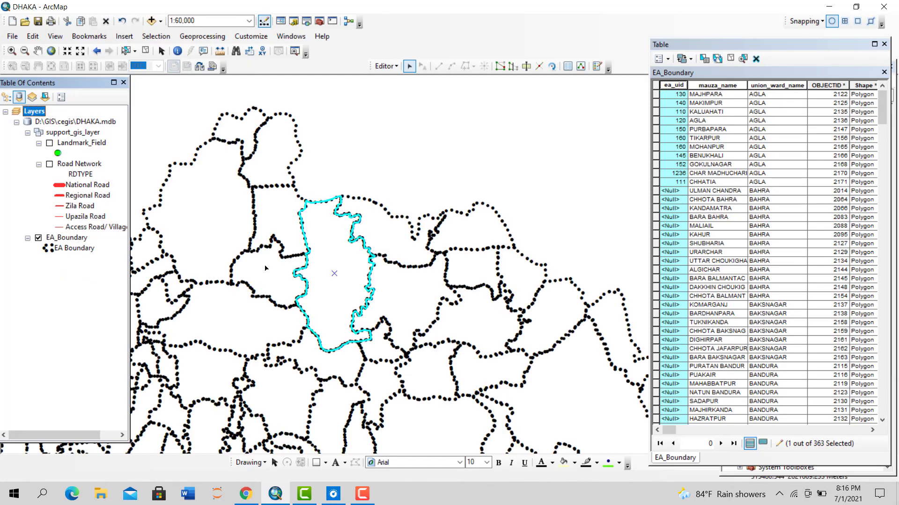
click(432, 132)
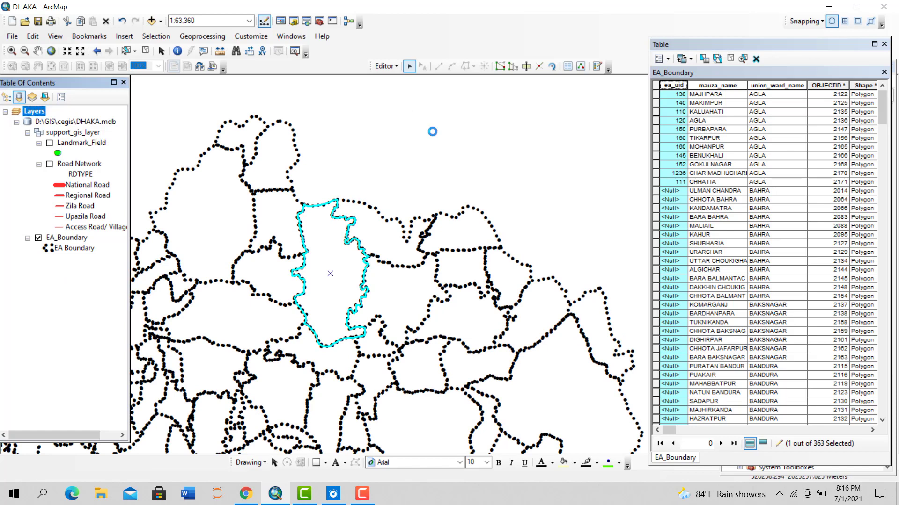
- Bring up Select By Attributes, and in the EA_Boundary attribute table select the MAKIMPUR record and zoom to its polygon
click(159, 35)
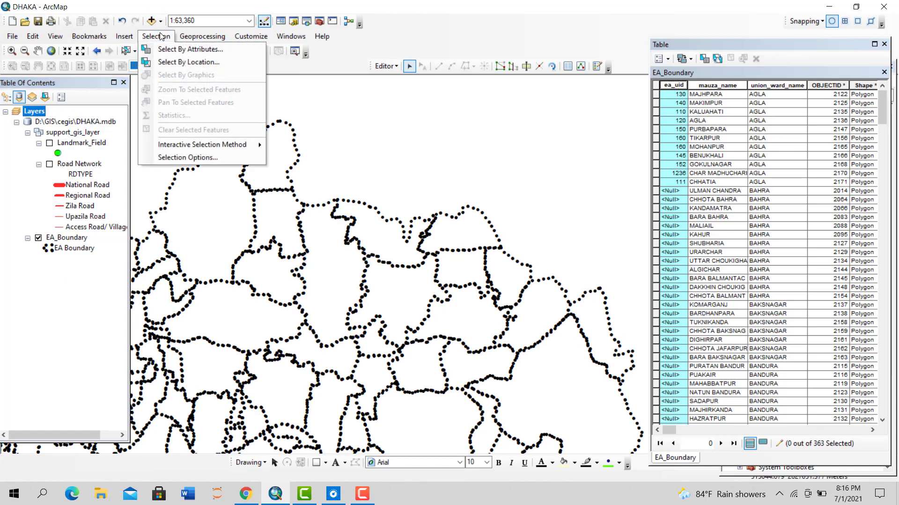
click(181, 52)
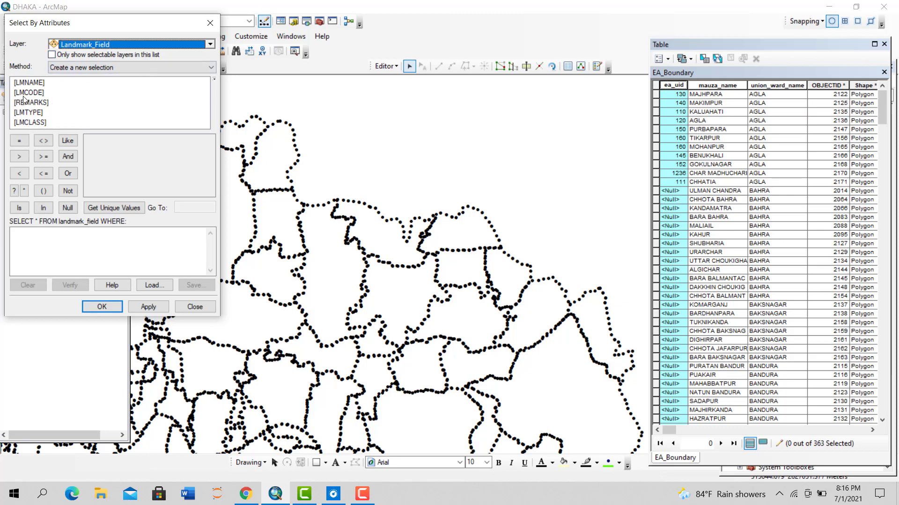
click(715, 86)
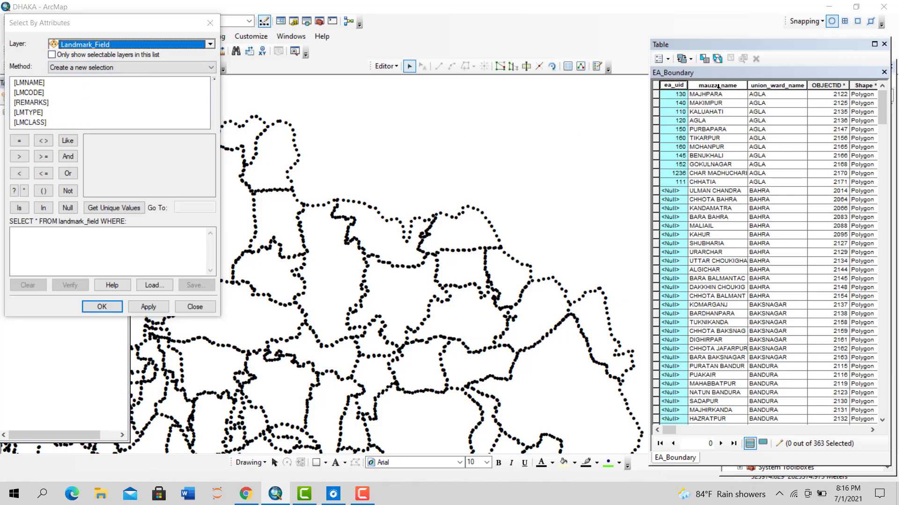
click(656, 103)
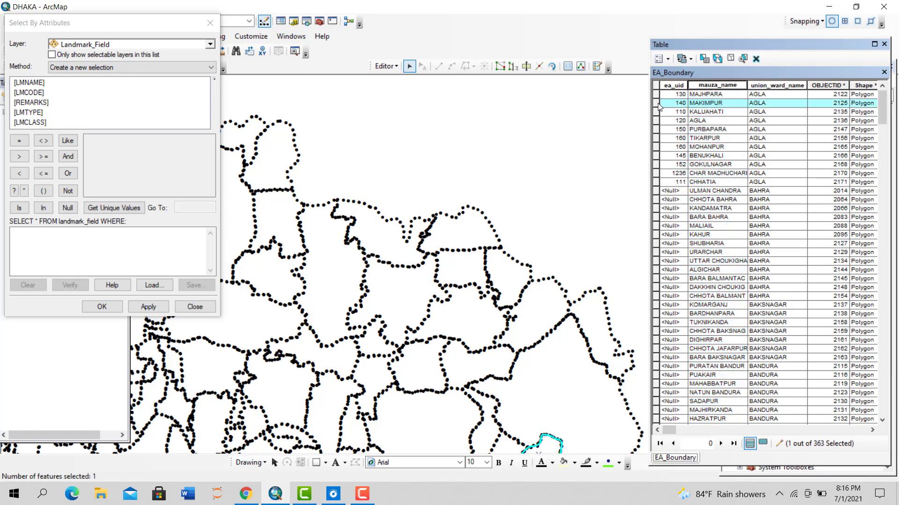
double_click(656, 103)
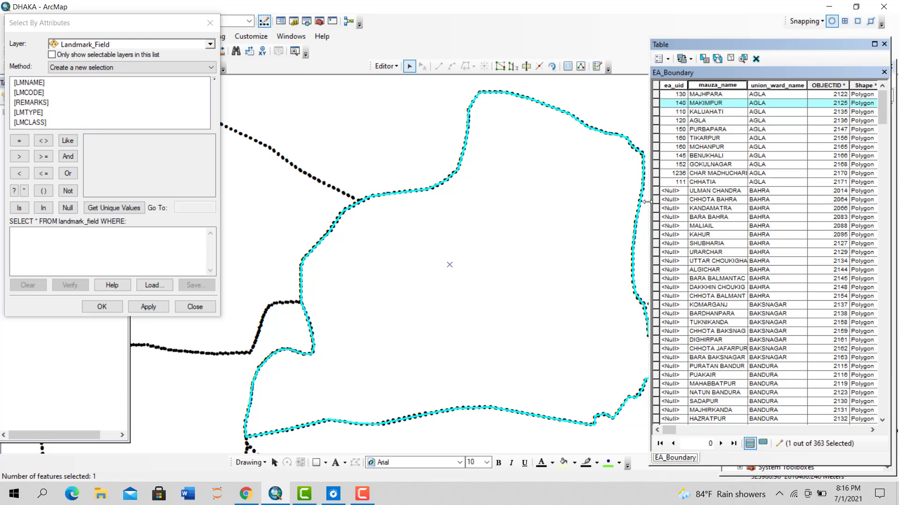
- Select the consecutive EA_Boundary records from AGLA through URARCHAR in the attribute table and view their polygons on the map
click(658, 111)
drag(658, 124, 657, 252)
scroll(391, 280, up, 3)
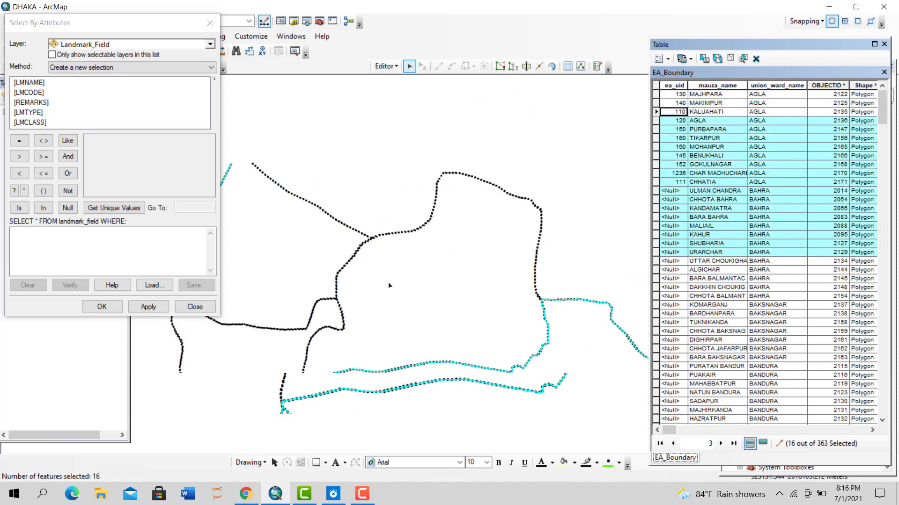
scroll(388, 284, up, 3)
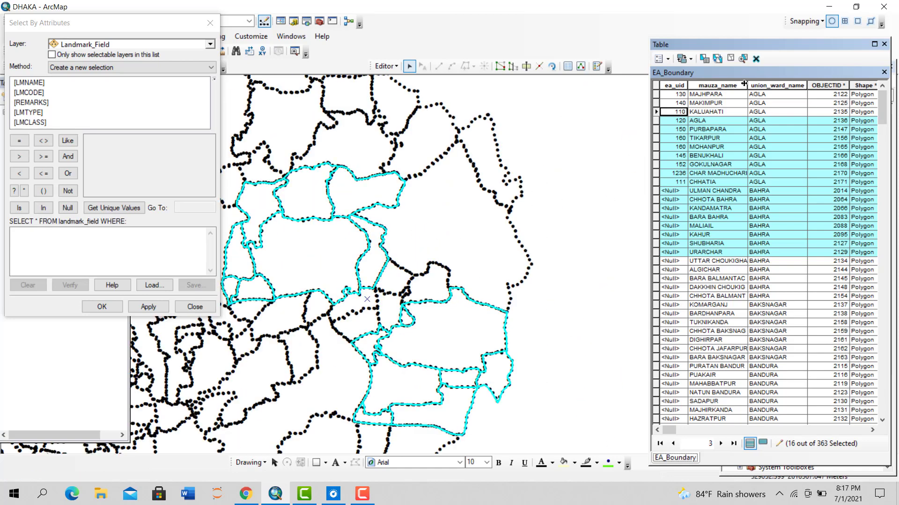
- Clear the table selection and select the EA_Boundary records from MAJHPARA through BARA BAHRA
click(730, 60)
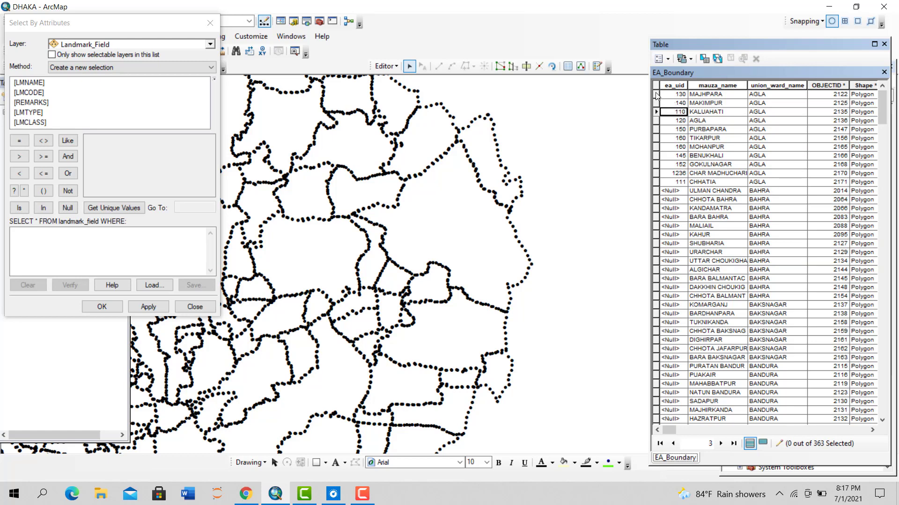
drag(657, 96, 656, 217)
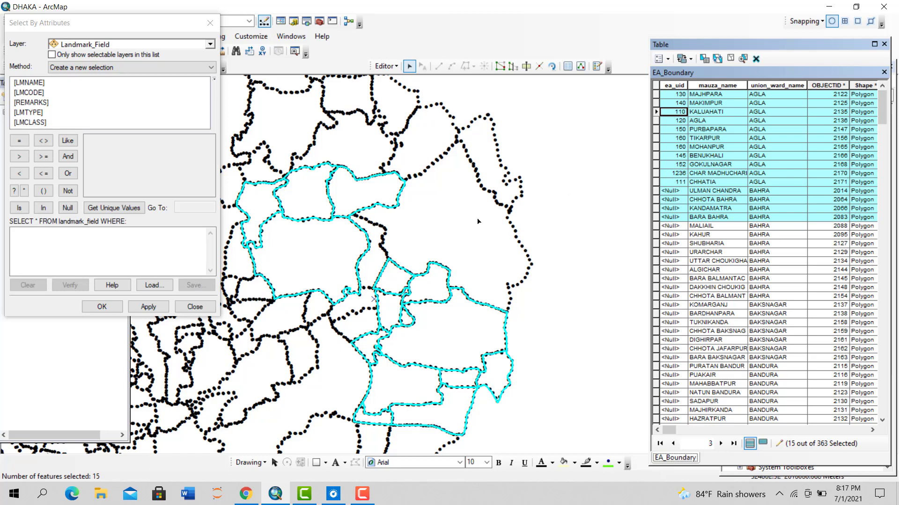
drag(434, 239, 514, 223)
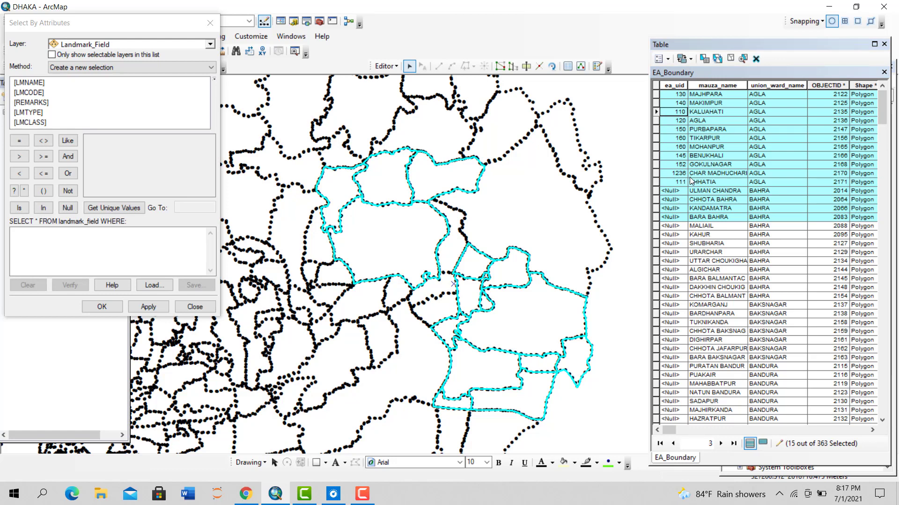
- Switch the EA_Boundary selection to all the other records, close Select By Attributes, and clear the selection
click(717, 60)
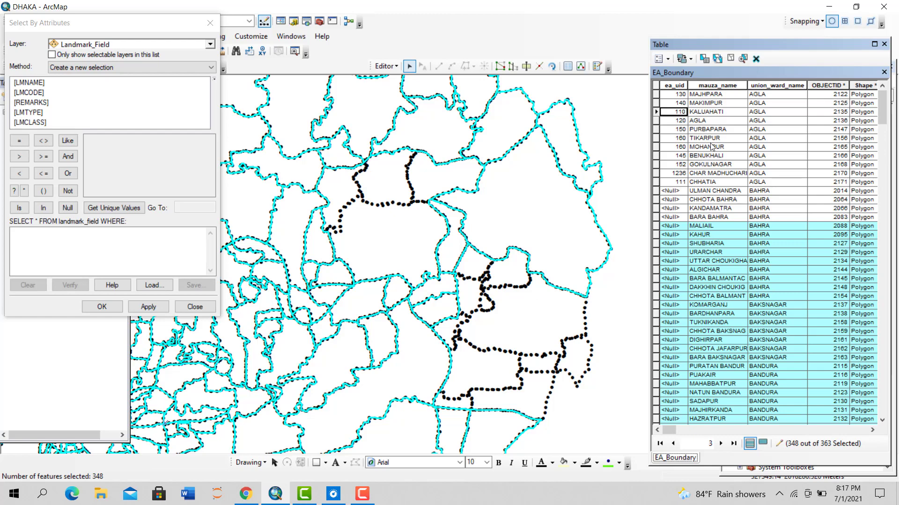
scroll(421, 228, up, 4)
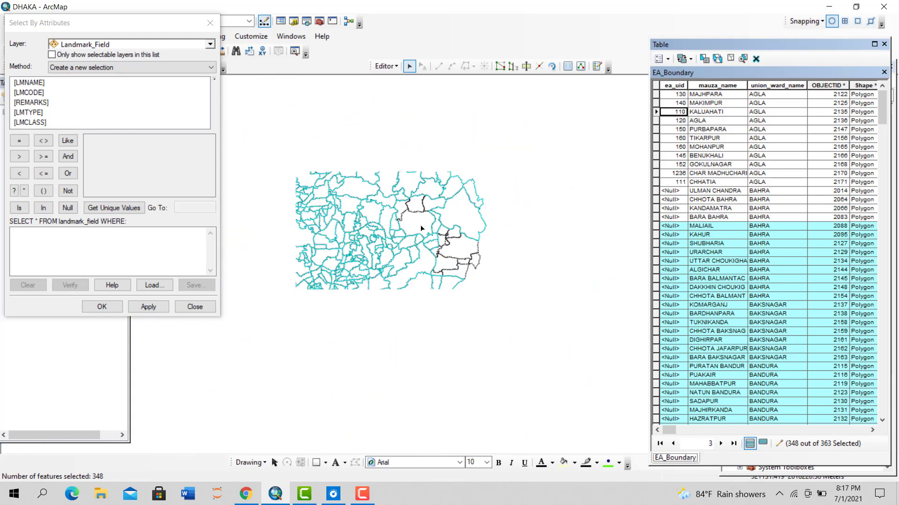
click(208, 22)
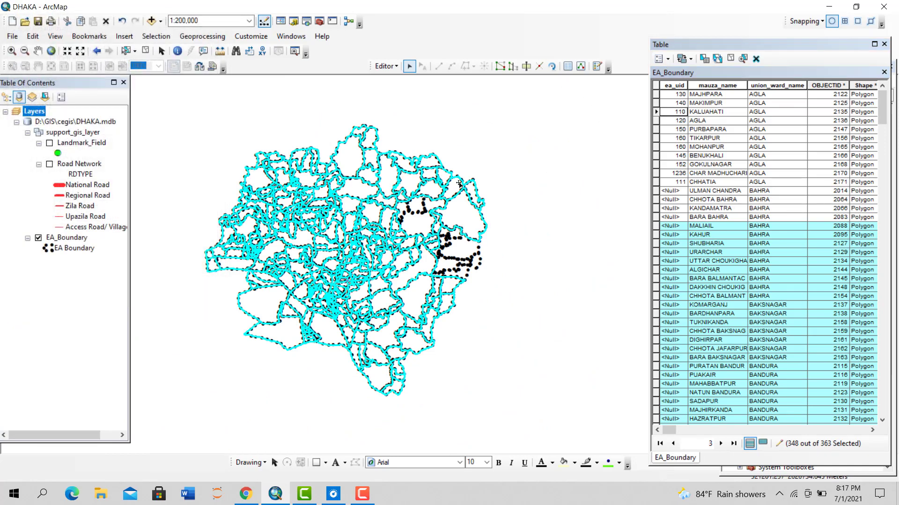
click(567, 203)
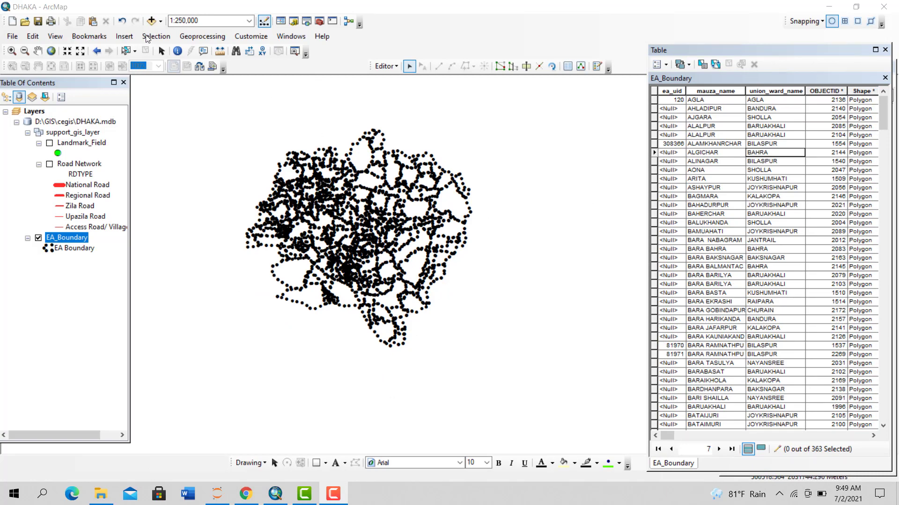
click(149, 37)
click(149, 37)
click(124, 36)
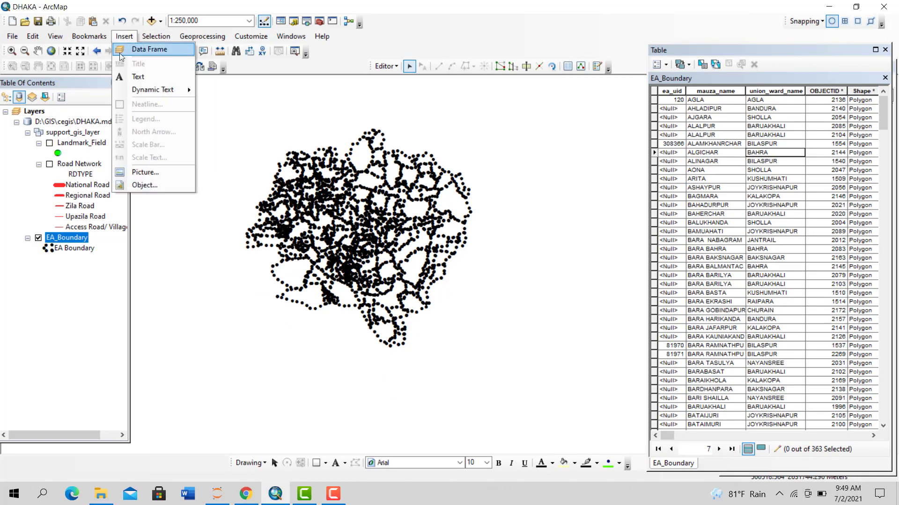
click(375, 42)
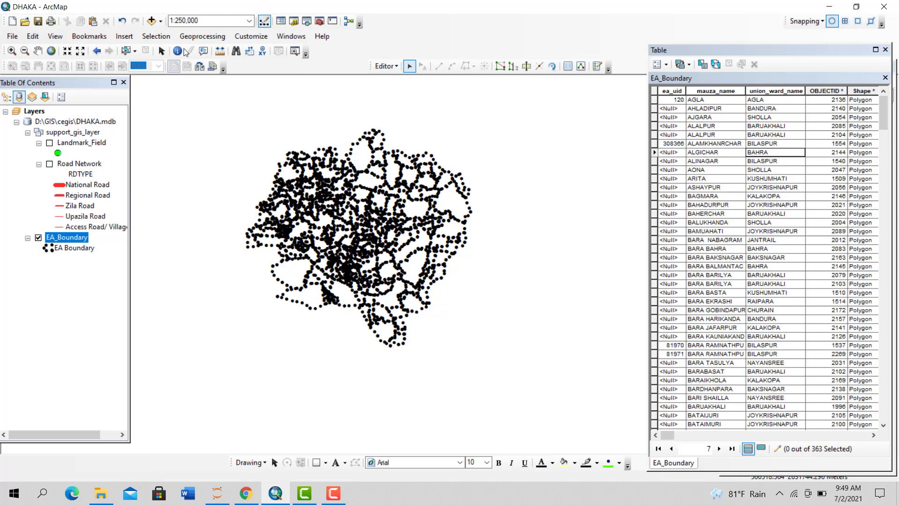
- Turn on Landmark_Field and use Select by Polygon to select the landmarks and EA polygons at the map's western edge
click(134, 51)
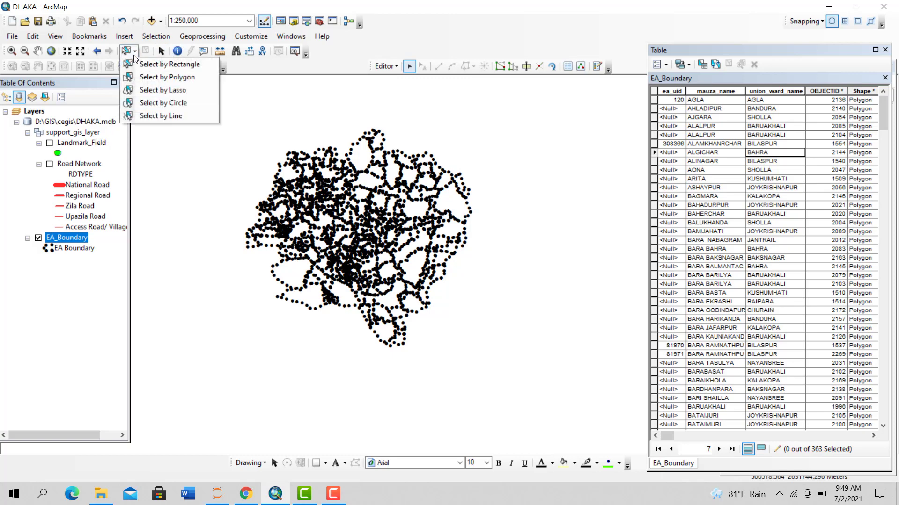
click(152, 79)
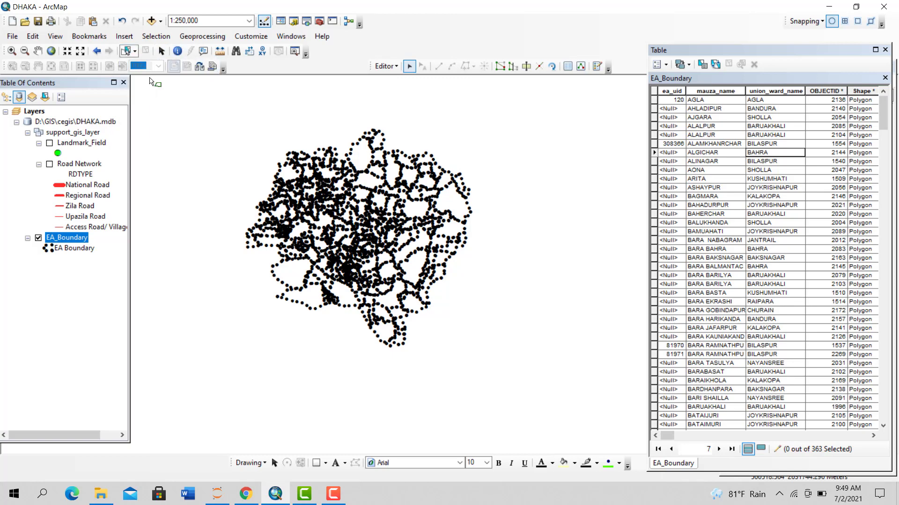
click(49, 143)
scroll(327, 201, up, 3)
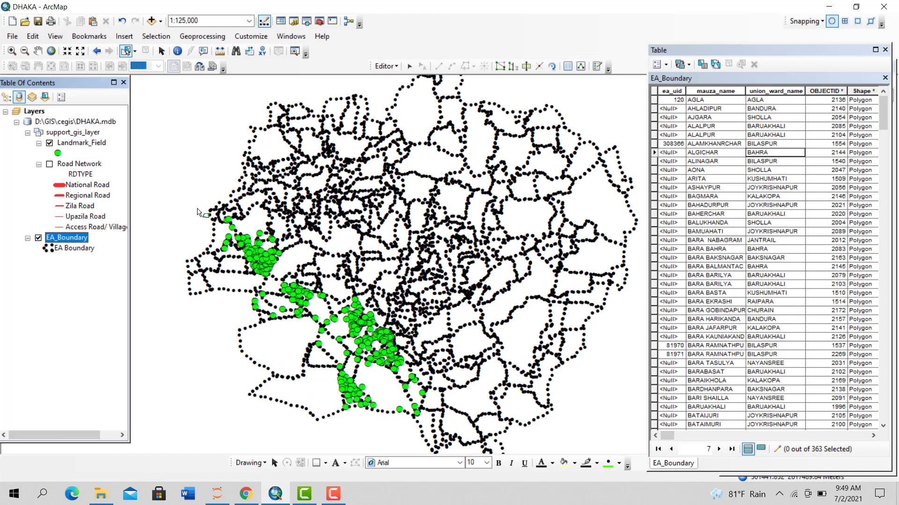
click(329, 242)
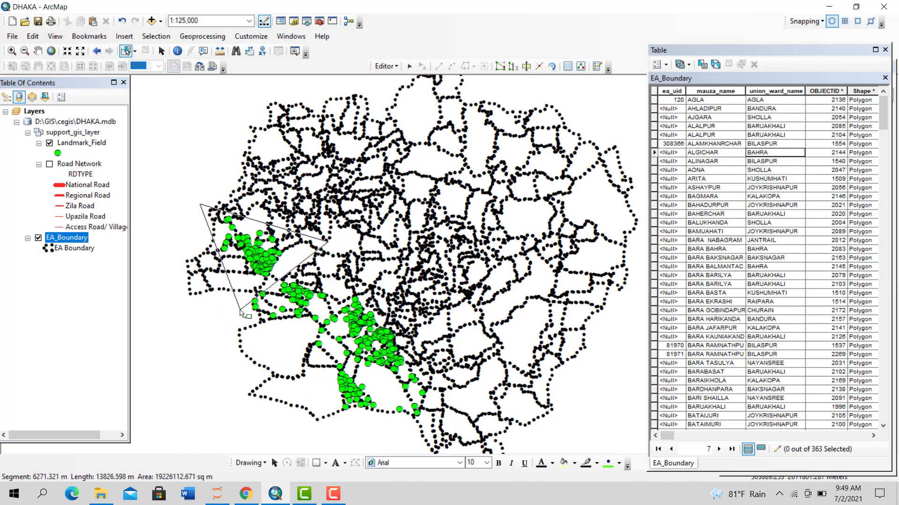
click(240, 305)
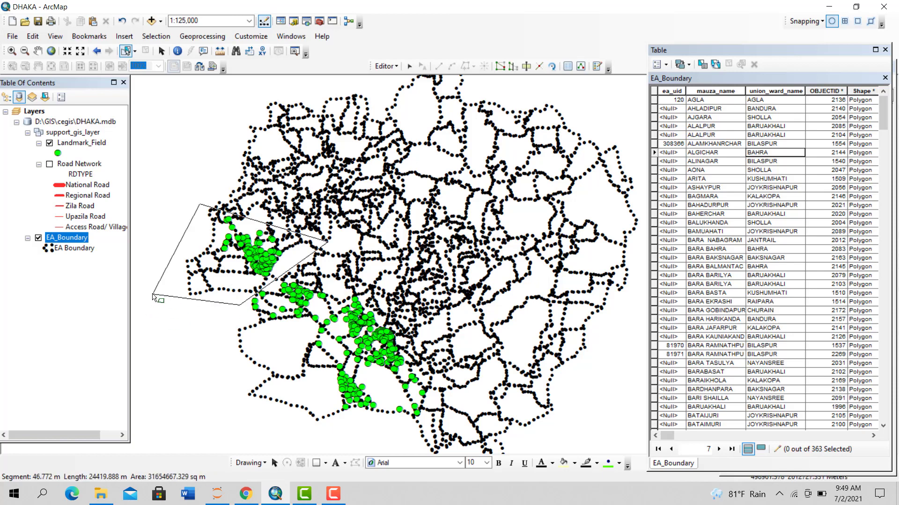
double_click(152, 297)
scroll(746, 309, down, 15)
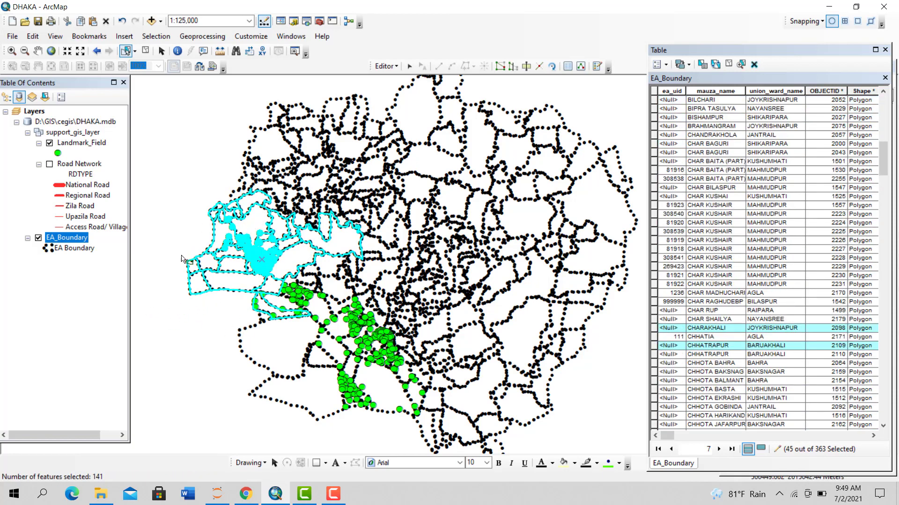
- Select a band of northwestern EA polygons with a narrow Select by Polygon shape, then clear the selection
click(194, 161)
click(198, 156)
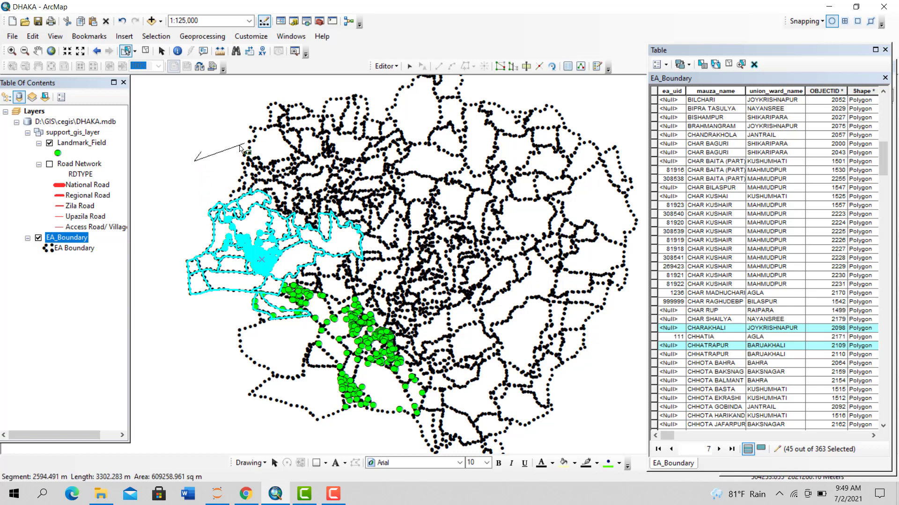
click(372, 191)
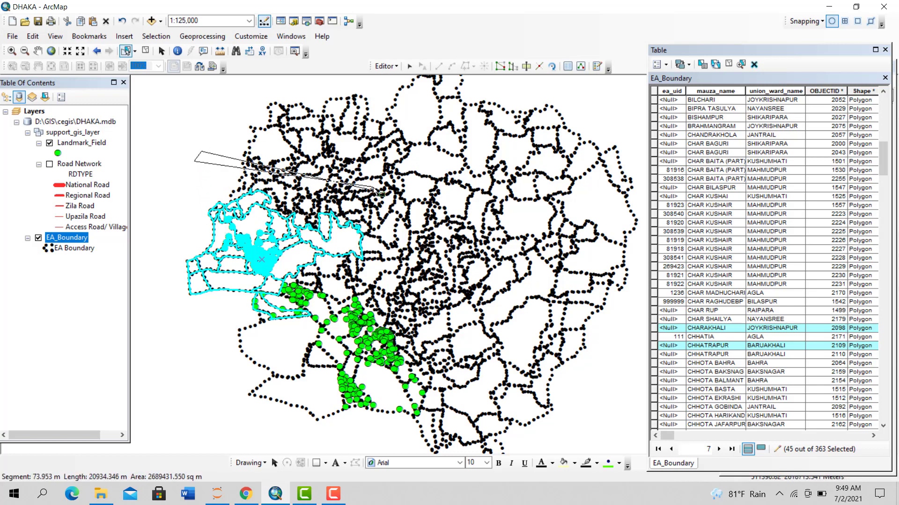
double_click(355, 205)
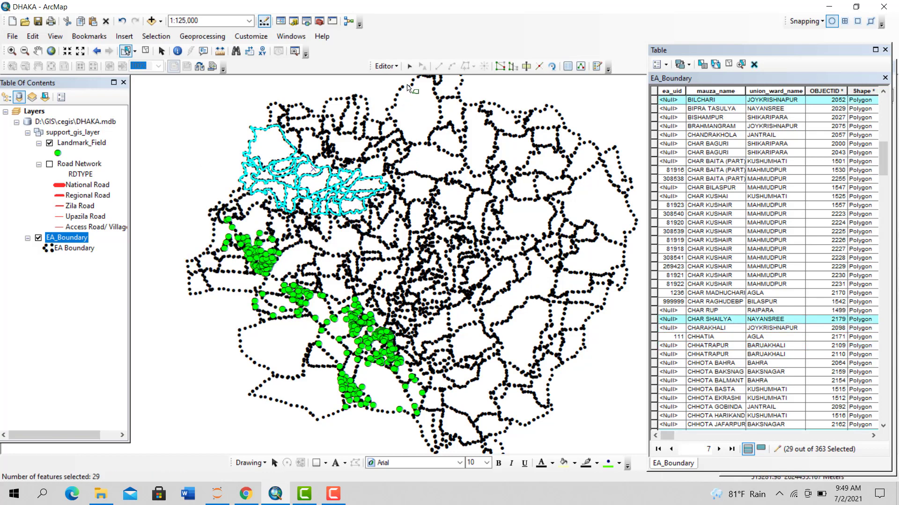
click(409, 66)
click(233, 132)
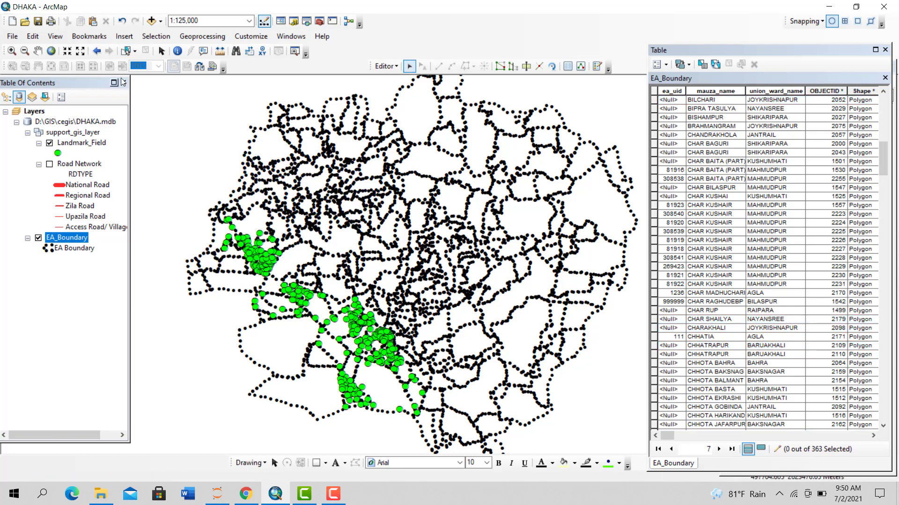
- Use Select by Lasso to select the EA polygons across the northwestern part of the map
click(135, 52)
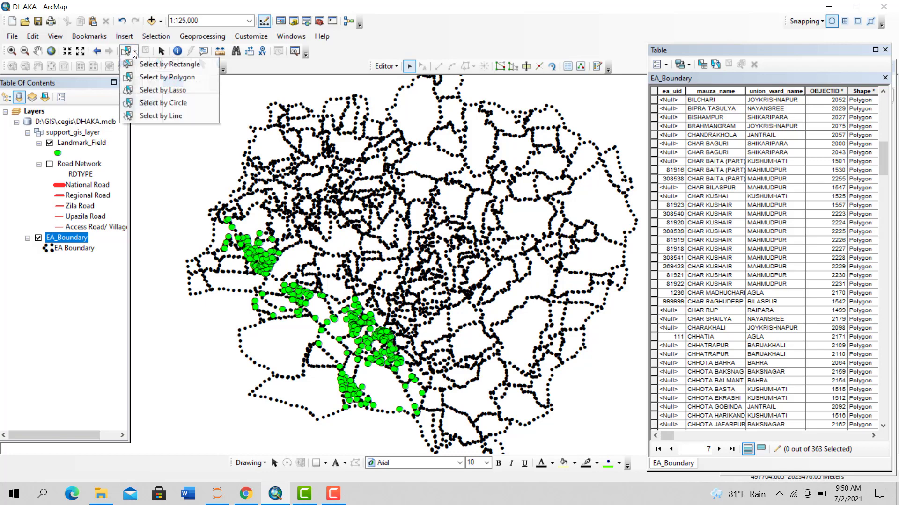
click(159, 88)
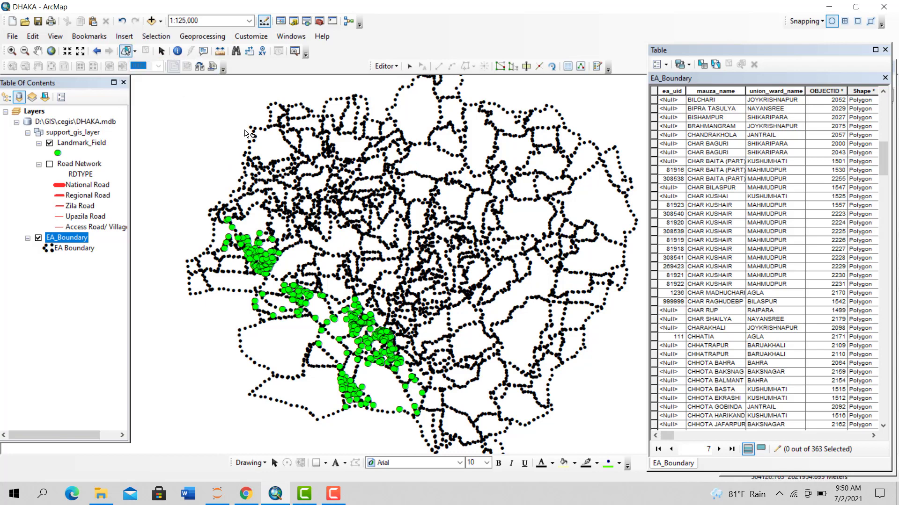
mouse_move(291, 132)
mouse_down()
mouse_move(398, 180)
mouse_move(337, 208)
mouse_move(304, 154)
mouse_move(257, 211)
mouse_move(241, 197)
mouse_move(261, 152)
mouse_move(242, 135)
mouse_move(269, 102)
mouse_move(344, 95)
mouse_move(450, 120)
mouse_move(449, 133)
mouse_up()
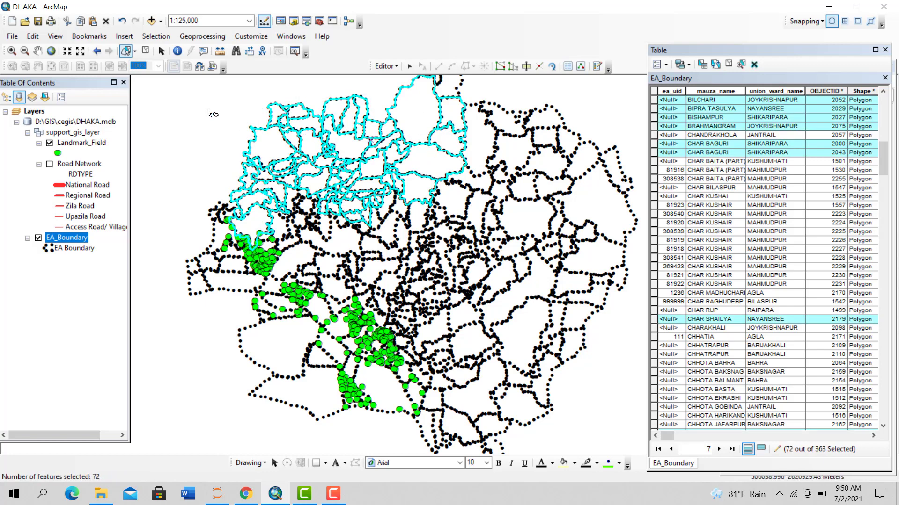
- Use Select by Circle to select the EA polygons in the northeastern part of the map
click(135, 51)
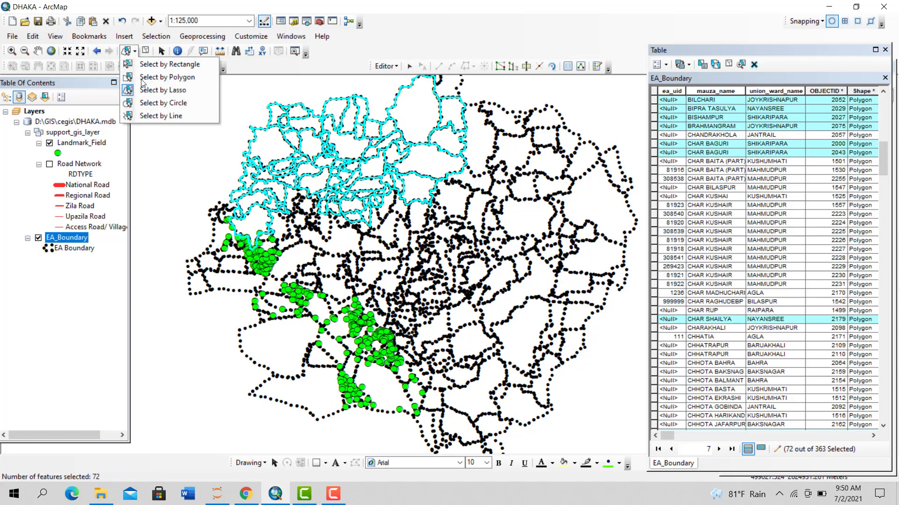
click(155, 103)
drag(526, 183, 545, 209)
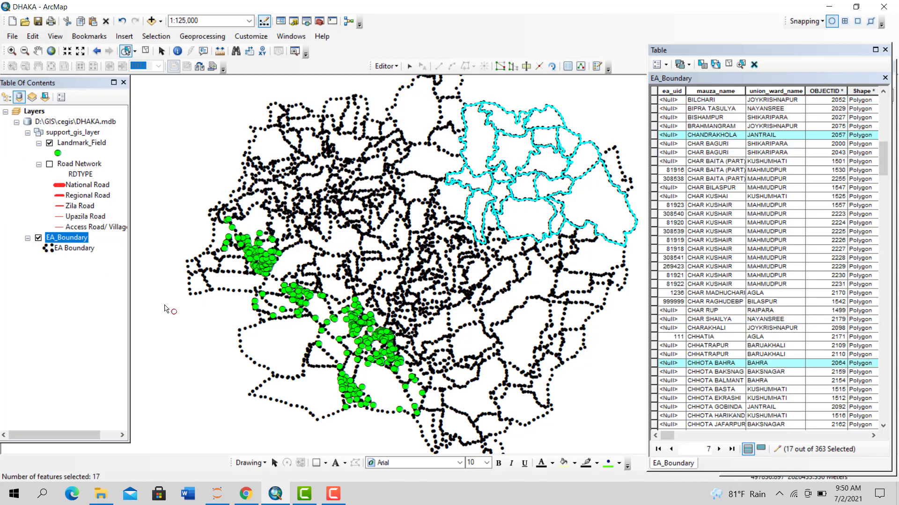
- Use Select by Circle to select the landmarks and EA polygons in the south-central part of the map
drag(382, 336, 402, 347)
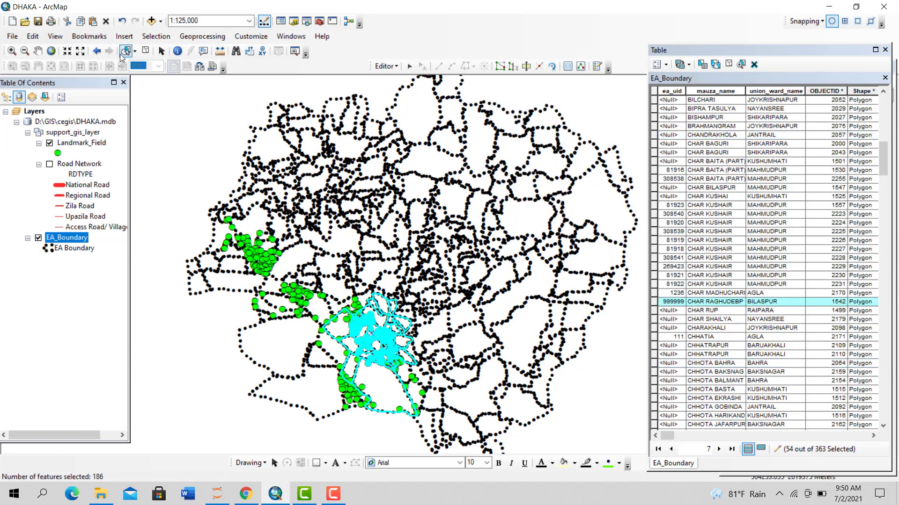
click(136, 52)
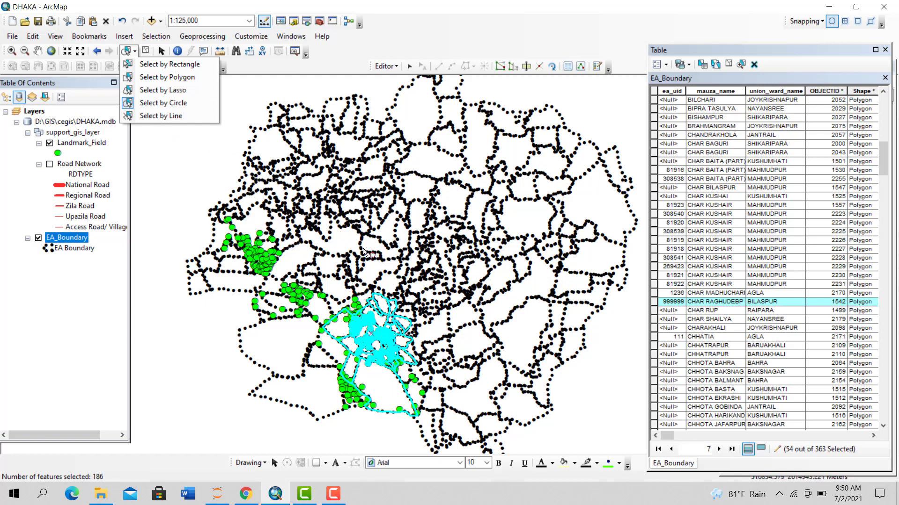
click(410, 66)
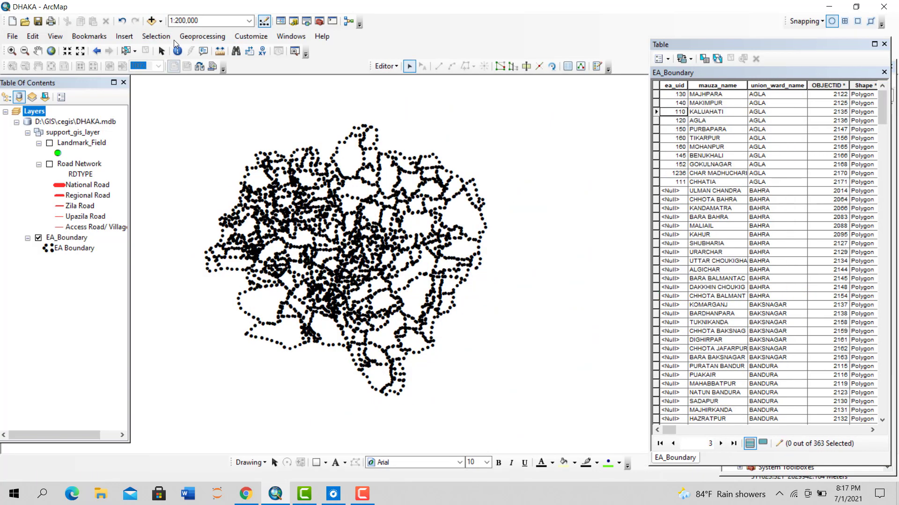
- Open Select By Attributes, set the layer to EA_Boundary and pick the ea_uid field
click(159, 37)
click(178, 51)
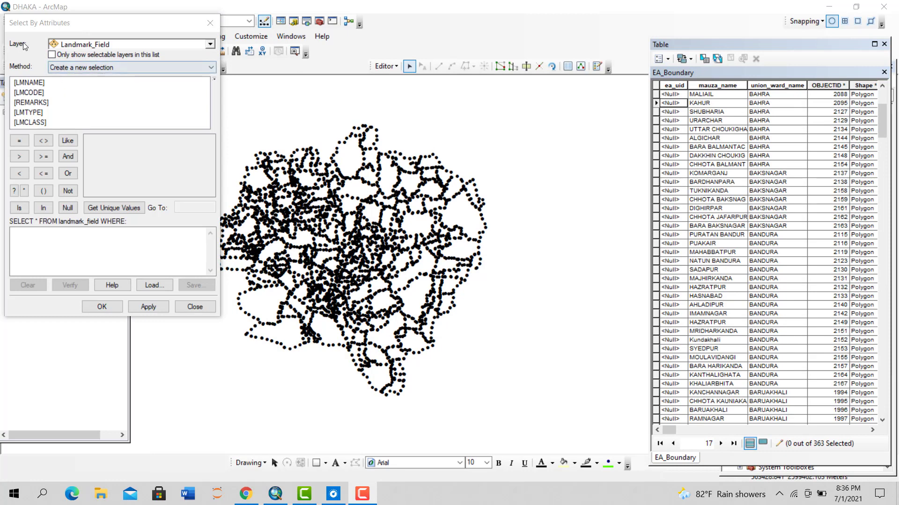
click(209, 44)
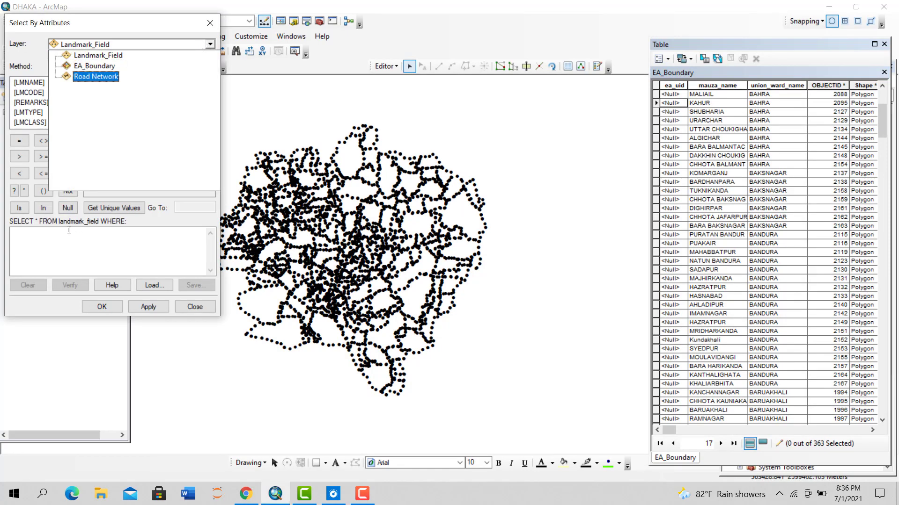
click(91, 66)
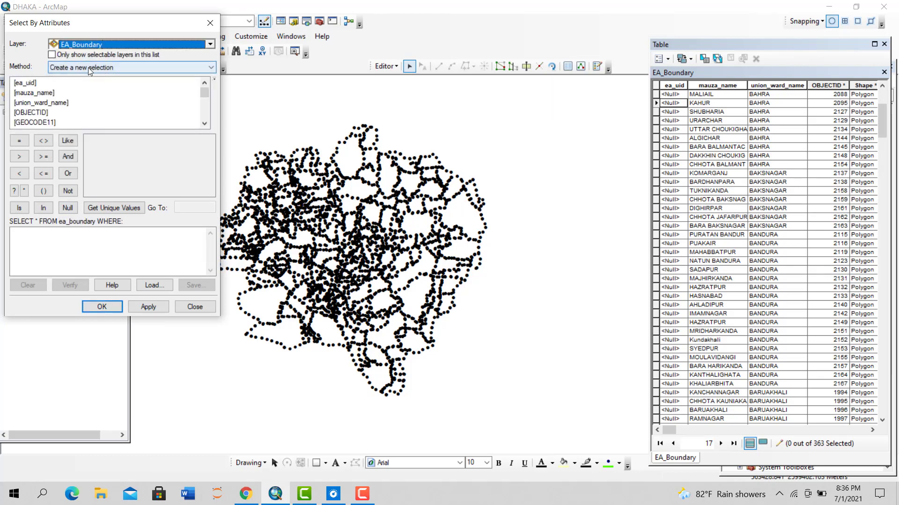
click(28, 94)
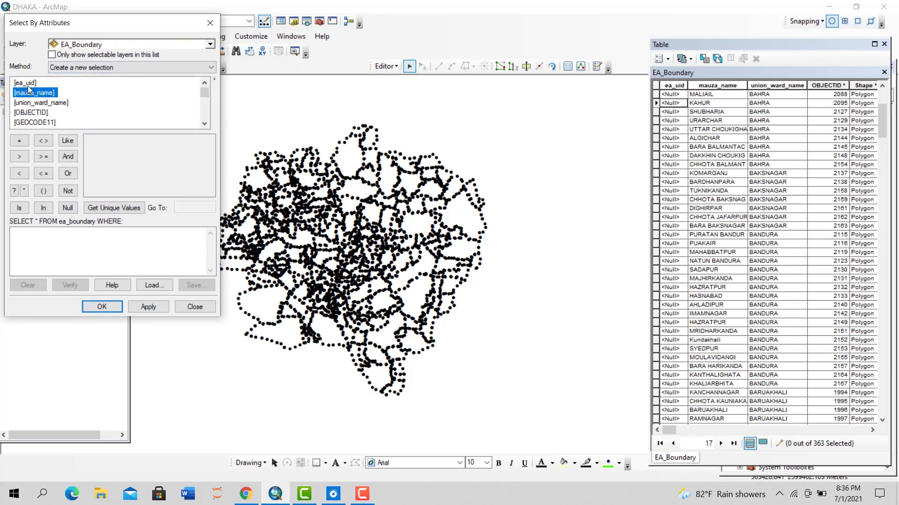
click(26, 83)
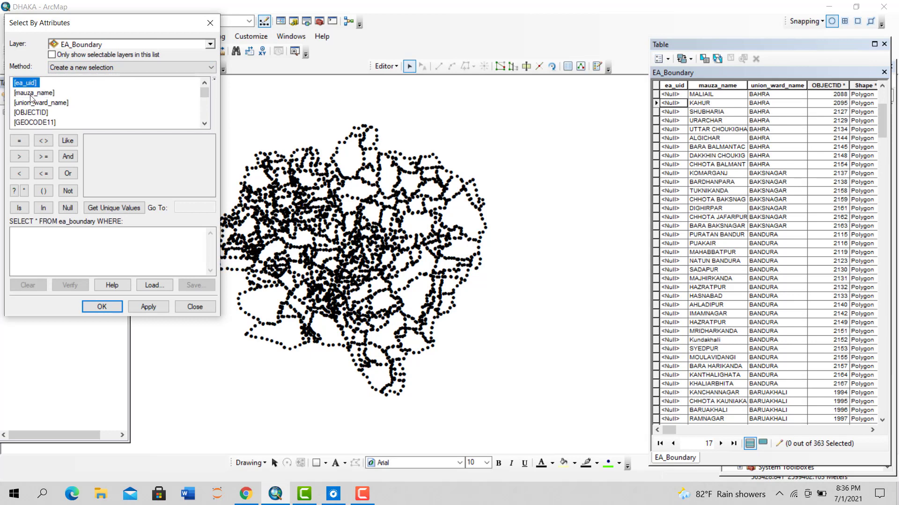
- Move the mauza_name column after OBJECTID in the EA_Boundary table and close the Select By Attributes dialog
click(713, 86)
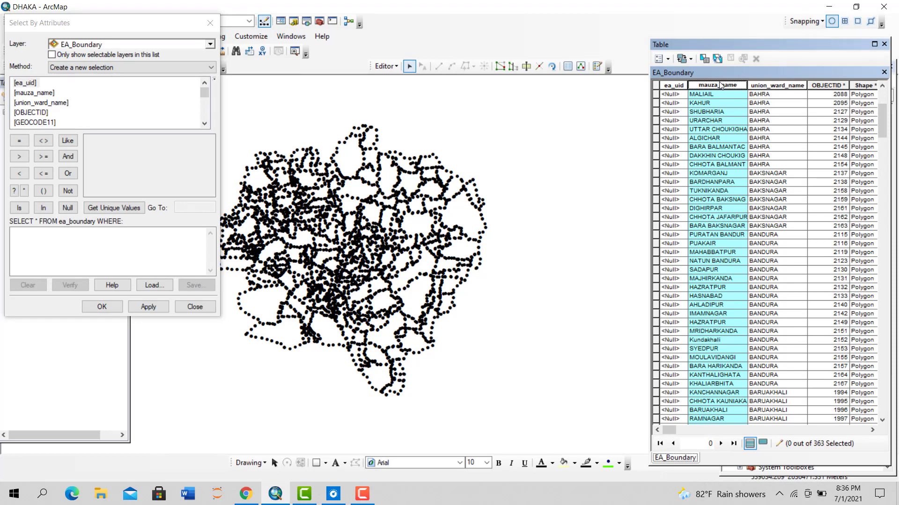
drag(721, 85, 874, 81)
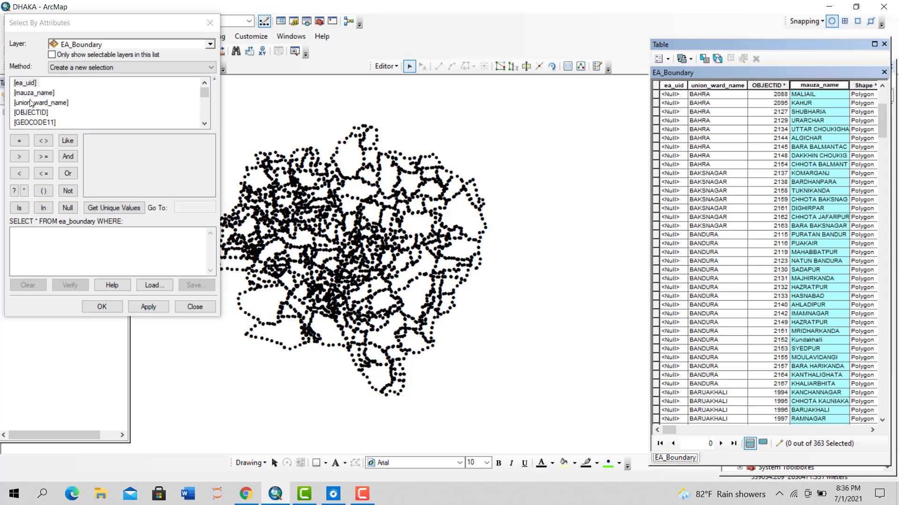
click(186, 307)
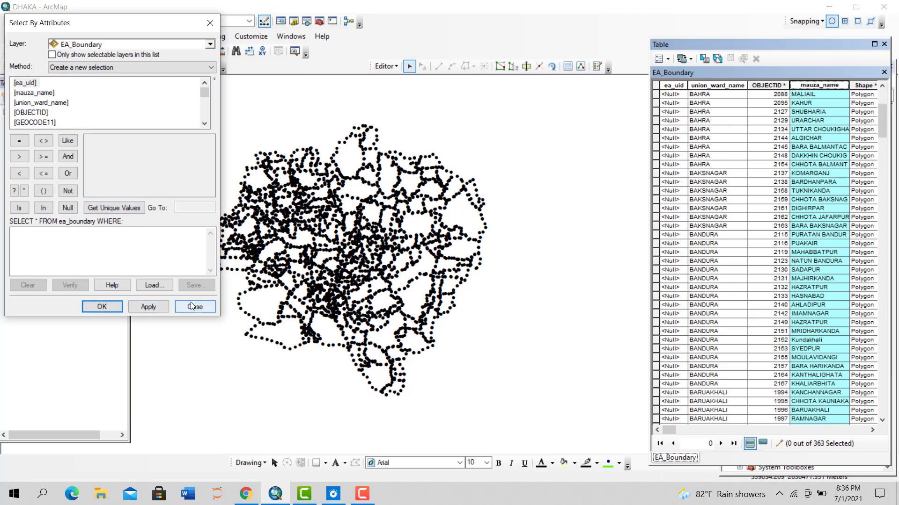
click(745, 208)
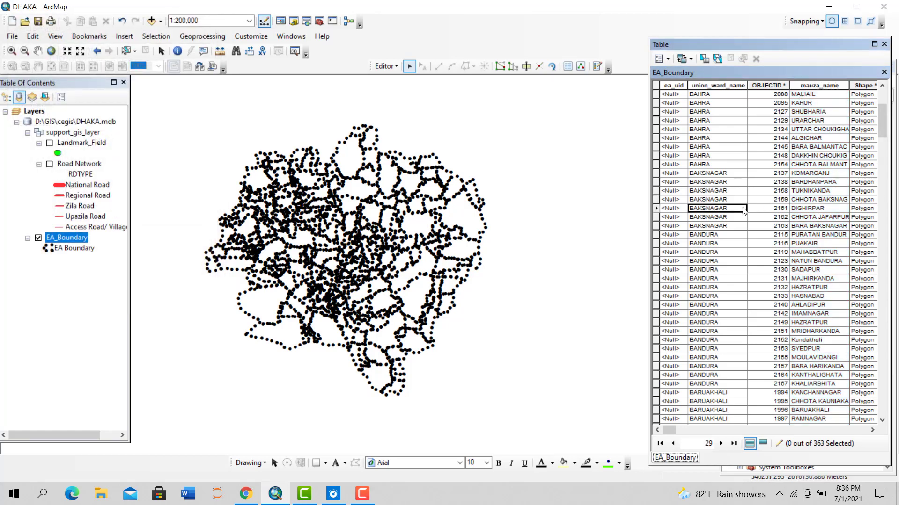
click(821, 86)
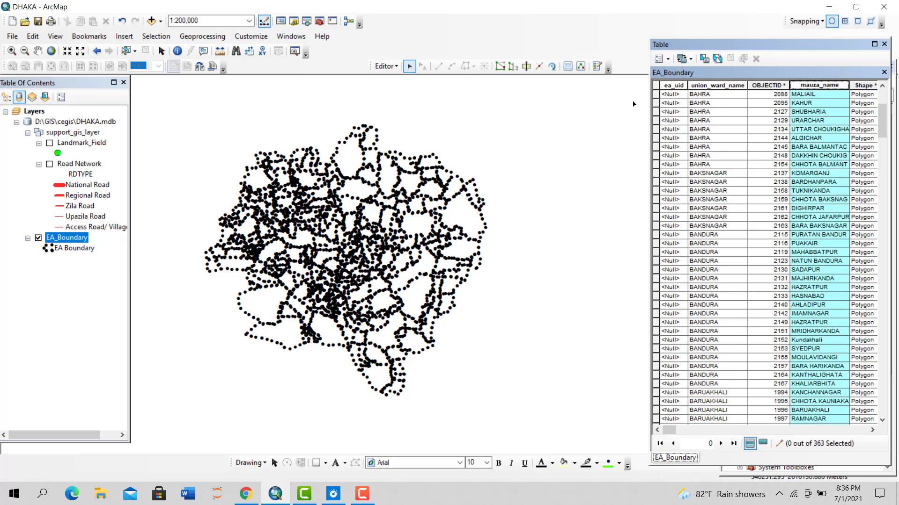
- Open the EA_Boundary layer's field properties and move mauza_name to the top of the field order
click(66, 238)
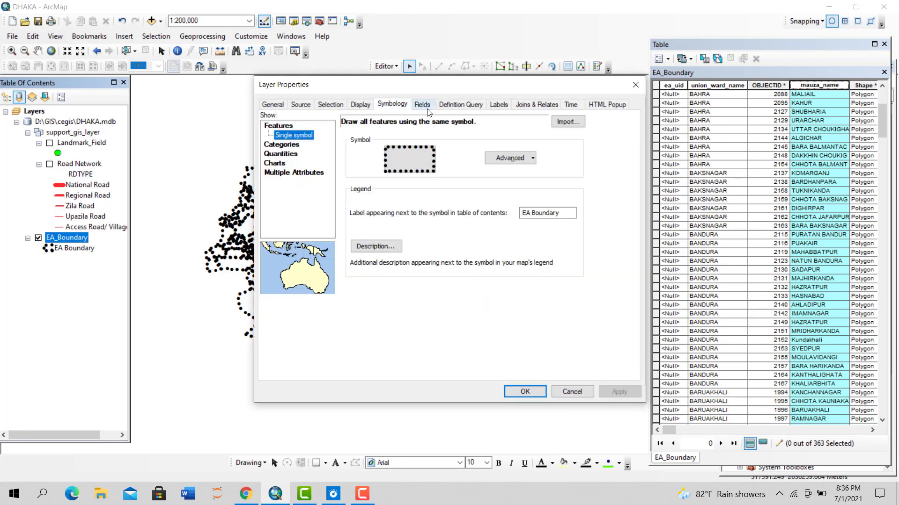
click(422, 106)
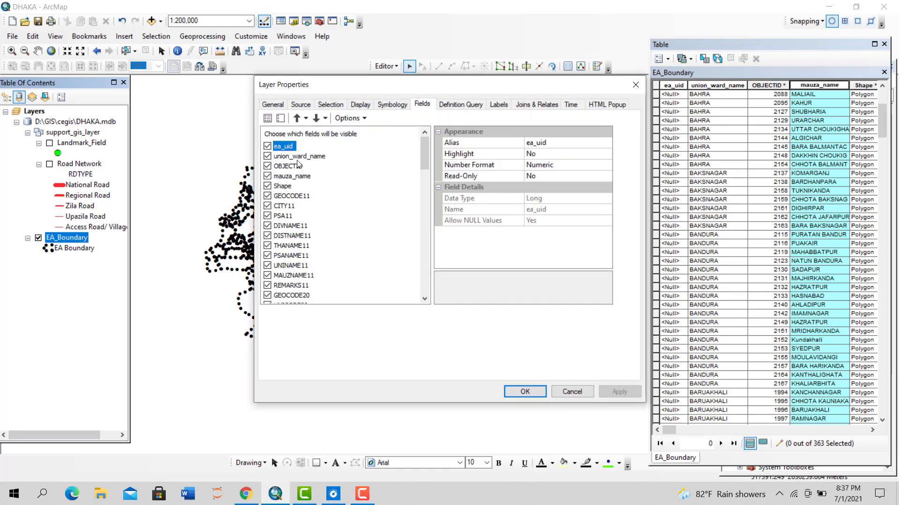
click(290, 157)
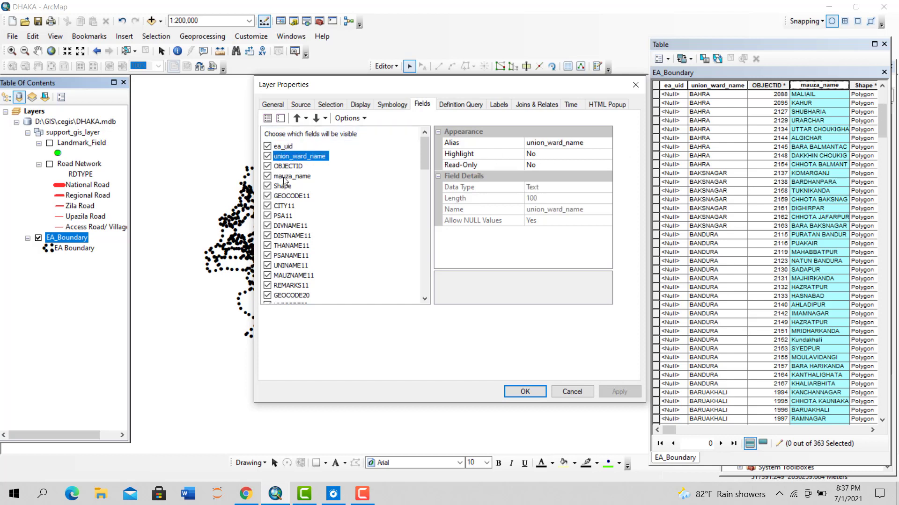
drag(284, 178, 284, 148)
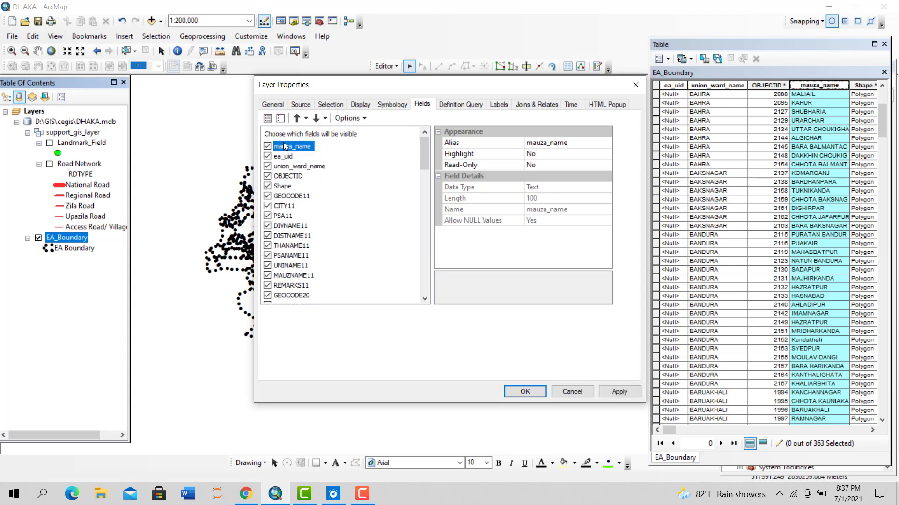
- Hide the PSA11, DIVNAME11, DISTNAME11, THANAME11, PSANAME11 and UNINAME11 fields of EA_Boundary, and apply the layer properties
click(268, 216)
click(267, 226)
click(267, 236)
click(267, 246)
click(267, 256)
click(268, 256)
click(268, 256)
click(268, 266)
click(619, 392)
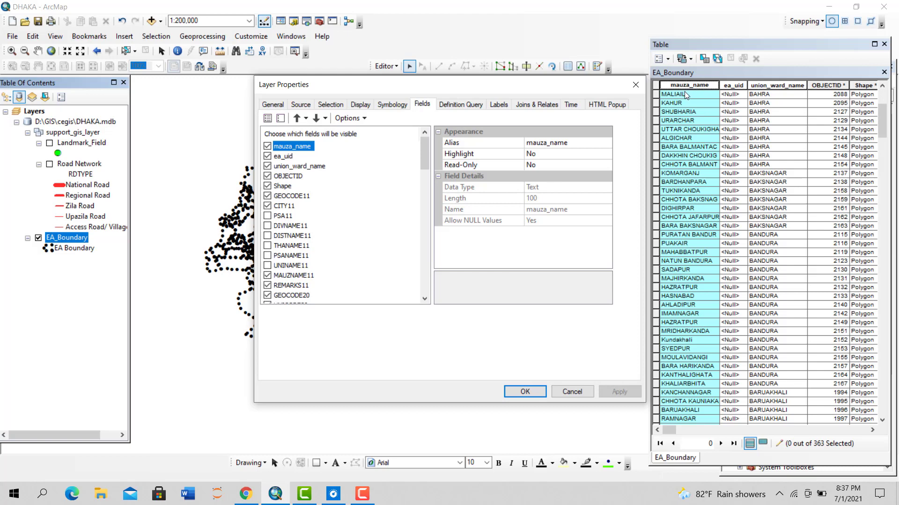
click(525, 392)
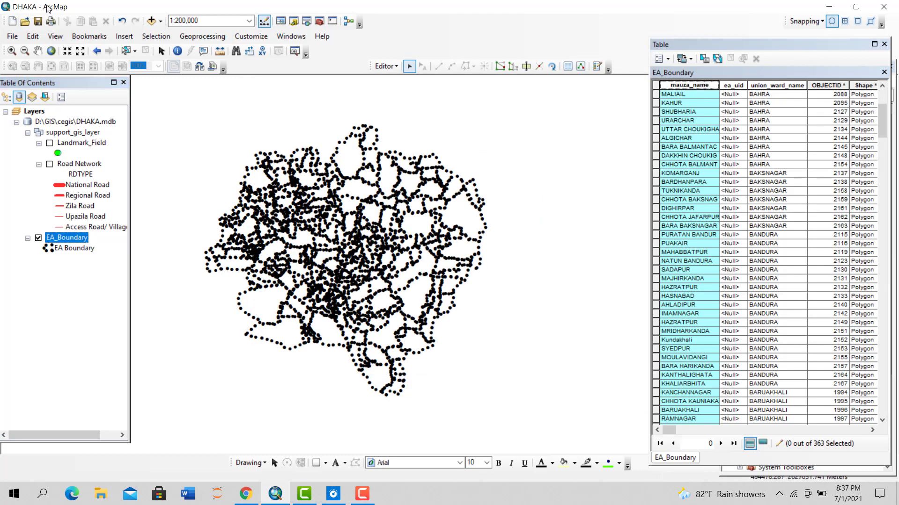
- Reopen Select By Attributes for EA_Boundary and start the query expression with [mauza_name] =
click(156, 36)
click(180, 48)
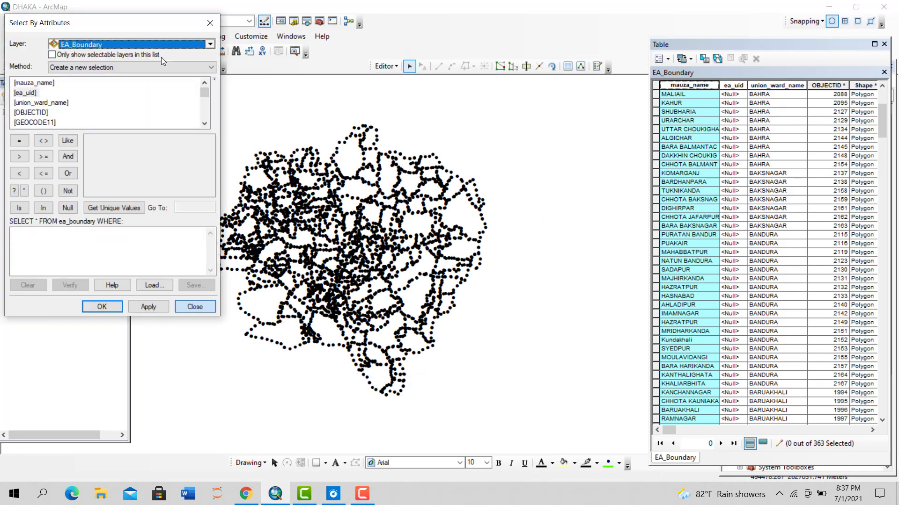
double_click(34, 84)
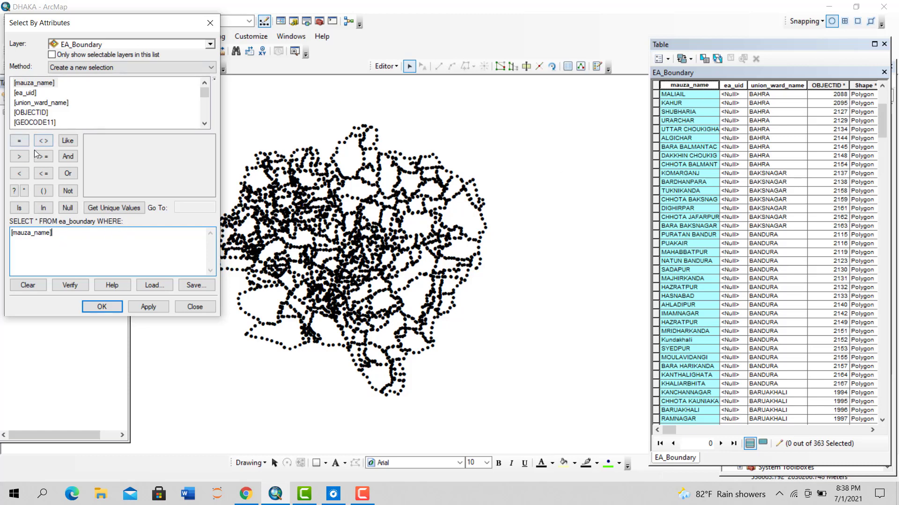
click(19, 141)
click(19, 141)
- Copy MALIAIL from the table into the query as 'MALIAIL', apply the selection and zoom to the selected polygon
click(684, 94)
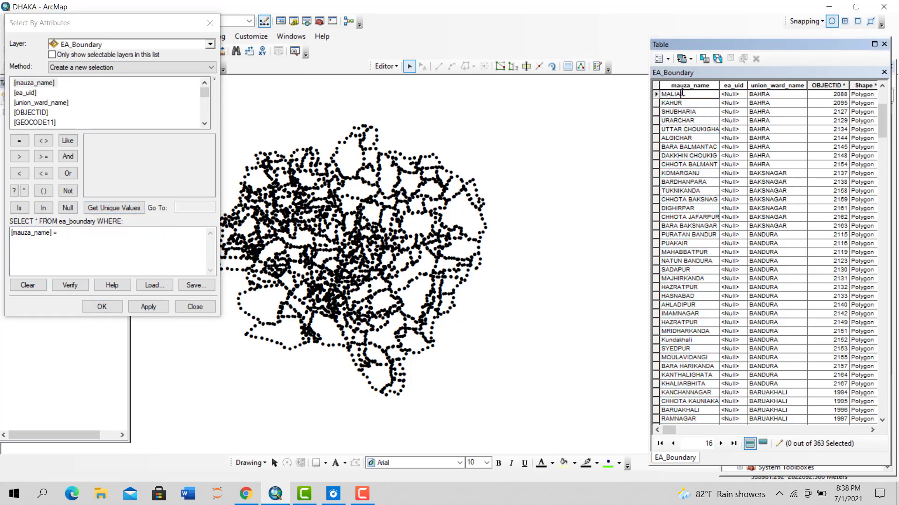
drag(686, 94, 668, 92)
key(ctrl+c)
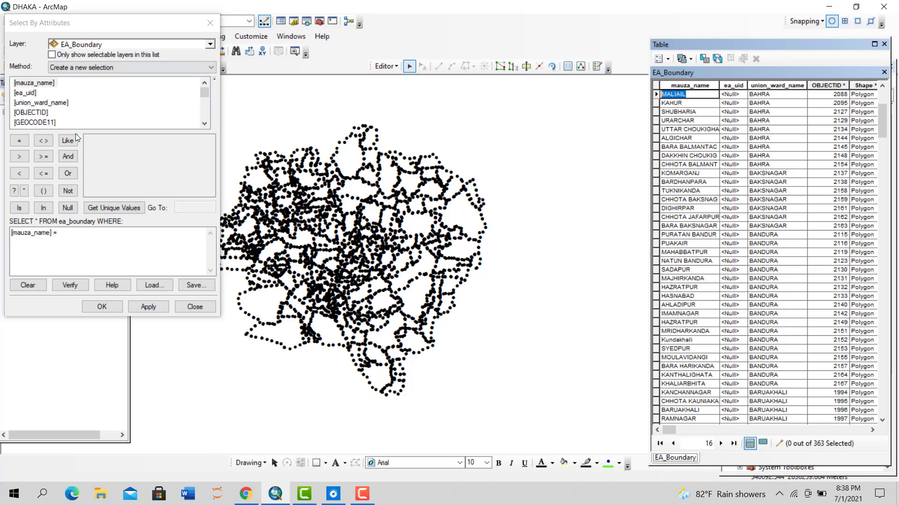
click(72, 236)
click(70, 234)
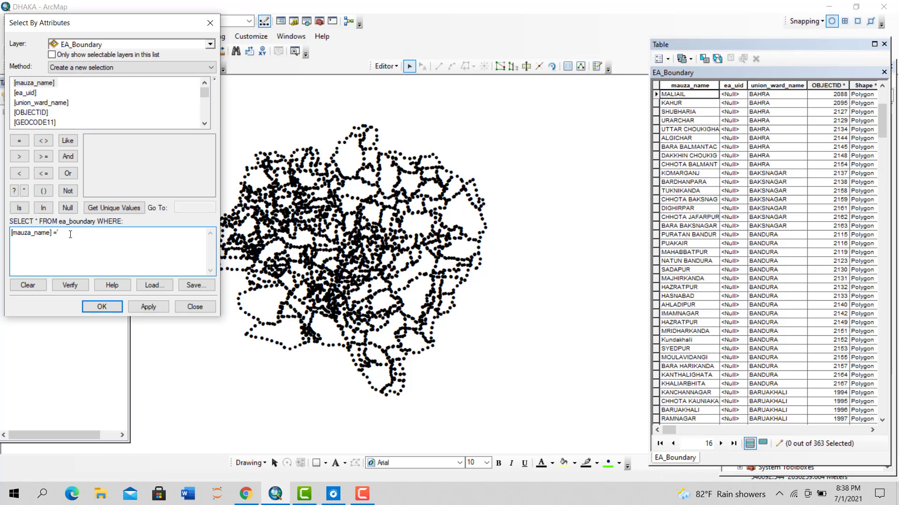
text(')
key(ctrl+v)
text(')
click(147, 307)
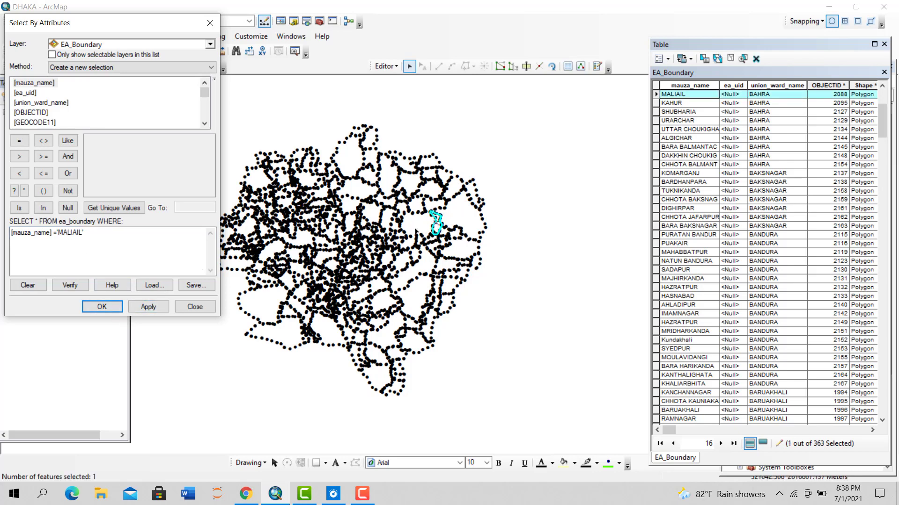
double_click(657, 95)
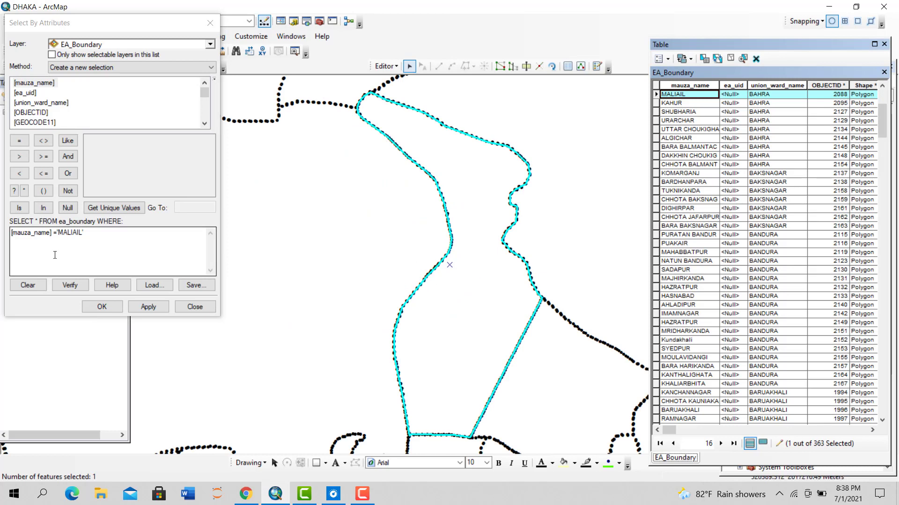
- Remove 'MALIAIL' from the query expression and list the unique values of mauza_name to browse them
click(89, 234)
drag(88, 234, 60, 236)
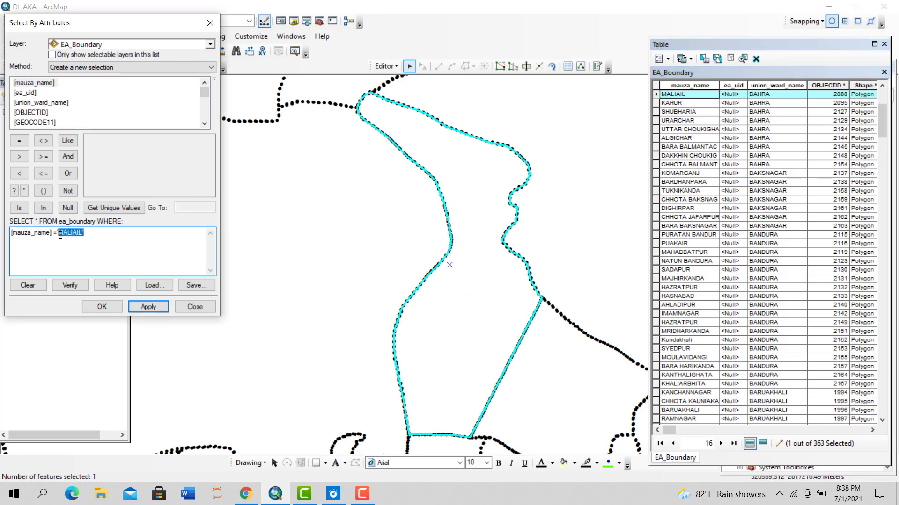
key(BackSpace)
click(111, 207)
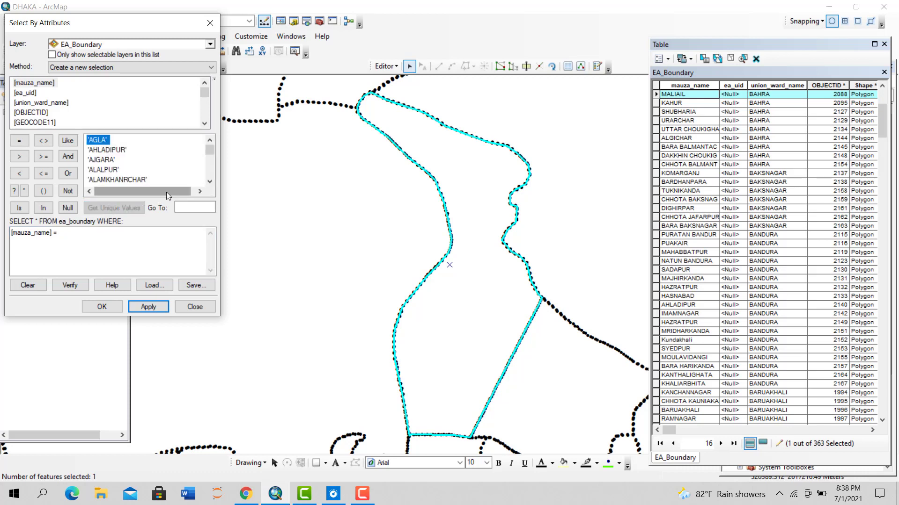
scroll(110, 164, down, 2)
scroll(111, 164, down, 5)
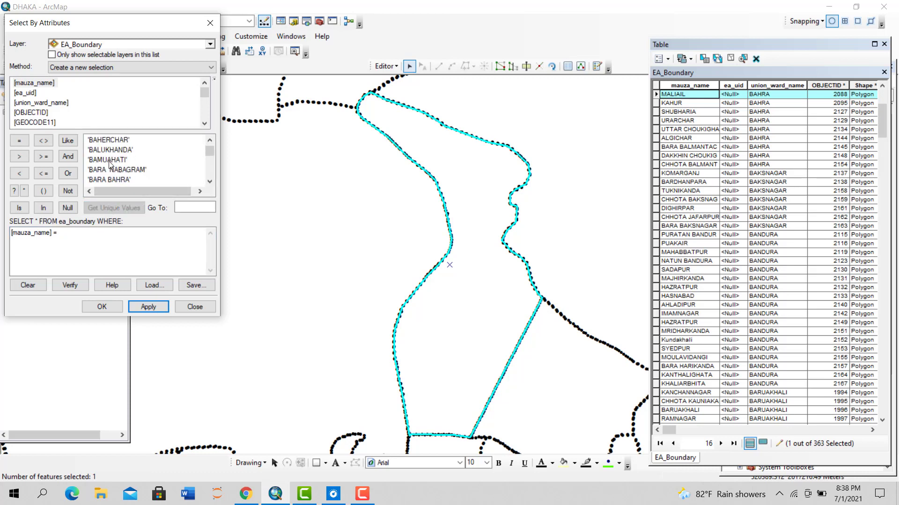
scroll(107, 164, down, 10)
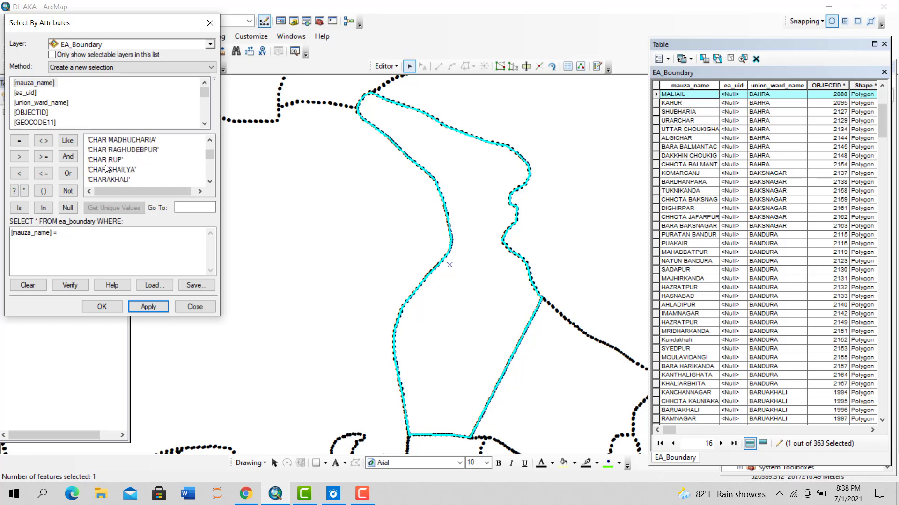
scroll(123, 177, up, 6)
scroll(123, 177, up, 10)
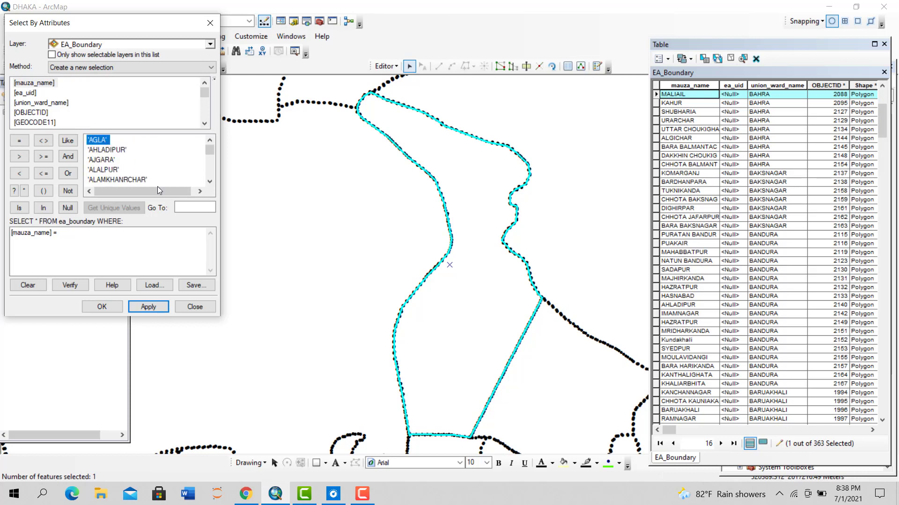
- Look up "mal" in the unique values, add 'MALIAIL' to the expression and apply the selection
click(183, 208)
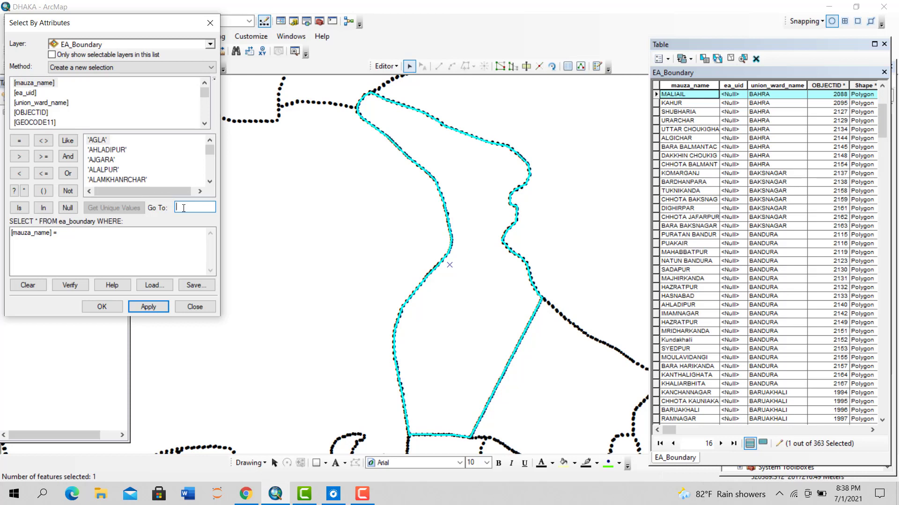
text(mal)
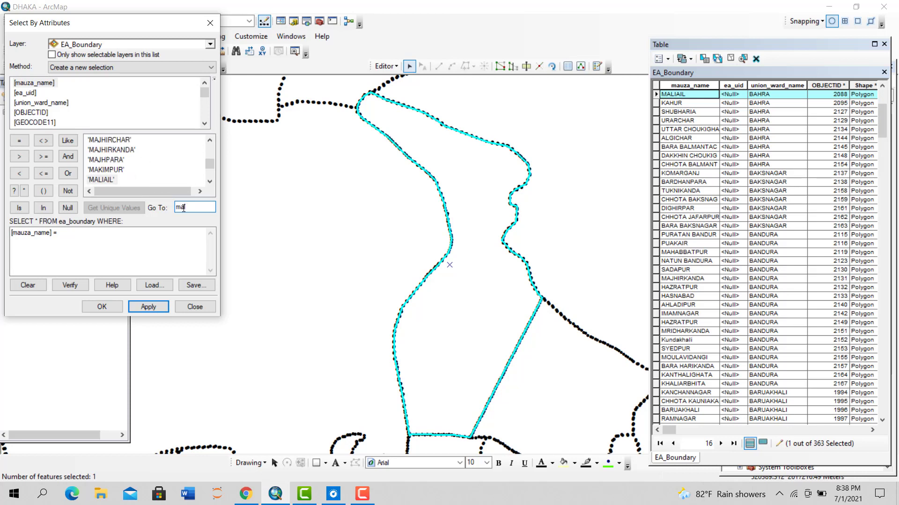
double_click(103, 180)
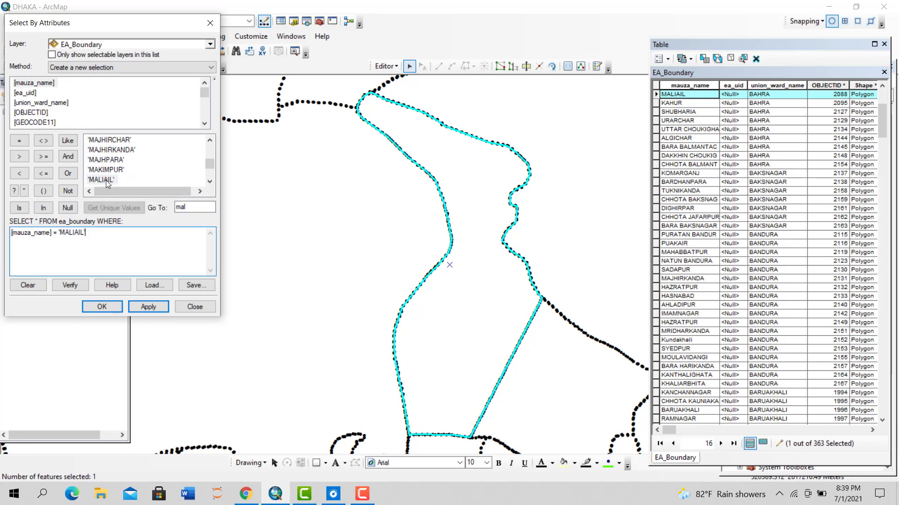
click(146, 306)
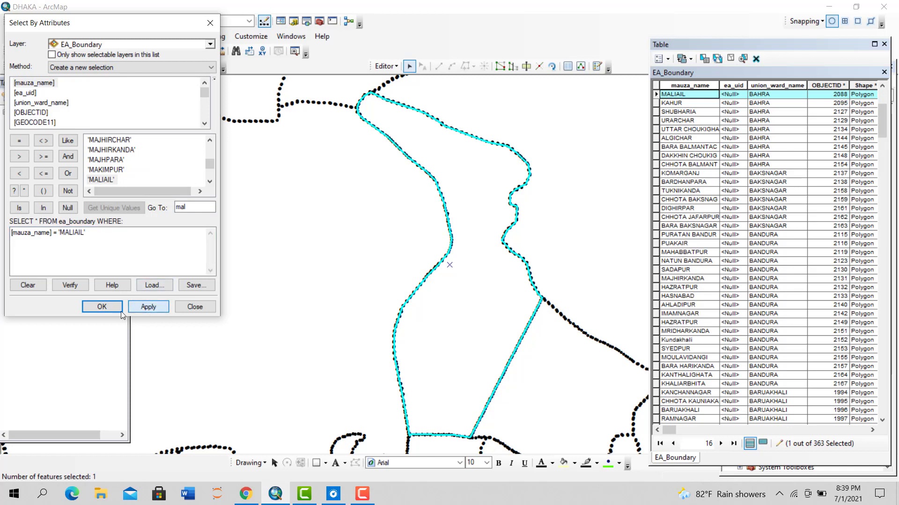
- Try verifying the query expression with 'MAJHPARA' added directly after 'MALIAIL' and no operator between them, and remove the added value
click(87, 233)
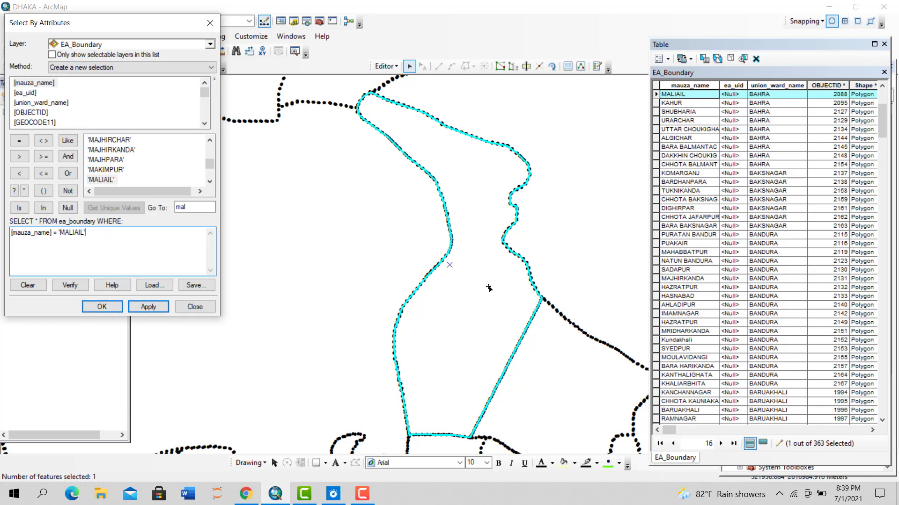
scroll(450, 262, down, 3)
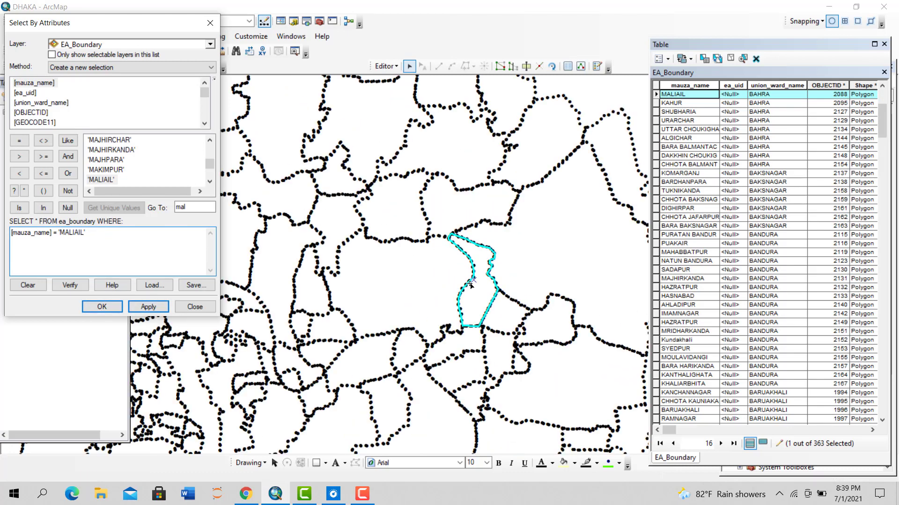
scroll(469, 283, down, 1)
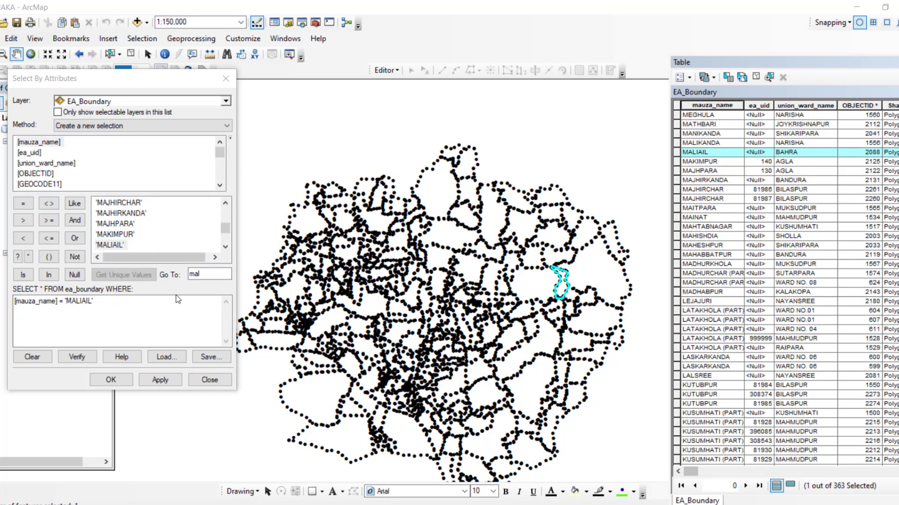
click(116, 224)
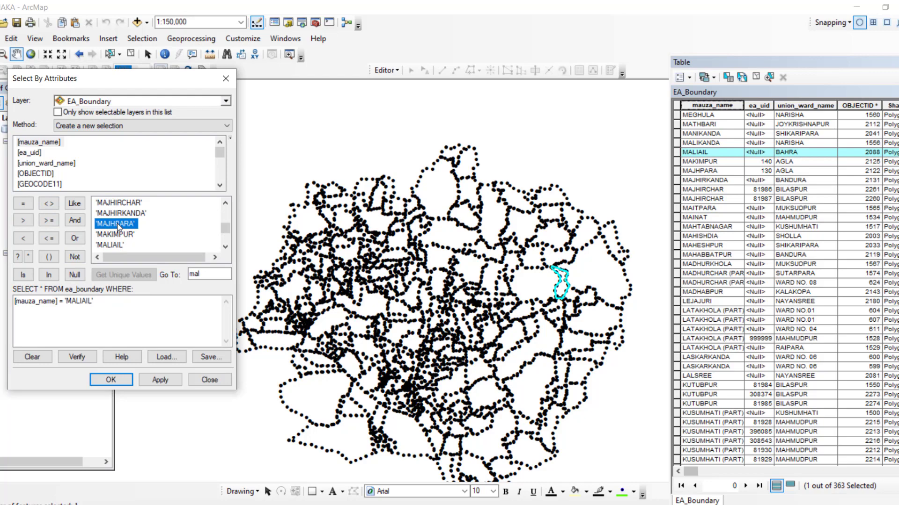
double_click(117, 223)
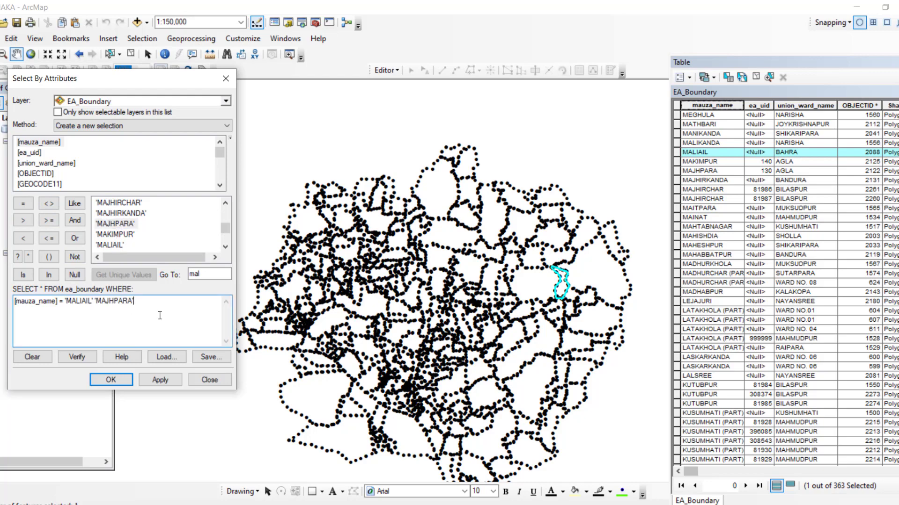
click(78, 357)
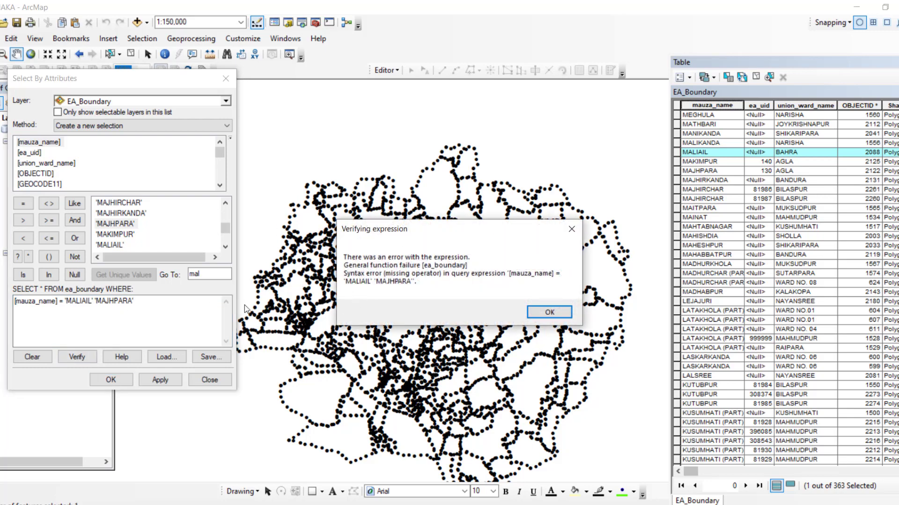
click(536, 313)
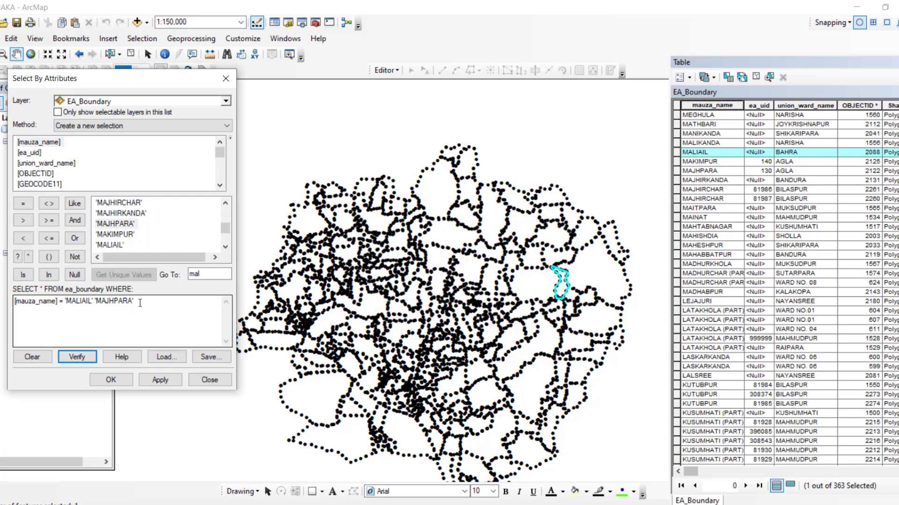
drag(135, 301, 98, 307)
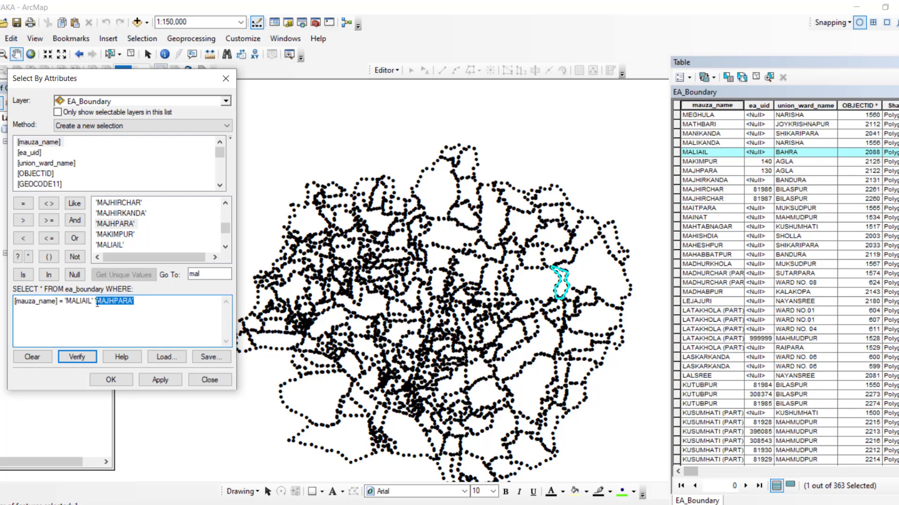
key(Delete)
double_click(62, 301)
click(101, 311)
click(701, 107)
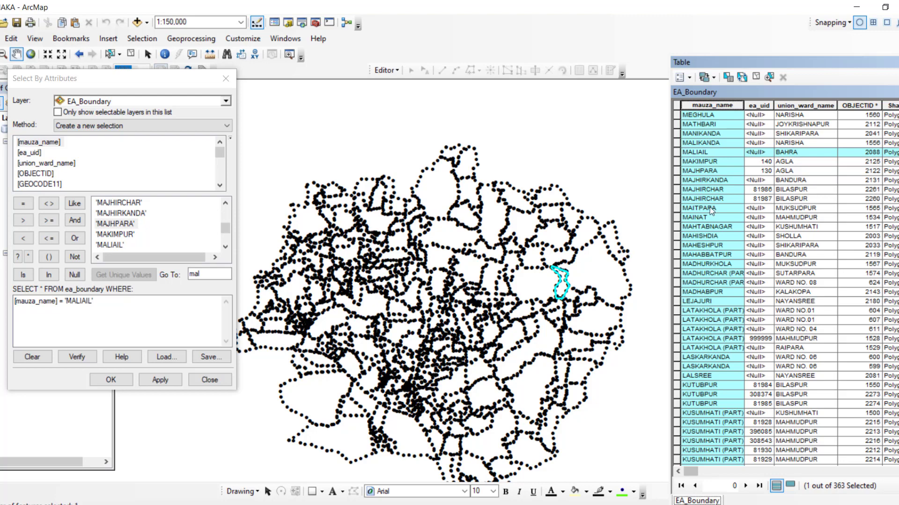
click(704, 133)
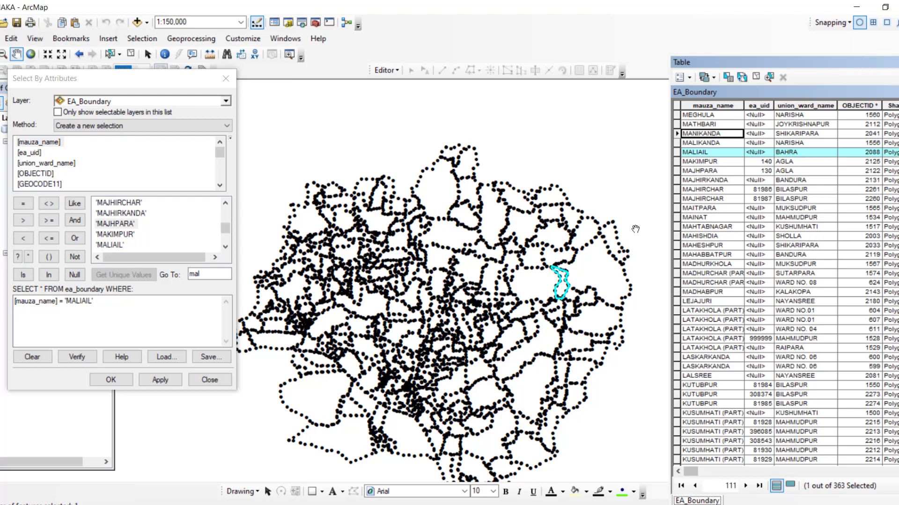
click(124, 300)
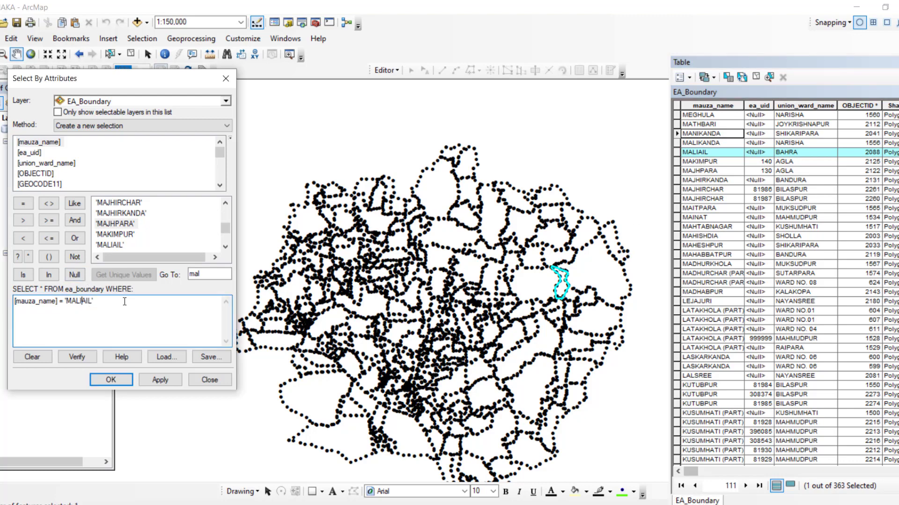
- Clear the query expression and rebuild it as [mauza_name] = 'MALIAIL'
click(75, 238)
click(75, 239)
click(32, 356)
double_click(29, 143)
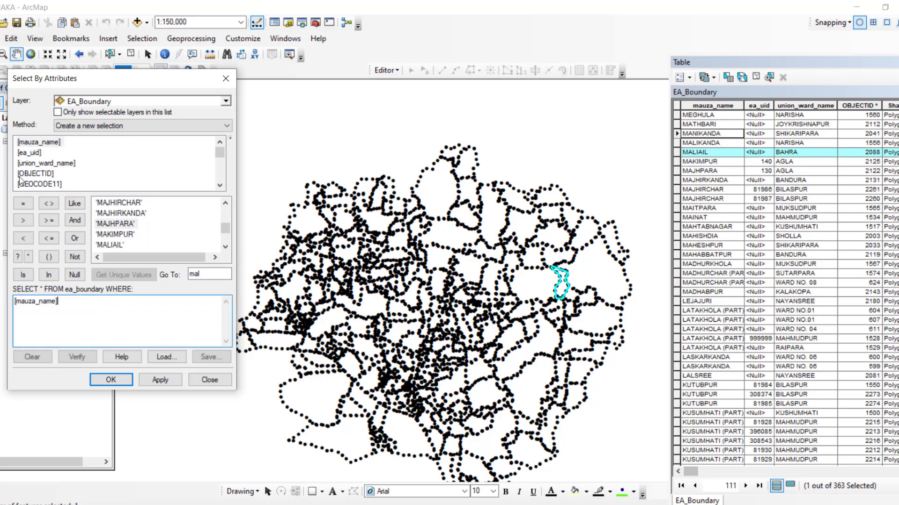
click(22, 204)
click(109, 245)
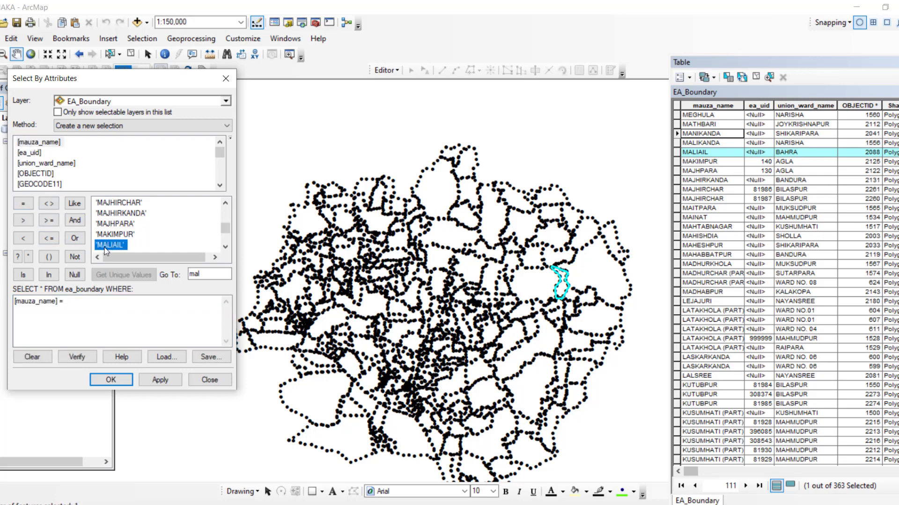
double_click(109, 246)
- Extend the query expression with OR [mauza_name] = 'MAJHPARA'
click(70, 237)
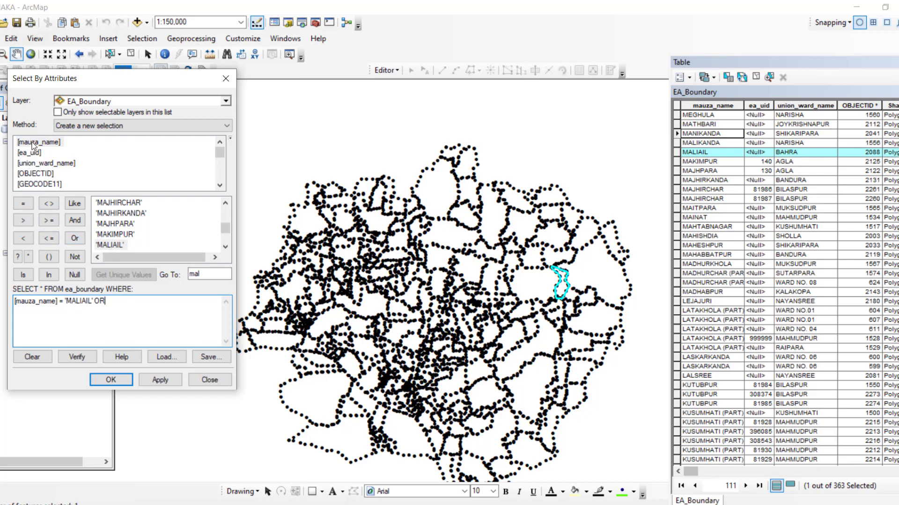
click(32, 143)
double_click(29, 142)
click(20, 203)
double_click(113, 224)
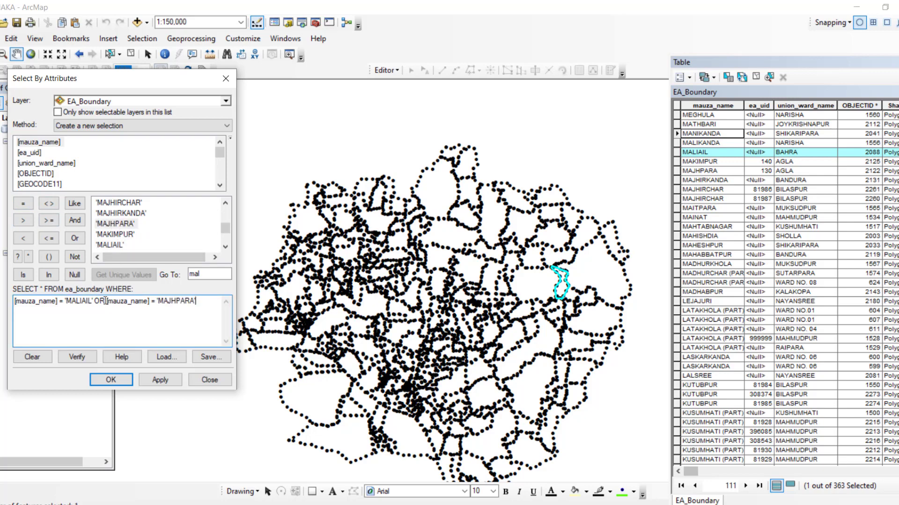
- Move the [mauza_name] = 'MAJHPARA' condition onto its own line, with a blank line after OR
drag(106, 301, 194, 300)
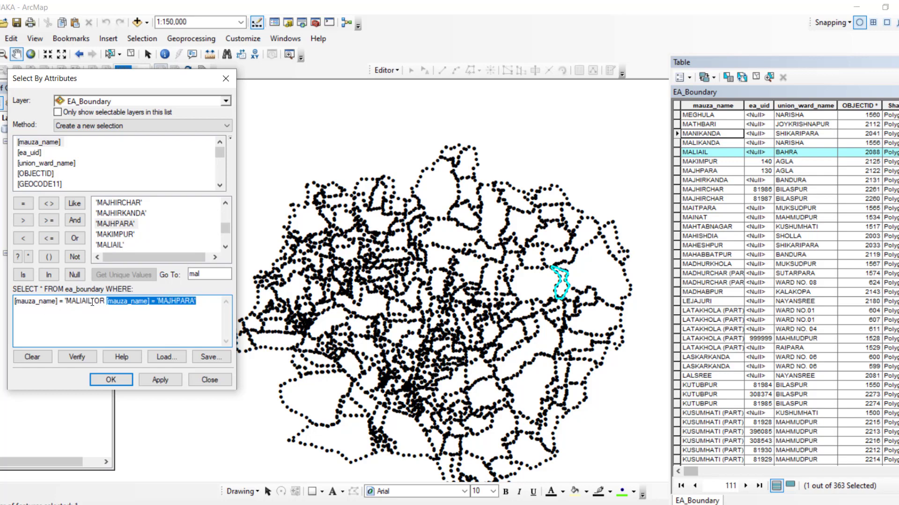
click(92, 302)
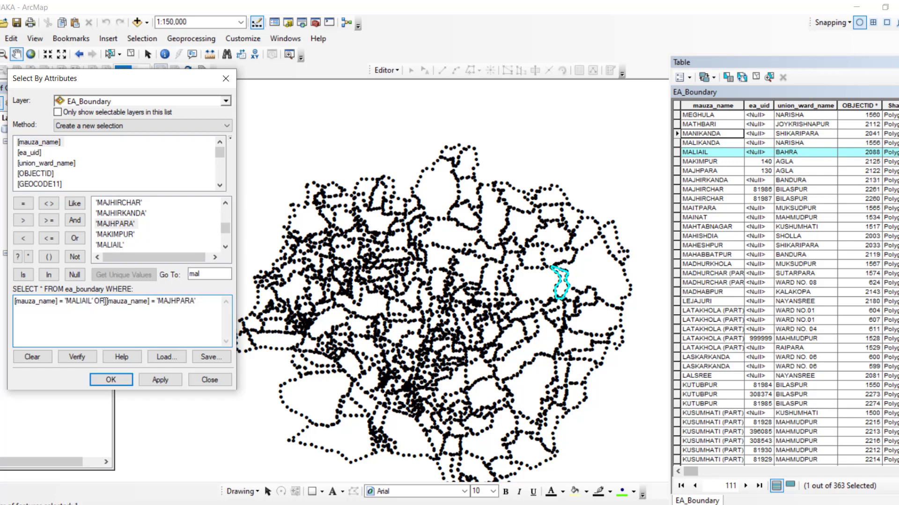
key(Return)
key(Return)
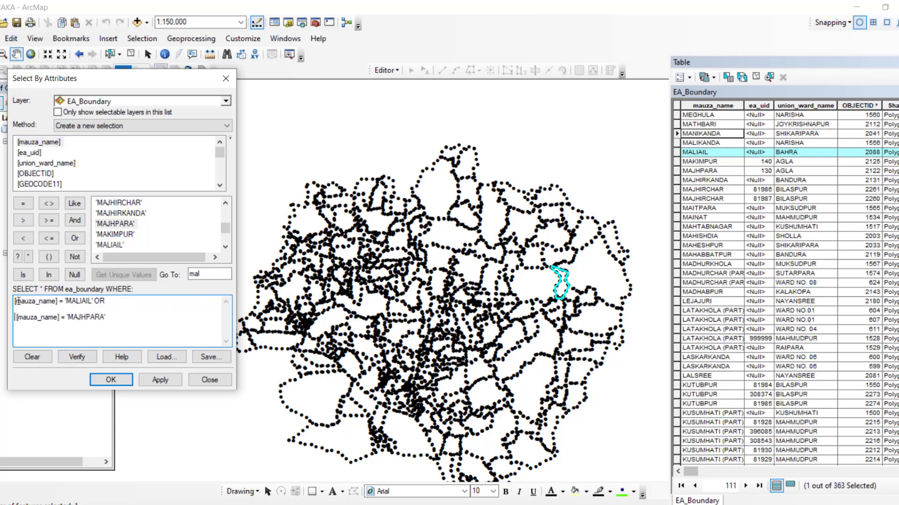
drag(17, 302, 18, 321)
click(120, 306)
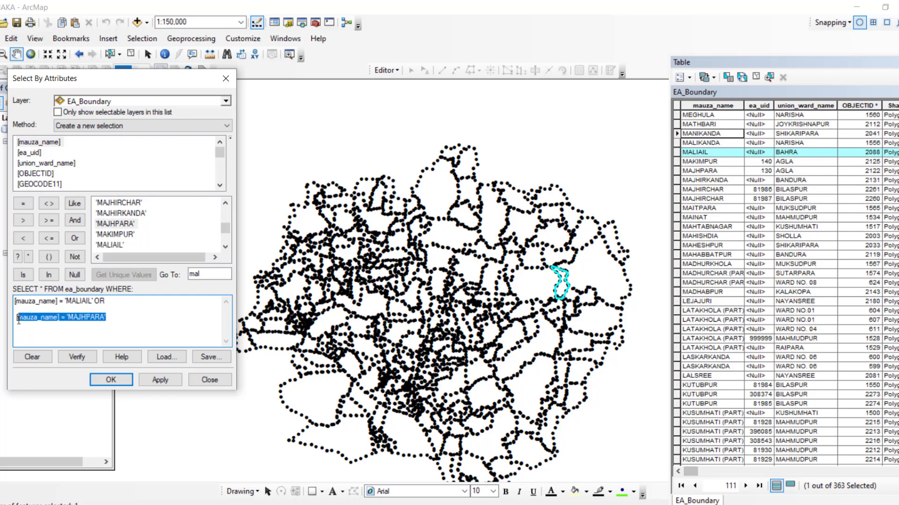
click(131, 320)
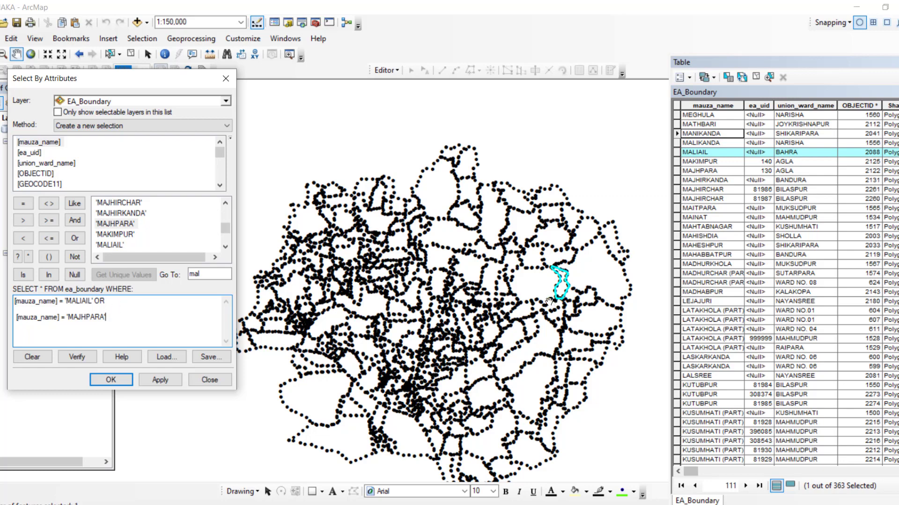
drag(112, 318, 13, 318)
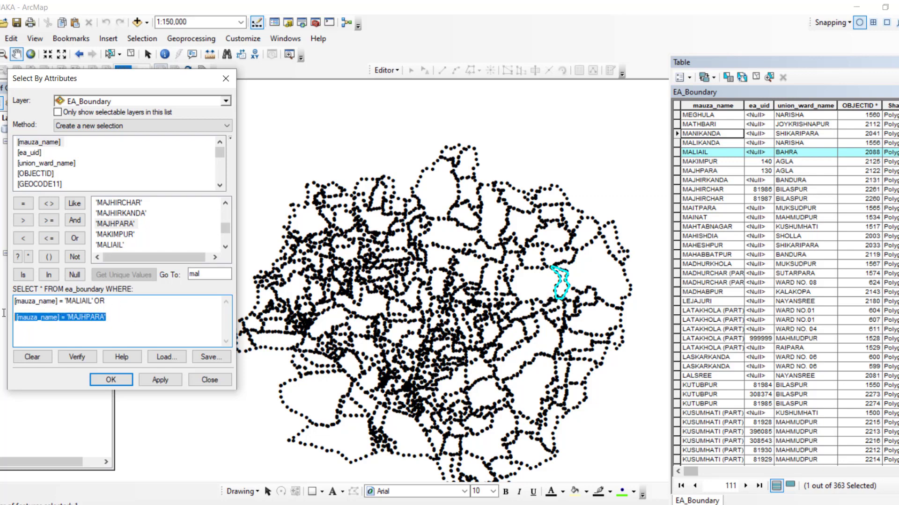
drag(110, 301, 11, 298)
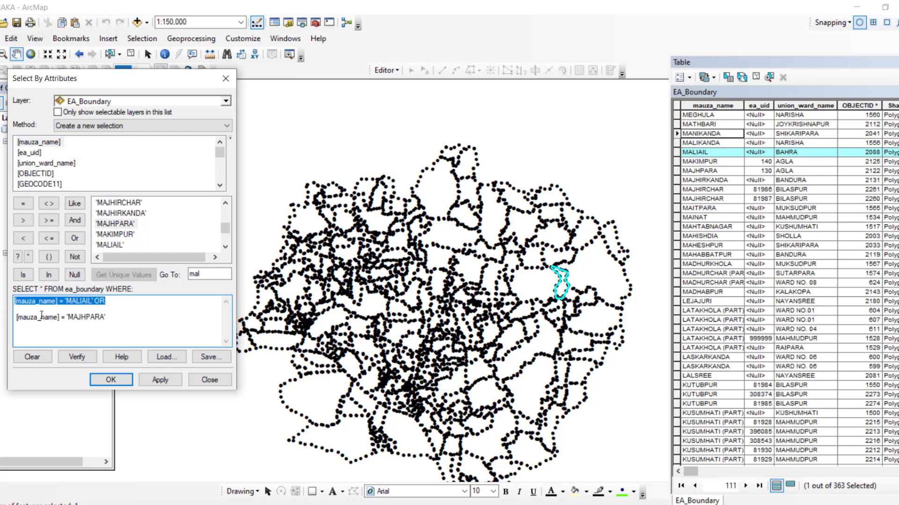
click(112, 316)
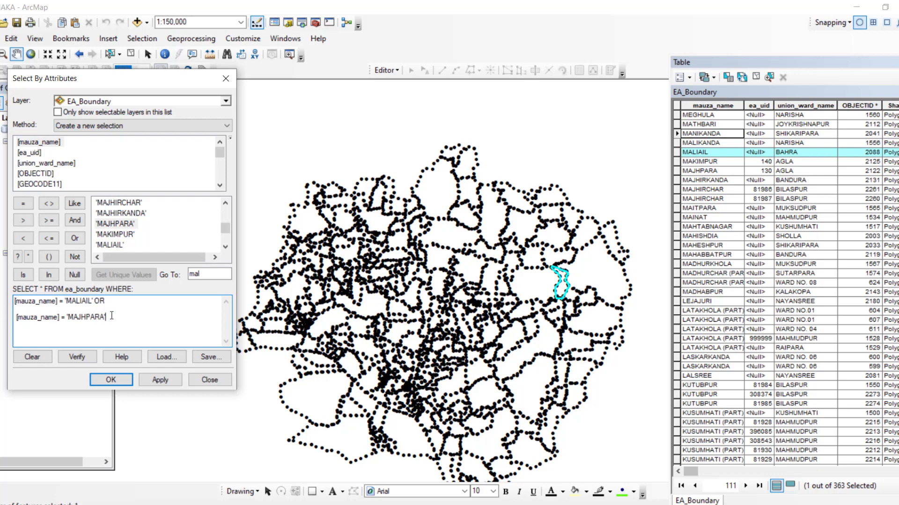
- Verify the two-condition query expression and apply it to select the MALIAIL and MAJHPARA polygons
click(76, 357)
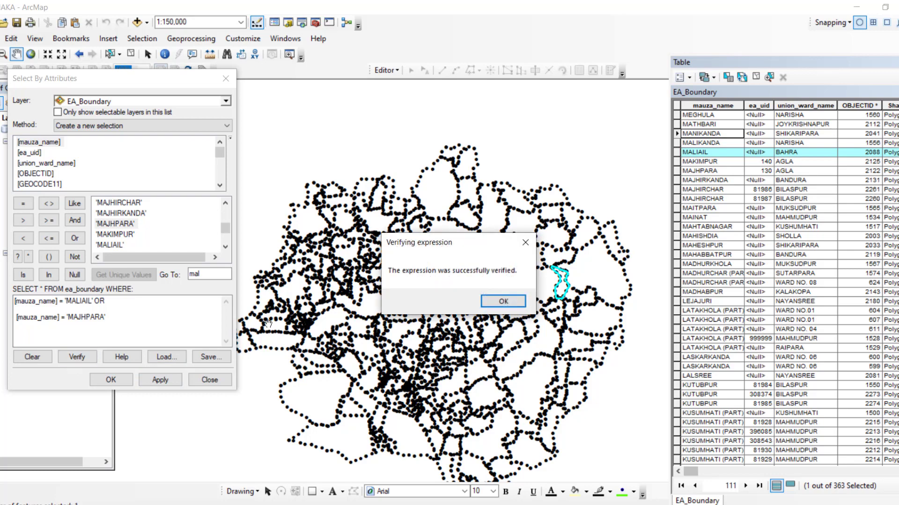
click(496, 297)
click(154, 382)
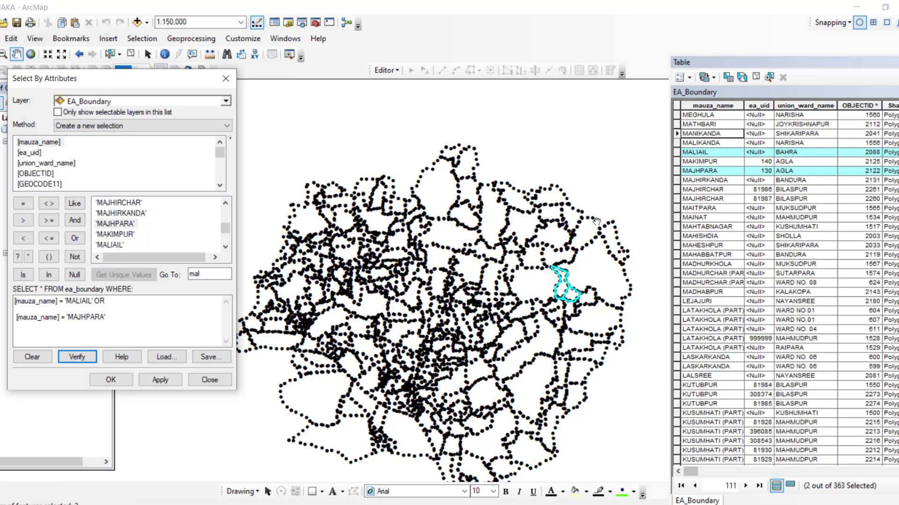
- Zoom to the MAJHPARA and MAKIMPUR rows from the table and reapply the OR query at 1:25,000
click(676, 172)
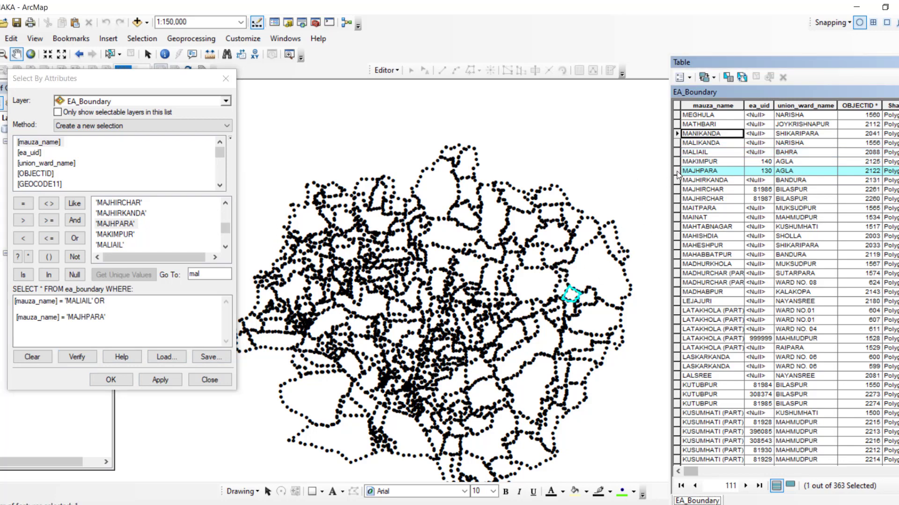
double_click(677, 172)
double_click(677, 160)
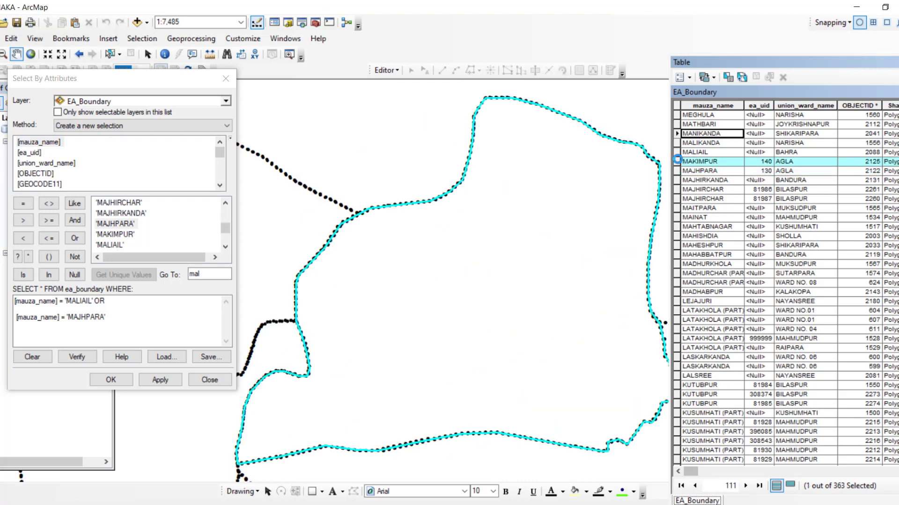
scroll(461, 264, down, 5)
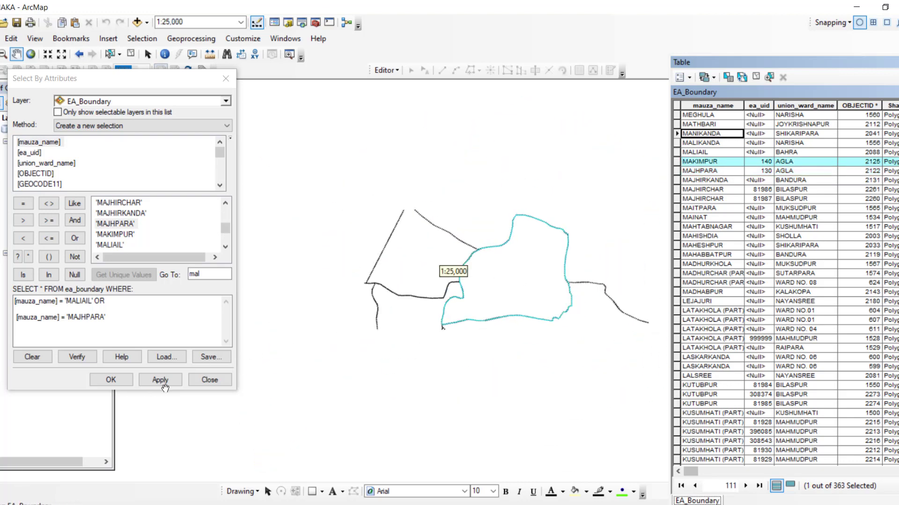
click(164, 384)
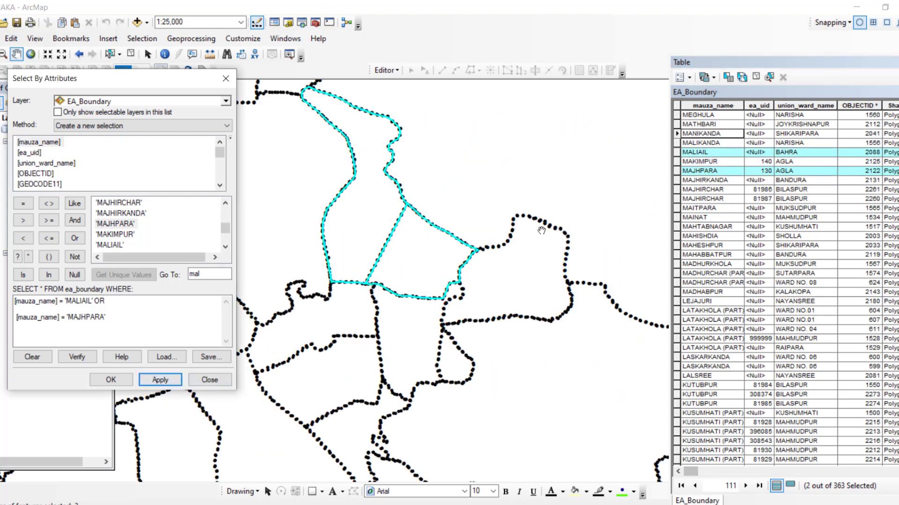
click(127, 328)
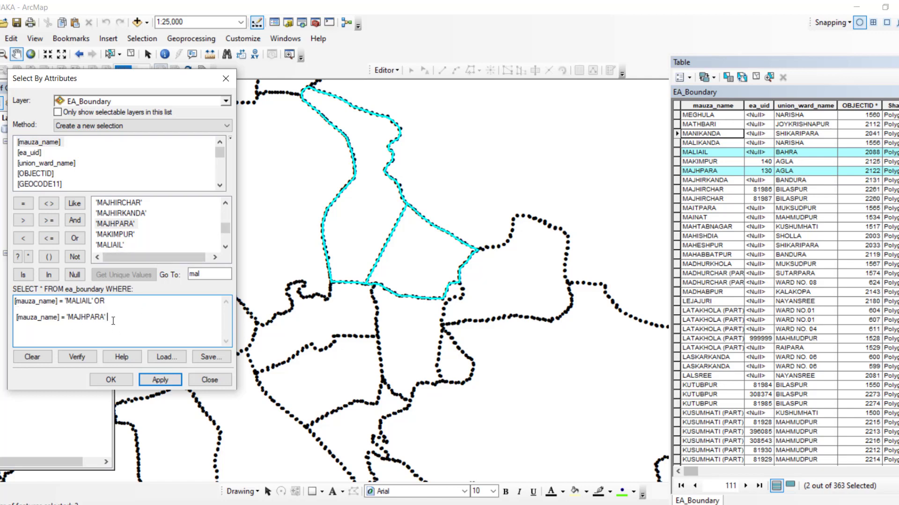
double_click(76, 238)
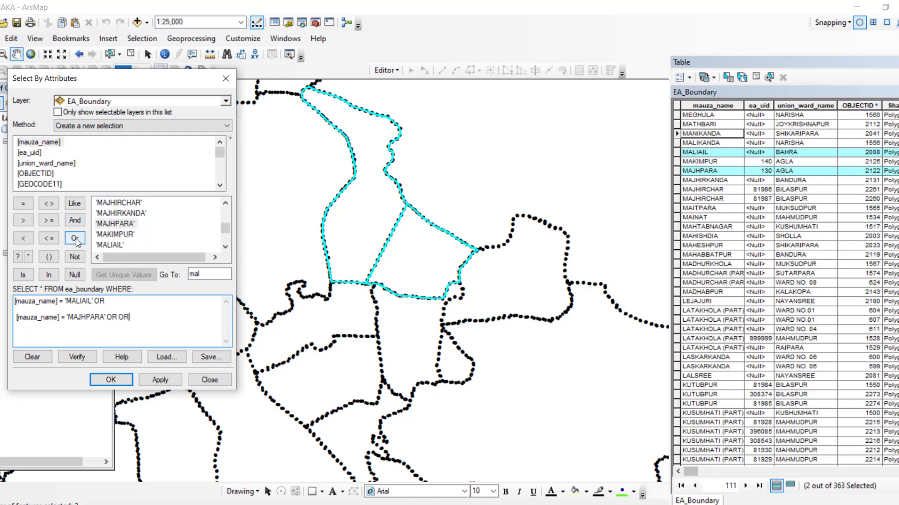
key(BackSpace)
key(BackSpace)
double_click(26, 143)
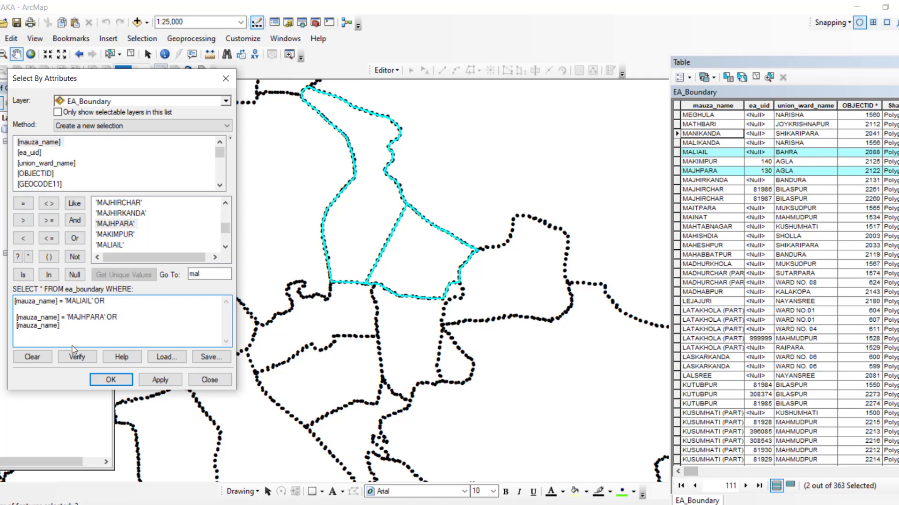
- Clear the query expression and start a new one with [mauza_name] IN ()
click(43, 358)
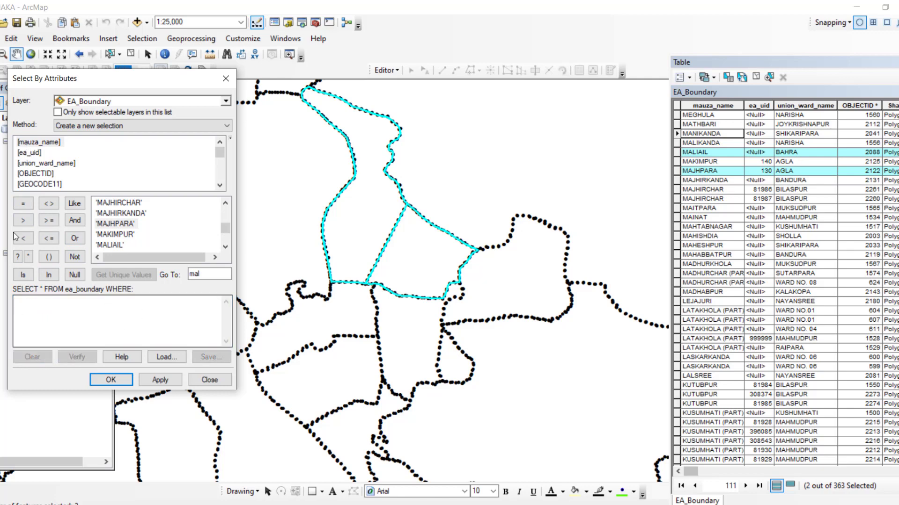
double_click(32, 142)
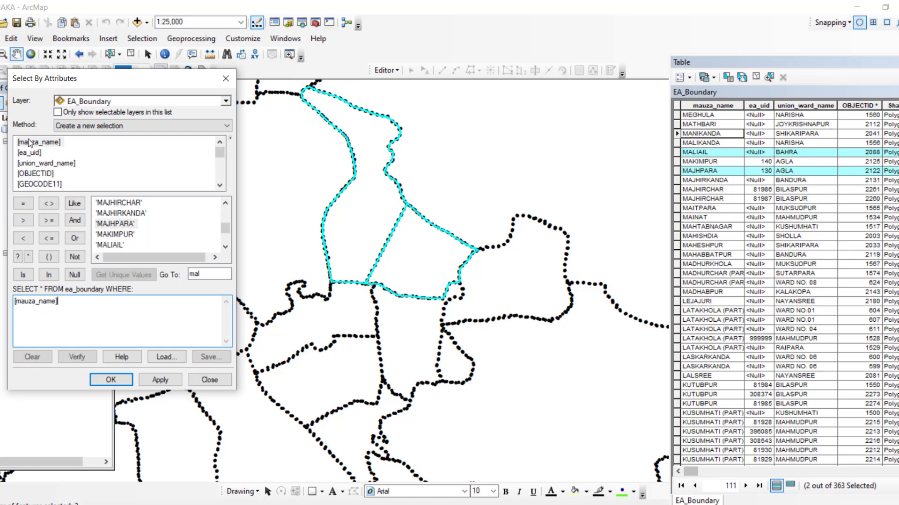
click(24, 204)
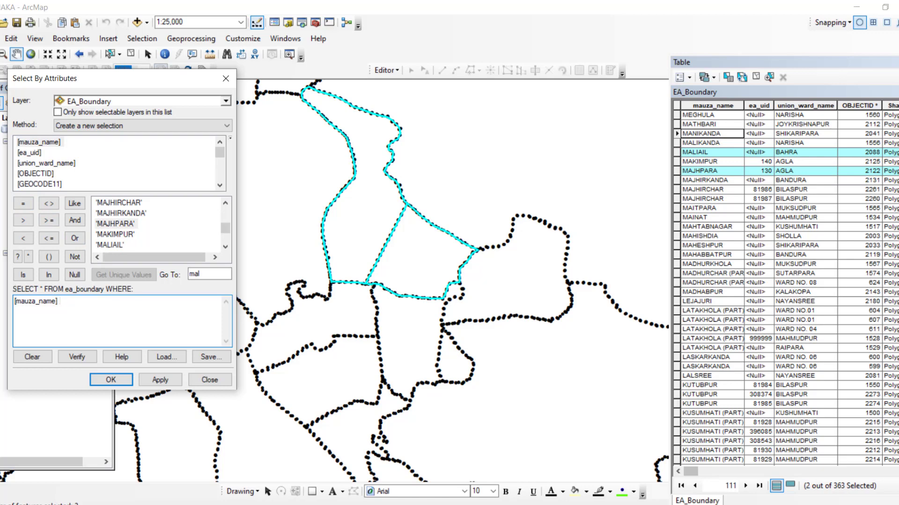
click(49, 275)
click(49, 257)
- Fill the IN list with 'MAJHIRCHAR', 'MAKIMPUR' and 'MALIAIL' and try to apply the query
click(116, 202)
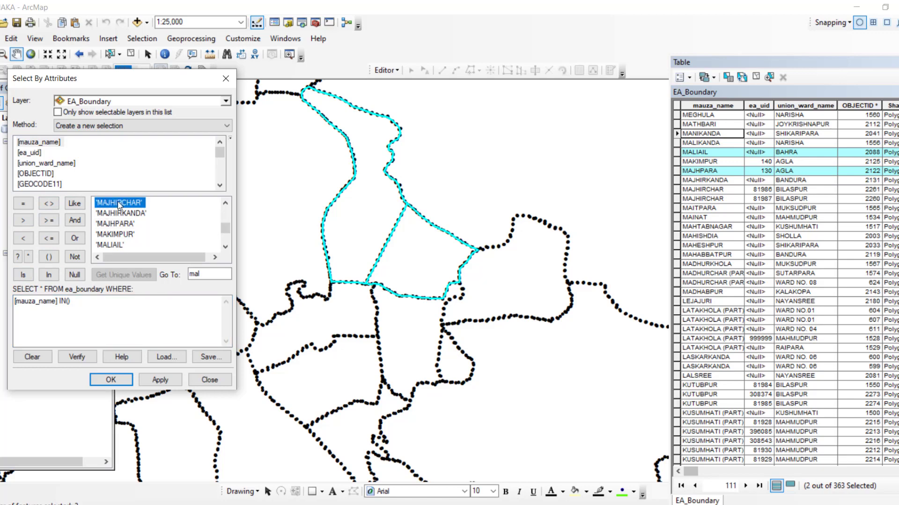
double_click(117, 203)
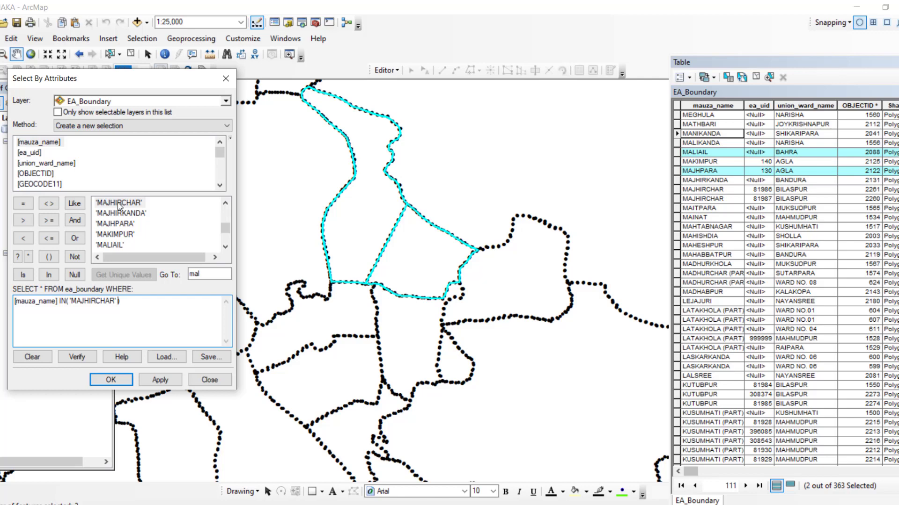
text(,)
double_click(115, 234)
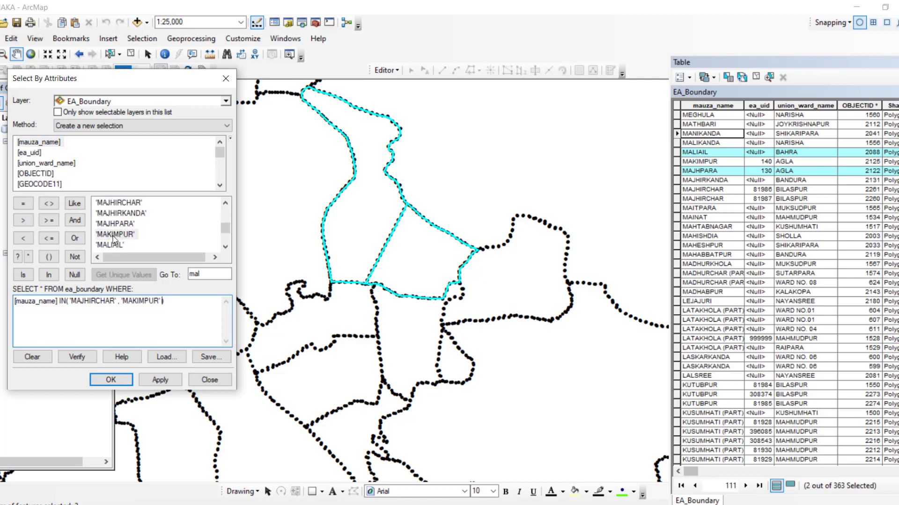
double_click(113, 247)
drag(70, 301, 187, 301)
click(204, 302)
click(155, 381)
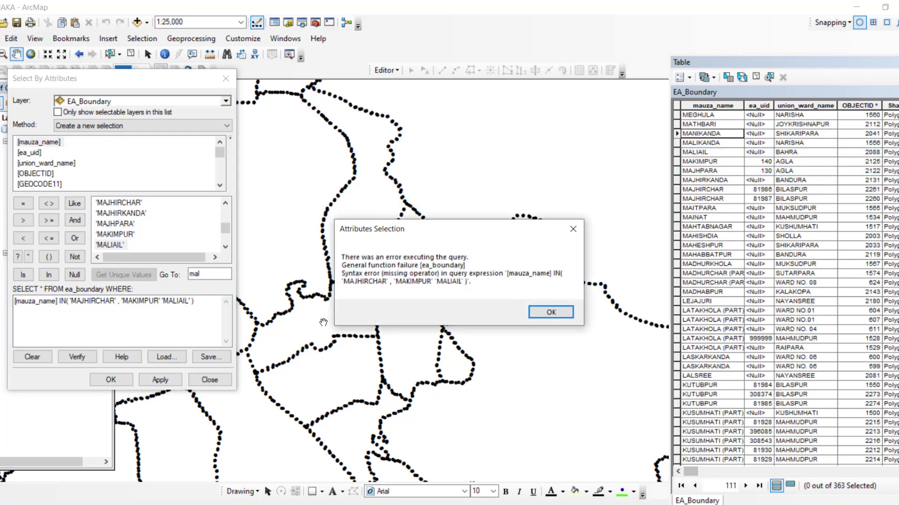
click(549, 312)
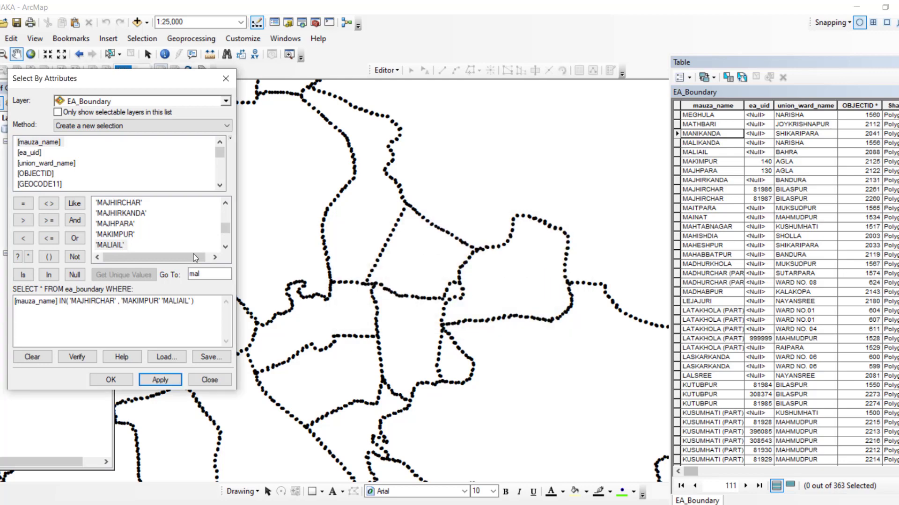
- Insert the missing comma between 'MAKIMPUR' and 'MALIAIL', apply the query, and review the selected polygons at 1:40,000
click(29, 308)
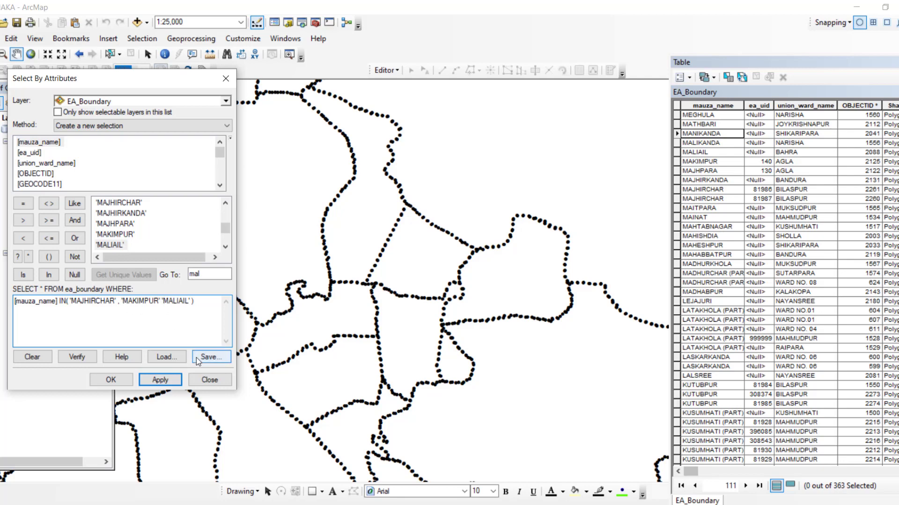
text(,)
click(164, 379)
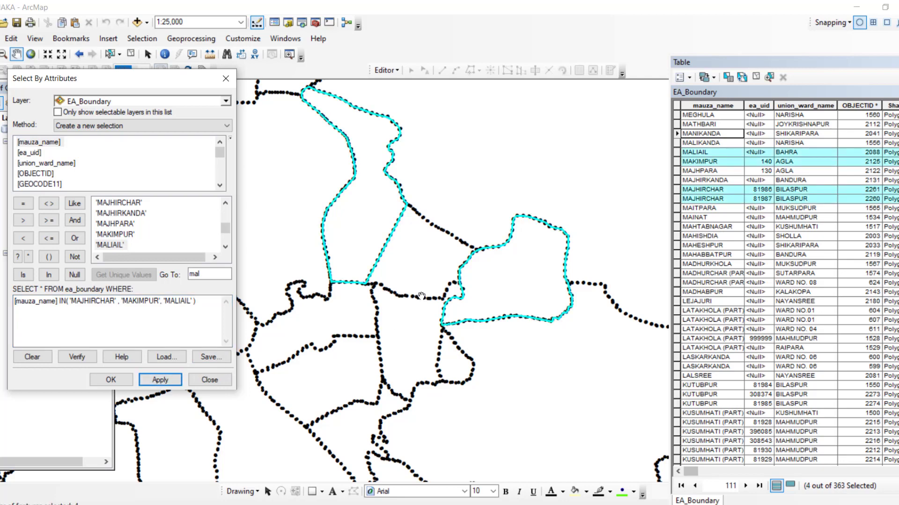
scroll(540, 324, up, 2)
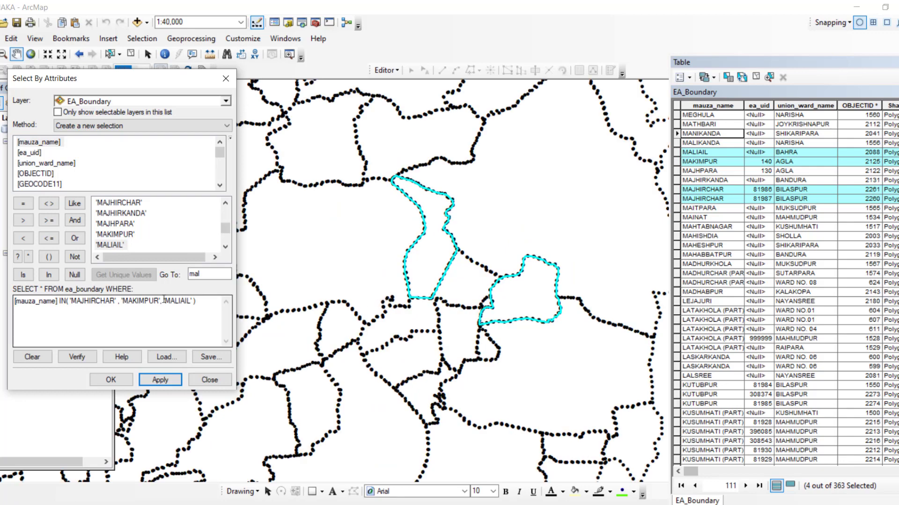
click(86, 301)
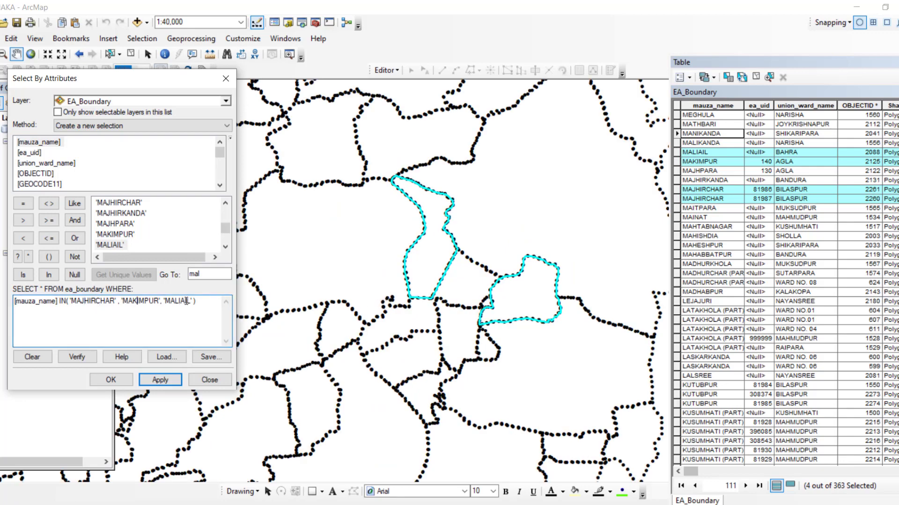
drag(185, 302, 191, 302)
- Clear the IN expression and the selected features, and start a [mauza_name] BETWEEN condition
click(34, 356)
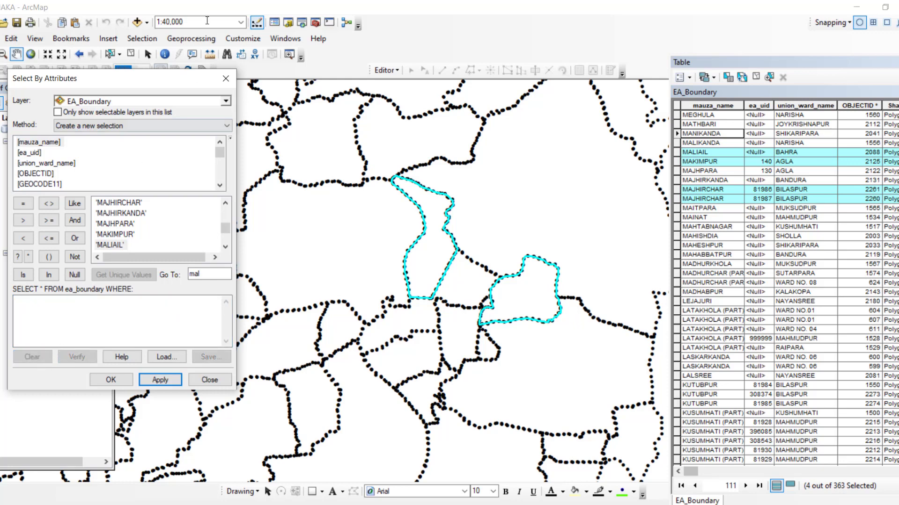
click(131, 54)
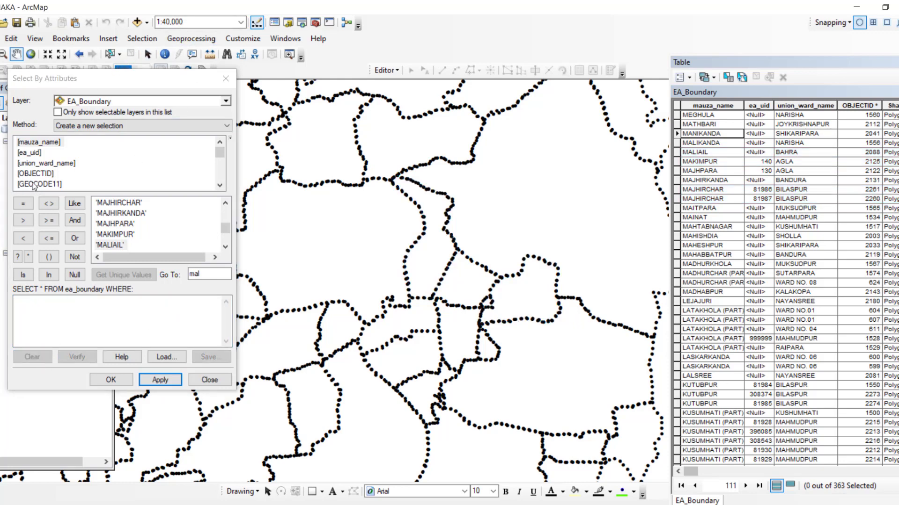
double_click(36, 142)
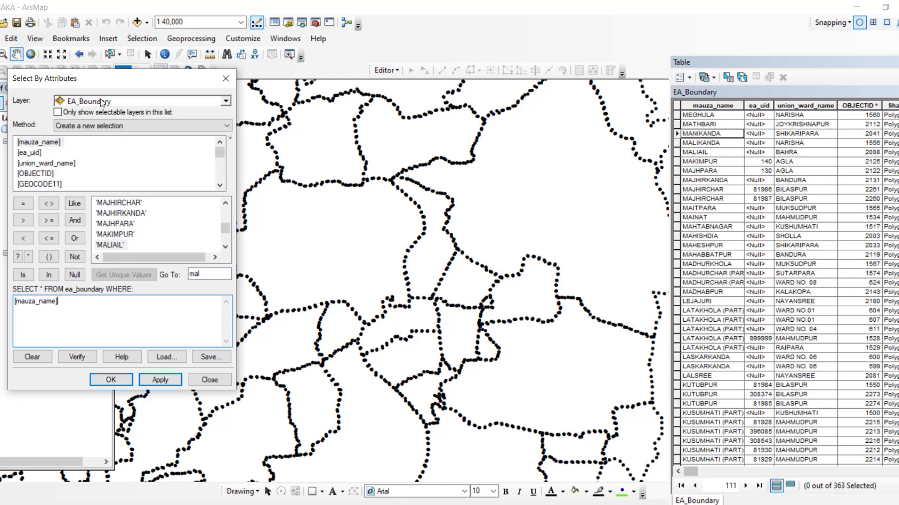
drag(226, 227, 221, 205)
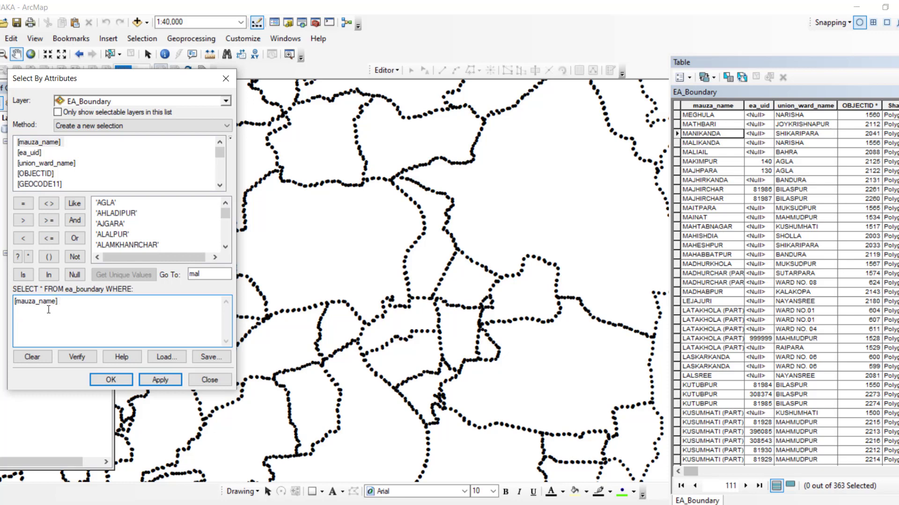
text(WEEN)
- Add 'AGLA' and 'ALAMKHANRCHAR', separated by a comma, as the BETWEEN limits and try to verify the expression
click(108, 202)
double_click(108, 201)
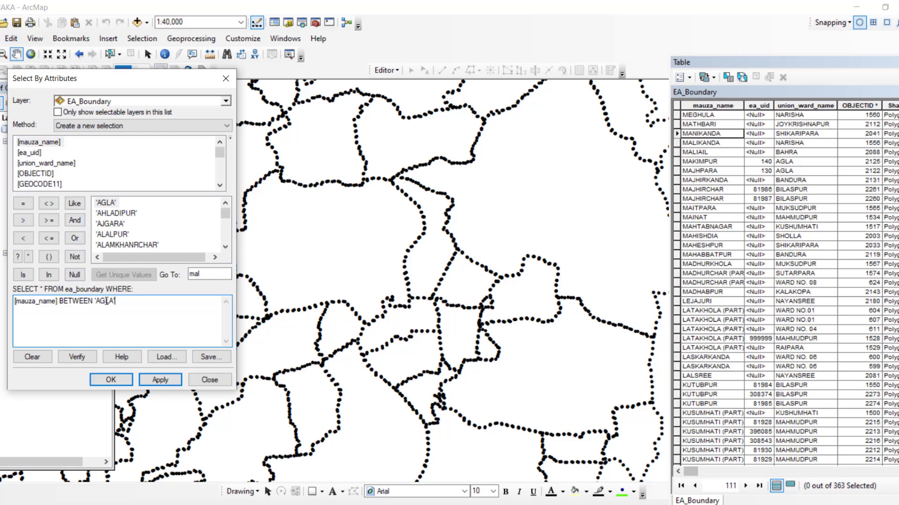
text(,)
click(109, 245)
double_click(109, 245)
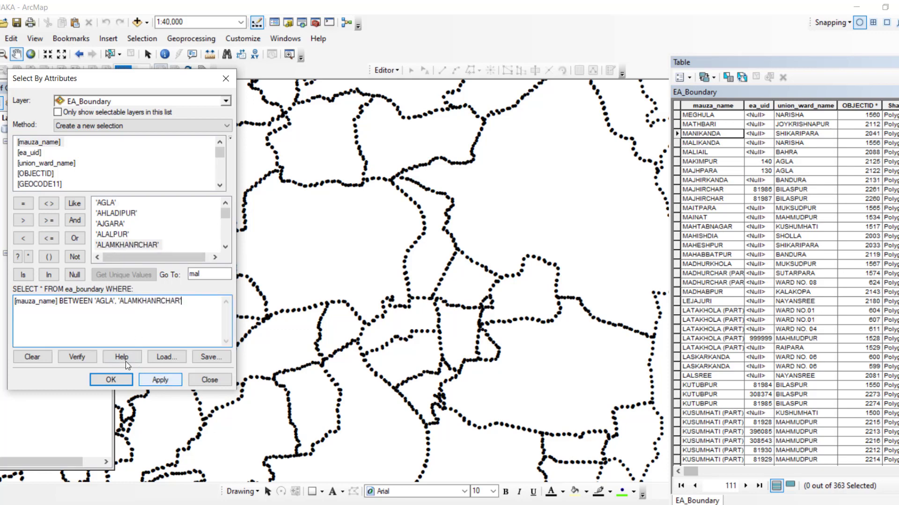
click(84, 358)
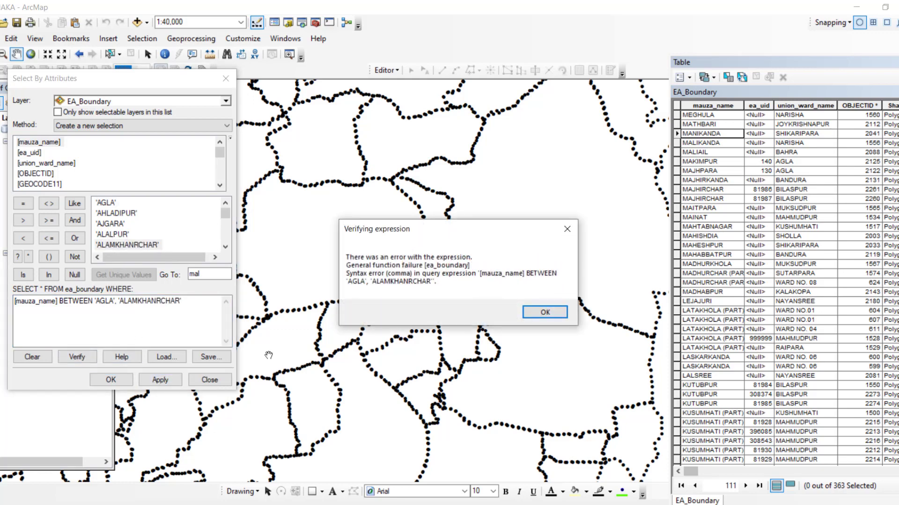
click(533, 312)
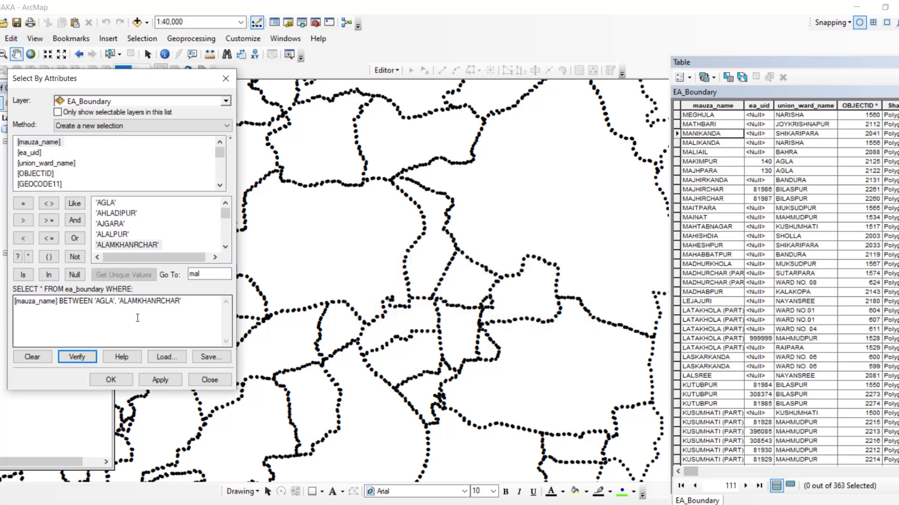
- Replace the comma between 'AGLA' and 'ALAMKHANRCHAR' with a single AND and apply the BETWEEN query
click(118, 300)
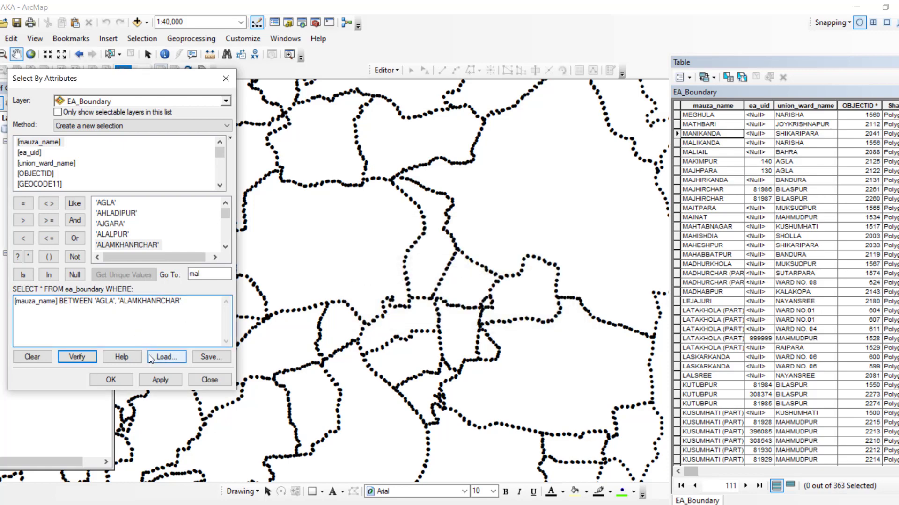
key(BackSpace)
click(74, 221)
click(74, 223)
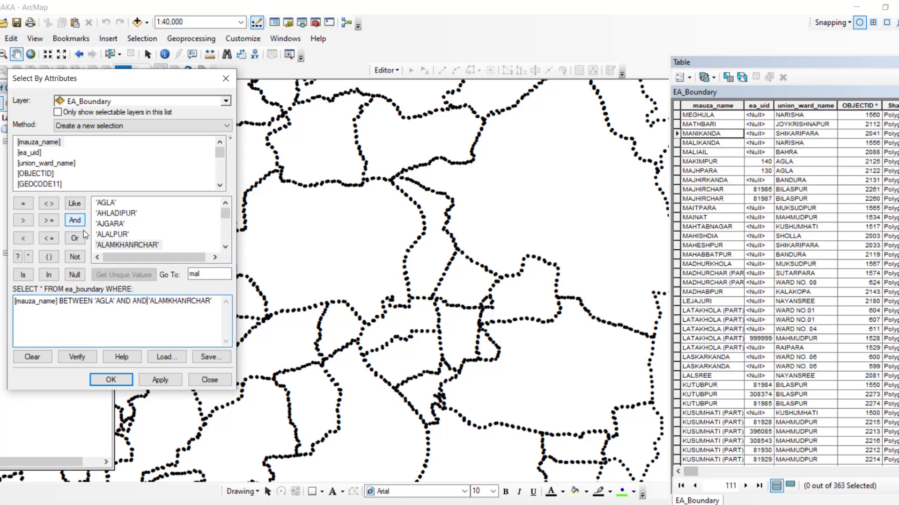
key(BackSpace)
key(BackSpace)
key(BackSpace)
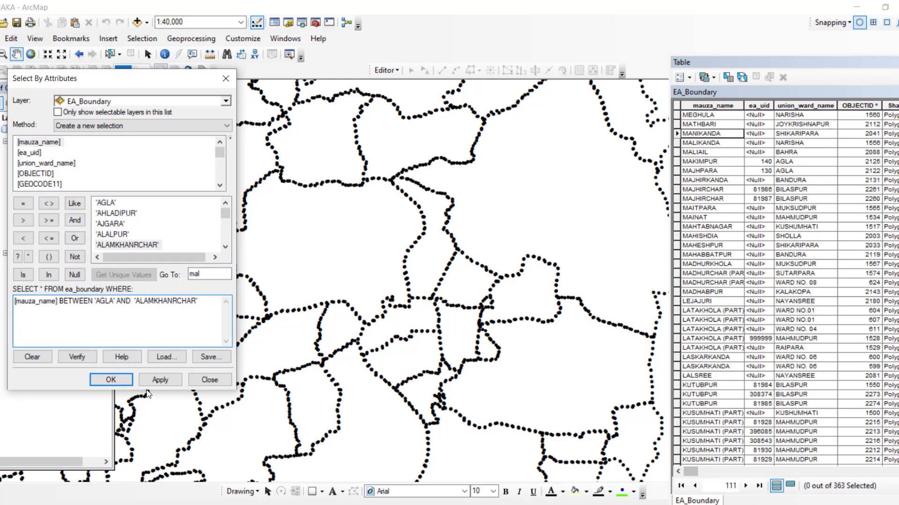
click(160, 380)
scroll(363, 323, up, 2)
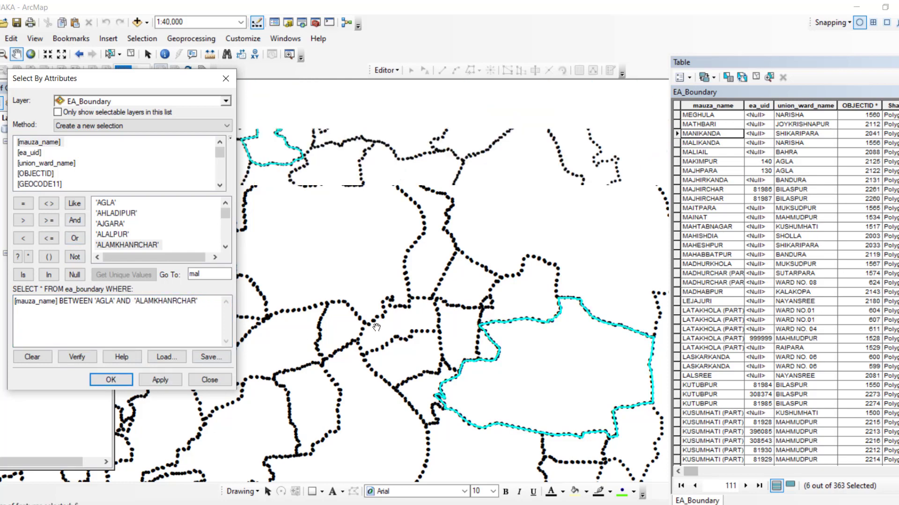
- Verify the BETWEEN expression and view the selected polygons across the whole layer at 1:250,000
click(77, 358)
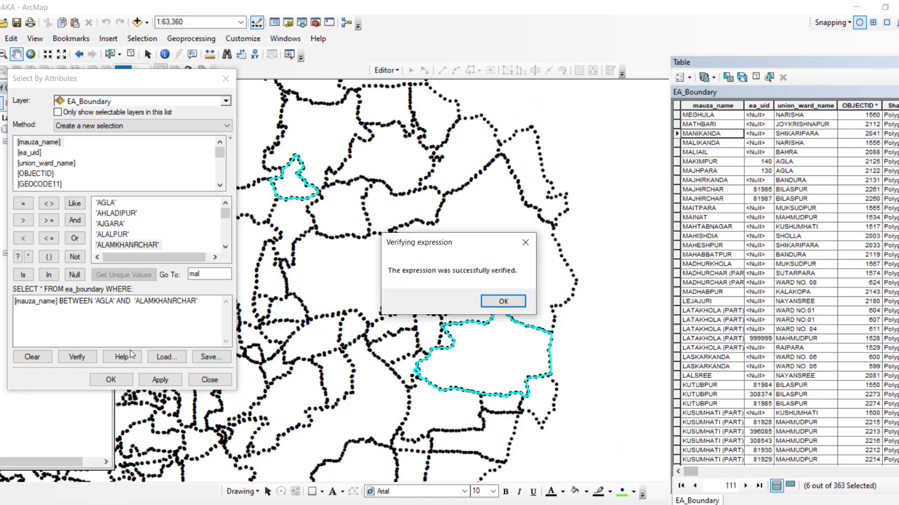
click(498, 301)
scroll(560, 329, up, 3)
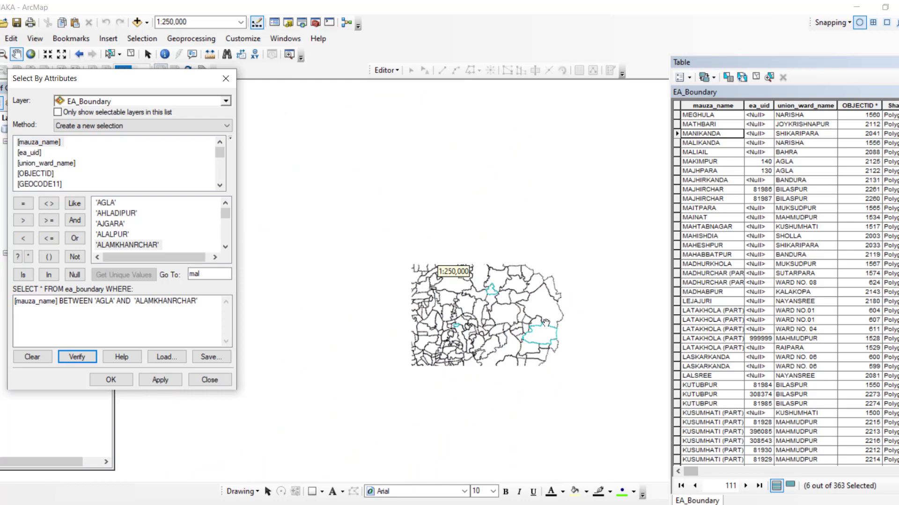
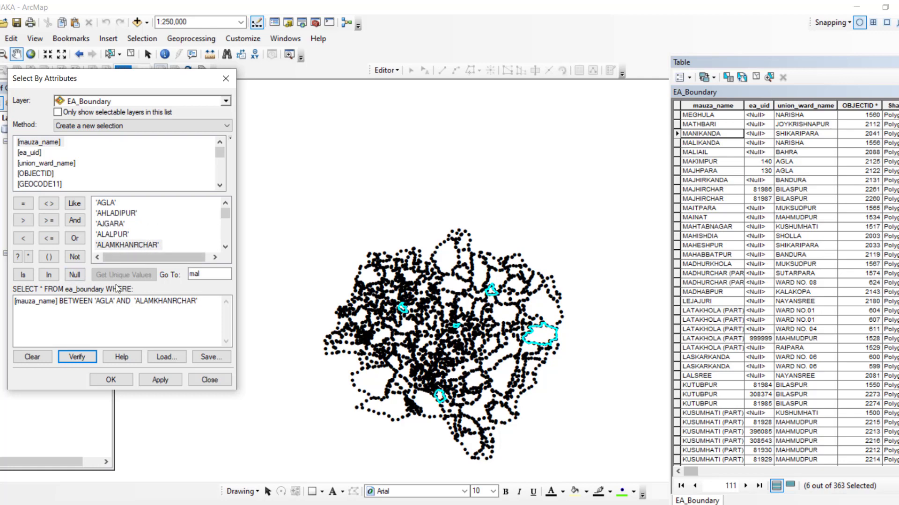
- Clear the BETWEEN query and the selected features, start a [Shape_Area] expression, and list that field's unique values
click(32, 357)
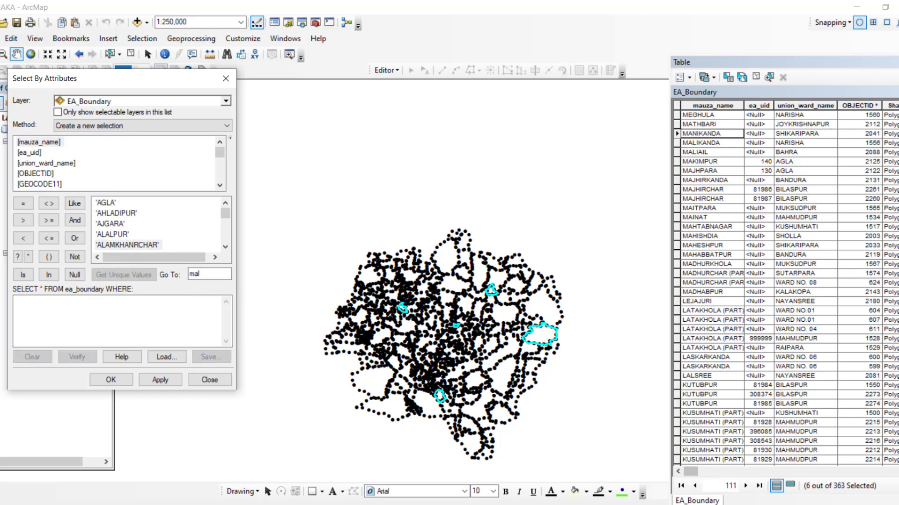
click(133, 54)
scroll(33, 171, down, 6)
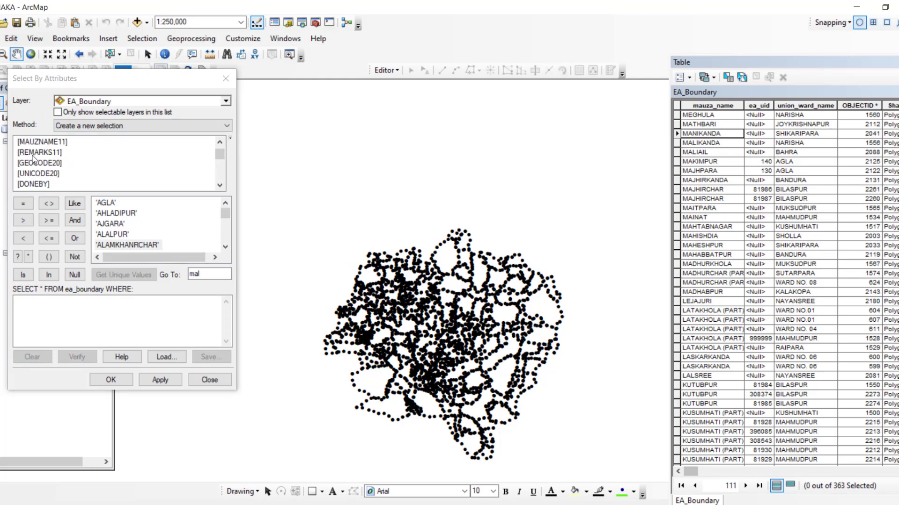
scroll(32, 170, down, 5)
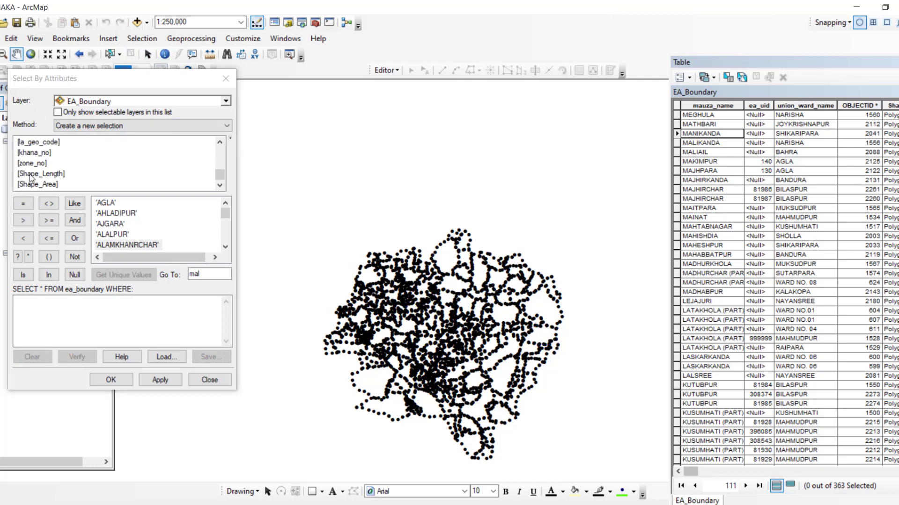
double_click(37, 185)
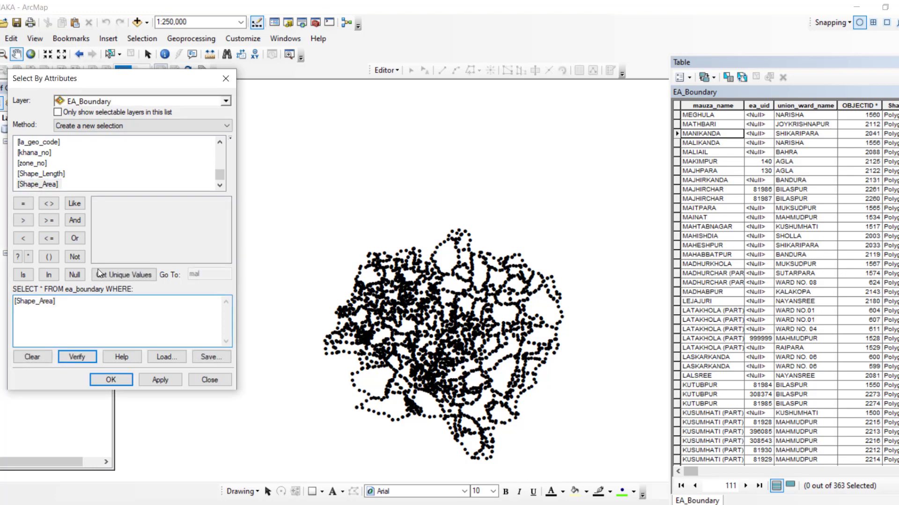
click(117, 276)
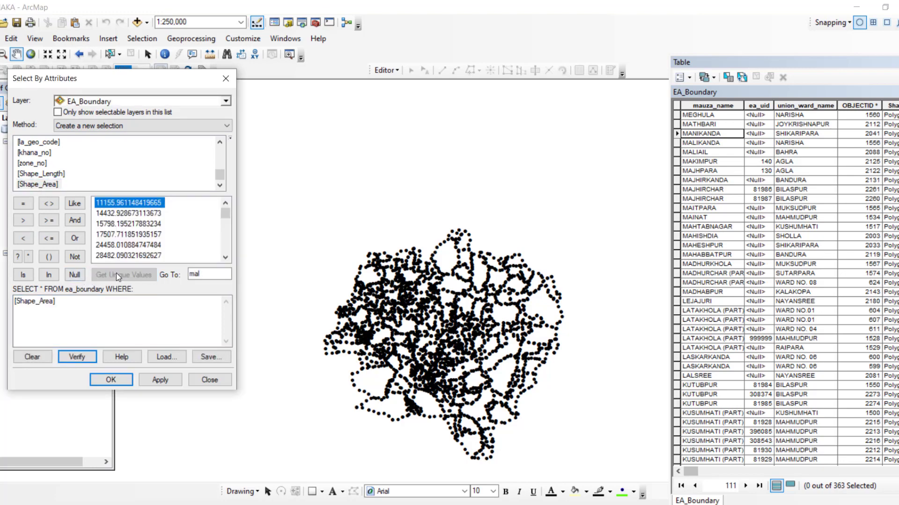
scroll(119, 224, down, 10)
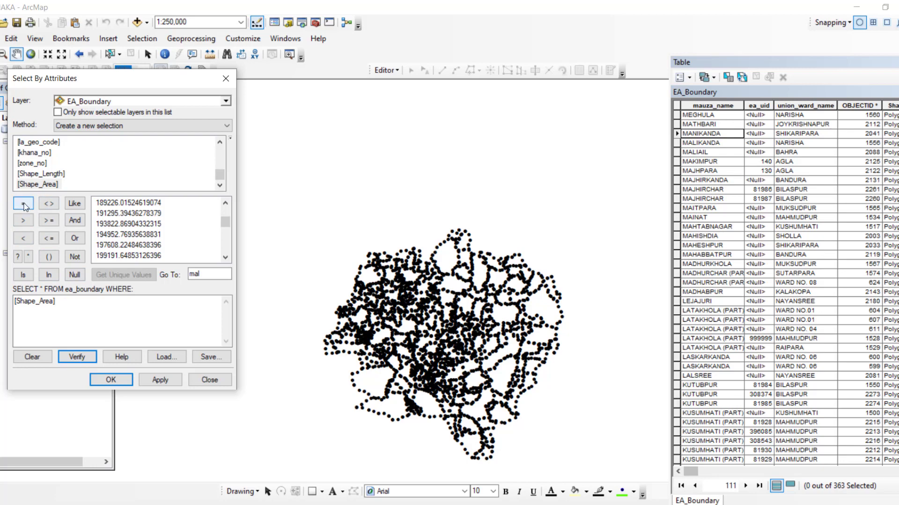
- Select the EA_Boundary features whose Shape_Area is BETWEEN 193822.86904332315 AND 206479.87578372072, and inspect them on the map
click(80, 300)
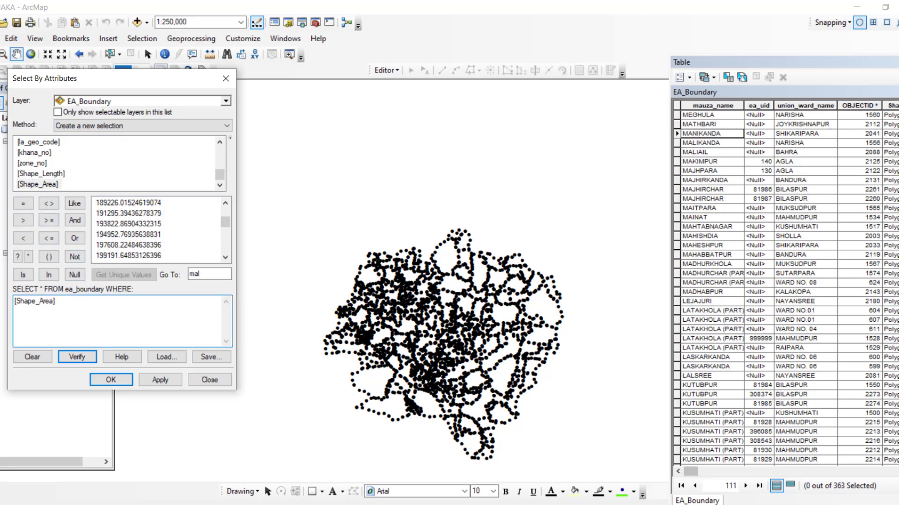
text(BETWEEN)
double_click(116, 225)
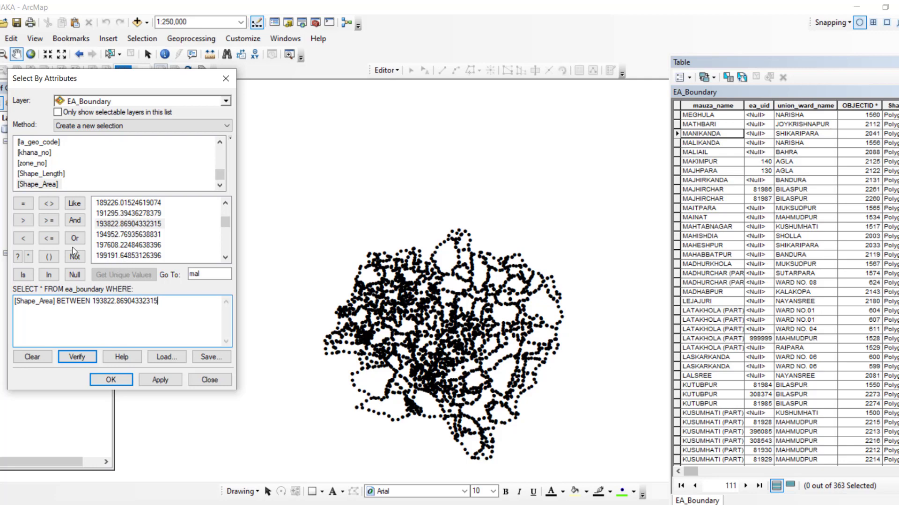
click(69, 224)
scroll(114, 234, down, 2)
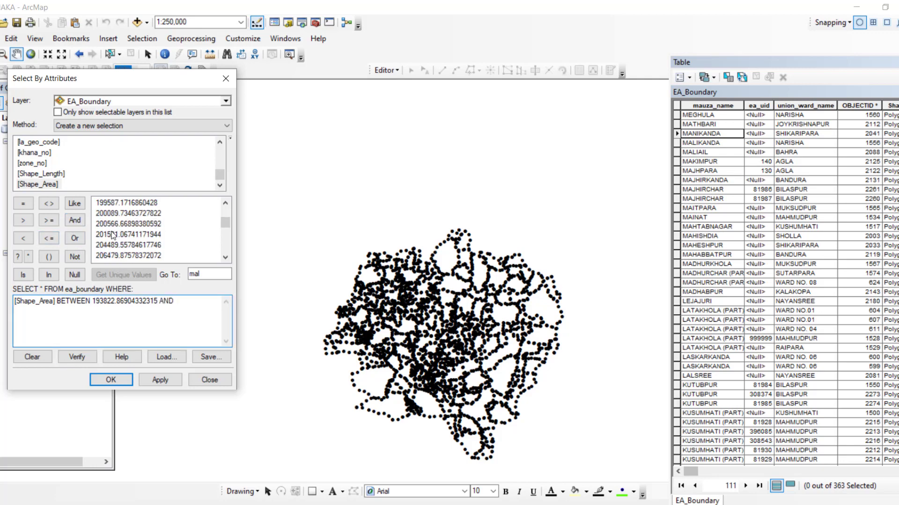
double_click(119, 257)
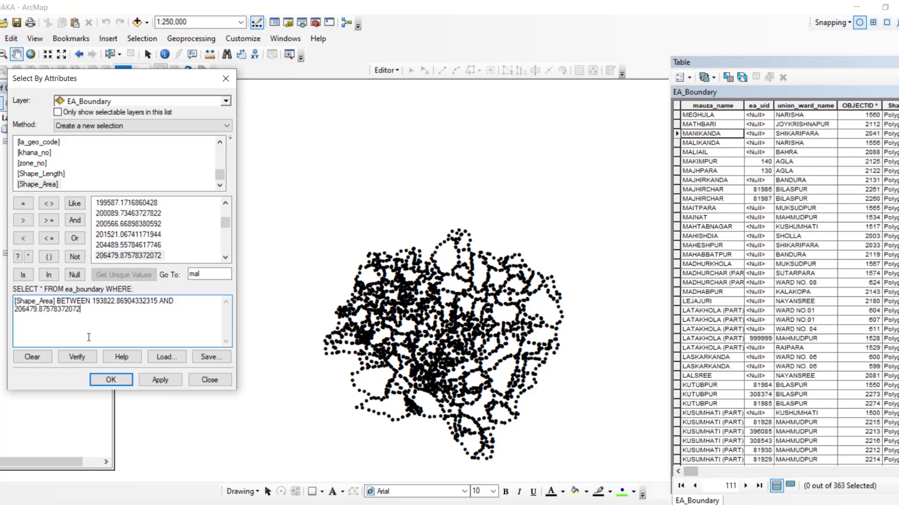
click(171, 381)
click(121, 381)
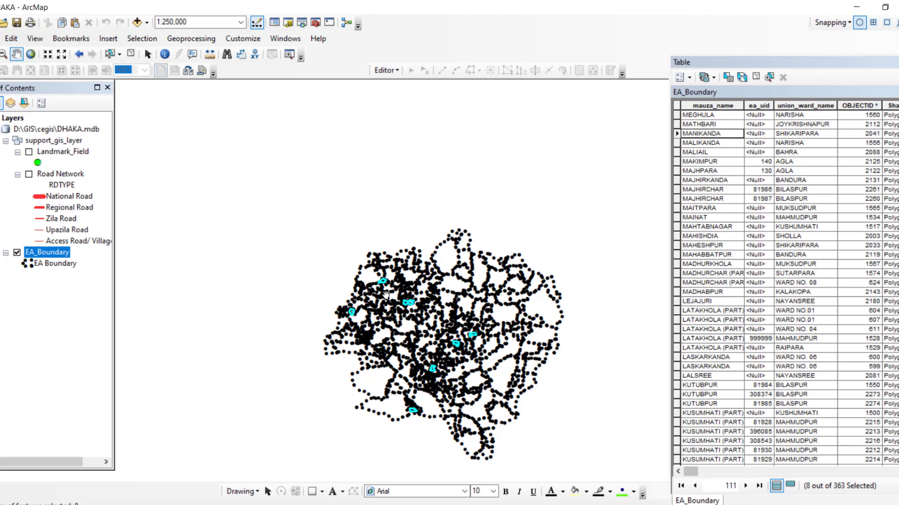
scroll(408, 301, up, 6)
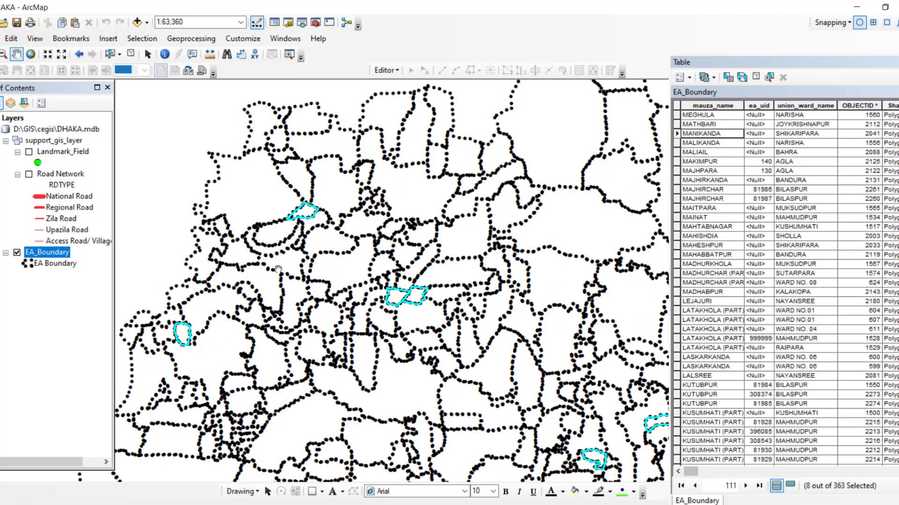
scroll(298, 303, down, 4)
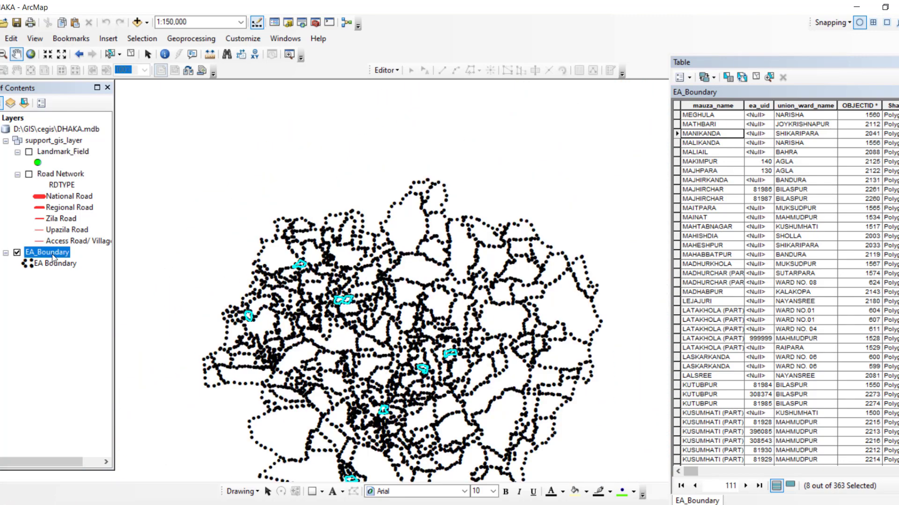
- Reopen Select By Attributes for EA_Boundary and clear the previous query expression
right_click(52, 253)
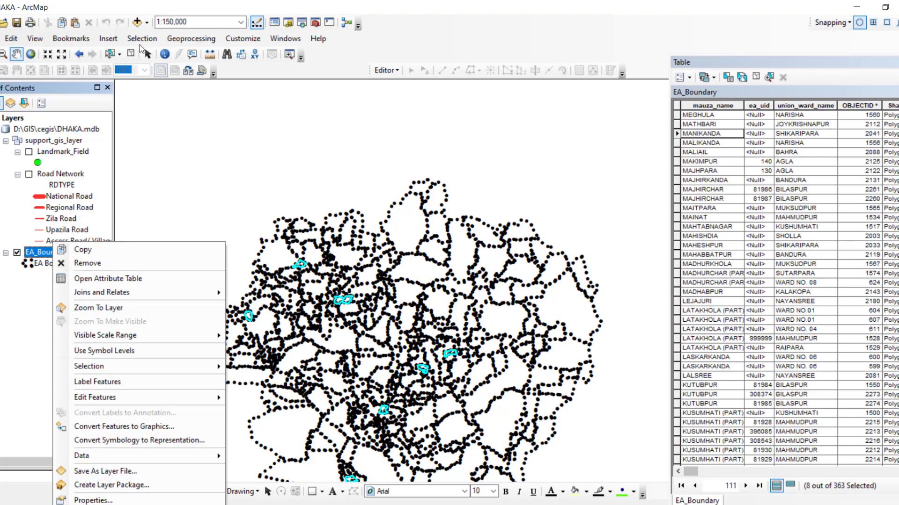
click(140, 40)
click(140, 40)
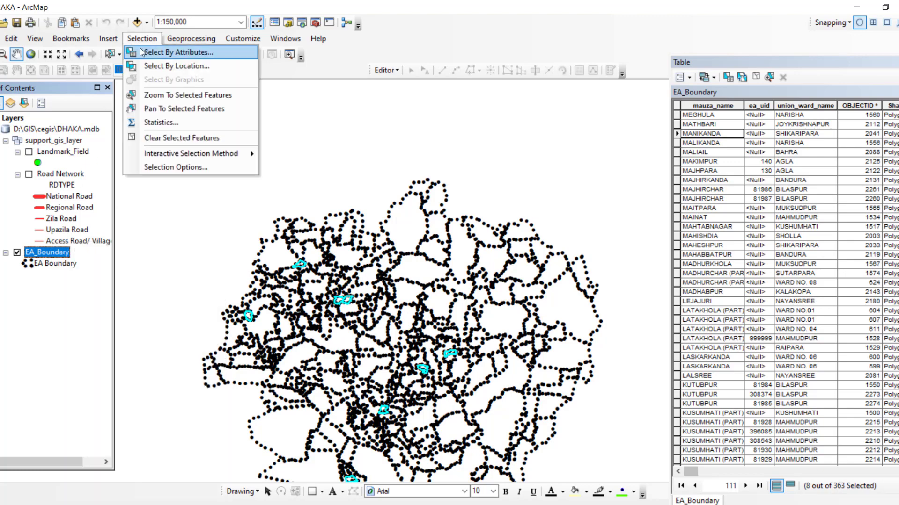
click(163, 52)
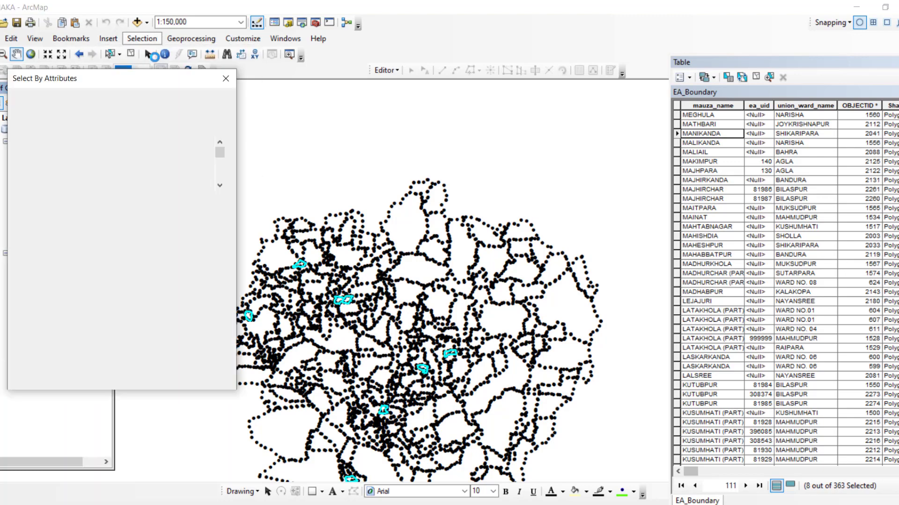
click(29, 357)
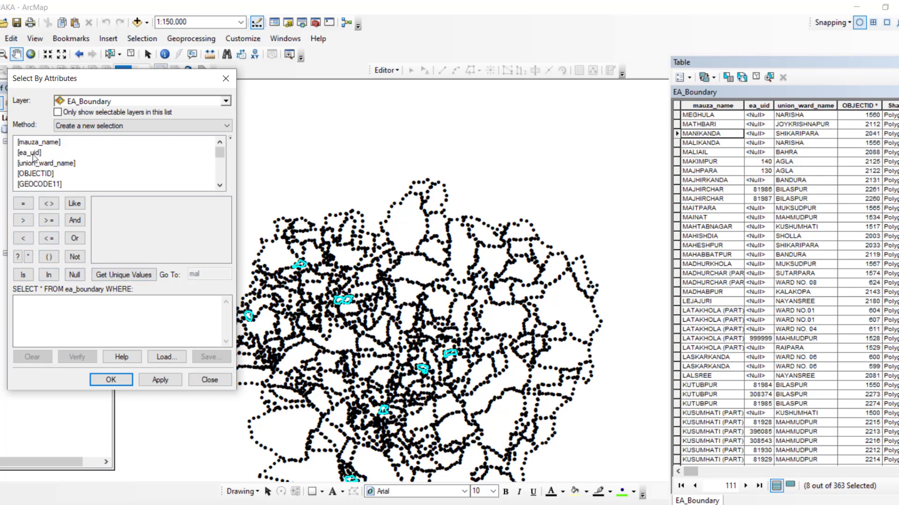
- Select the EA_Boundary features whose Shape_Area is greater than 24458.010884747484
scroll(31, 174, down, 5)
scroll(31, 173, down, 3)
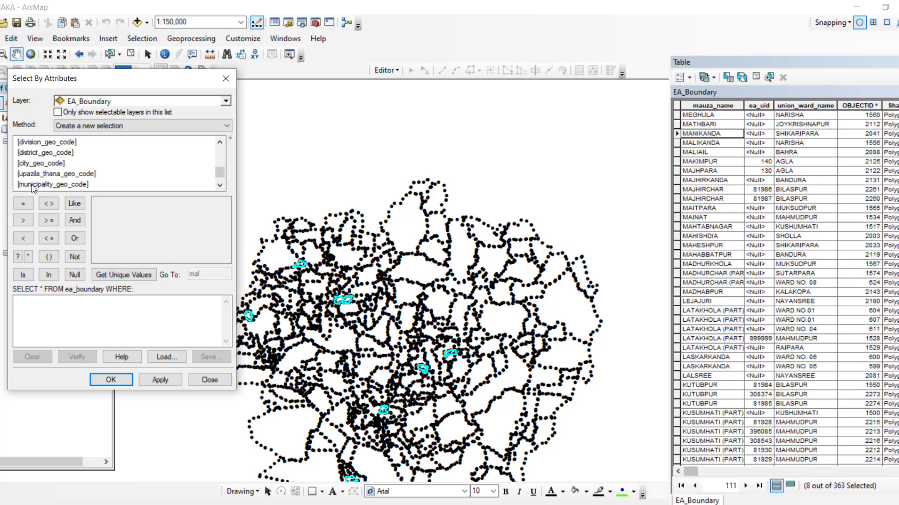
scroll(33, 187, down, 3)
double_click(34, 184)
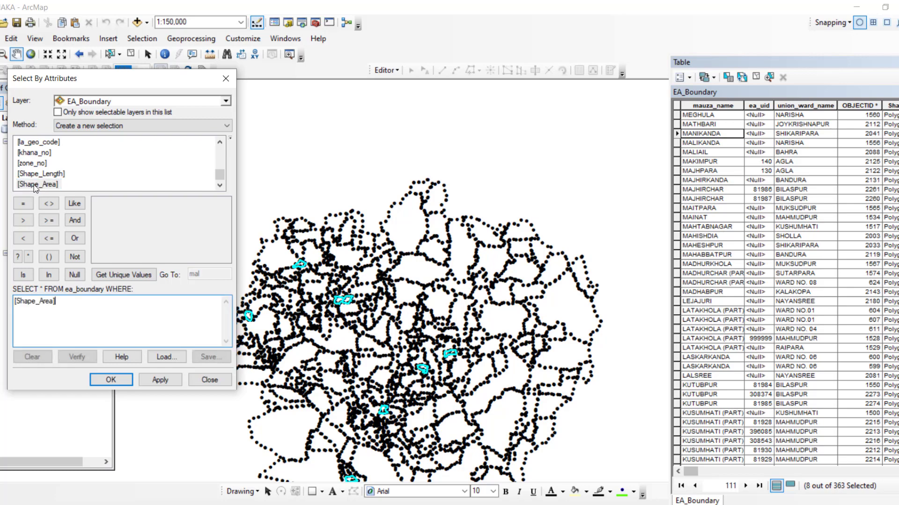
click(23, 220)
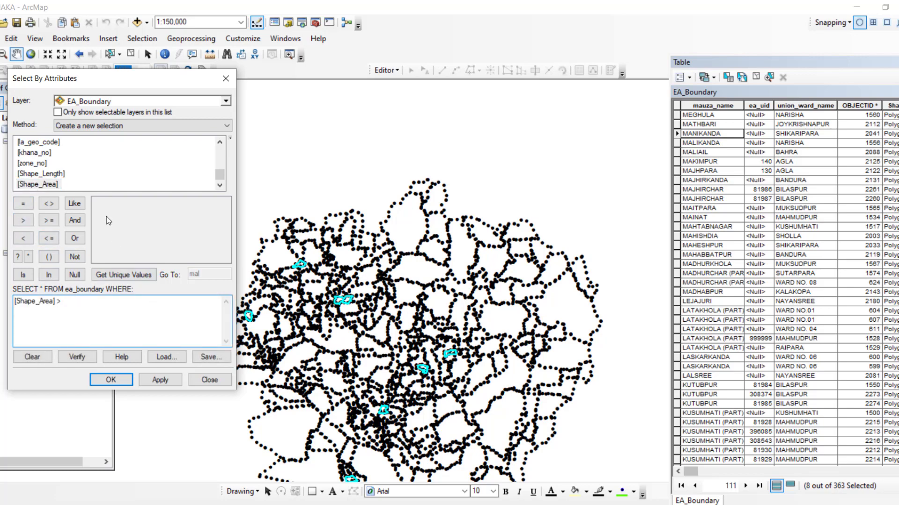
click(125, 274)
double_click(130, 245)
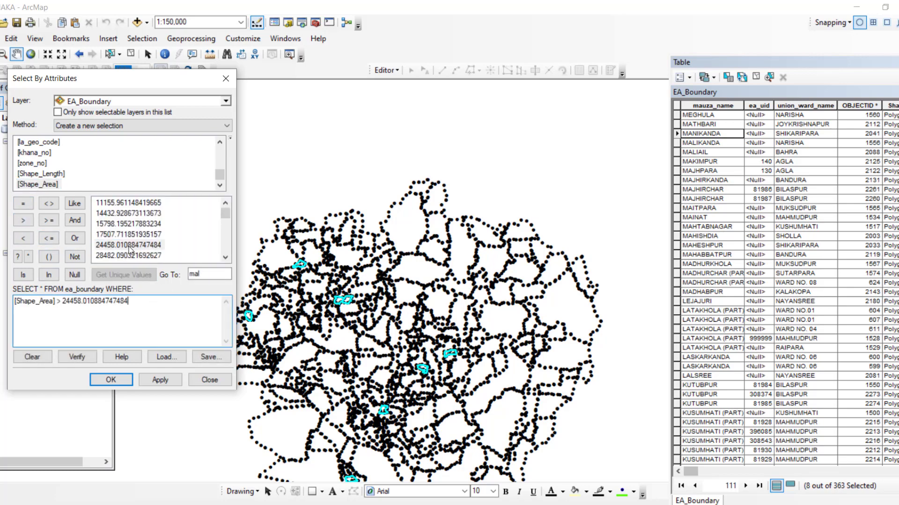
click(165, 379)
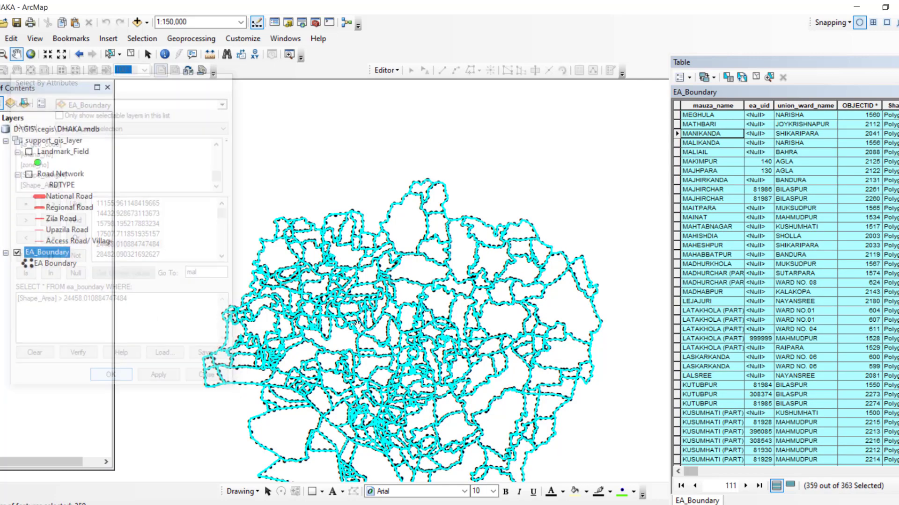
- Look through the selected records, switch the EA_Boundary selection, and inspect the newly selected polygons on the map
scroll(452, 257, up, 2)
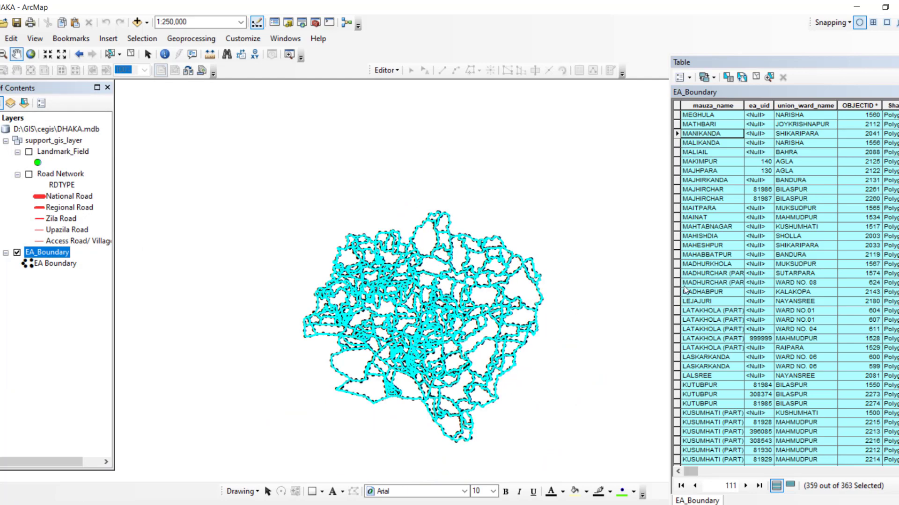
scroll(718, 337, down, 7)
scroll(718, 337, down, 6)
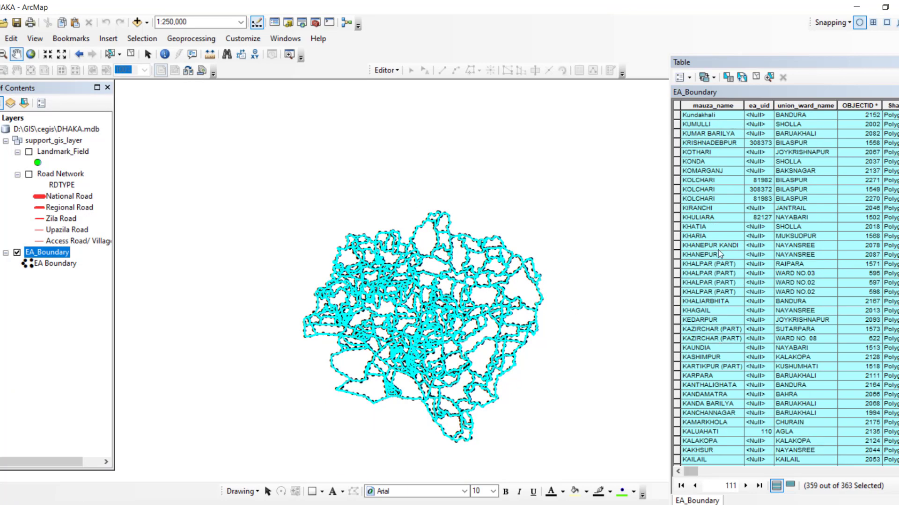
drag(897, 281, 897, 112)
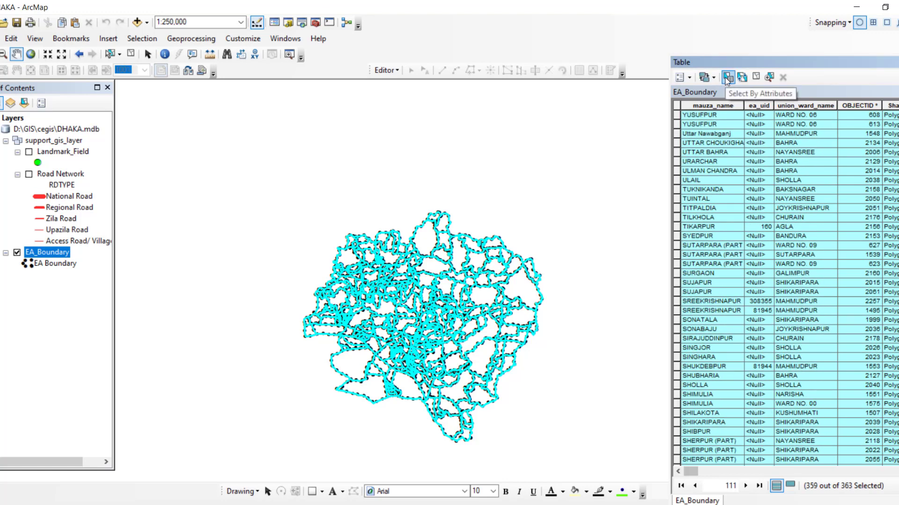
click(741, 78)
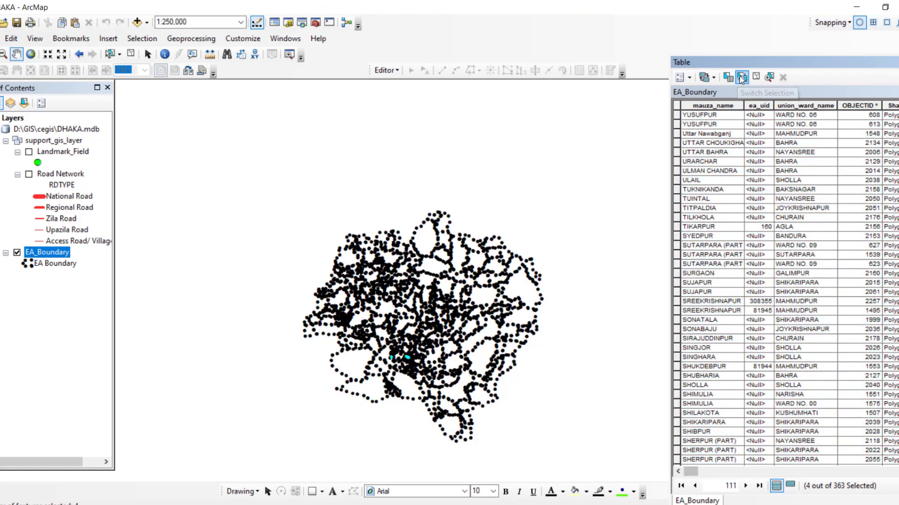
scroll(392, 355, up, 3)
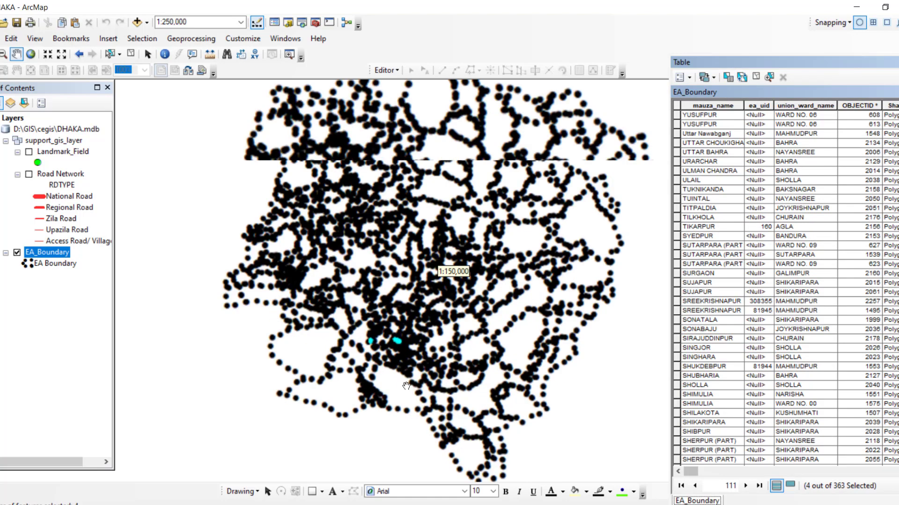
scroll(391, 356, up, 3)
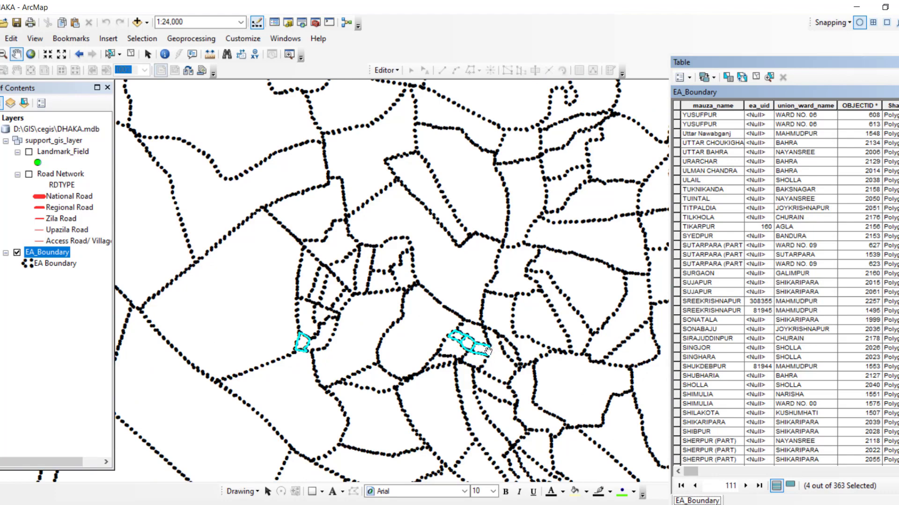
scroll(488, 351, up, 2)
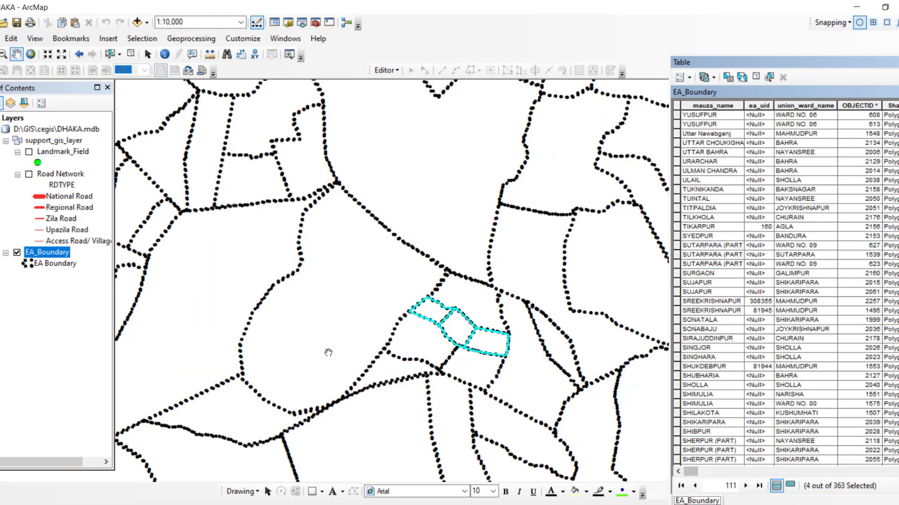
drag(305, 327, 401, 291)
scroll(342, 259, down, 2)
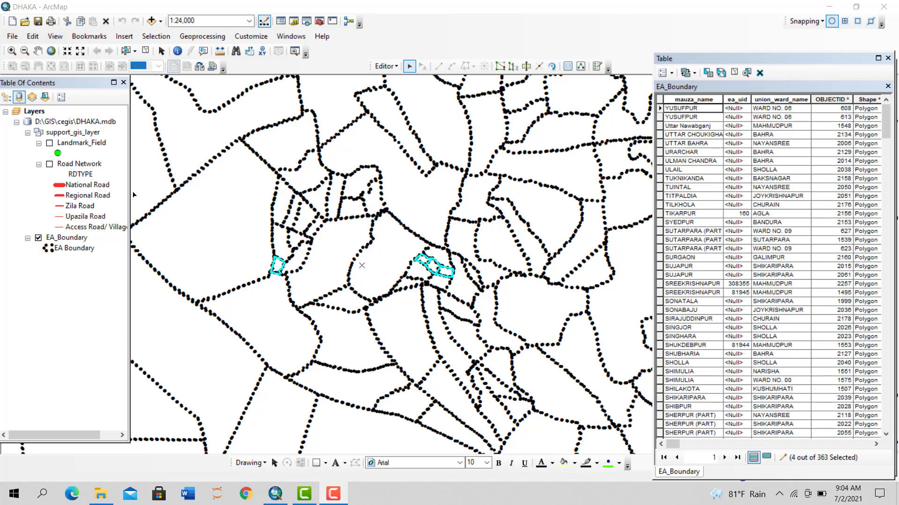
- Open the Query Builder for the EA_Boundary layer's definition query
click(80, 238)
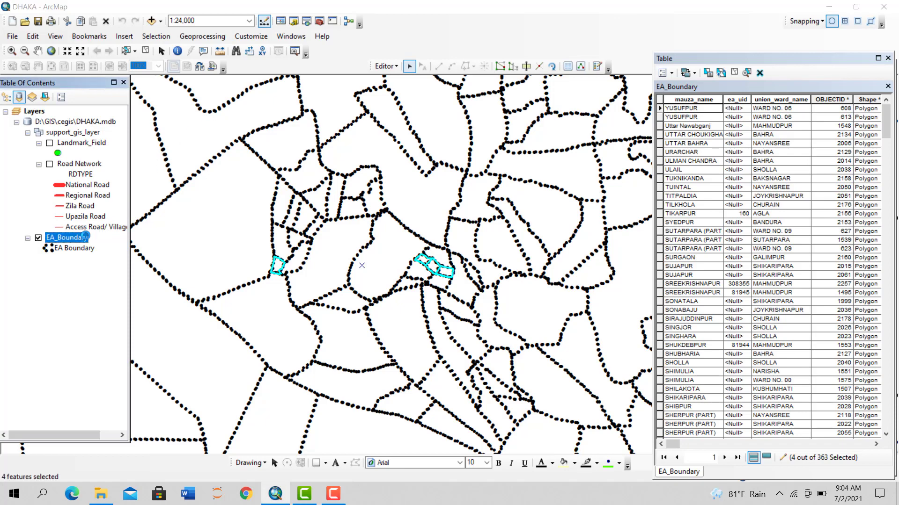
double_click(85, 238)
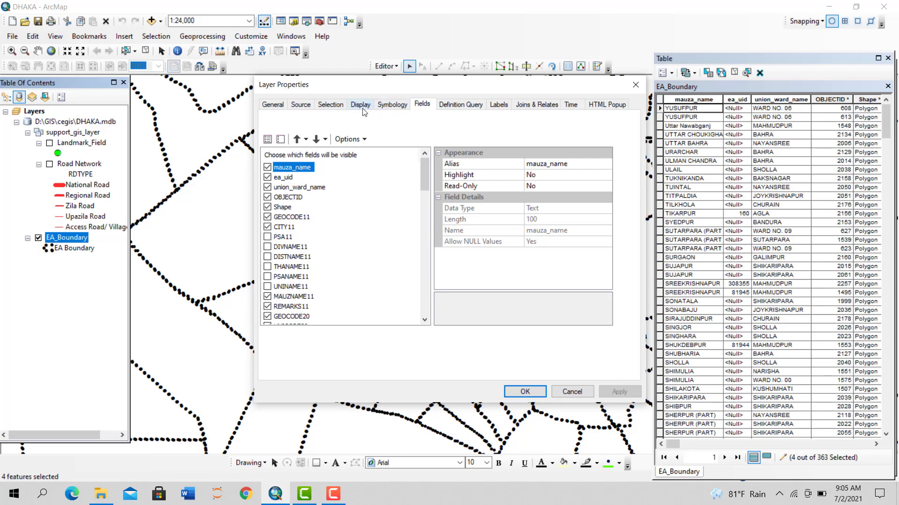
click(453, 105)
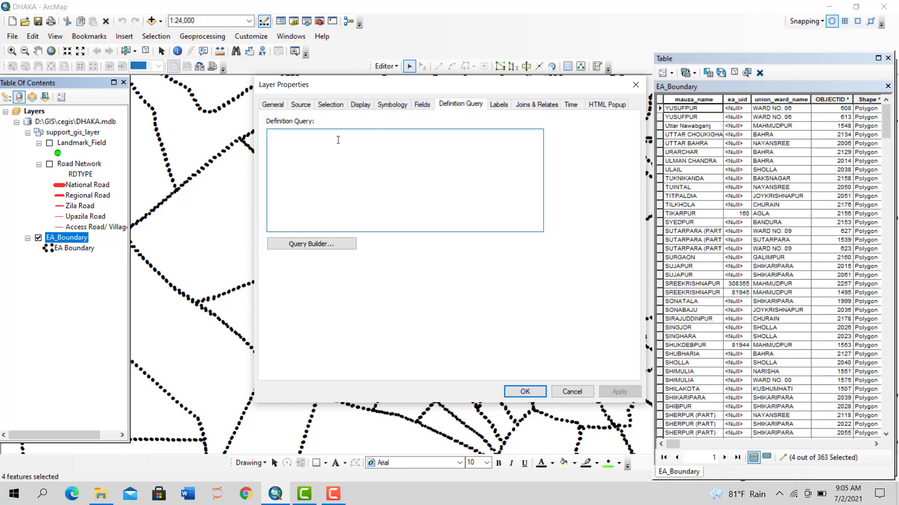
click(323, 248)
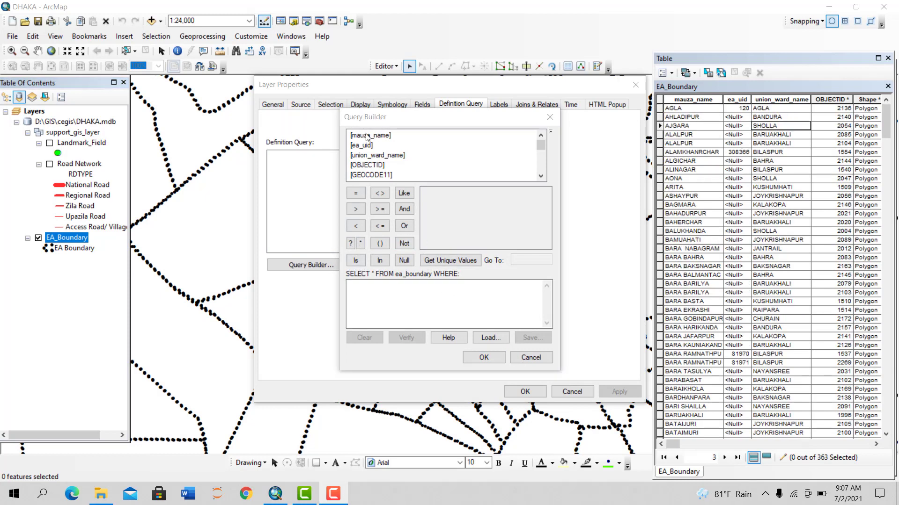
- Build the definition query condition [mauza_name] = 'AHLADIPUR' from the field's unique values
double_click(367, 135)
click(356, 194)
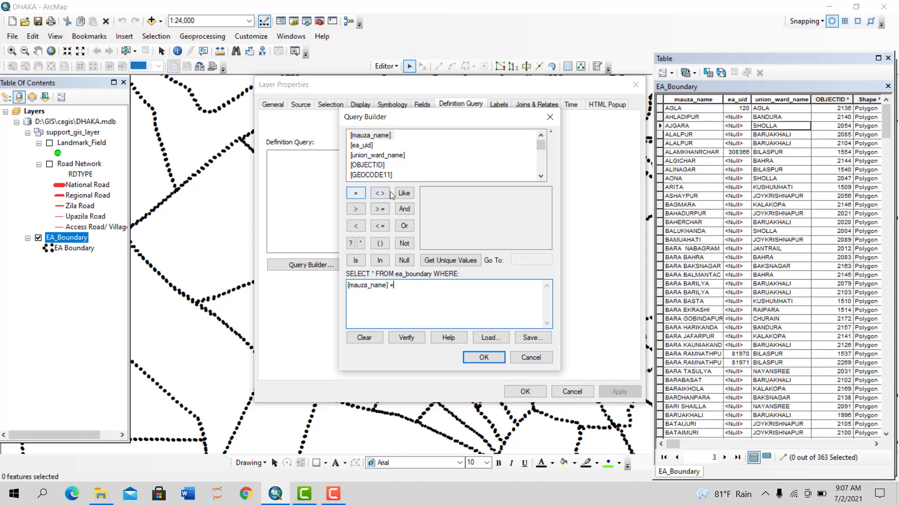
click(454, 260)
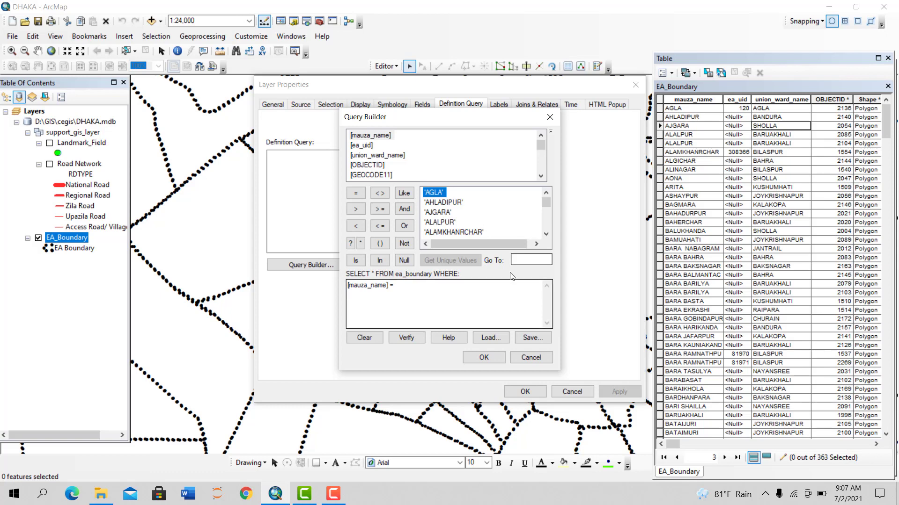
click(517, 260)
text(a)
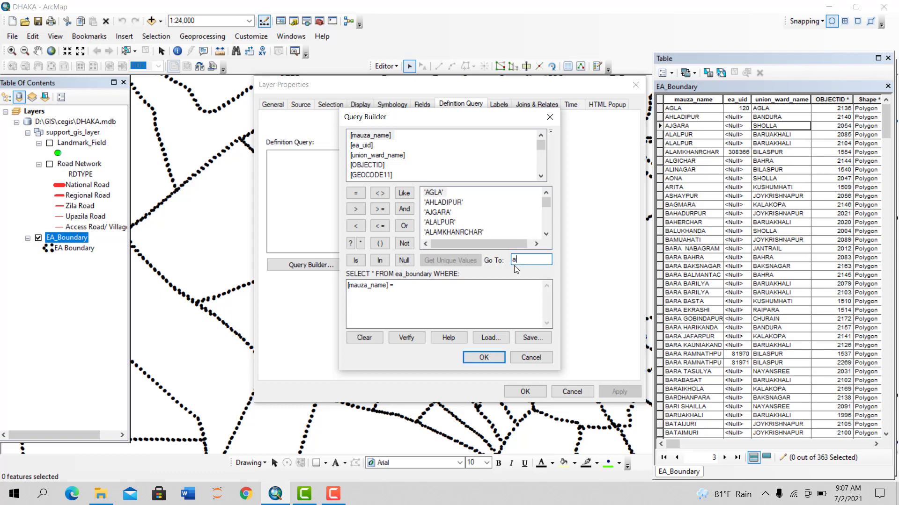
text(h)
double_click(443, 204)
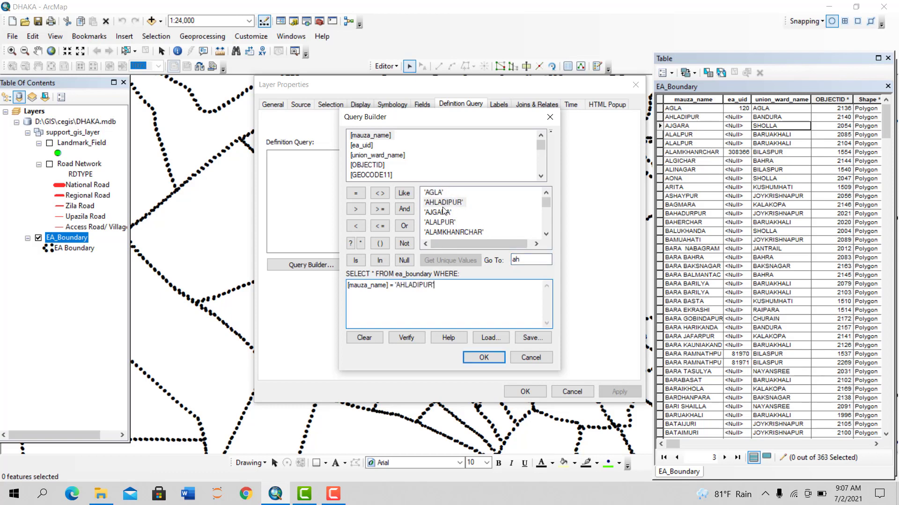
- Extend the definition query with AND [union_ward_name] = 'BANDURA', using the field's unique values
click(405, 210)
double_click(375, 156)
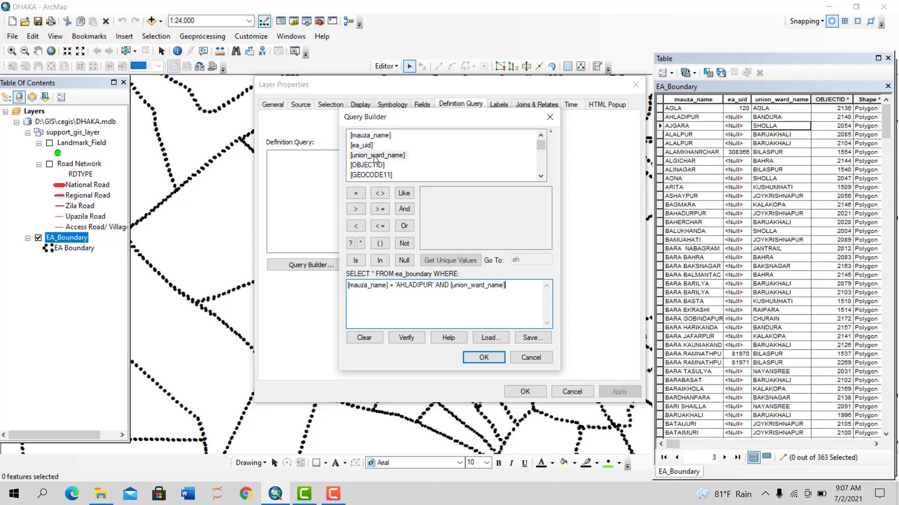
click(356, 193)
click(450, 261)
drag(537, 263, 445, 257)
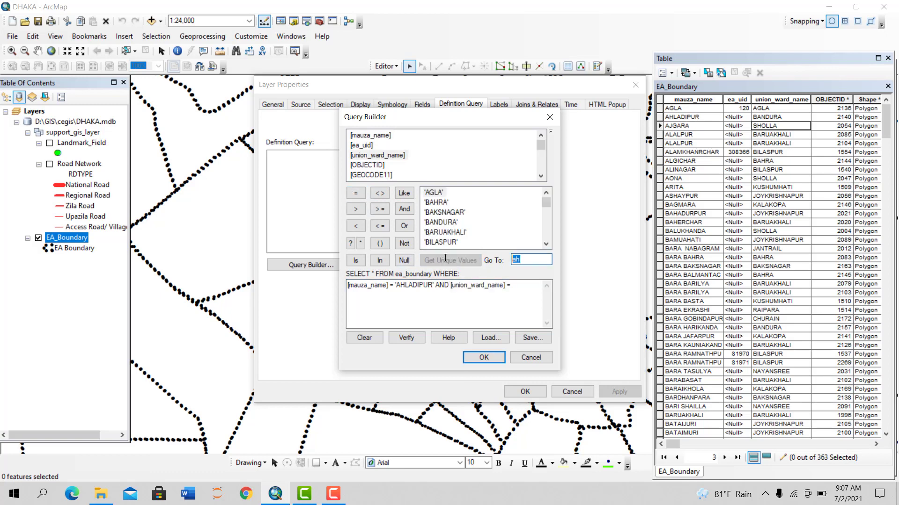
text(b)
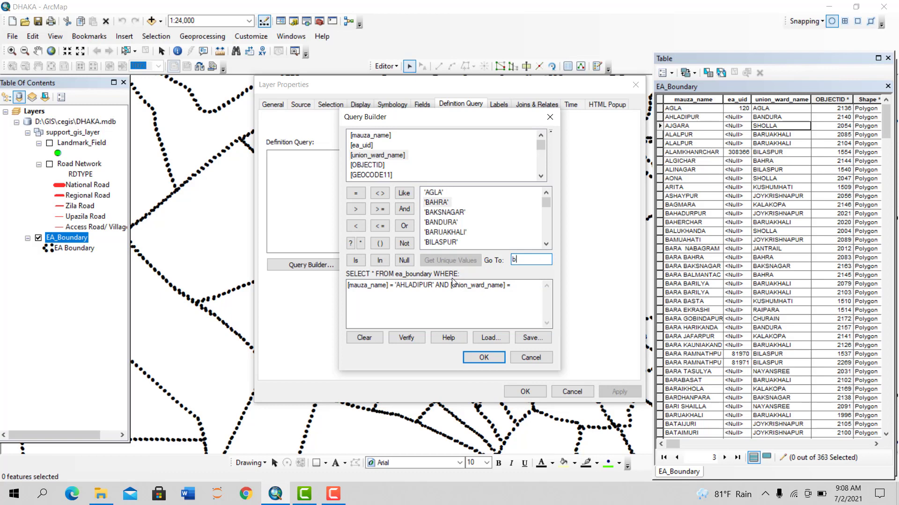
text(an)
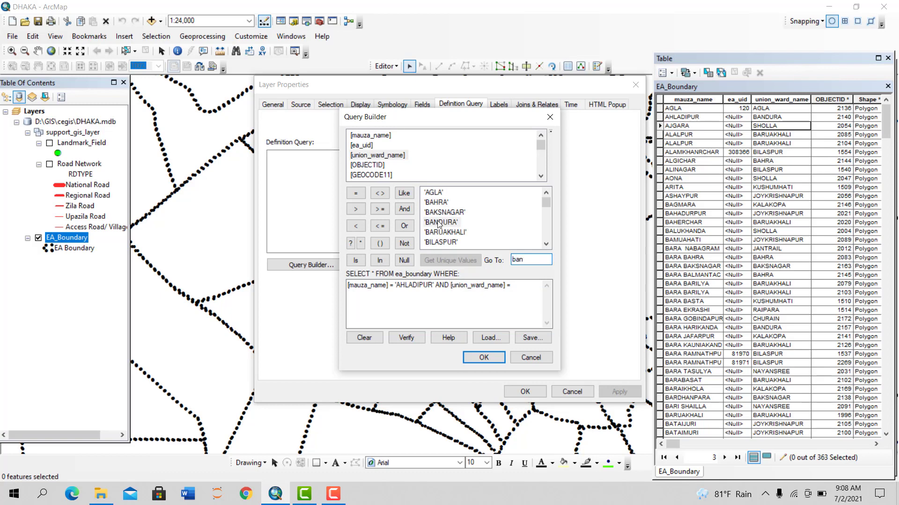
double_click(438, 223)
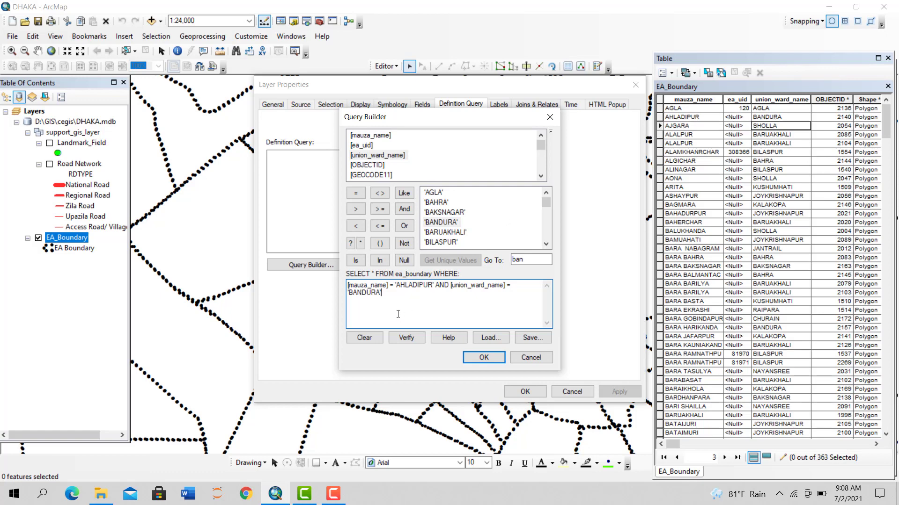
- Verify the combined mauza and union/ward expression and apply it as the EA_Boundary definition query
click(405, 338)
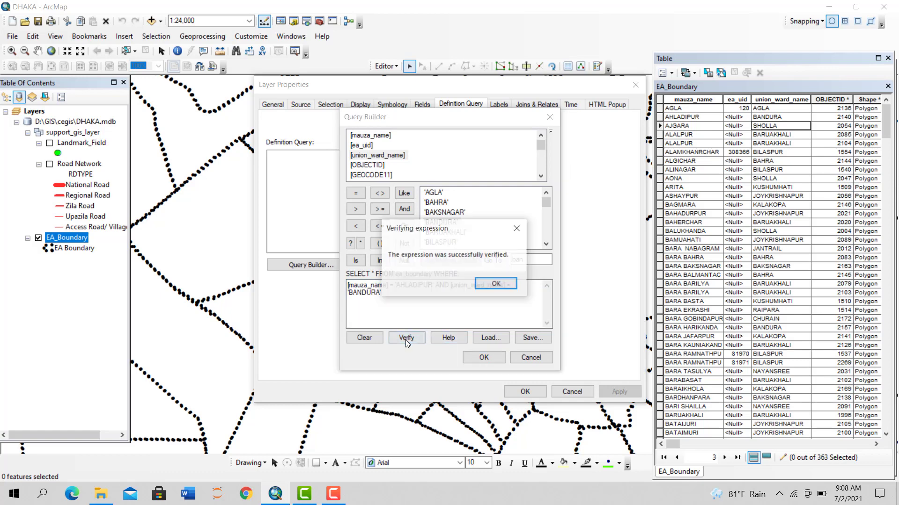
click(496, 284)
click(483, 358)
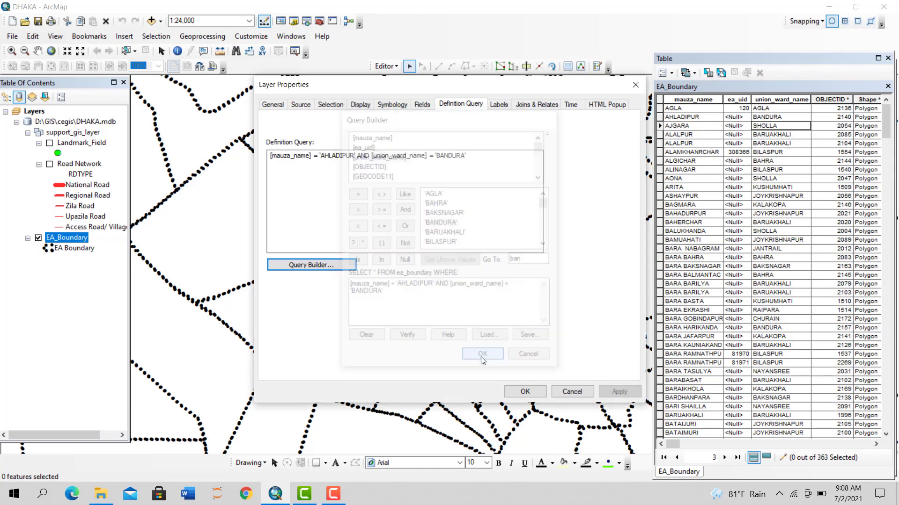
click(618, 392)
click(525, 392)
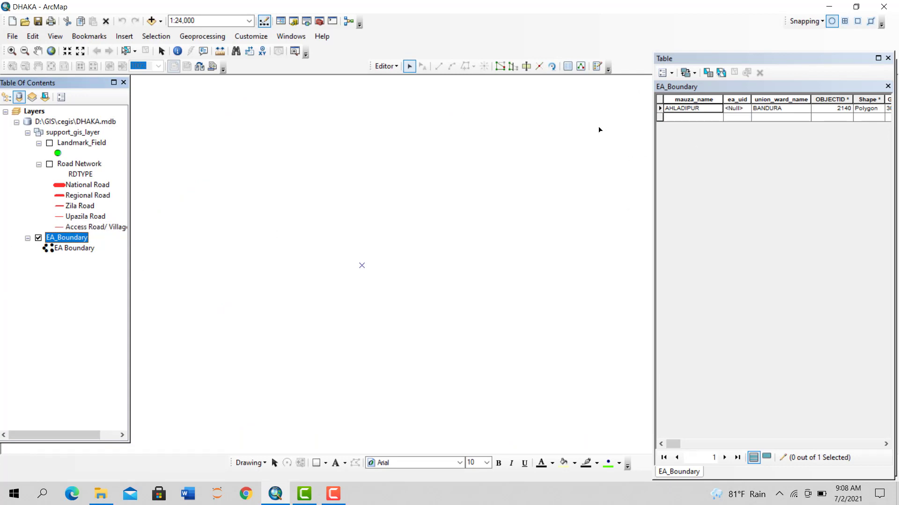
- Move the attribute table aside and zoom to the EA_Boundary layer to examine the filtered polygon
drag(699, 87, 760, 86)
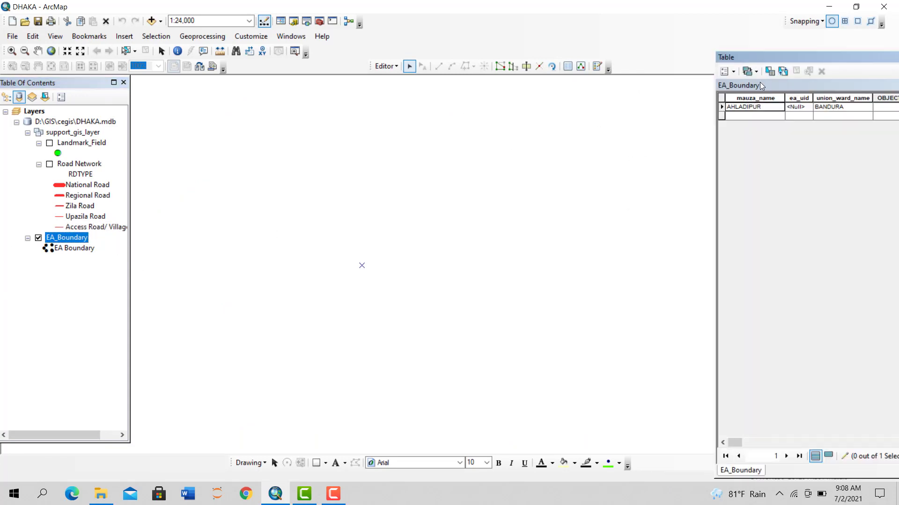
right_click(81, 238)
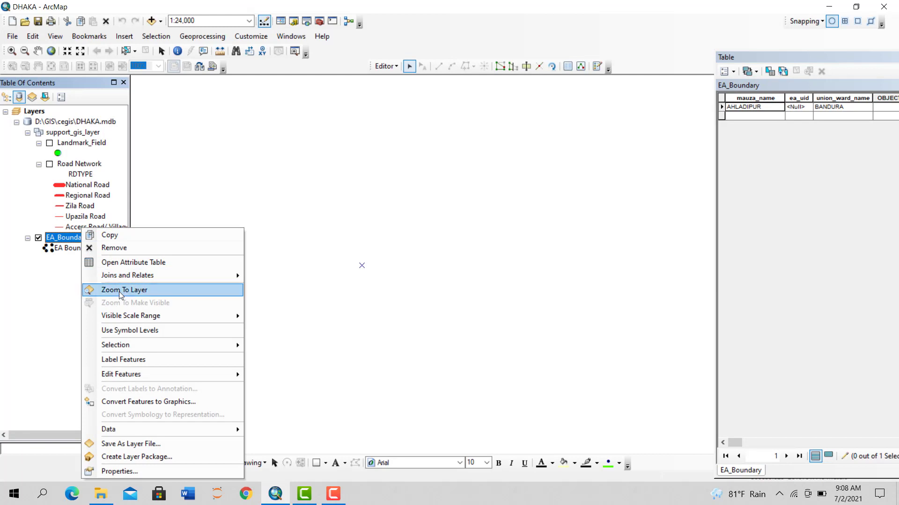
click(114, 290)
scroll(303, 325, up, 4)
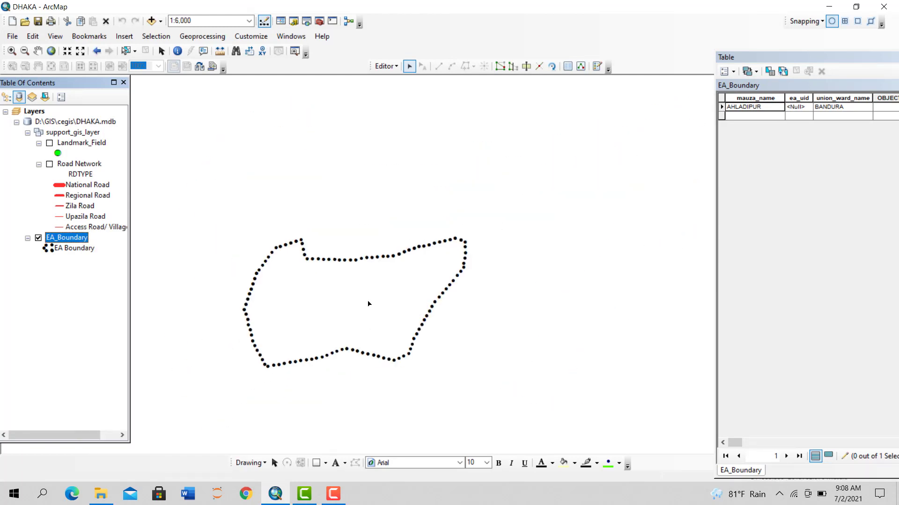
scroll(433, 271, up, 3)
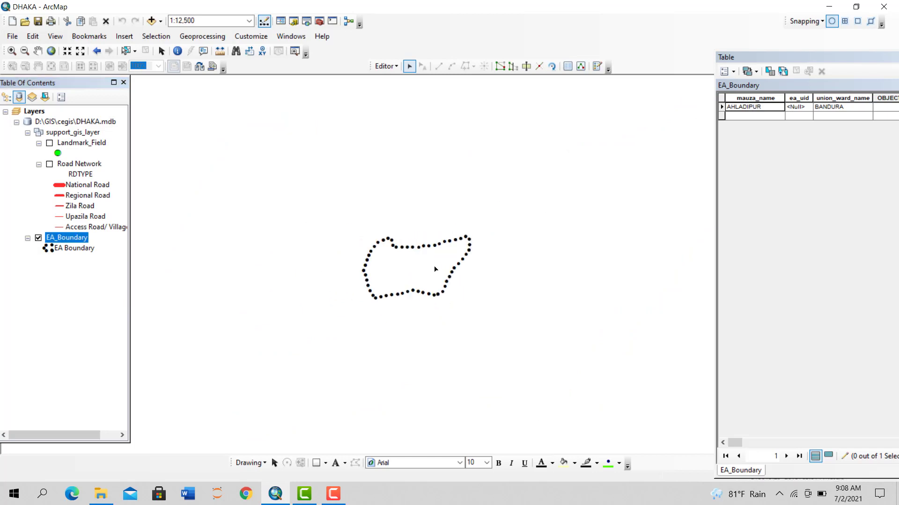
- Copy the EA_Boundary definition query expression, then delete it from the layer and apply the empty query
right_click(66, 241)
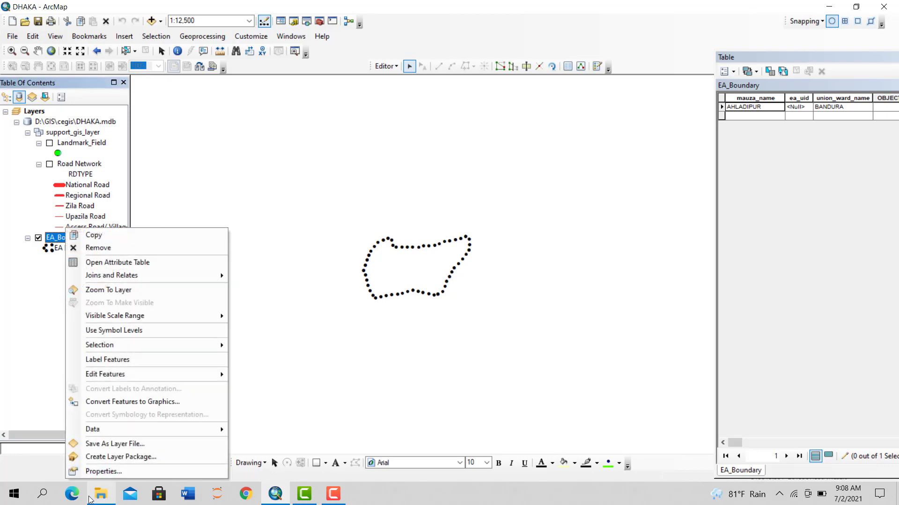
click(99, 472)
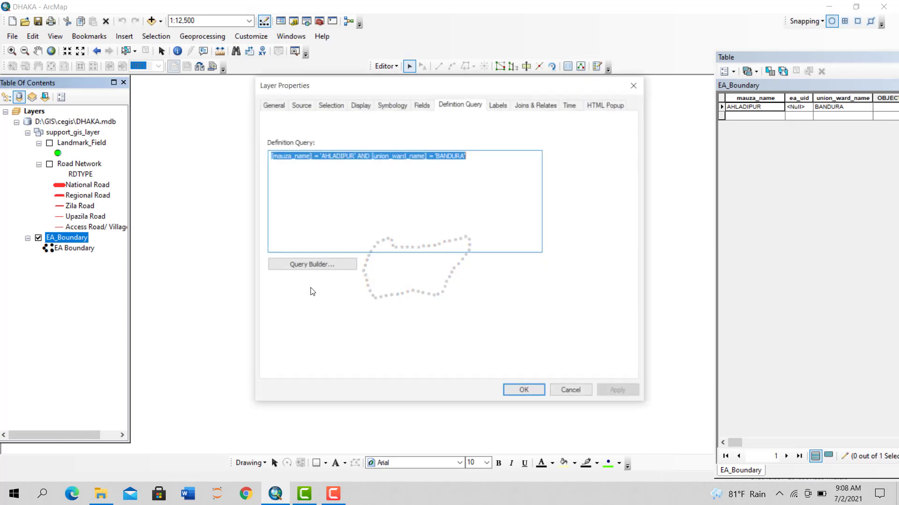
click(321, 263)
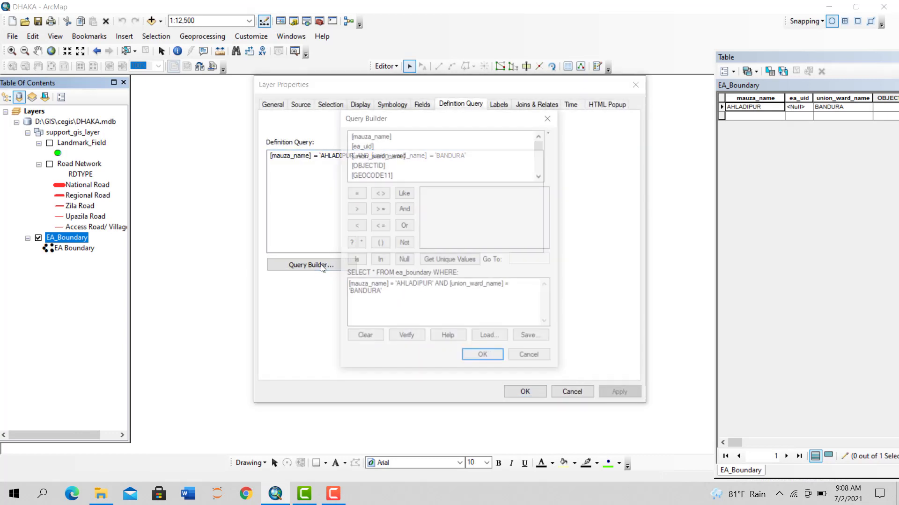
drag(495, 305, 307, 282)
key(ctrl+c)
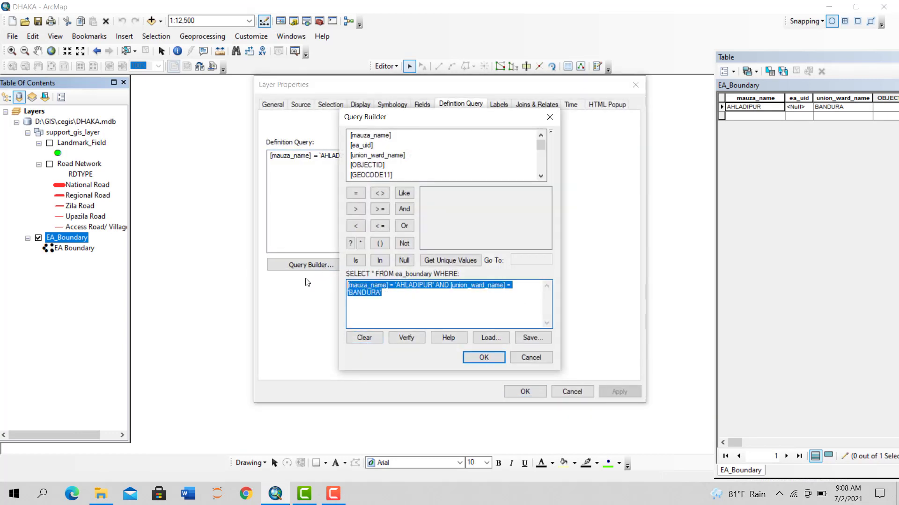
key(Delete)
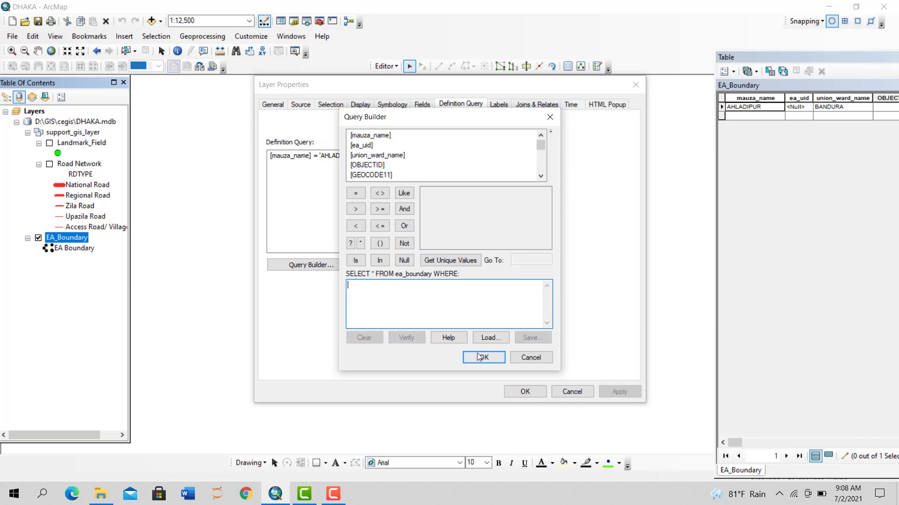
click(483, 357)
click(524, 395)
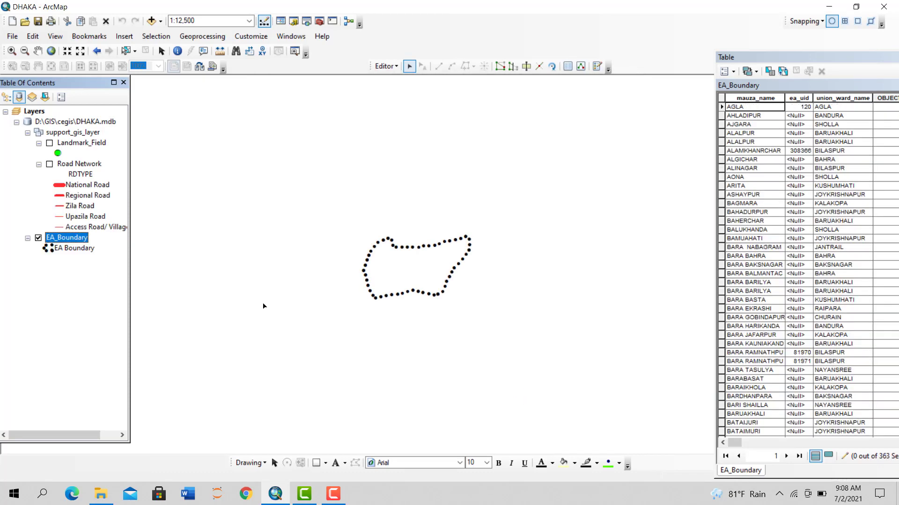
scroll(447, 299, up, 2)
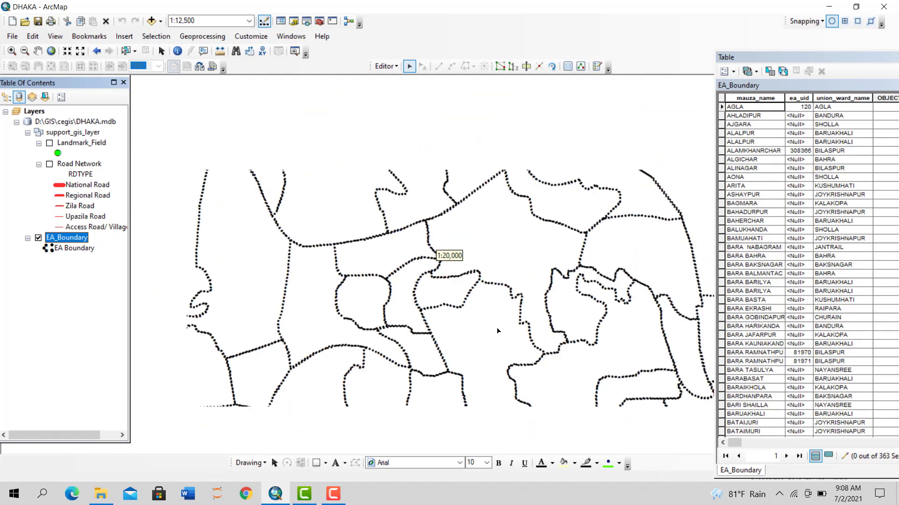
scroll(496, 331, down, 2)
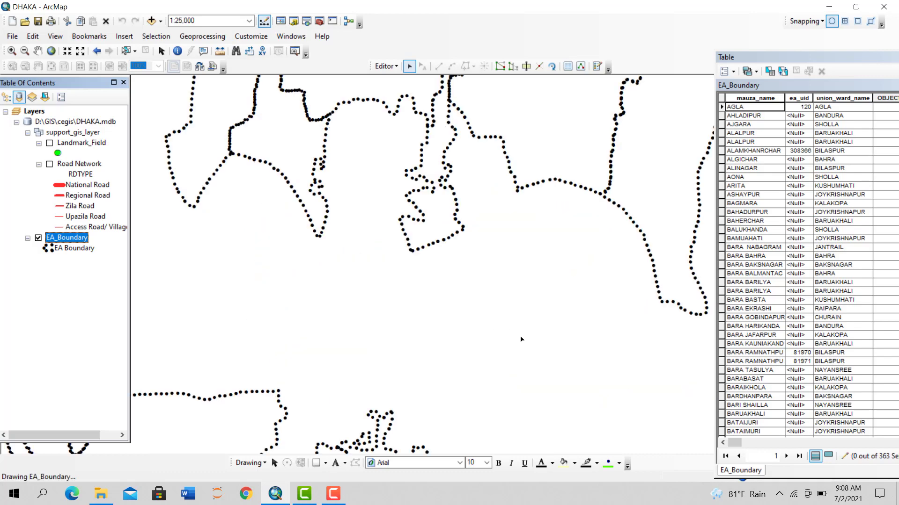
- Paste the copied expression [mauza_name] = 'AHLADIPUR' AND [union_ward_name] = 'BANDURA' back as the EA_Boundary definition query and apply it
right_click(75, 238)
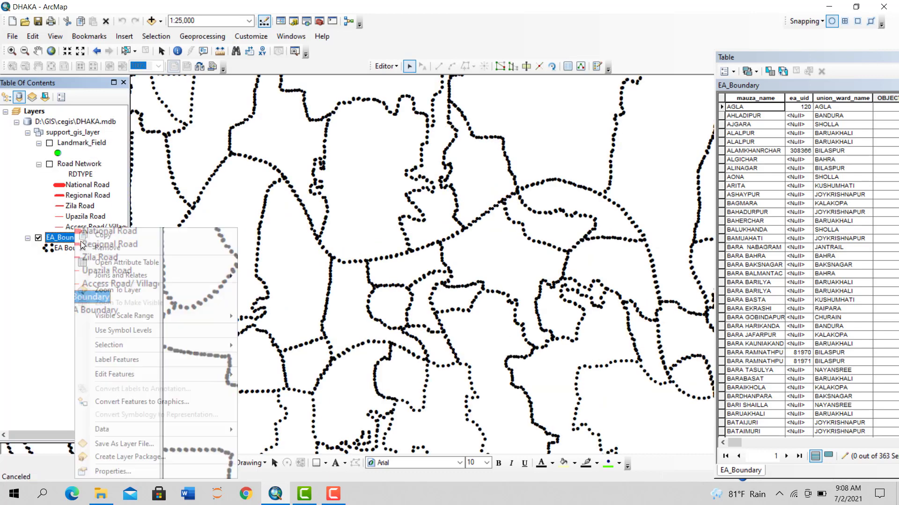
click(113, 472)
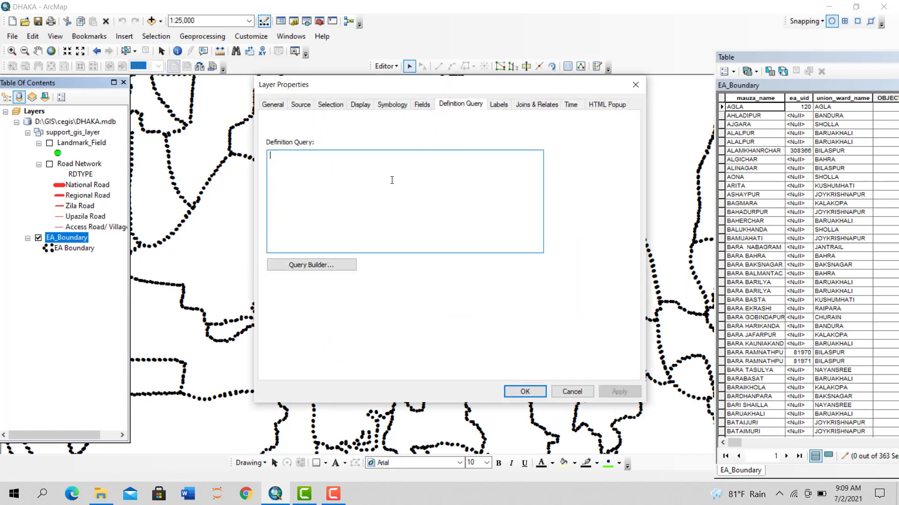
key(ctrl+v)
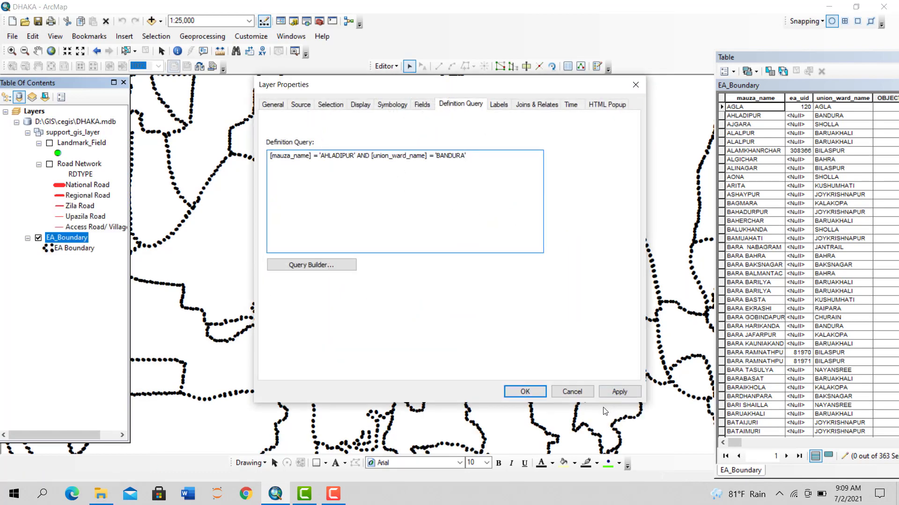
click(617, 394)
click(529, 390)
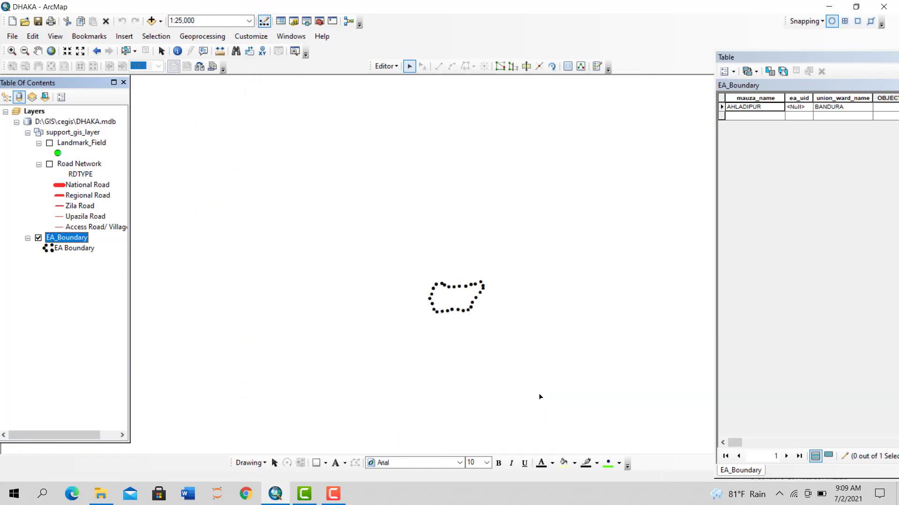
- Zoom to the EA_Boundary layer and examine the filtered polygon together with its record in the attribute table
right_click(73, 240)
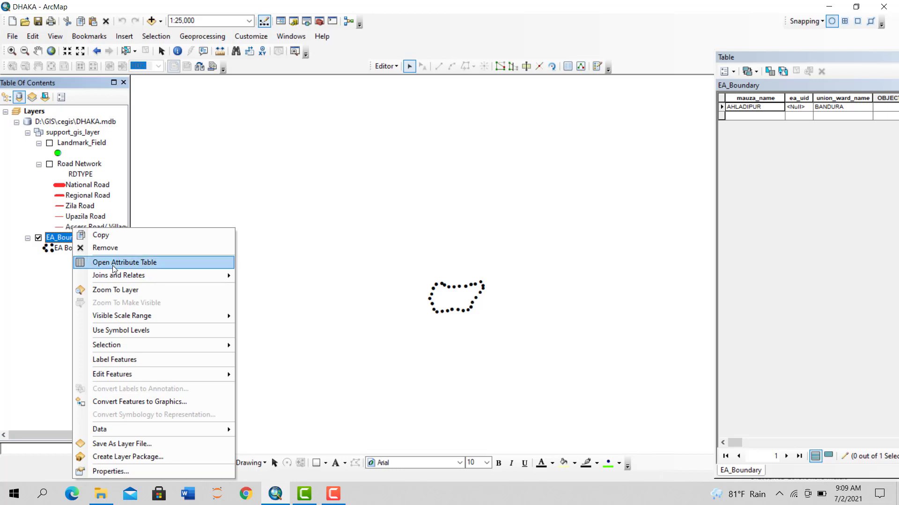
click(115, 291)
scroll(548, 285, up, 3)
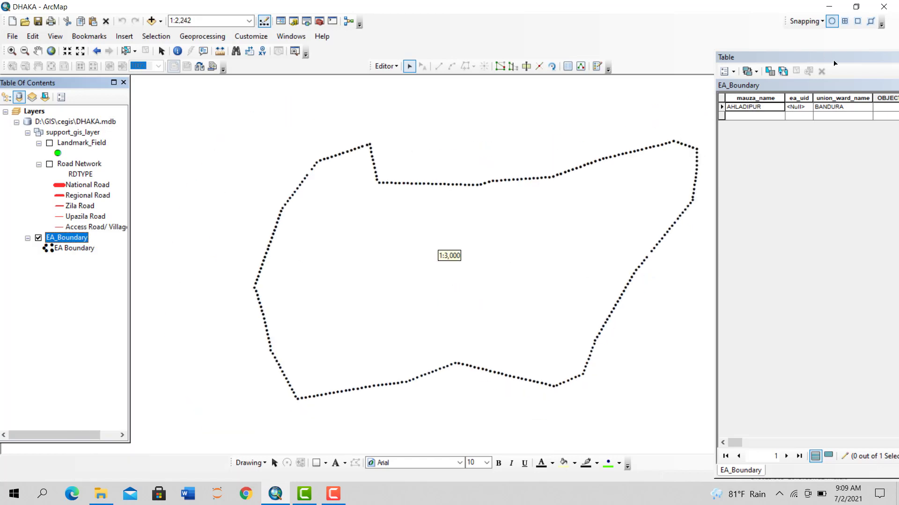
drag(768, 56, 632, 57)
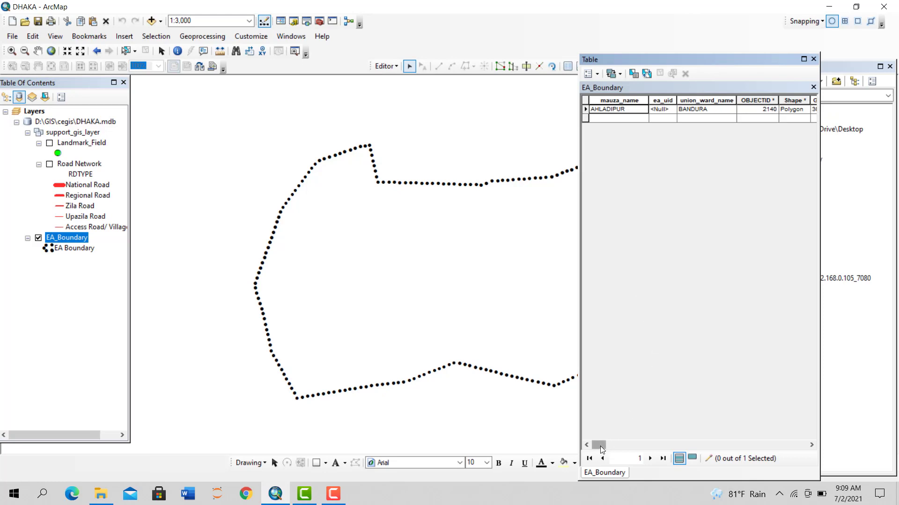
drag(601, 447, 392, 335)
drag(730, 62, 806, 52)
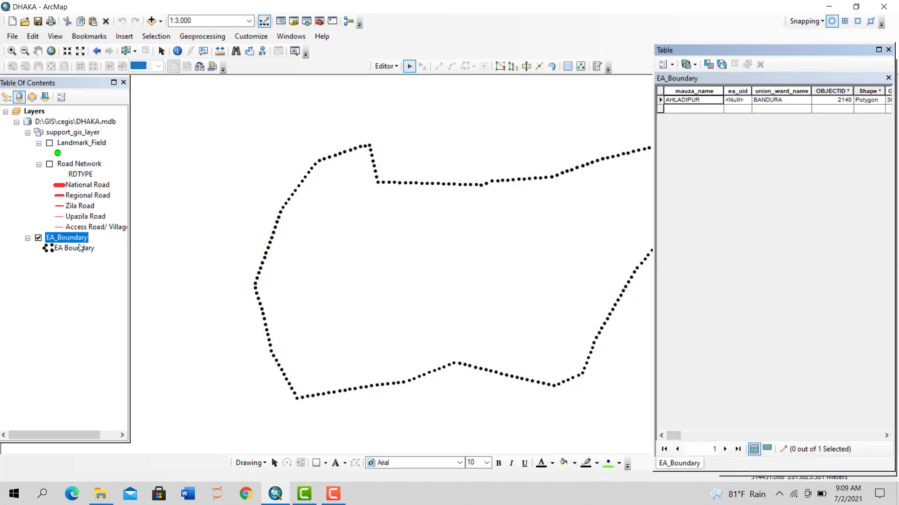
scroll(326, 266, up, 2)
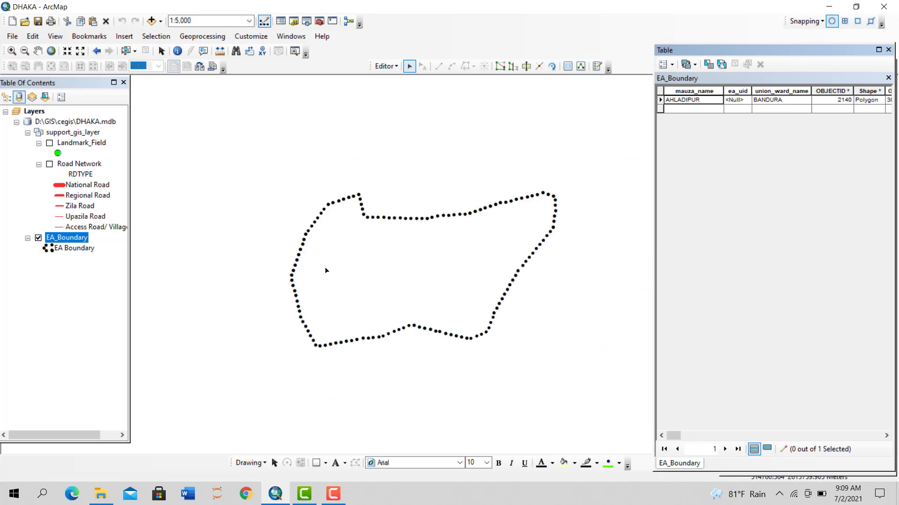
scroll(324, 269, up, 2)
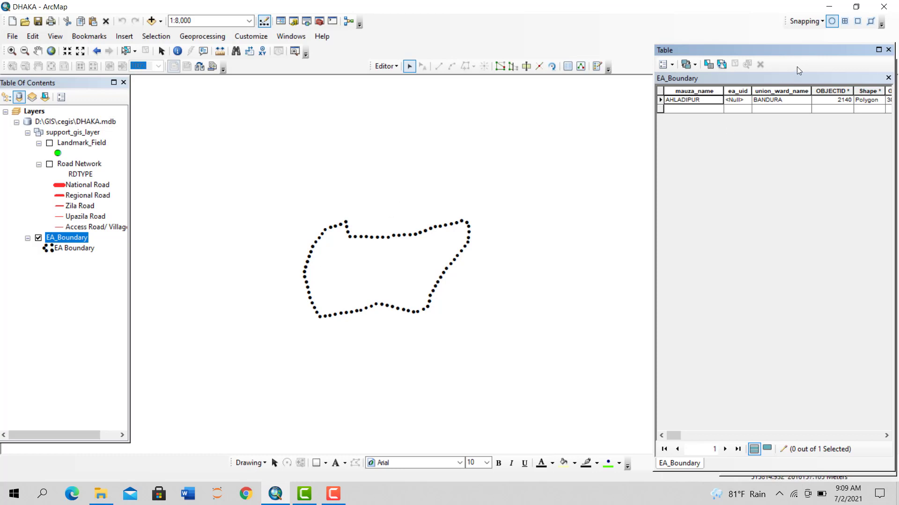
- Clear the EA_Boundary layer's definition query in the Query Builder to restore all of its features
right_click(75, 243)
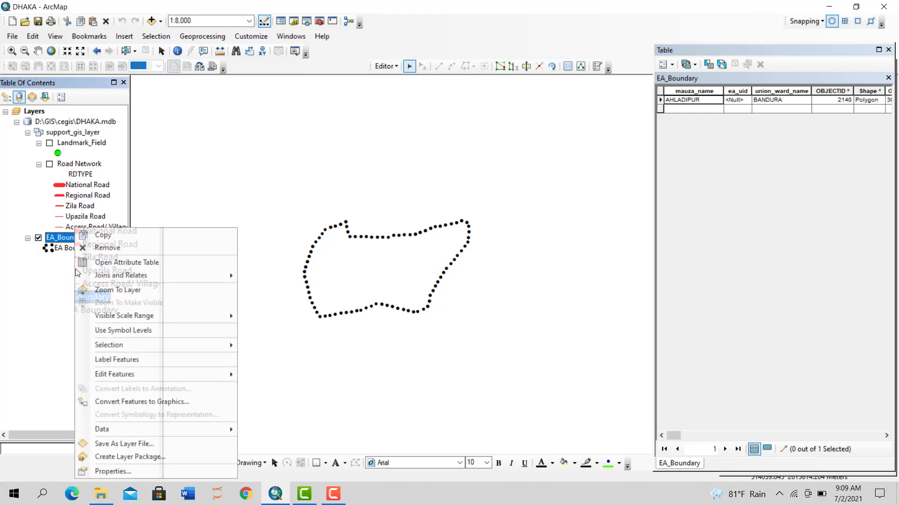
click(150, 453)
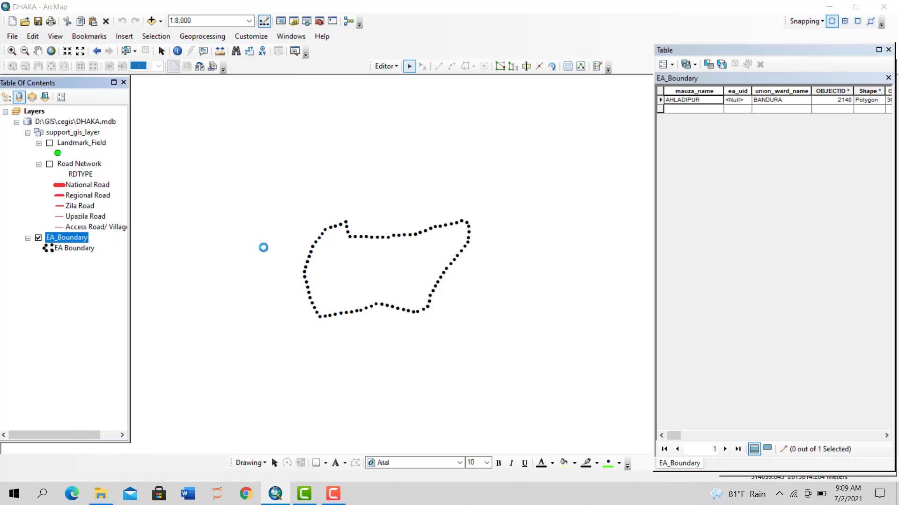
click(300, 265)
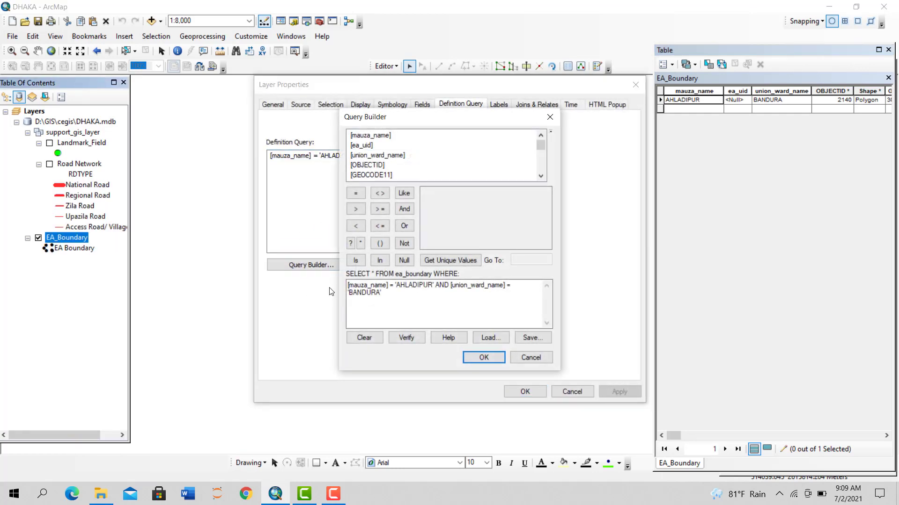
click(364, 337)
click(483, 360)
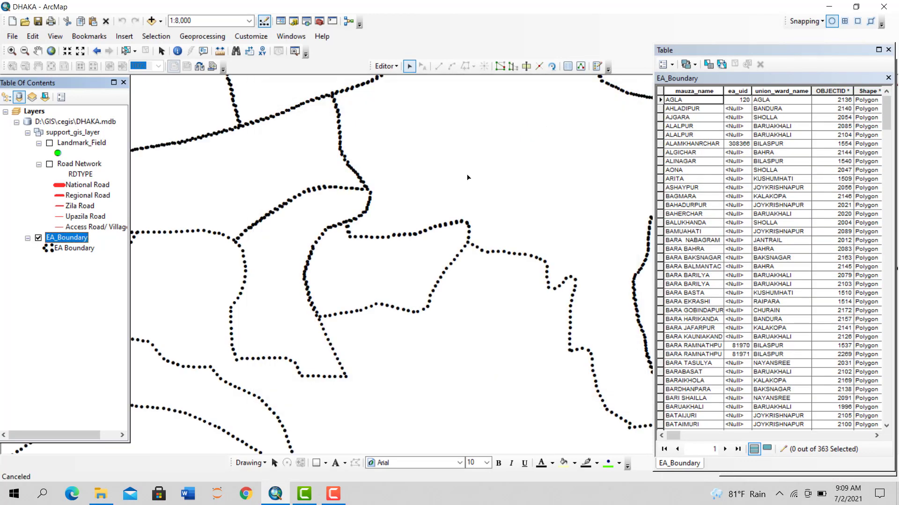
scroll(493, 294, up, 3)
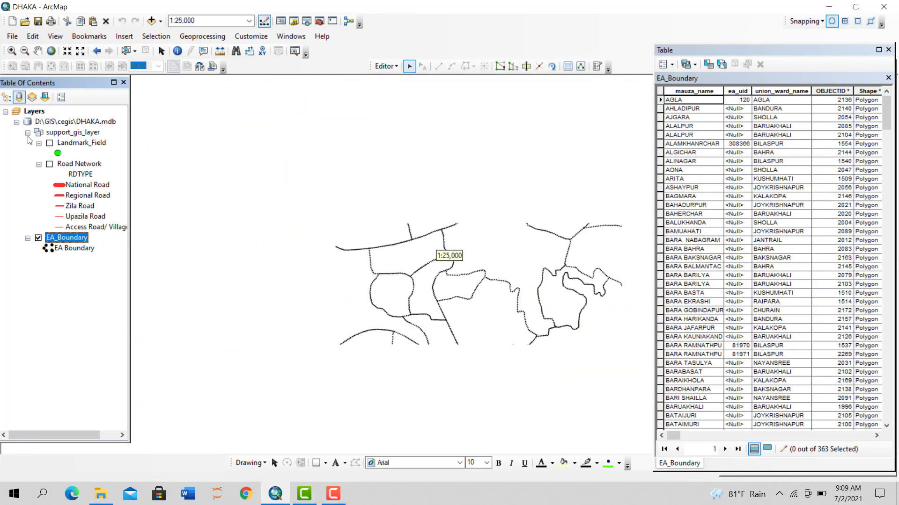
- Turn on the Landmark_Field layer and open its attribute table
click(50, 143)
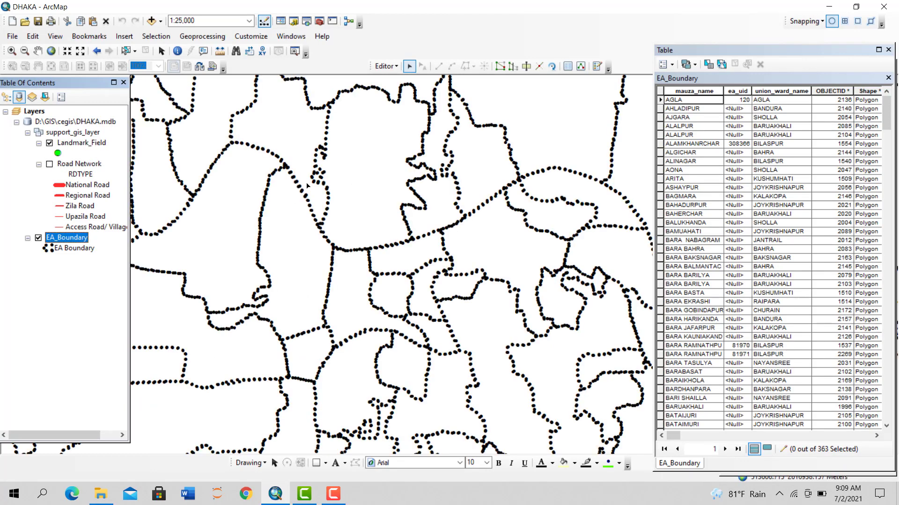
right_click(89, 143)
click(125, 176)
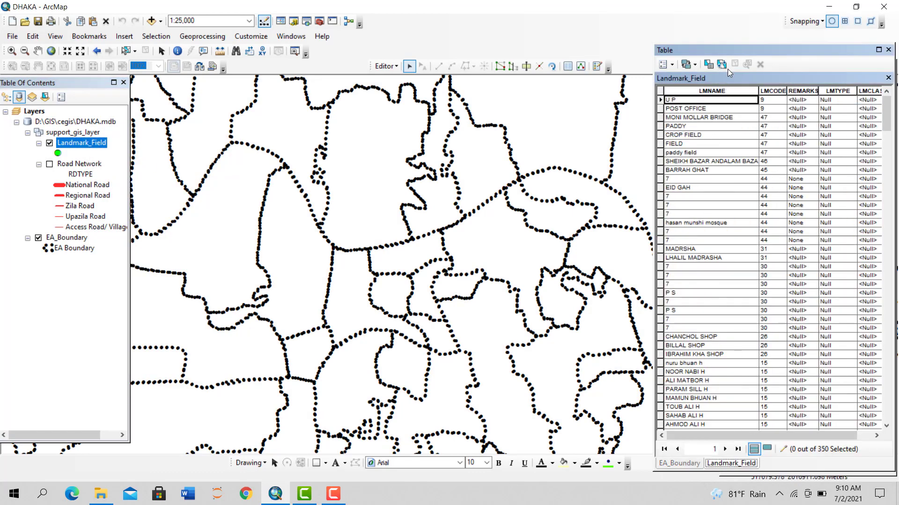
- Examine the landmark names in the LMNAME field of the Landmark_Field attribute table
click(718, 90)
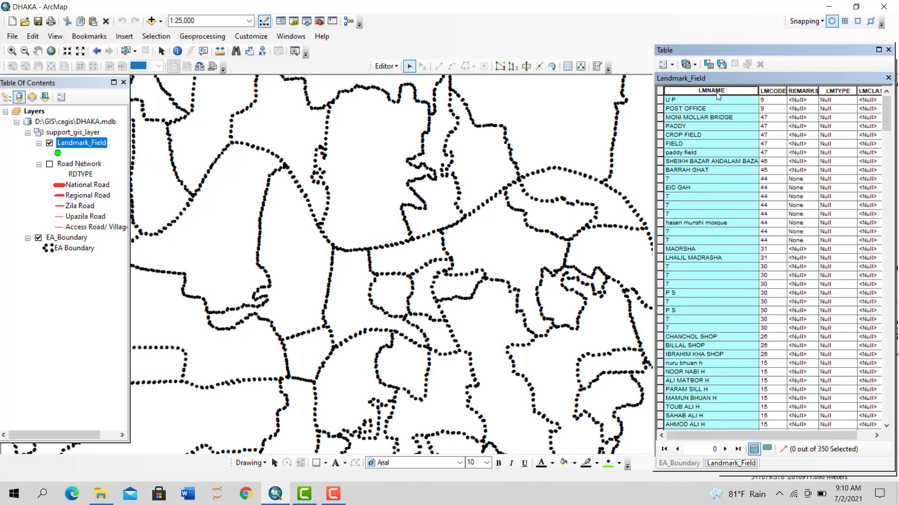
click(695, 147)
click(697, 232)
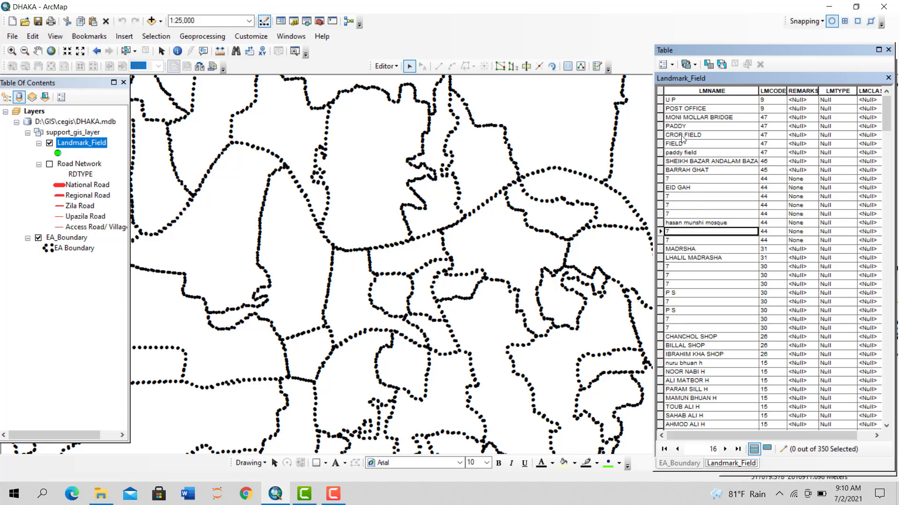
click(684, 136)
click(682, 125)
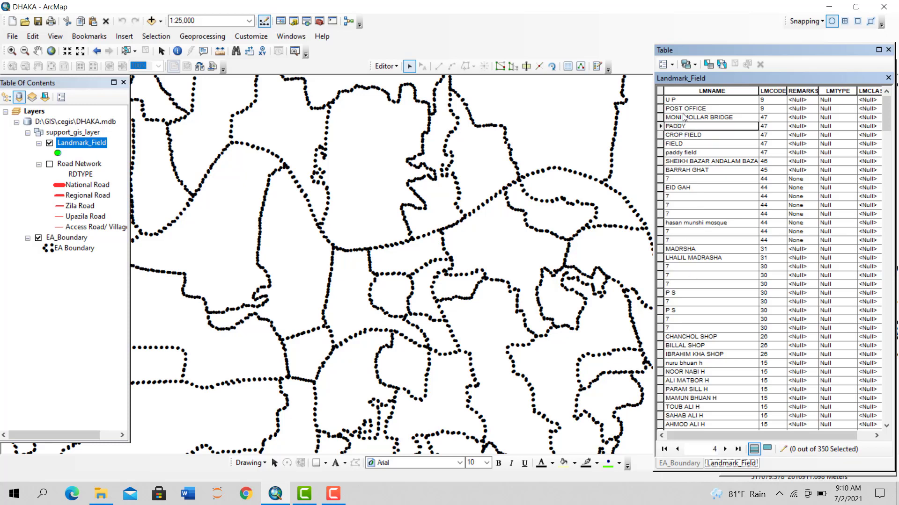
click(683, 109)
drag(707, 108, 665, 109)
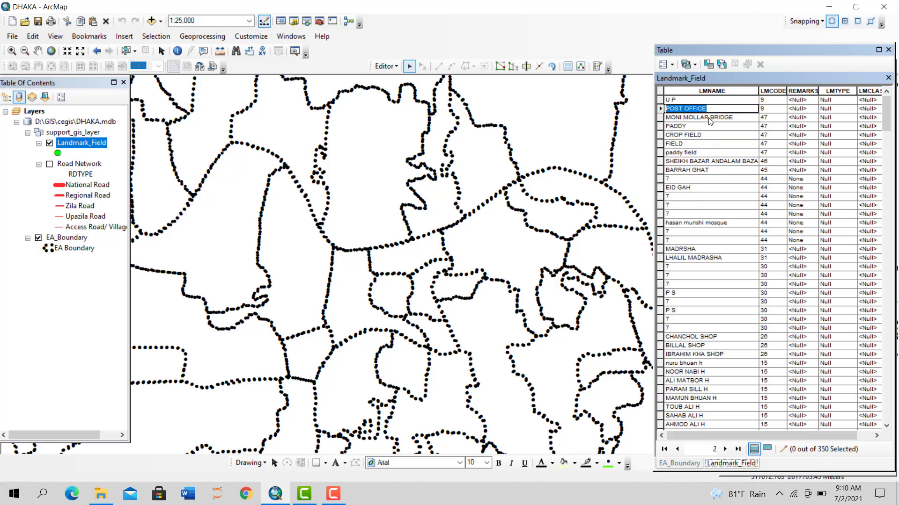
click(708, 117)
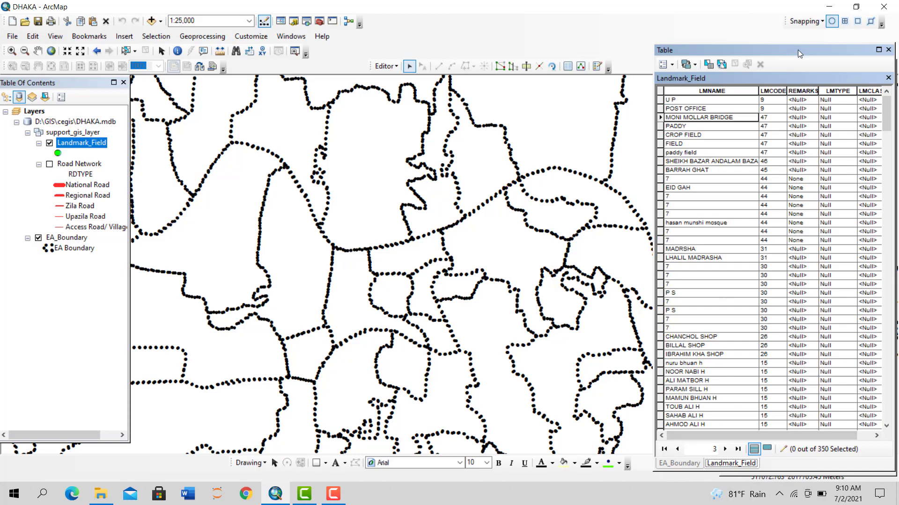
- Reposition the attribute table window over the map and widen it to show all five Landmark_Field fields
drag(797, 50, 632, 137)
scroll(597, 180, up, 1)
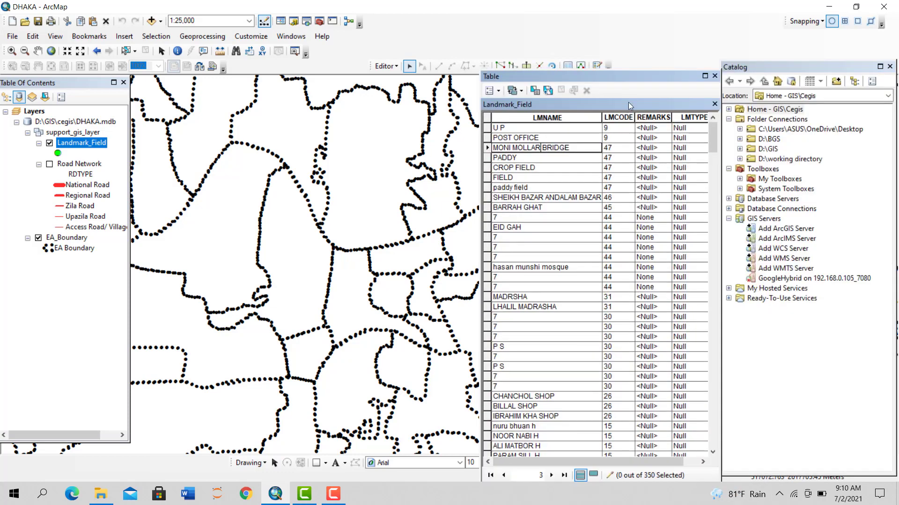
drag(629, 54, 630, 46)
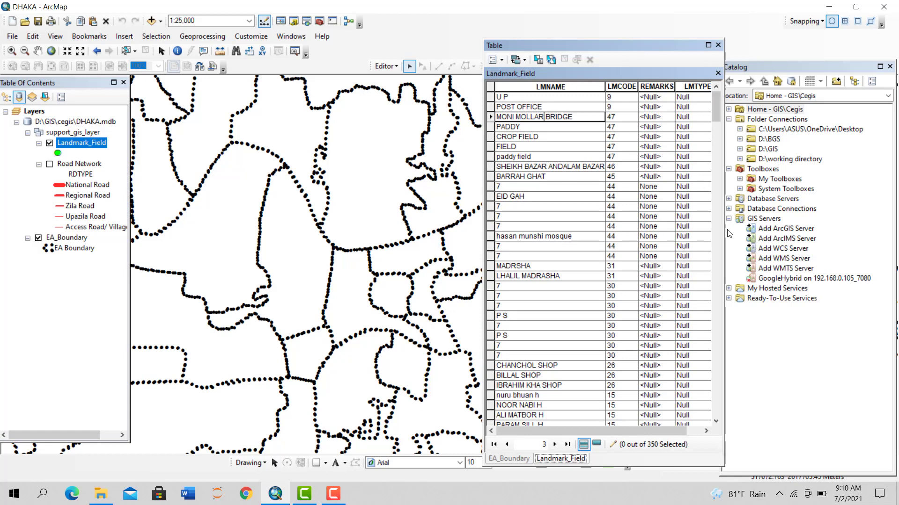
drag(725, 236, 869, 206)
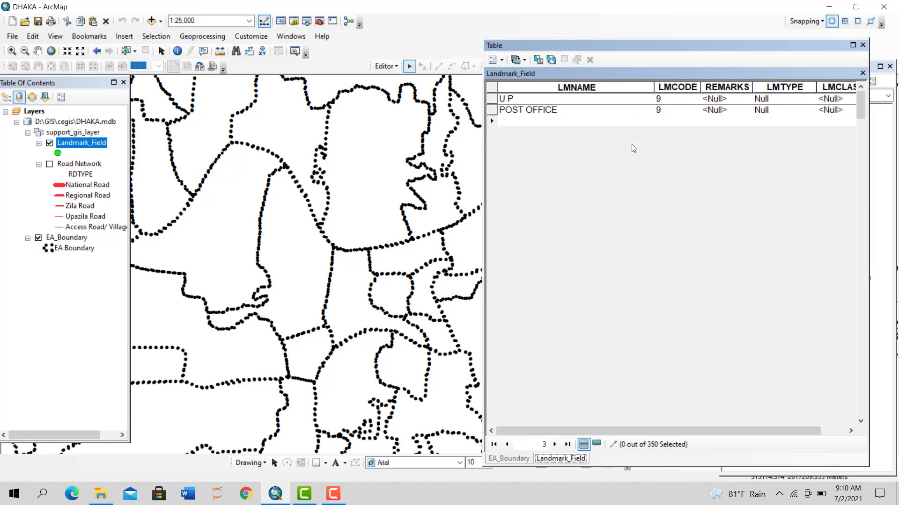
scroll(664, 163, up, 1)
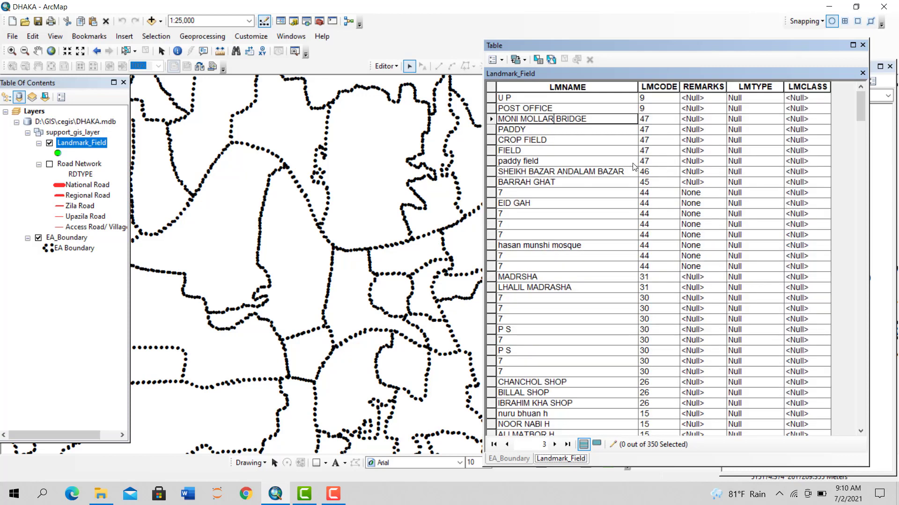
- Examine how the LMNAME, LMCODE, REMARKS and LMTYPE values of the landmark records relate to each other
click(567, 87)
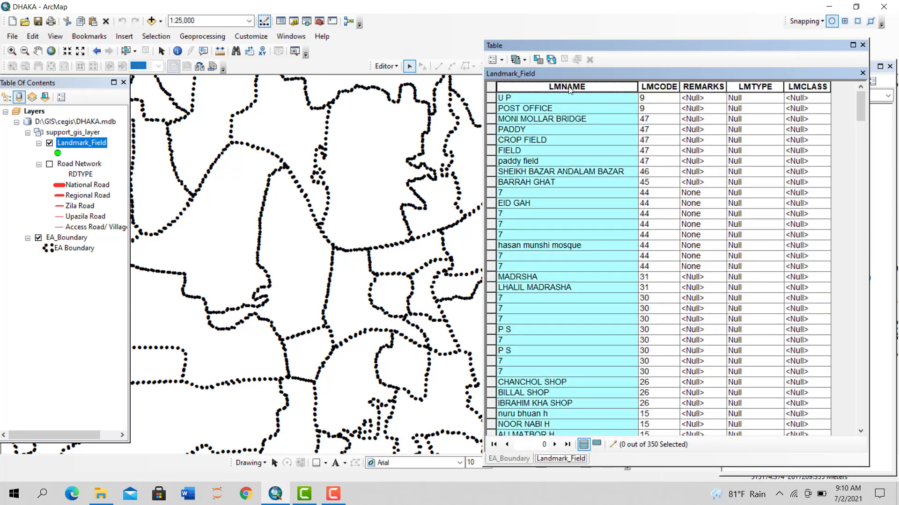
click(659, 87)
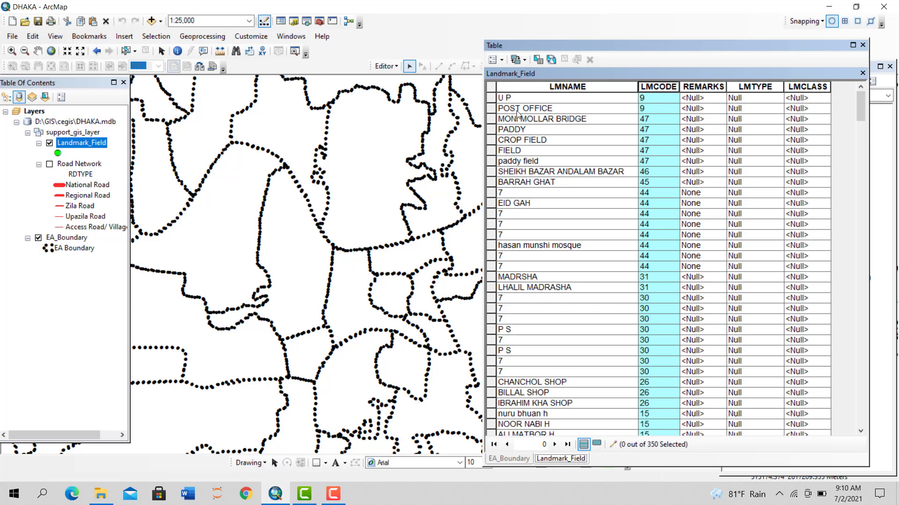
click(652, 119)
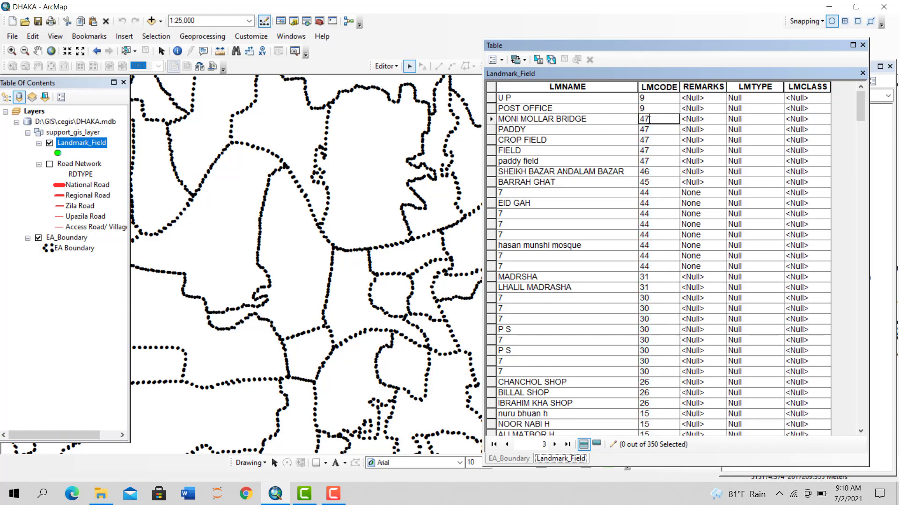
click(651, 119)
key(Down)
key(Down)
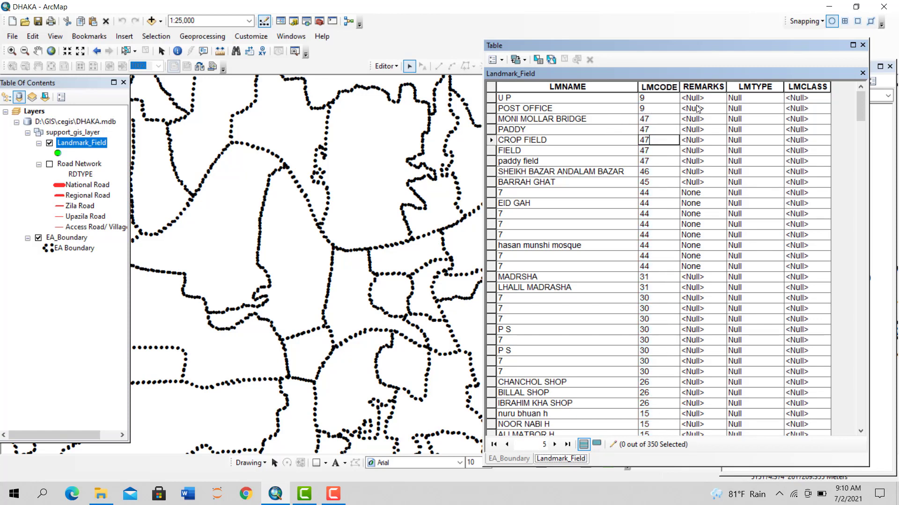
click(755, 87)
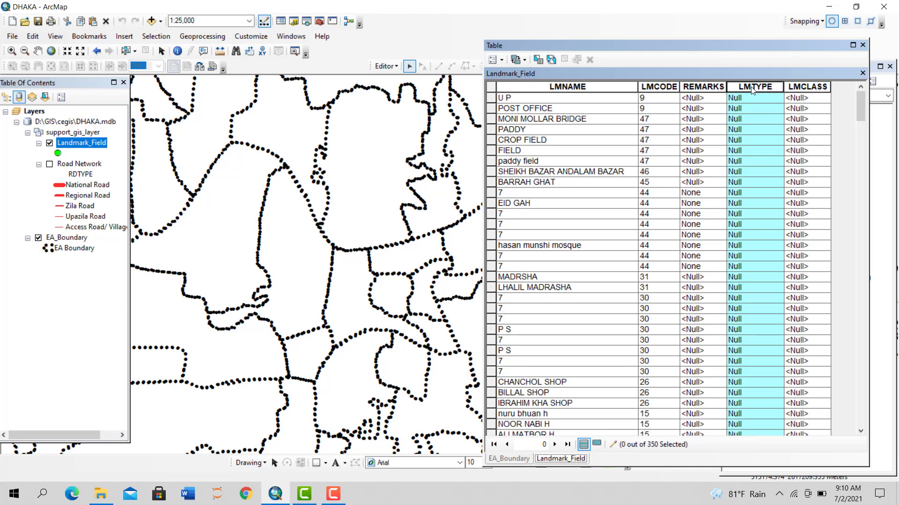
click(647, 193)
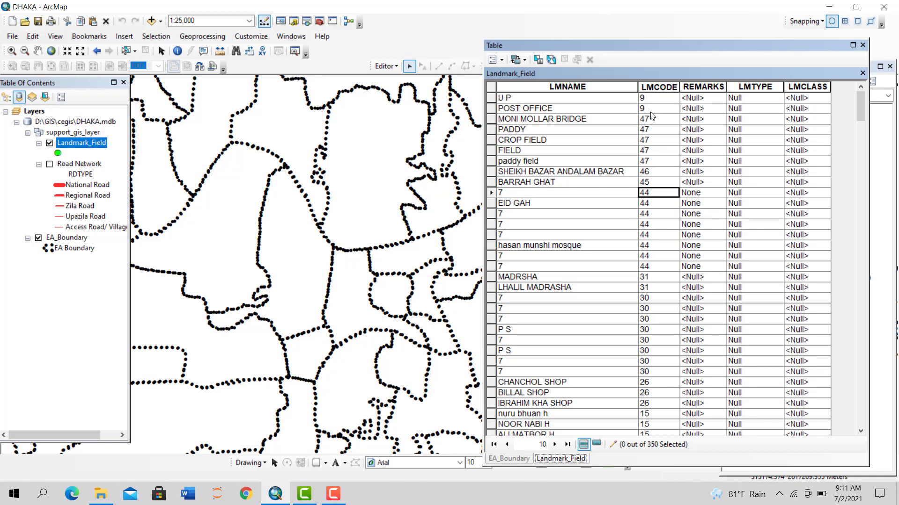
click(702, 88)
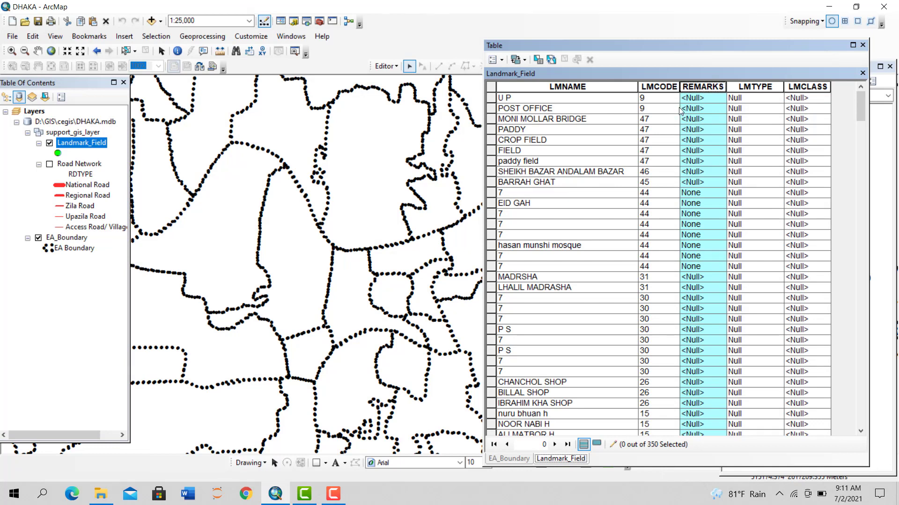
click(653, 193)
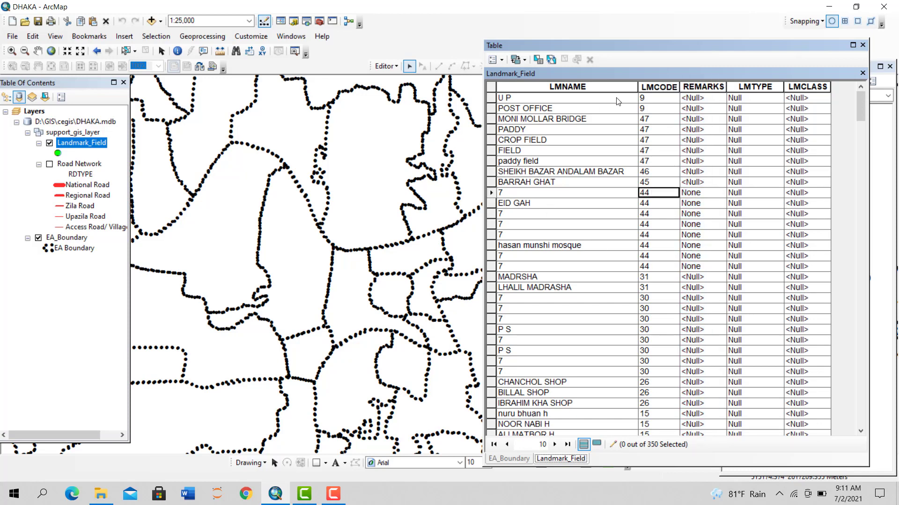
- Sort the Landmark_Field records by LMCODE in descending order
click(664, 88)
double_click(655, 88)
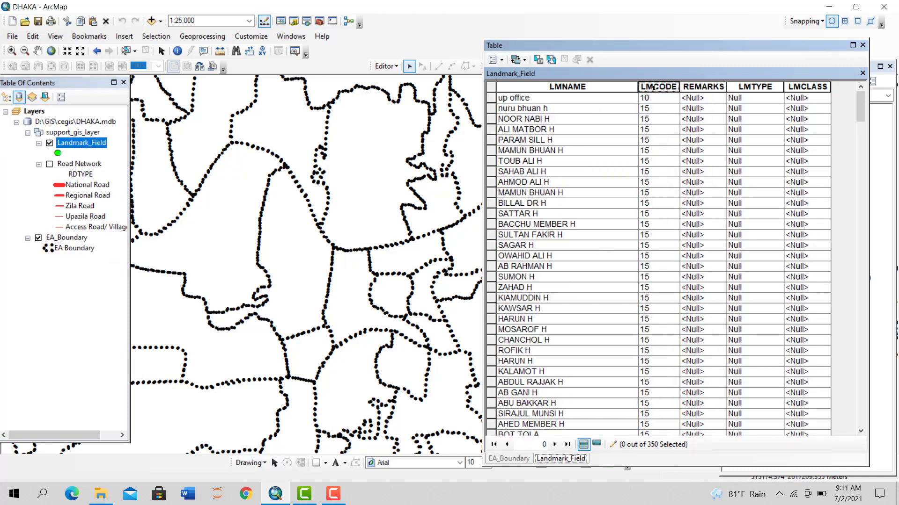
double_click(653, 88)
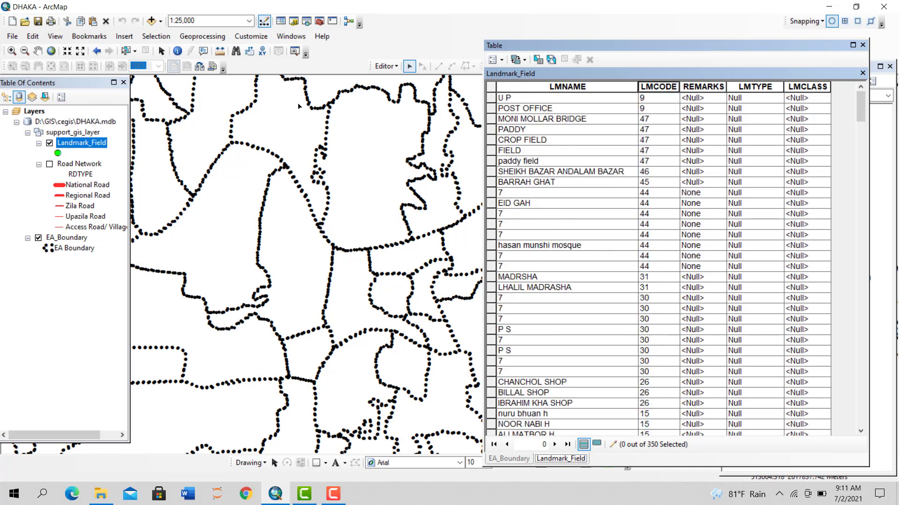
- Select the U P and POST OFFICE records with LMCODE 9 and set their LMTYPE to "office" with the Field Calculator
drag(491, 99, 492, 108)
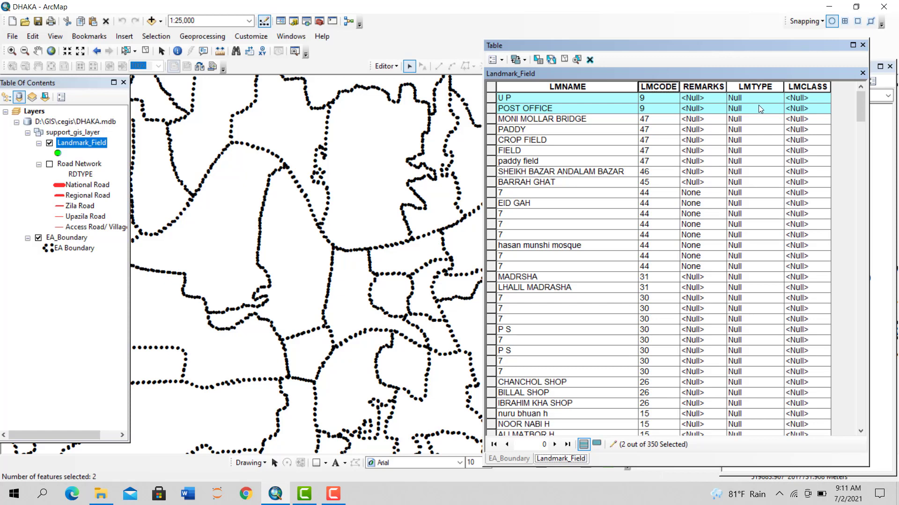
click(756, 88)
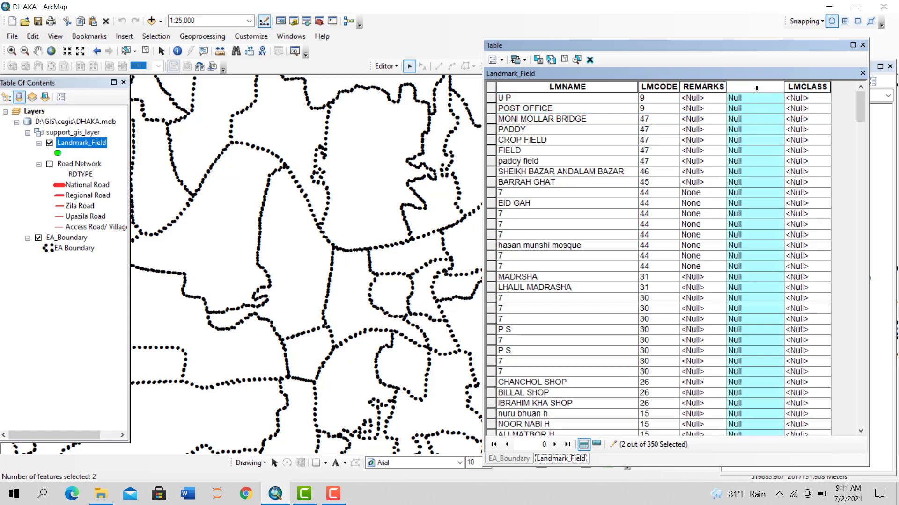
right_click(758, 89)
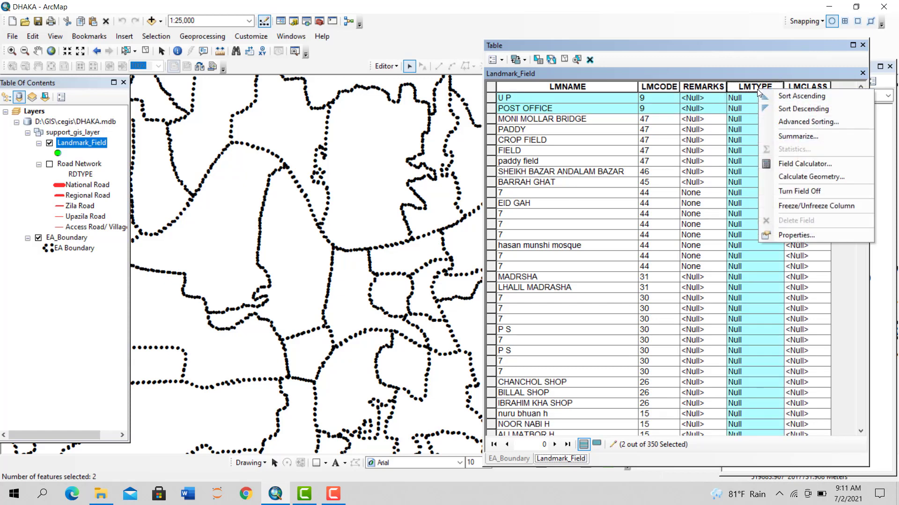
click(799, 164)
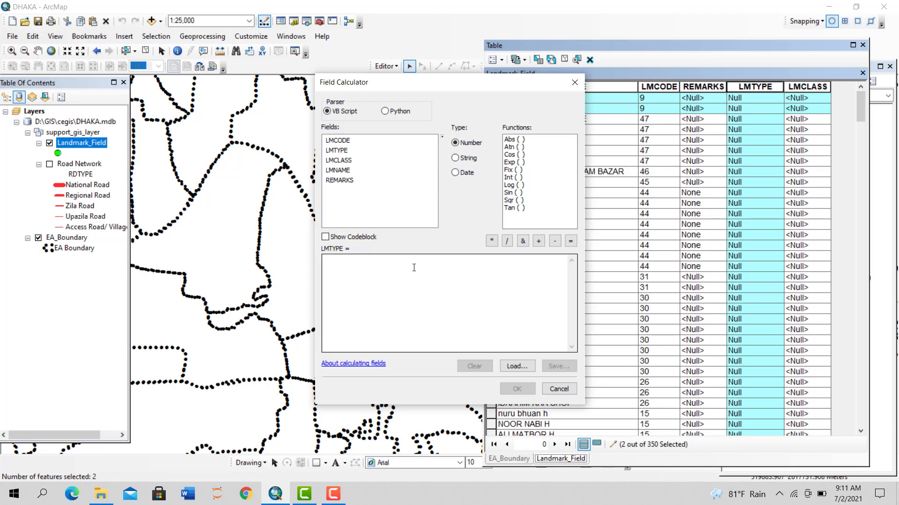
click(340, 259)
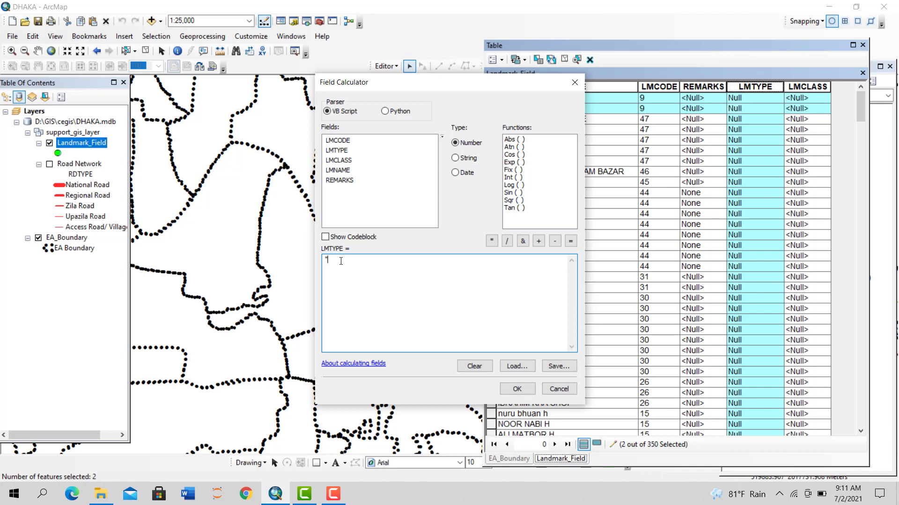
text(office")
click(525, 389)
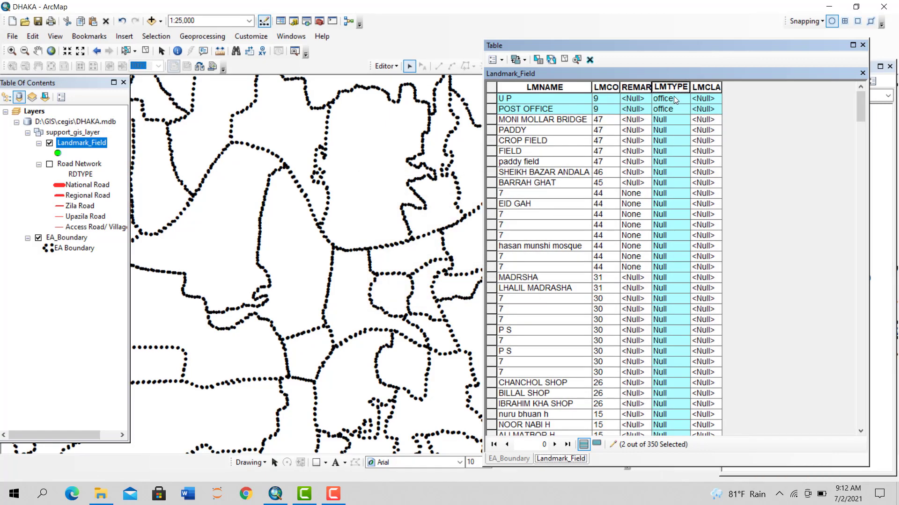
click(670, 108)
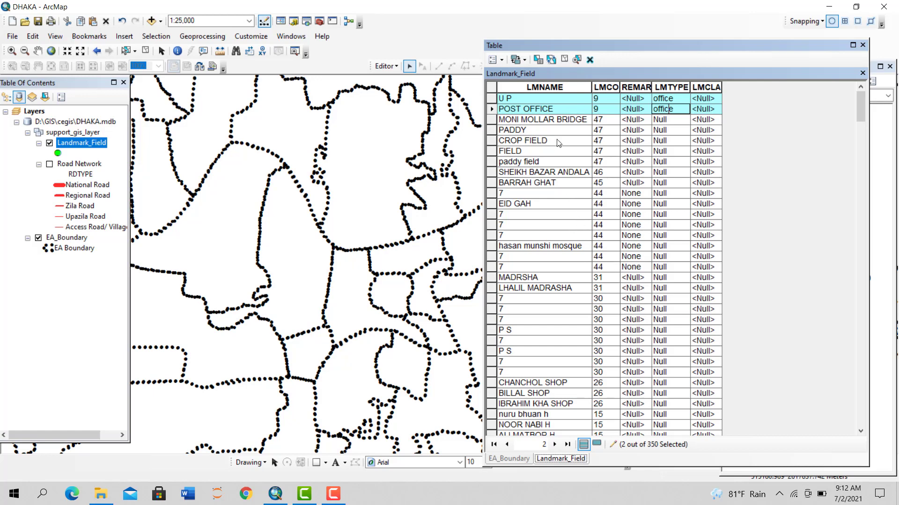
- Select the five records with LMCODE 47, from MONI MOLLAR BRIDGE to paddy field, and highlight the LMTYPE field
click(492, 120)
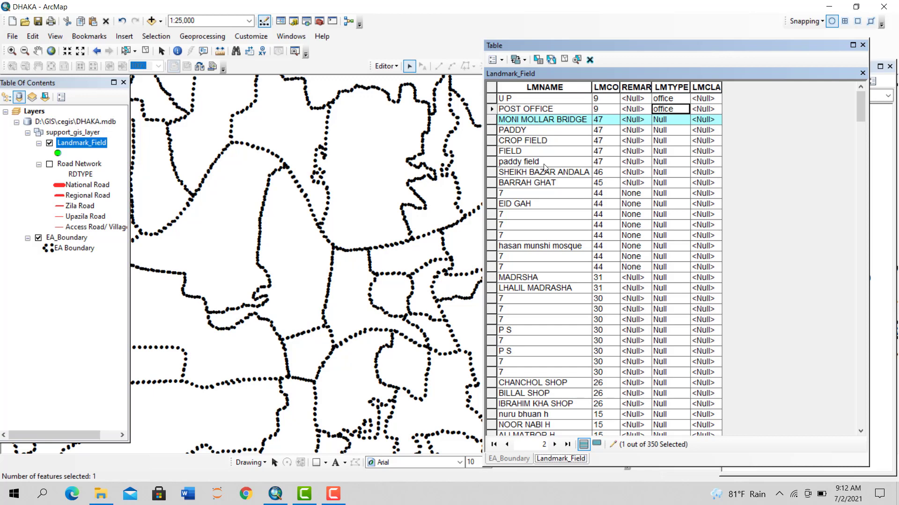
drag(494, 123, 506, 163)
click(667, 88)
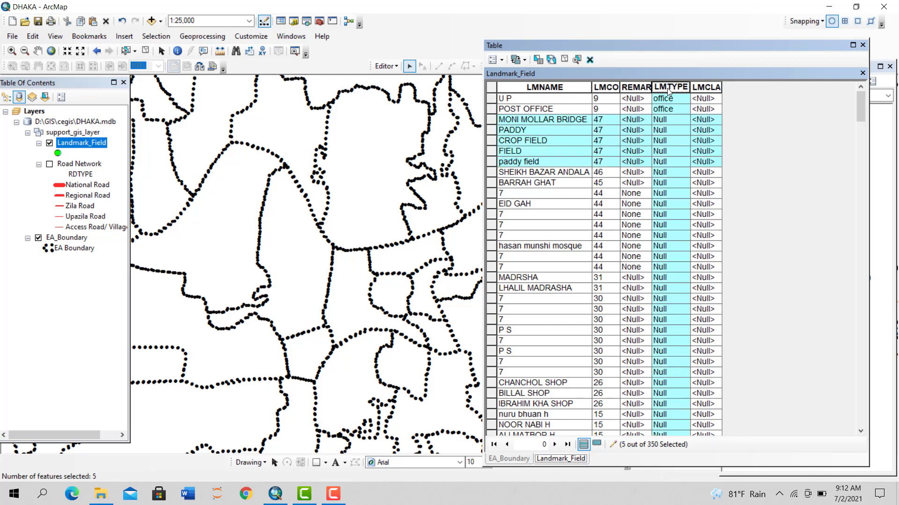
- Try to fill LMTYPE for the selected records with the arbitrary text 'scfbhwfuiew using the Field Calculator
right_click(667, 88)
click(705, 167)
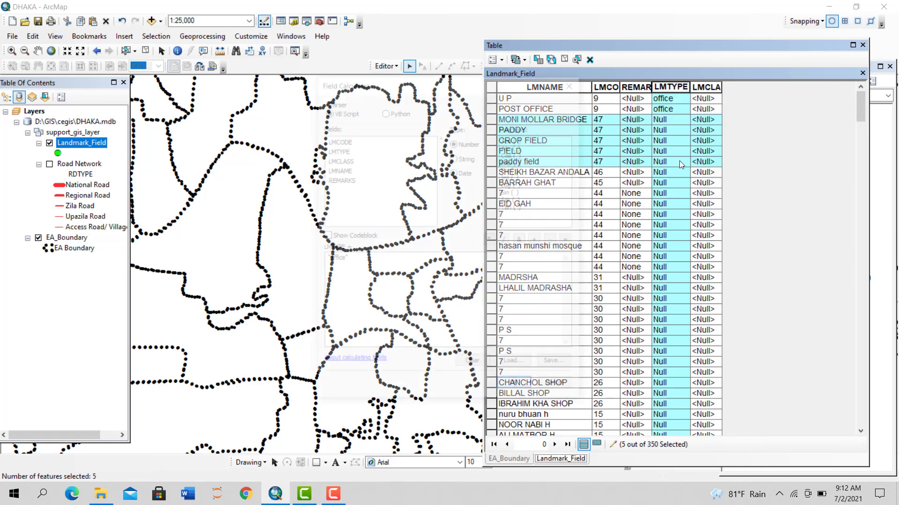
click(361, 263)
key(ctrl+a)
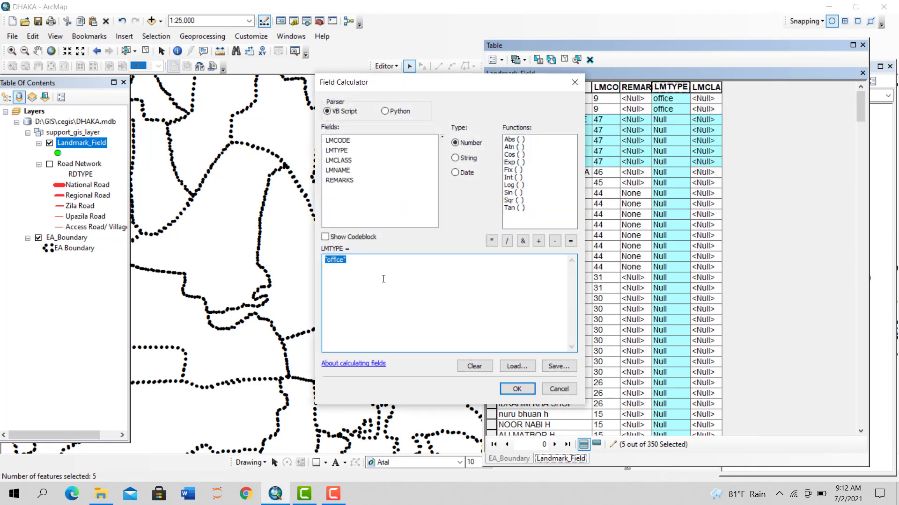
key(BackSpace)
text('cc,snckjdc)
key(BackSpace)
key(BackSpace)
key(BackSpace)
key(BackSpace)
key(BackSpace)
key(BackSpace)
key(BackSpace)
key(BackSpace)
key(BackSpace)
text('scfbhwfuiew)
click(528, 394)
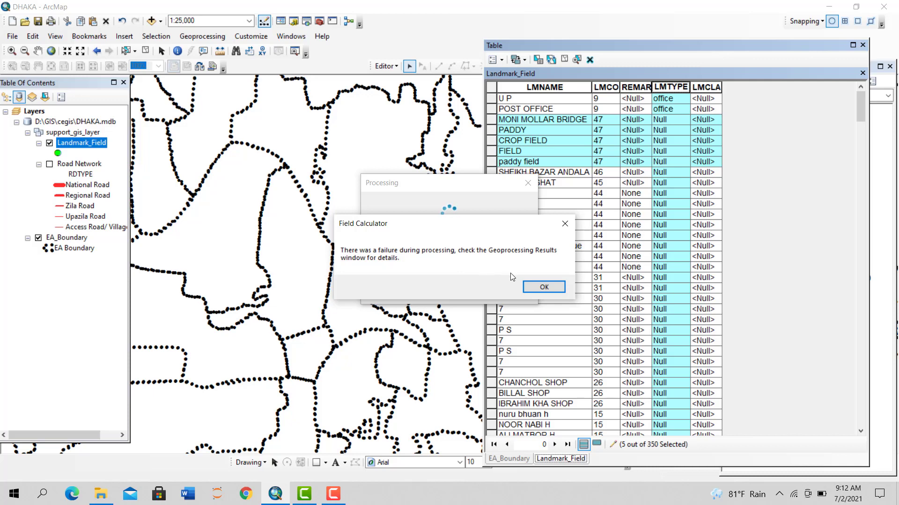
click(541, 287)
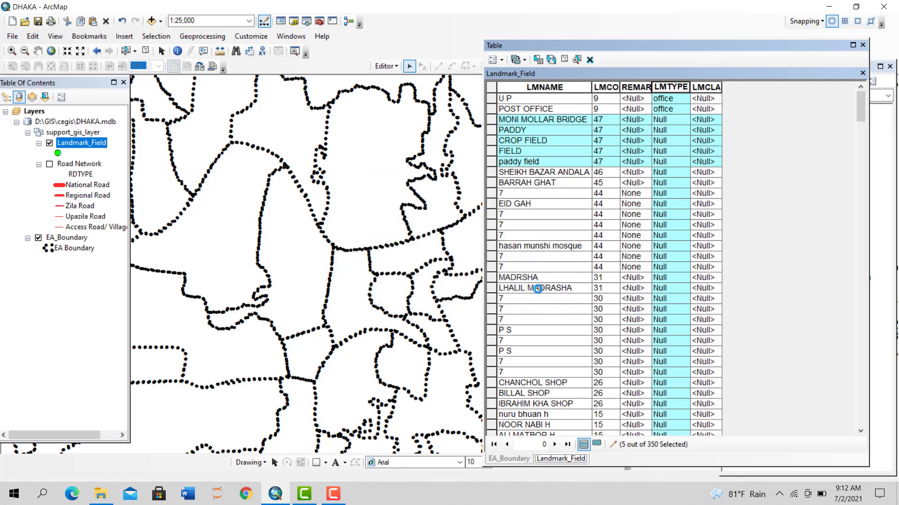
- Try to fill LMTYPE for the selected LMCODE 47 records with the single-quoted text 'dfj' using the Field Calculator's VB Script parser
right_click(667, 86)
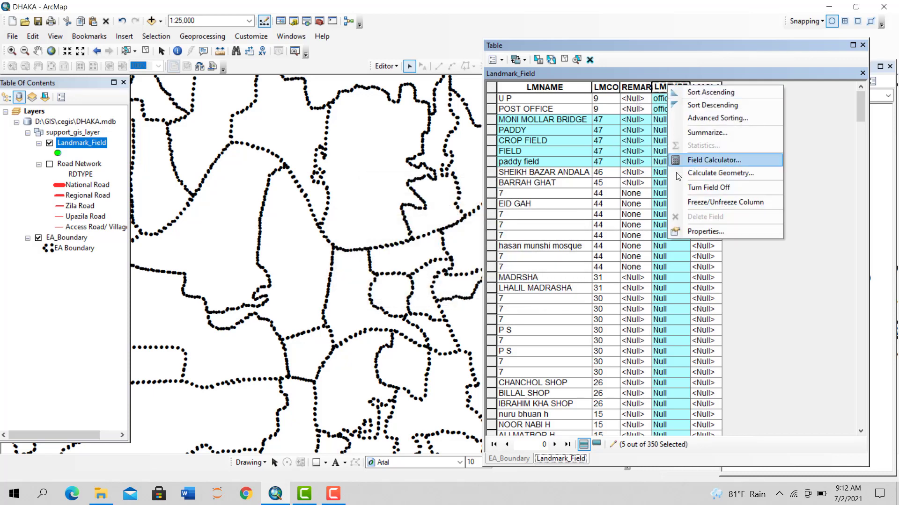
click(685, 160)
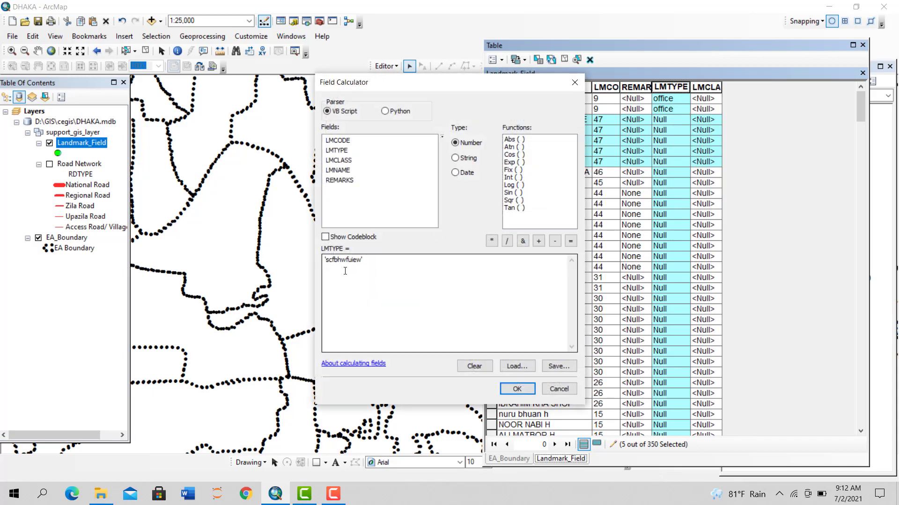
drag(373, 263, 256, 267)
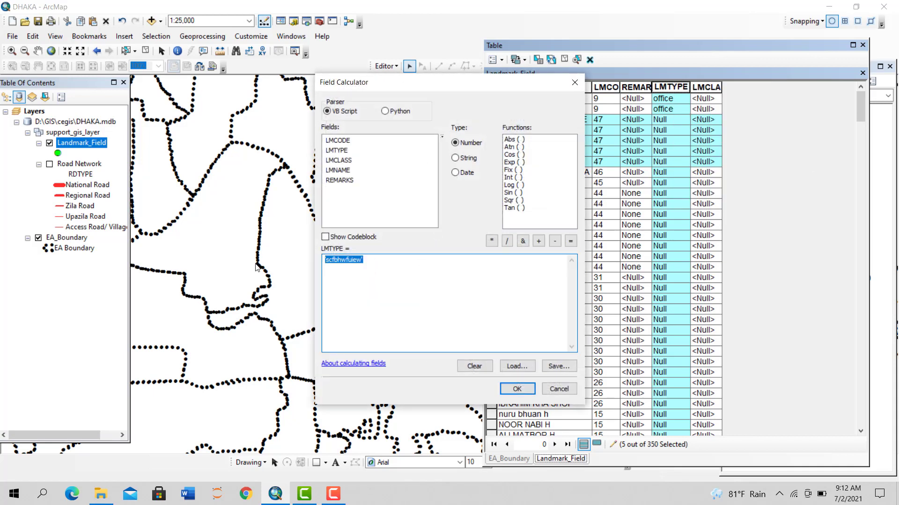
key(Delete)
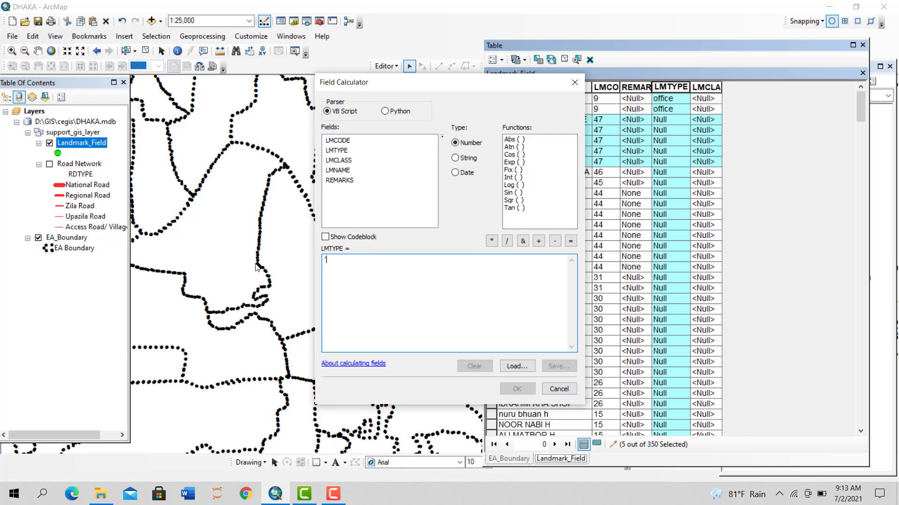
text('dfj)
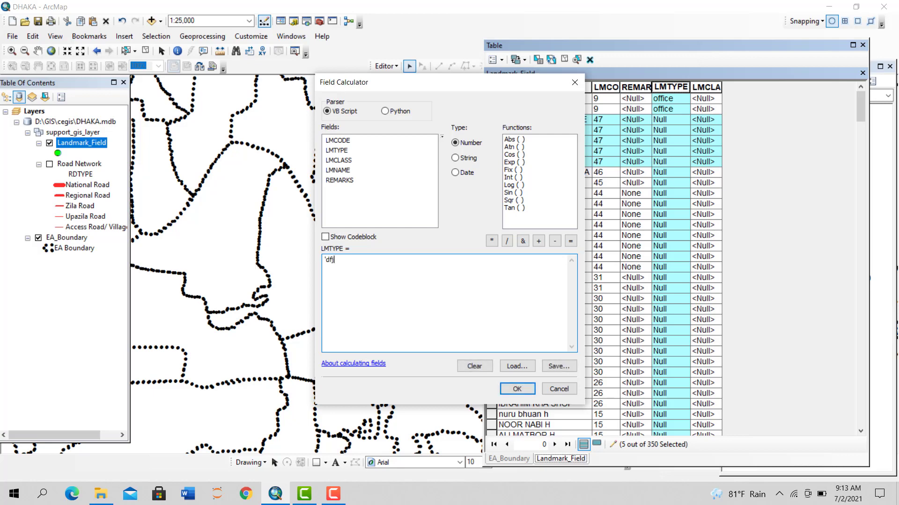
click(523, 389)
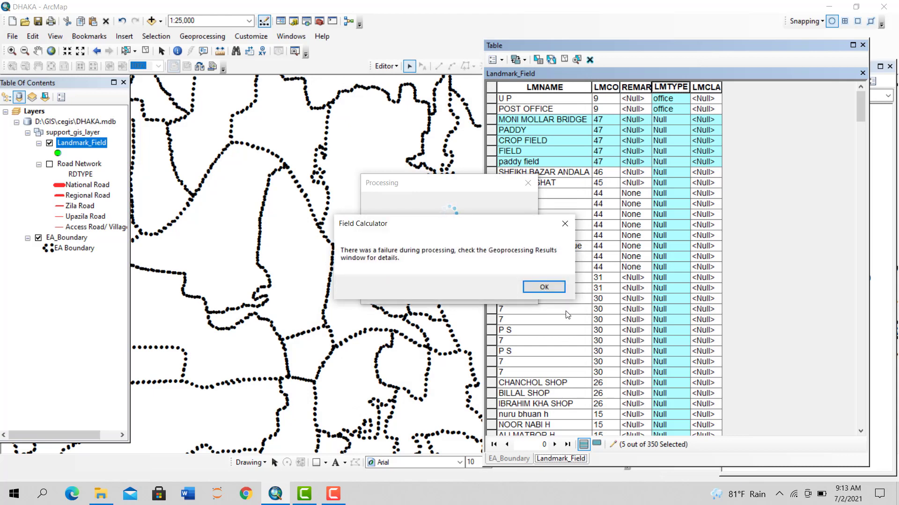
click(550, 287)
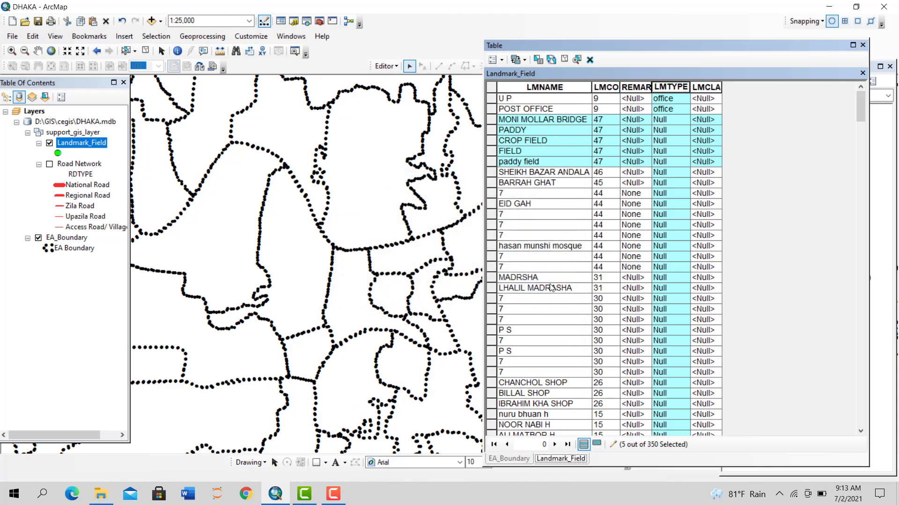
- Fill LMTYPE for the selected LMCODE 47 records with the double-quoted text "jnje" using the Field Calculator
right_click(674, 88)
click(698, 160)
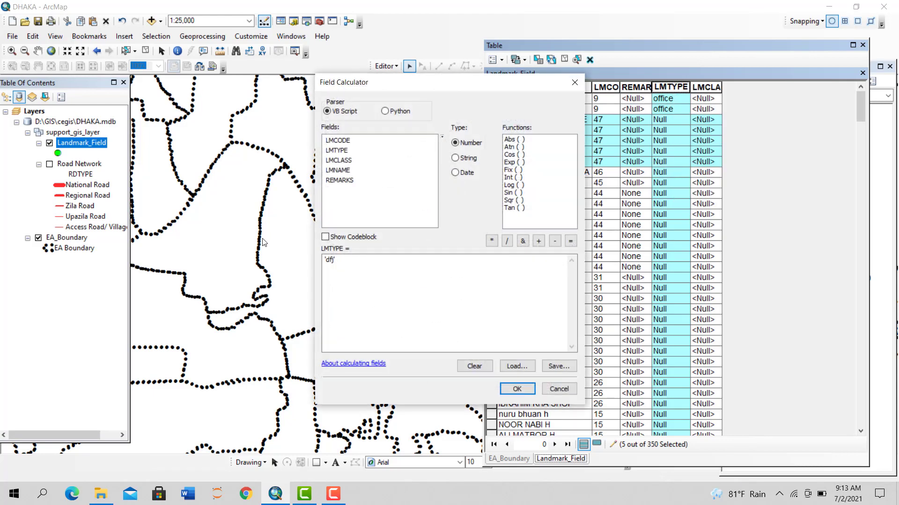
key(ctrl+a)
key(BackSpace)
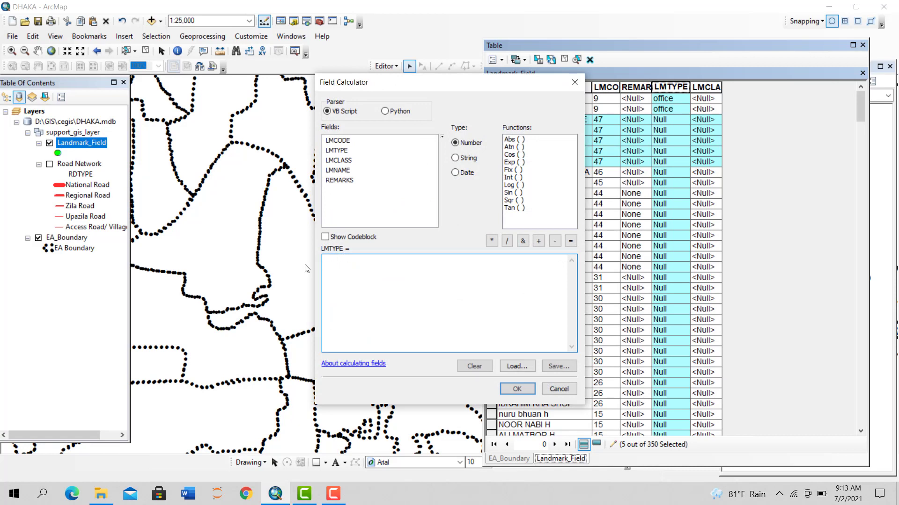
text(')
text(jnje)
click(517, 389)
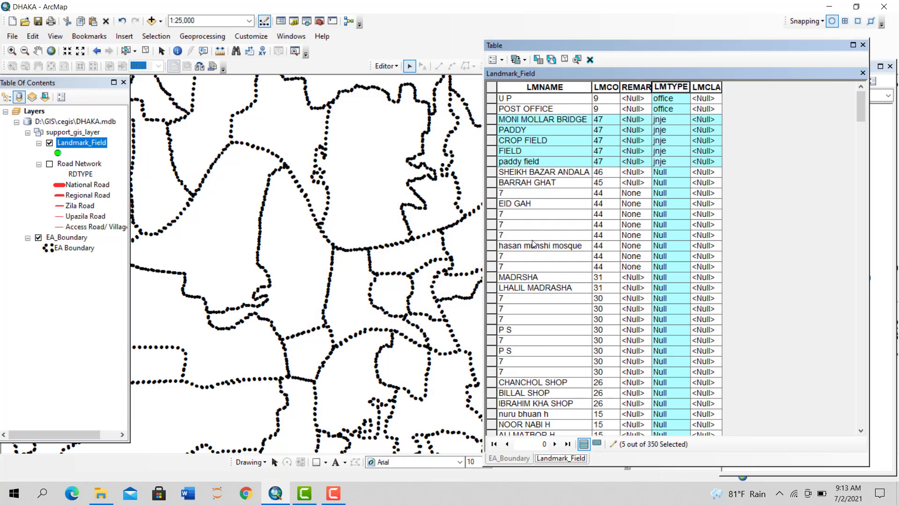
- Set LMTYPE of the selected LMCODE 47 records to 'ddfsdjk' using the Field Calculator's Python parser, and clear the selection
right_click(672, 89)
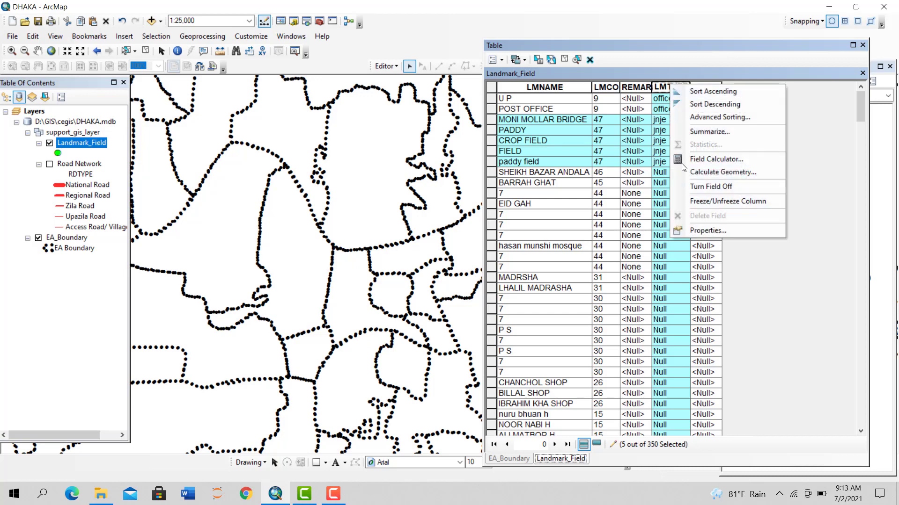
click(752, 159)
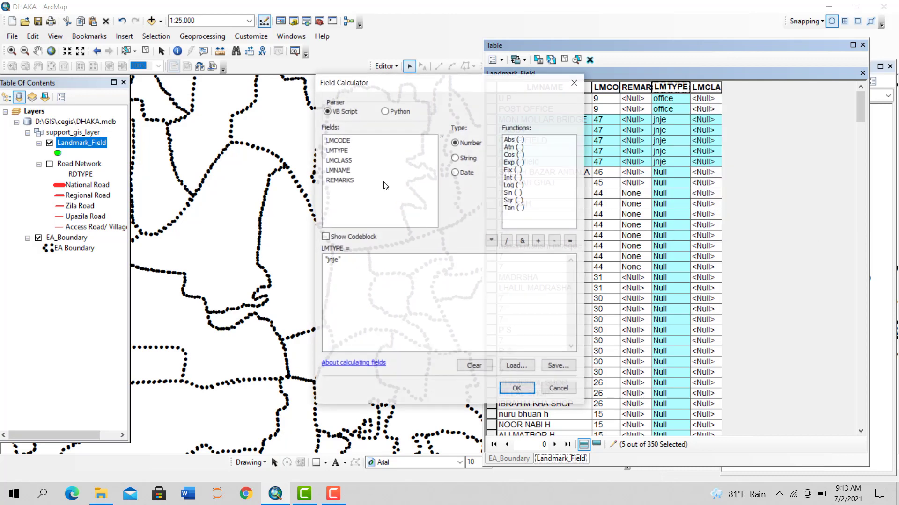
click(385, 112)
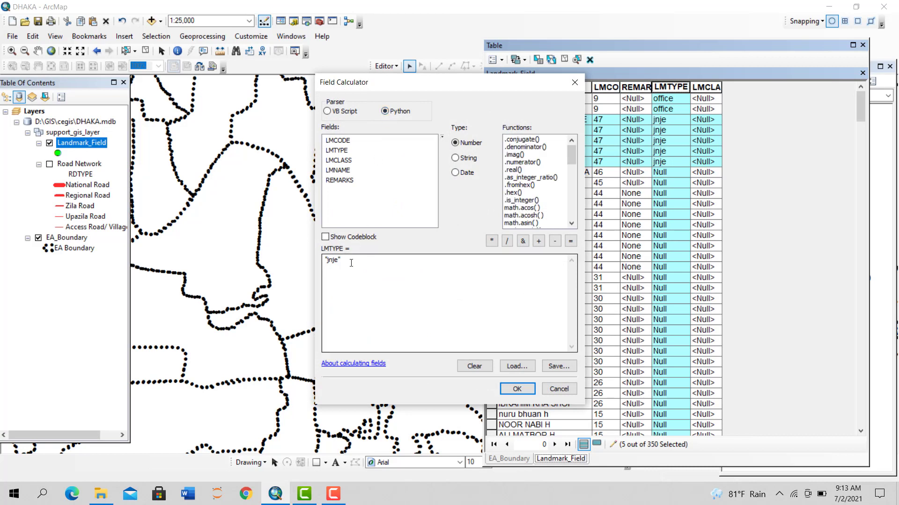
drag(351, 263, 263, 276)
key(BackSpace)
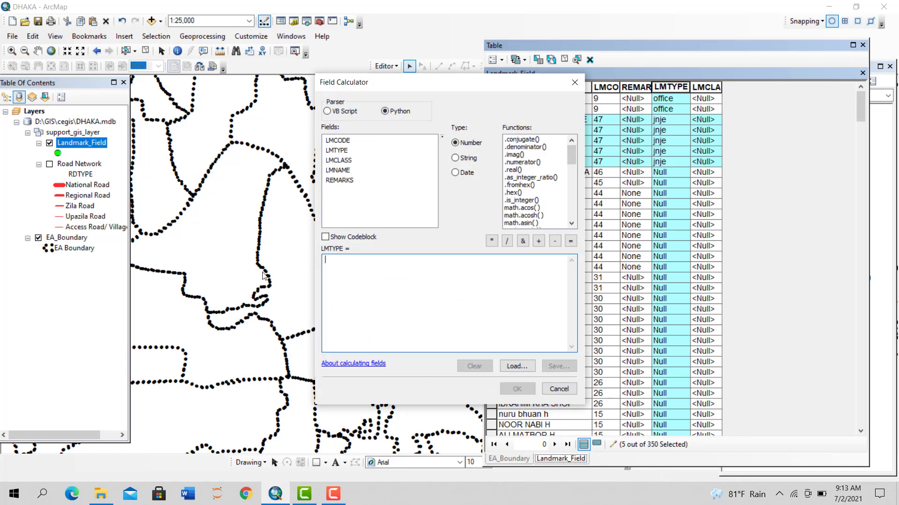
text('ddfsdjk)
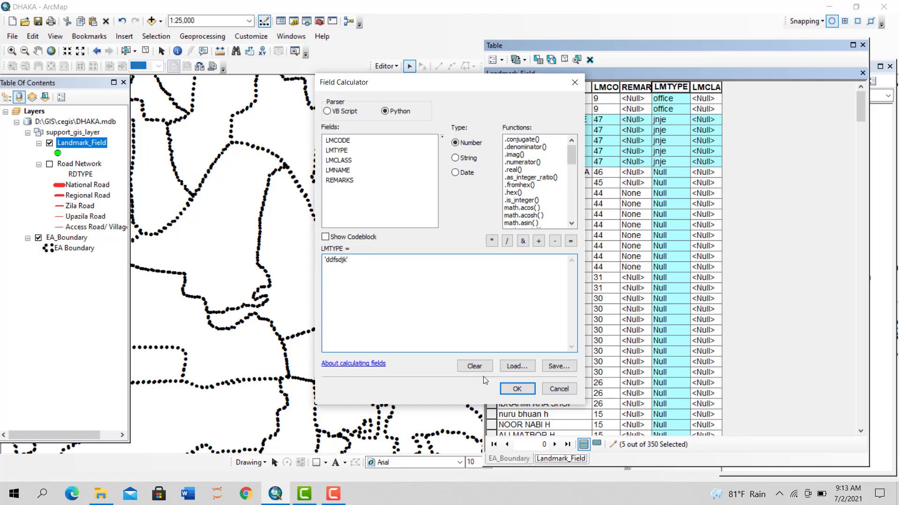
click(516, 389)
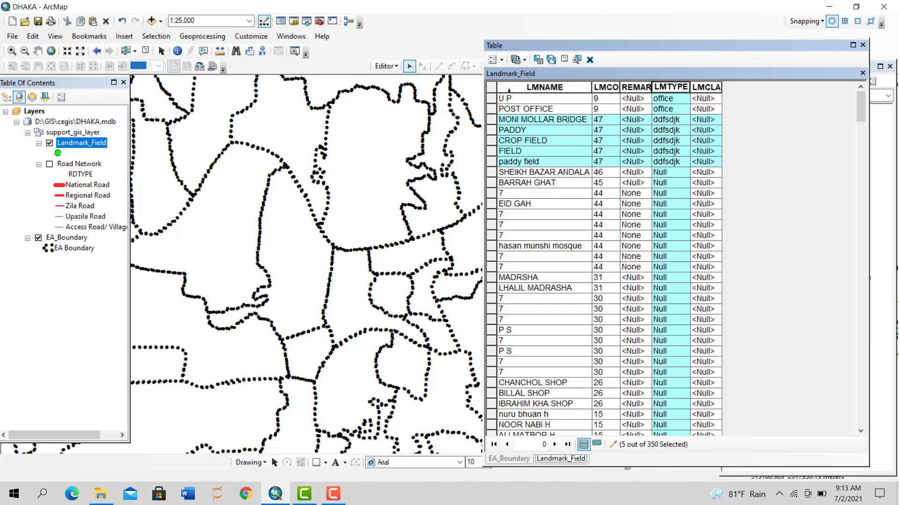
click(563, 59)
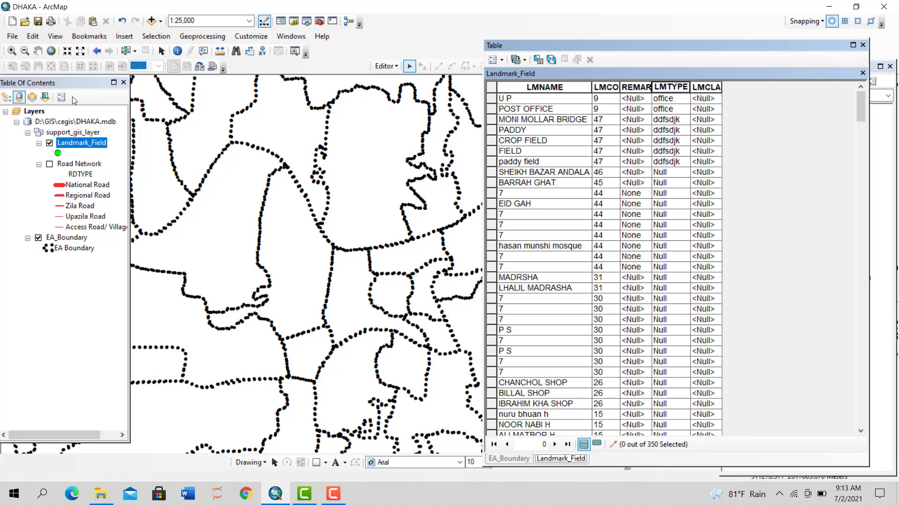
- Widen the LMCODE column and select the Landmark_Field records by attributes with the expression [LMCODE] = '44'
click(155, 36)
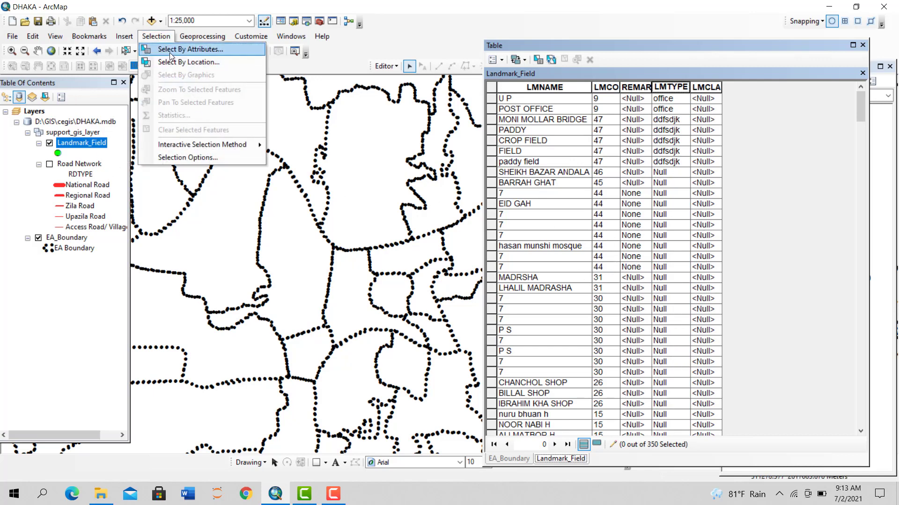
click(171, 51)
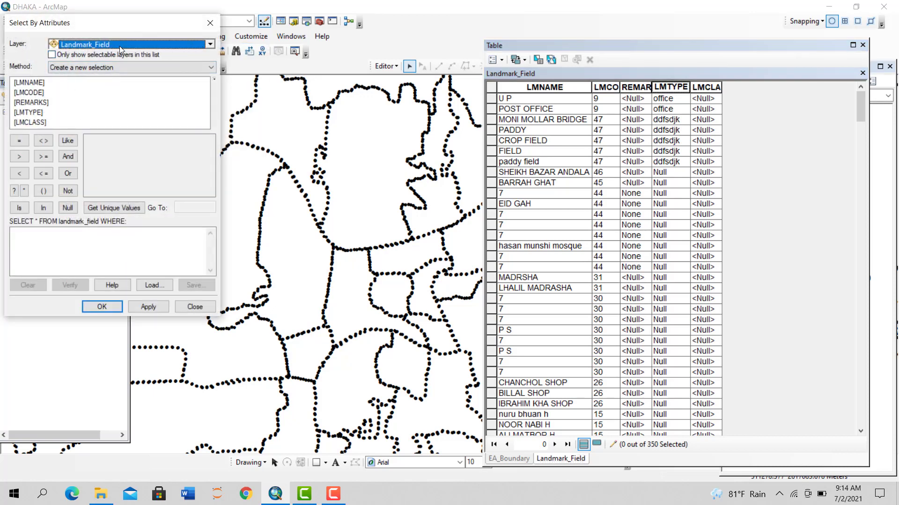
click(606, 91)
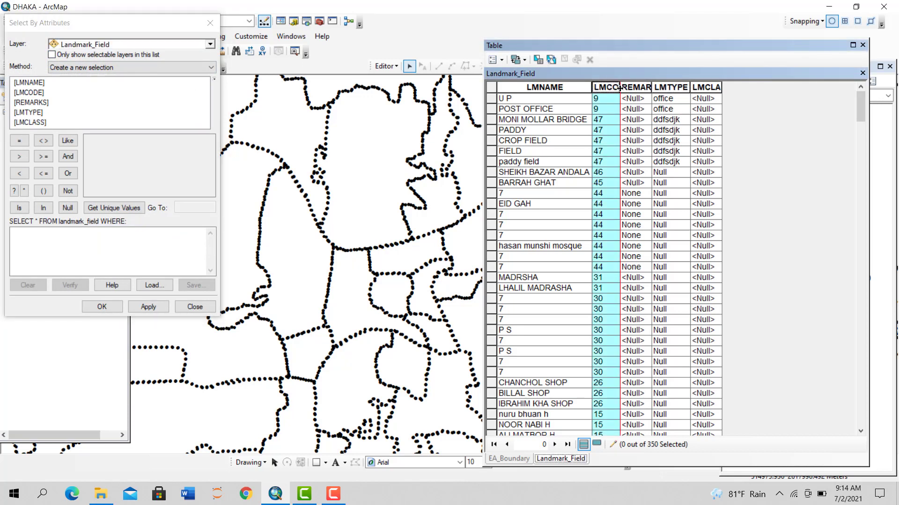
drag(621, 88, 633, 90)
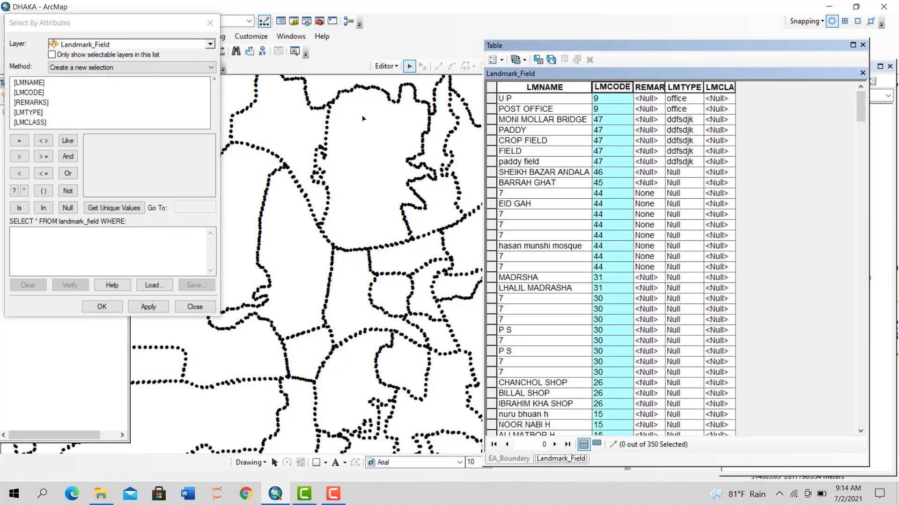
click(29, 93)
double_click(29, 93)
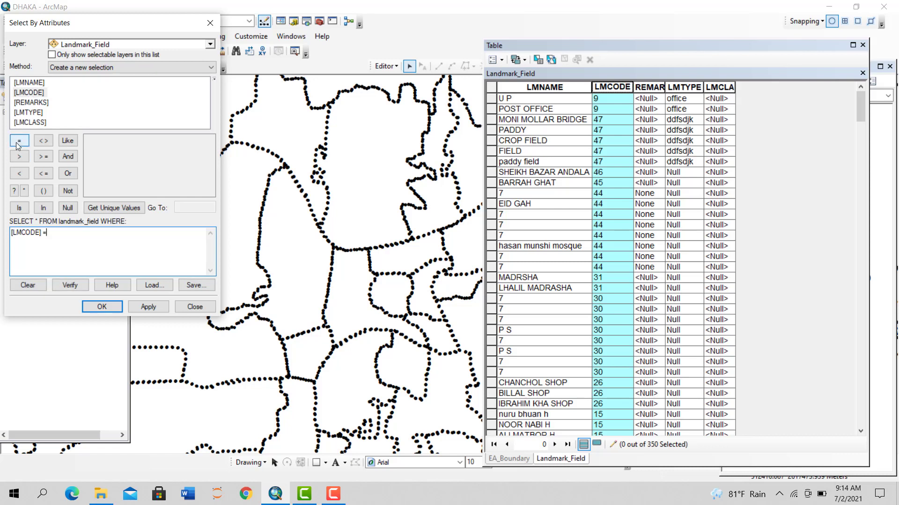
click(16, 144)
click(120, 210)
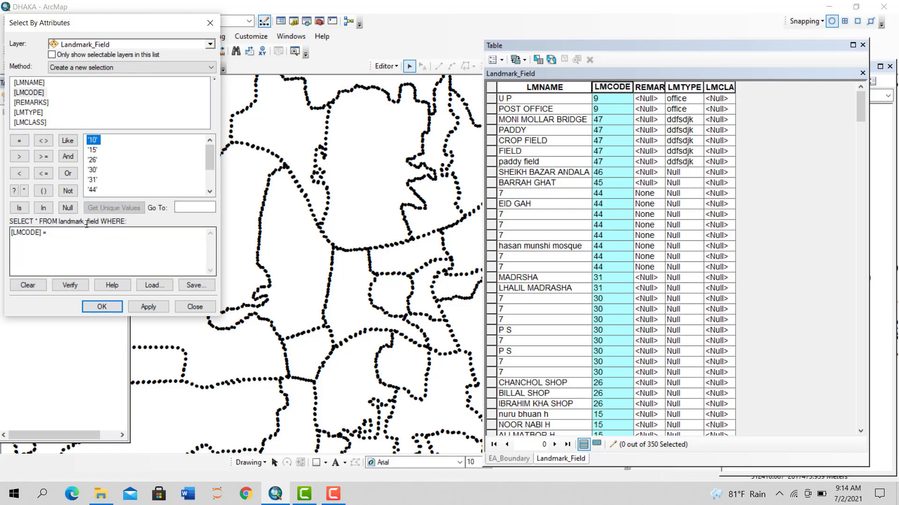
double_click(93, 190)
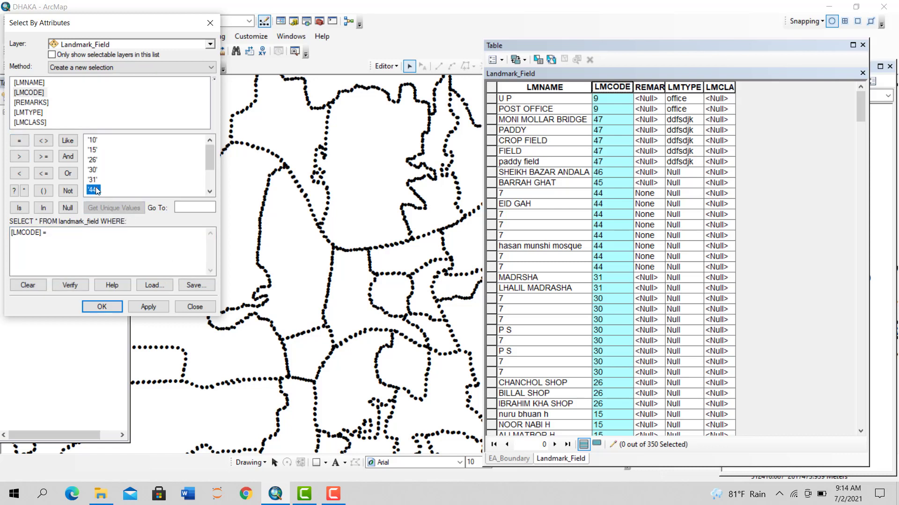
click(138, 308)
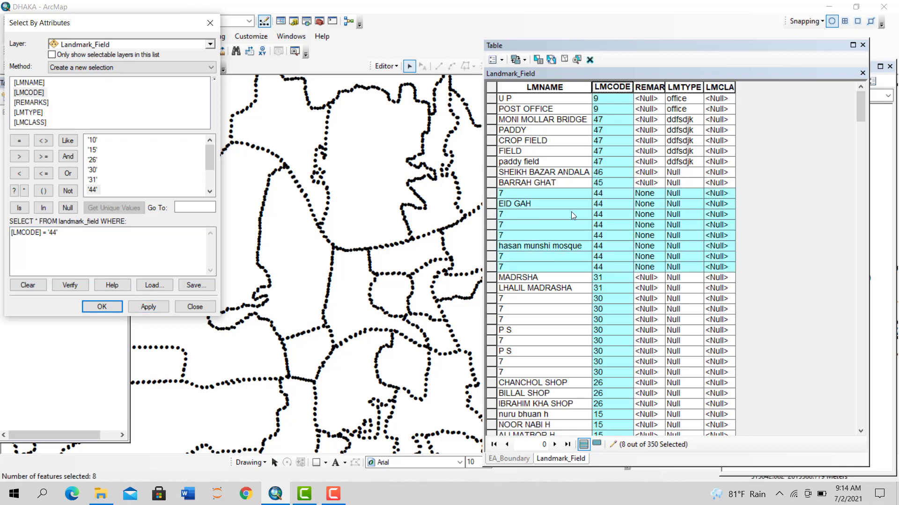
scroll(555, 265, down, 4)
scroll(568, 269, up, 4)
- Set LMTYPE of the selected LMCODE 44 records to "mosque/temple" with the Field Calculator
click(620, 84)
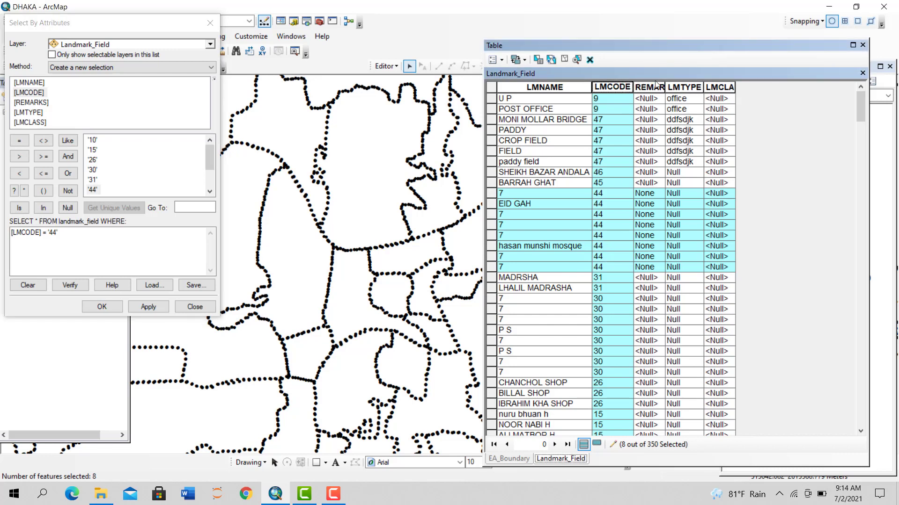
click(688, 88)
right_click(693, 92)
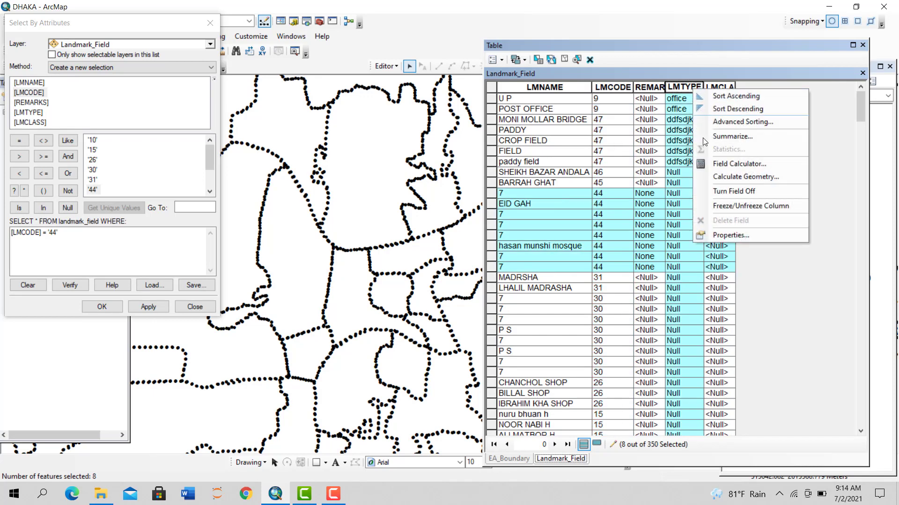
click(727, 164)
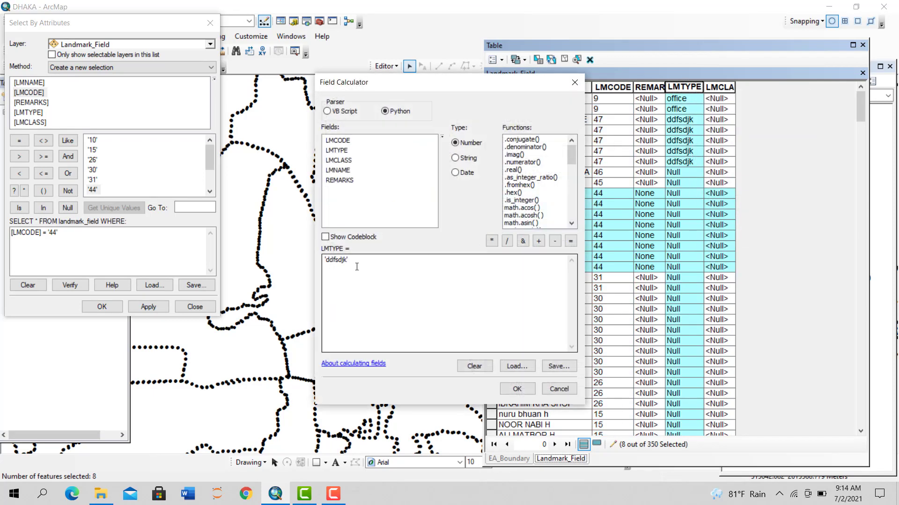
drag(356, 267, 269, 254)
text(')
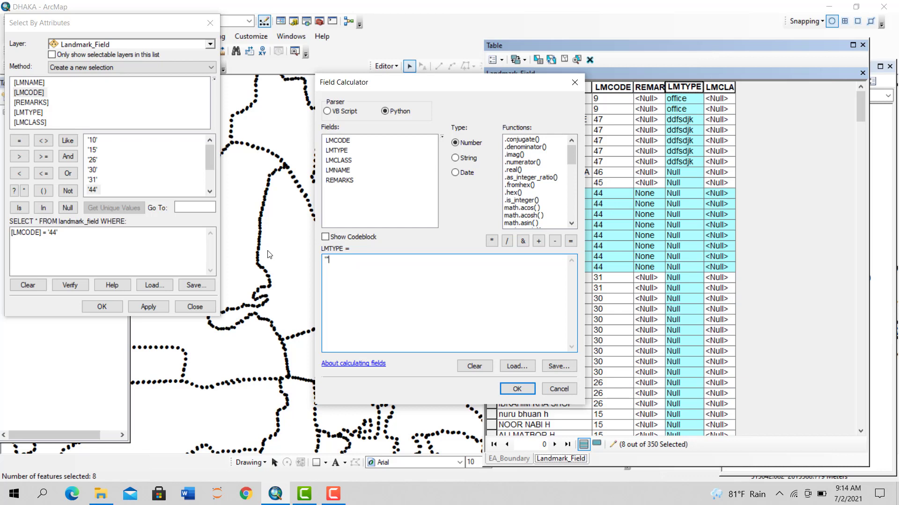
key(BackSpace)
text(')
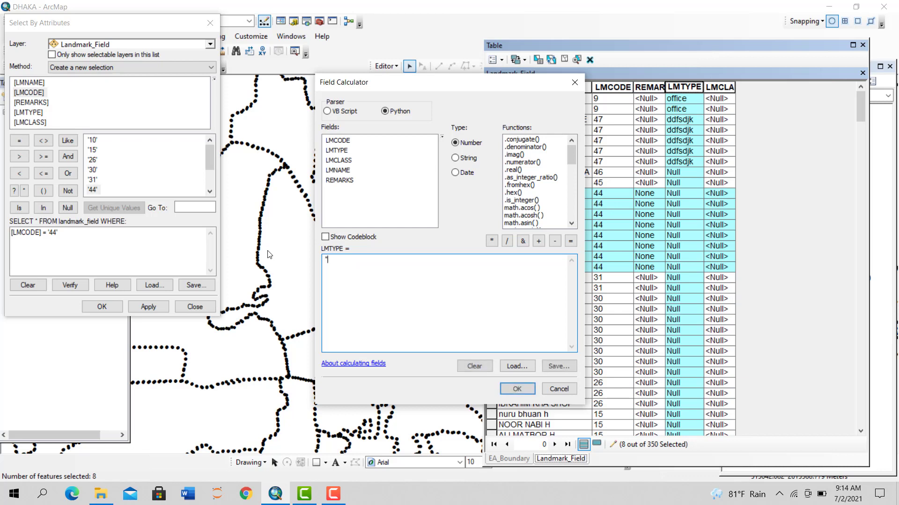
text(mosq)
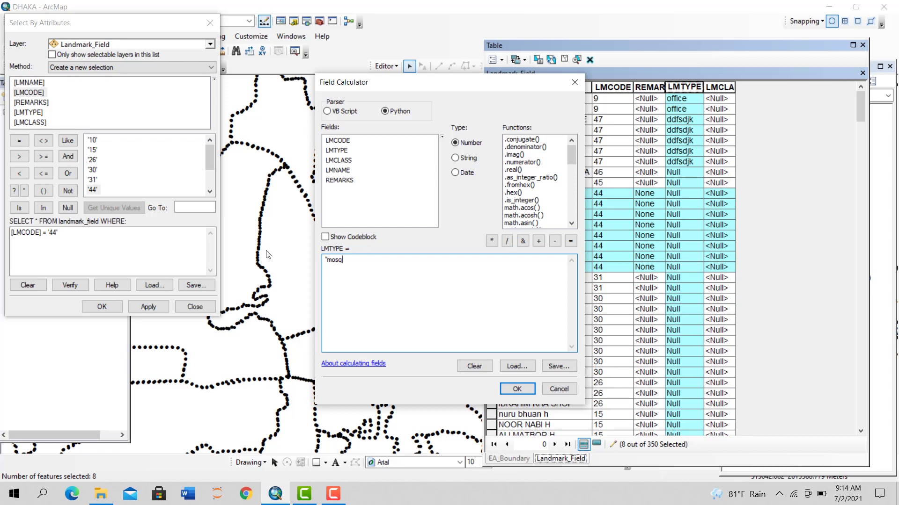
text(ue/temple)
click(521, 391)
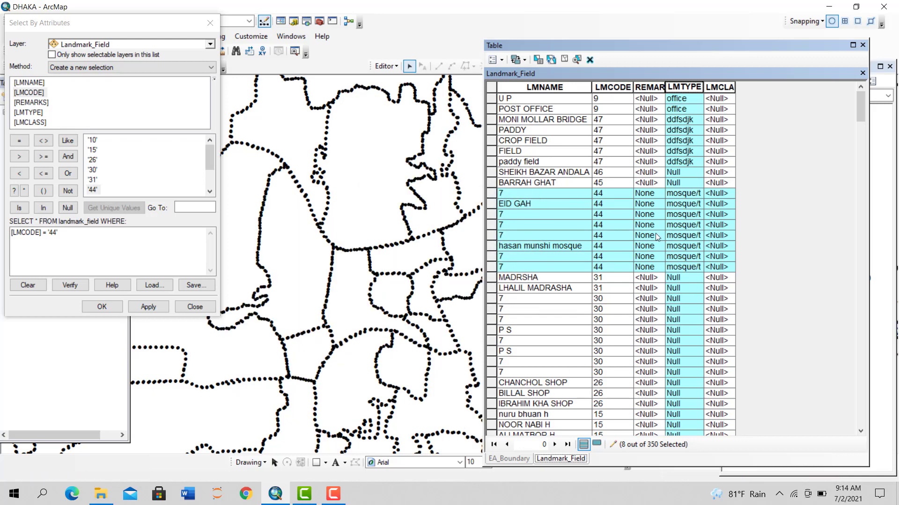
- Widen the LMTYPE column to show its full text and check the entries of the LMCODE 44 records
drag(703, 87, 736, 90)
click(697, 225)
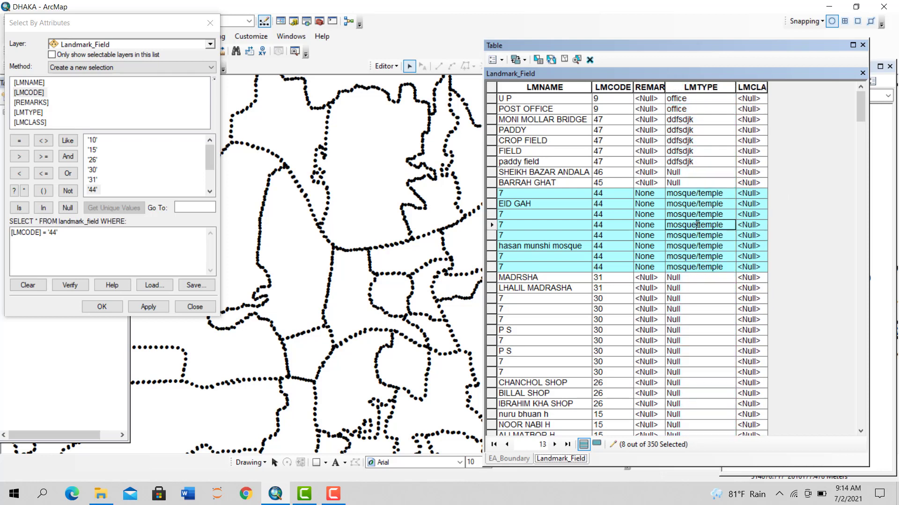
click(696, 193)
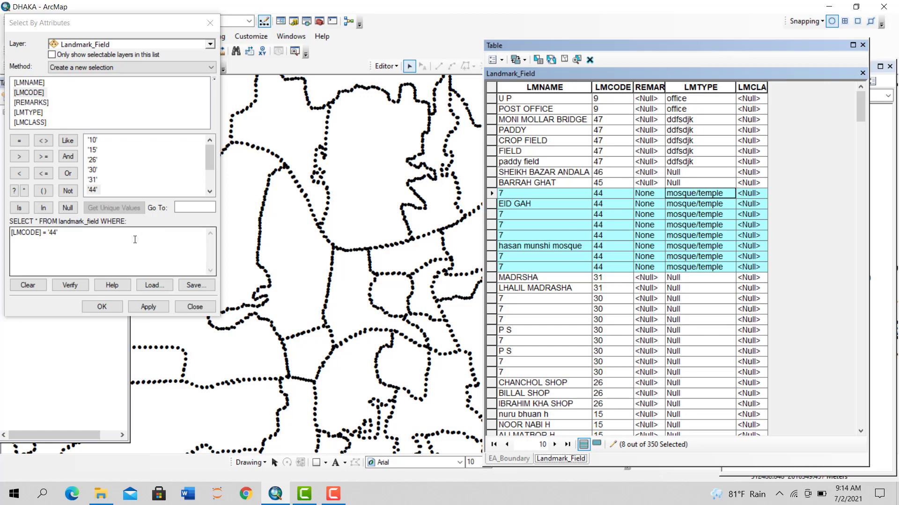
scroll(543, 285, down, 5)
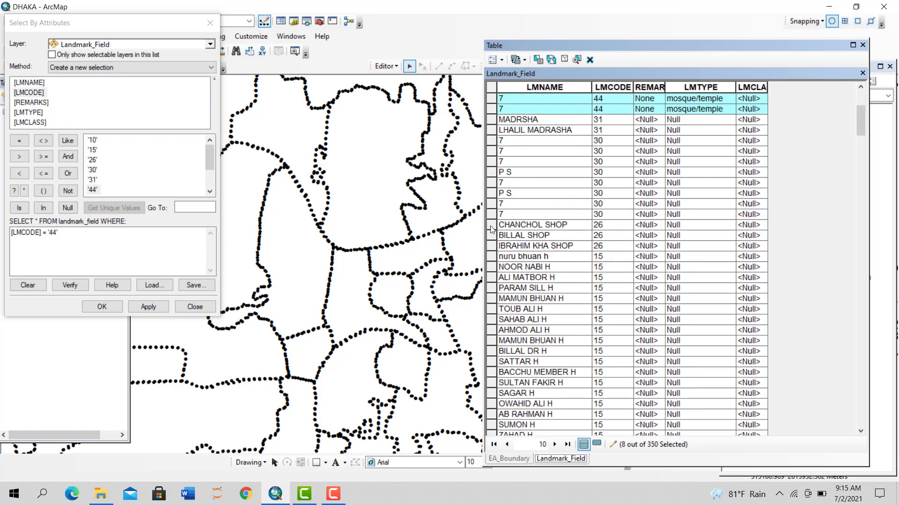
- Extend the [LMCODE] = '44' selection expression with an AND condition matching [LMNAME] to its fourth listed unique value
click(97, 241)
click(80, 233)
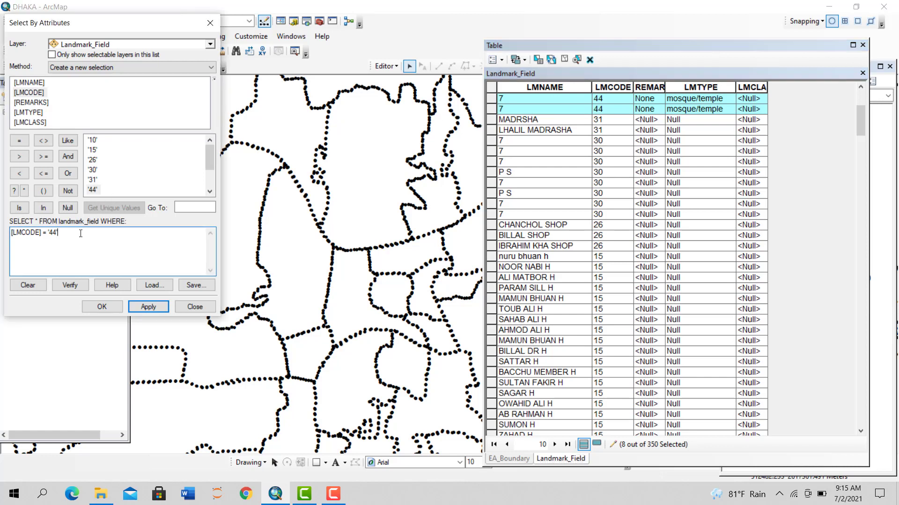
click(70, 158)
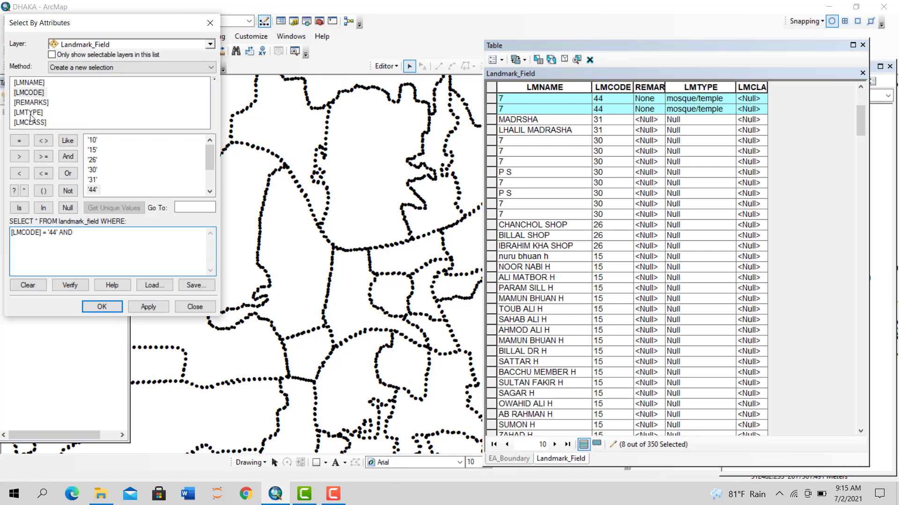
double_click(23, 84)
click(21, 139)
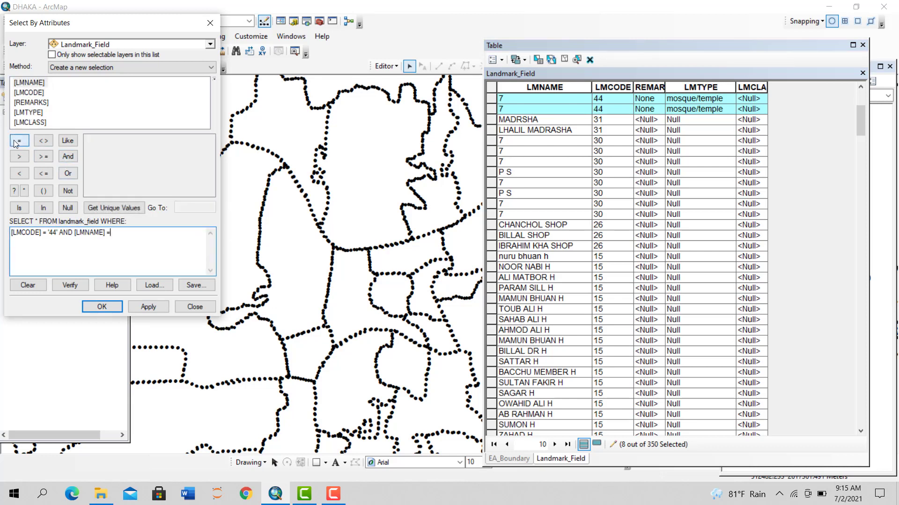
click(113, 208)
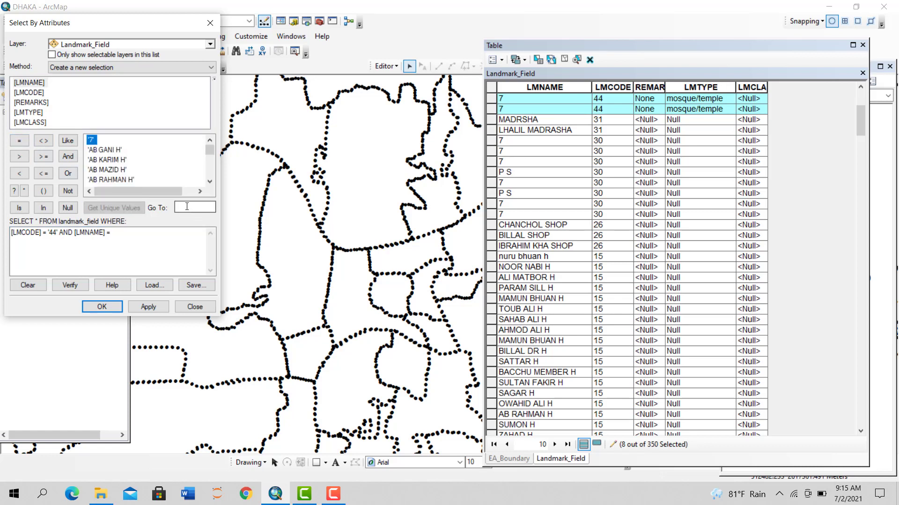
click(186, 207)
double_click(106, 169)
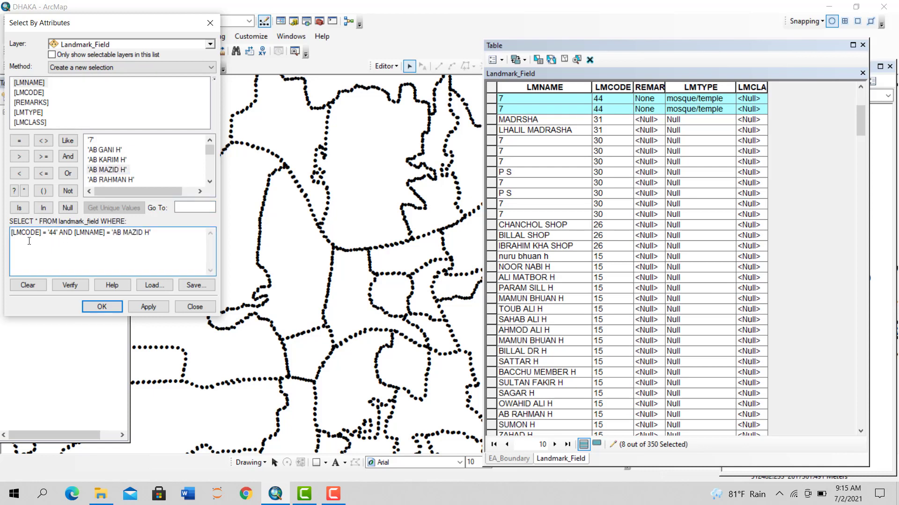
- Change the LMCODE value in the selection expression to '15' and apply the combined query to Landmark_Field
scroll(99, 161, down, 4)
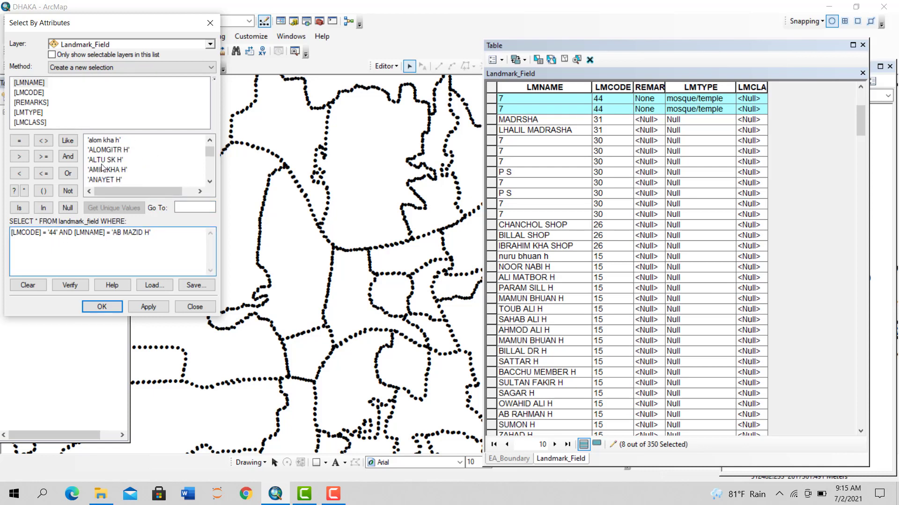
scroll(102, 165, down, 4)
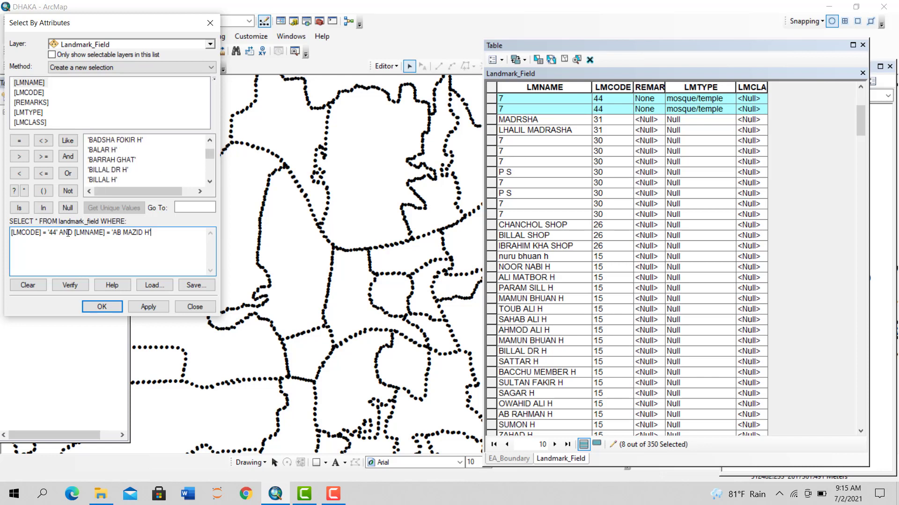
key(BackSpace)
key(BackSpace)
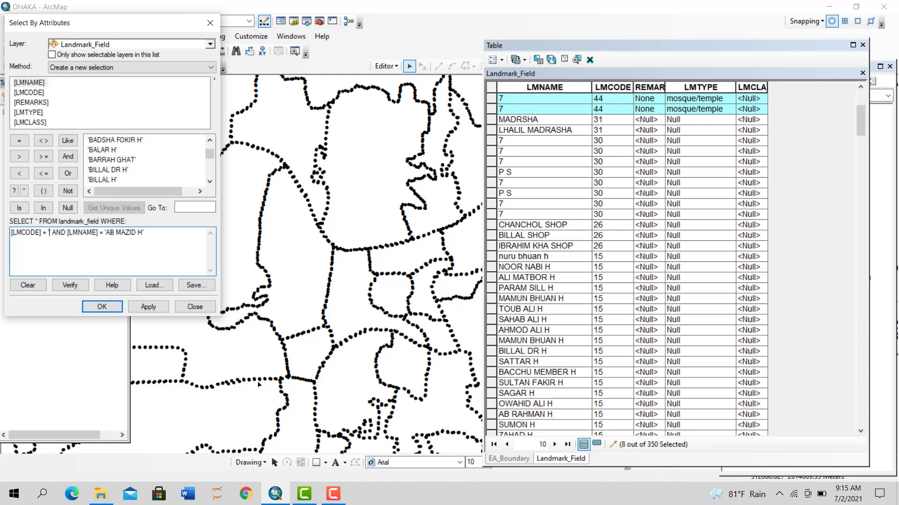
text(15)
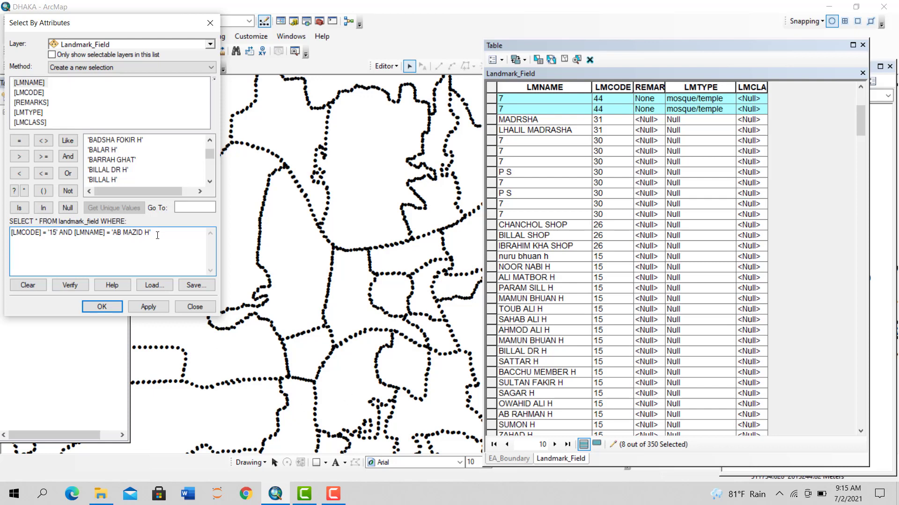
click(149, 309)
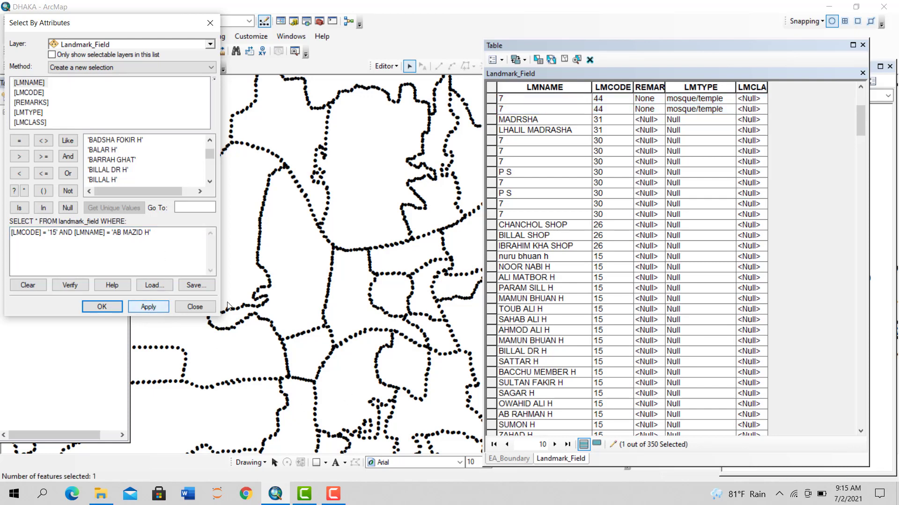
- Locate the selected record in the Landmark_Field table and zoom the map to its point
scroll(632, 306, up, 4)
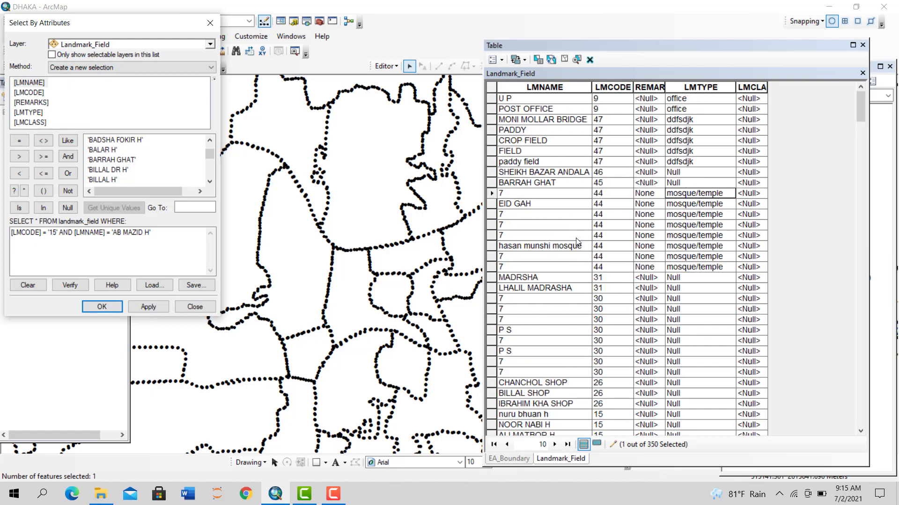
scroll(576, 234, down, 3)
scroll(576, 175, down, 20)
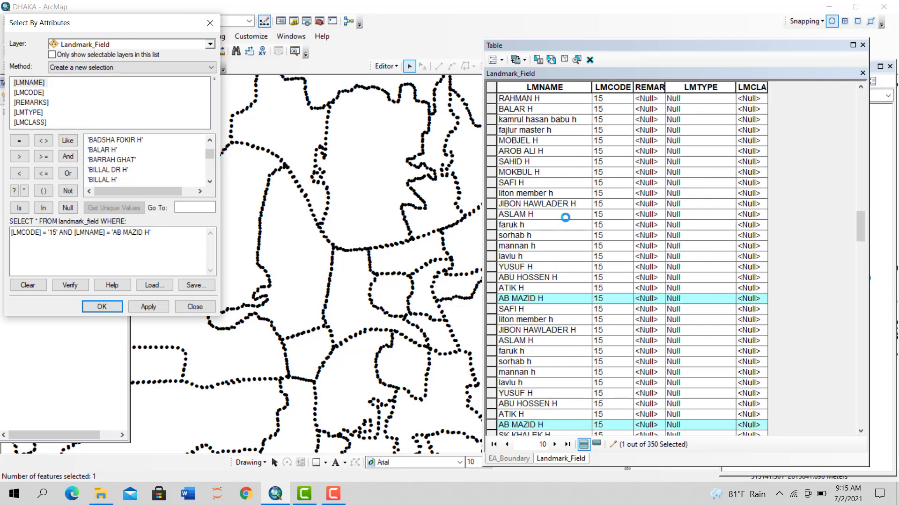
scroll(565, 230, up, 3)
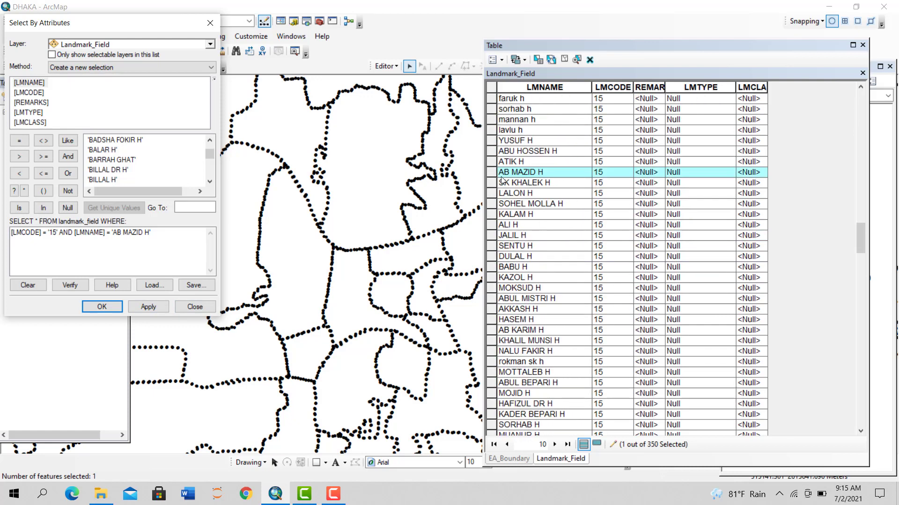
double_click(490, 173)
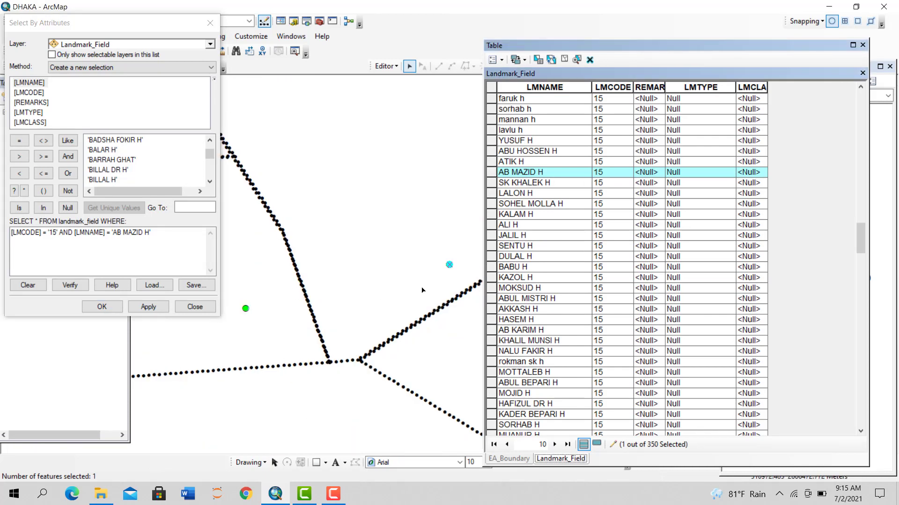
drag(433, 292, 353, 315)
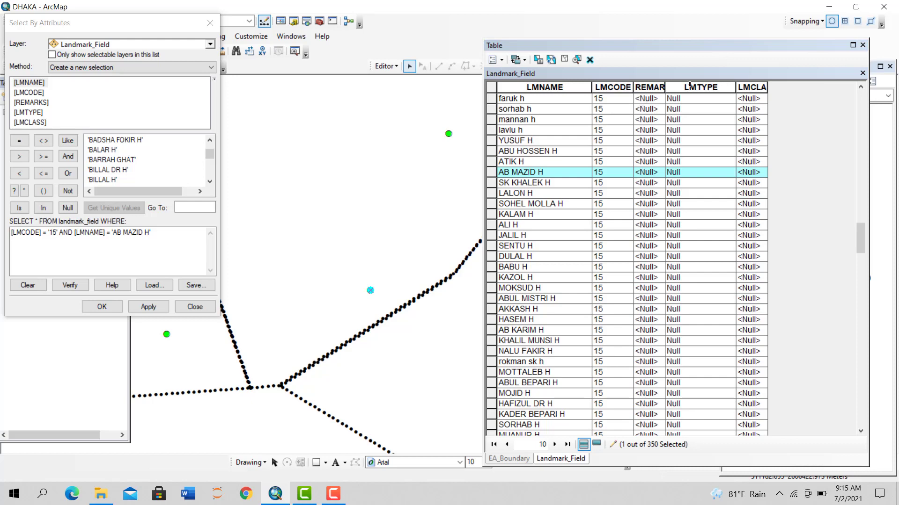
click(696, 87)
right_click(697, 91)
click(721, 162)
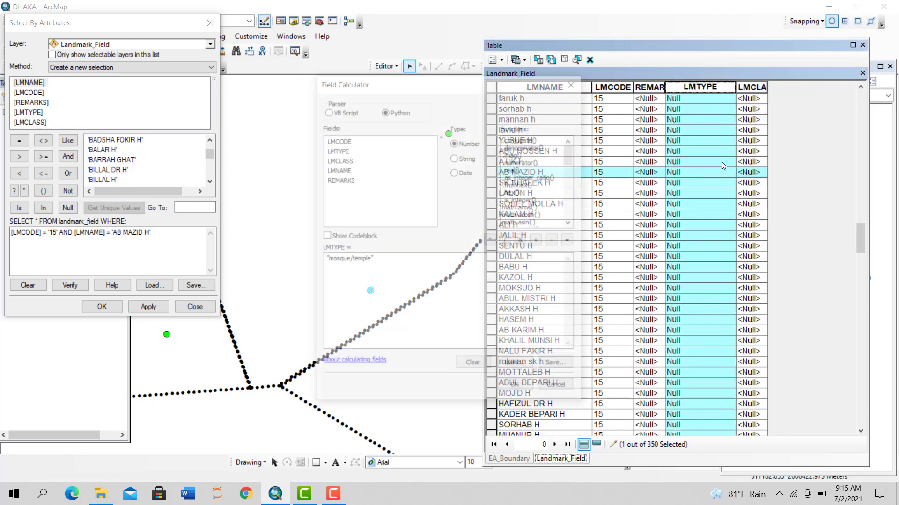
click(403, 277)
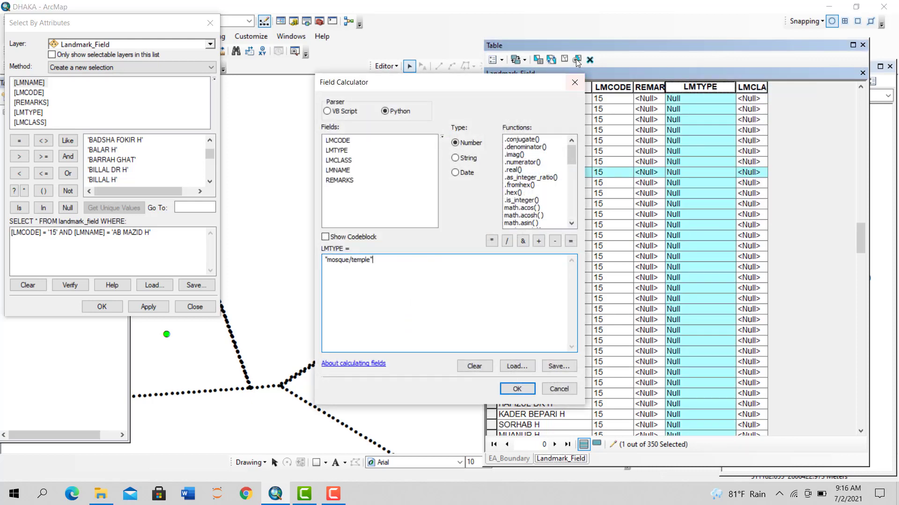
click(570, 82)
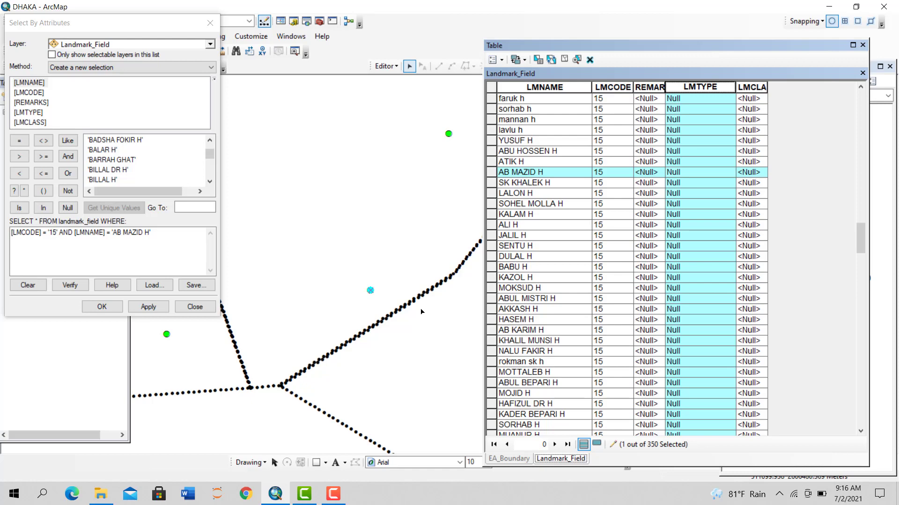
- Launch Jupyter Notebook and switch to Chrome to show the fun(x) function in the pandas complete Tutorial notebook
click(223, 499)
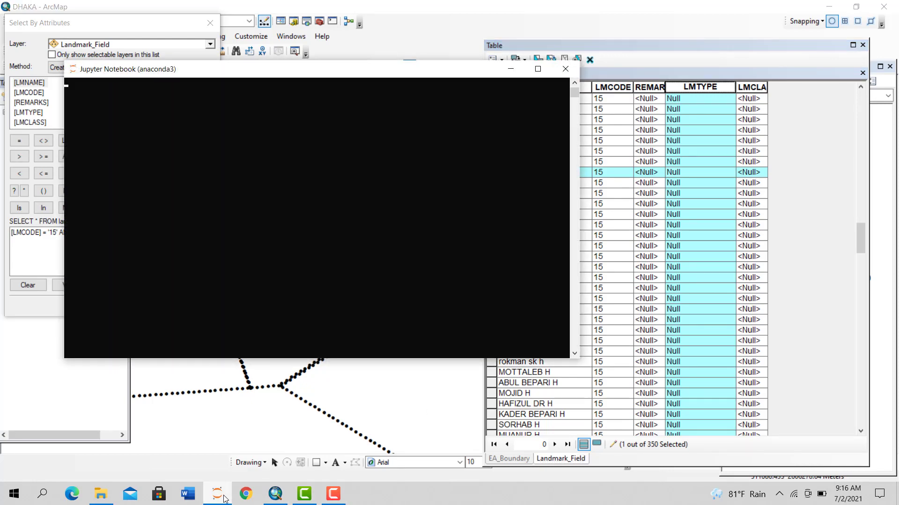
click(510, 70)
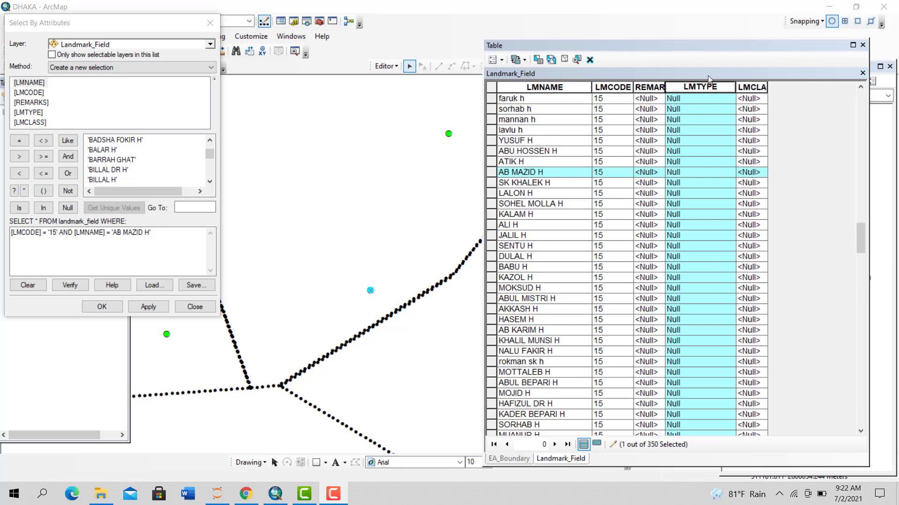
click(246, 494)
scroll(131, 175, up, 1)
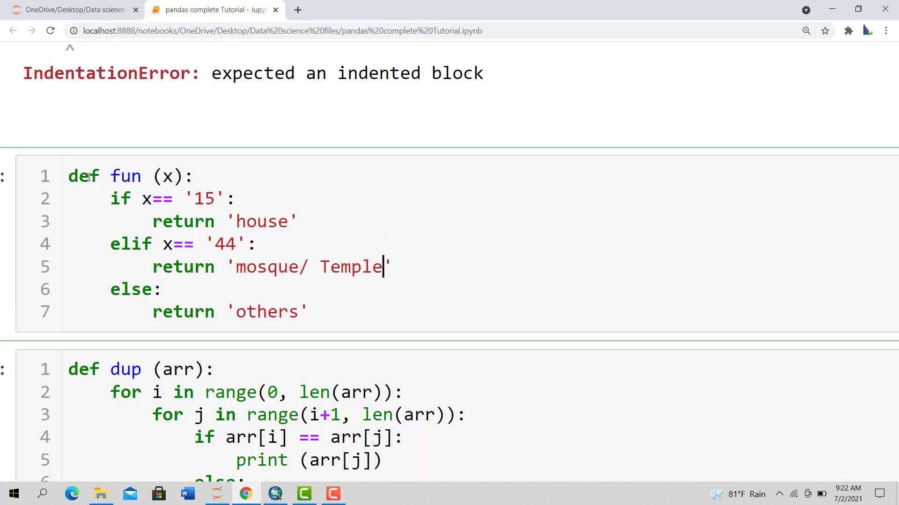
drag(317, 311, 68, 176)
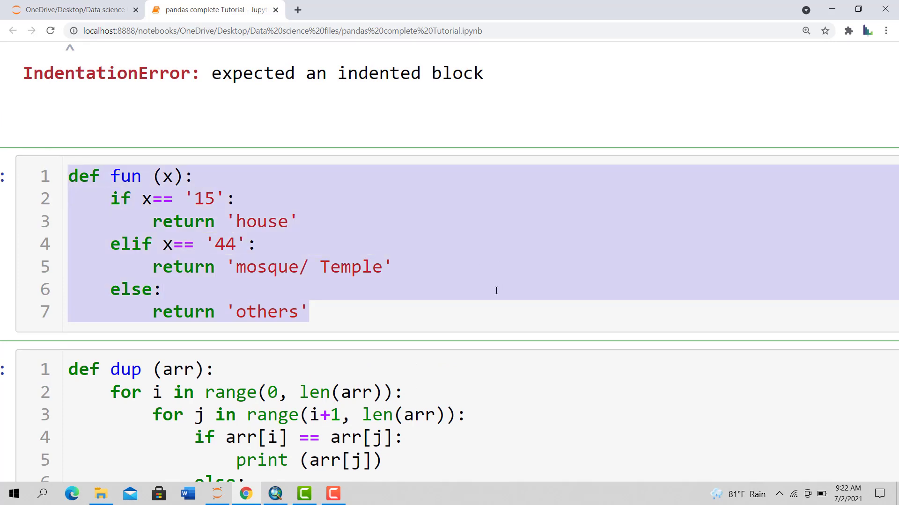
click(497, 287)
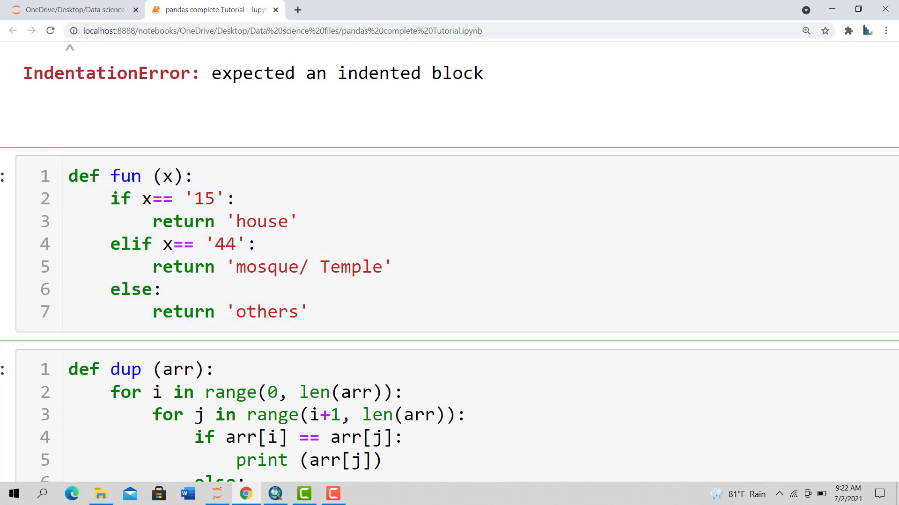
- Examine the function's name, its argument x and the first condition that returns 'house' for code '15'
drag(131, 176, 112, 177)
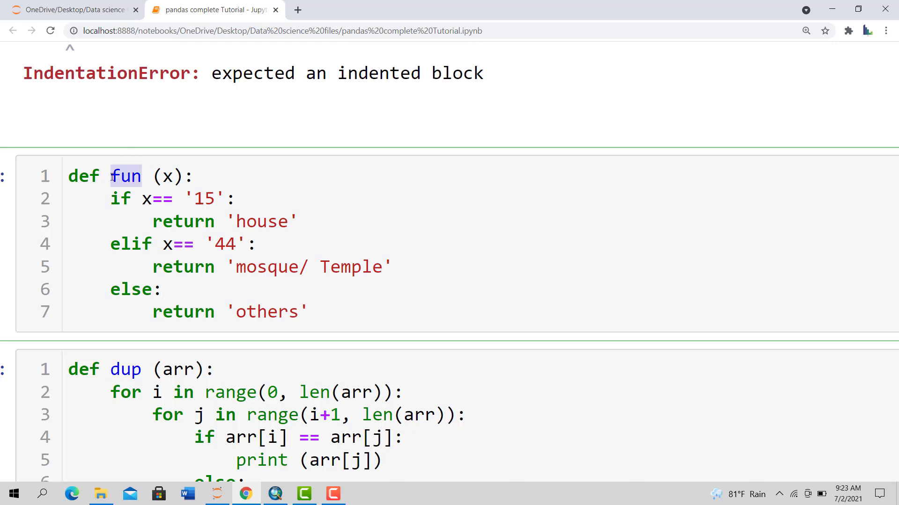
click(161, 181)
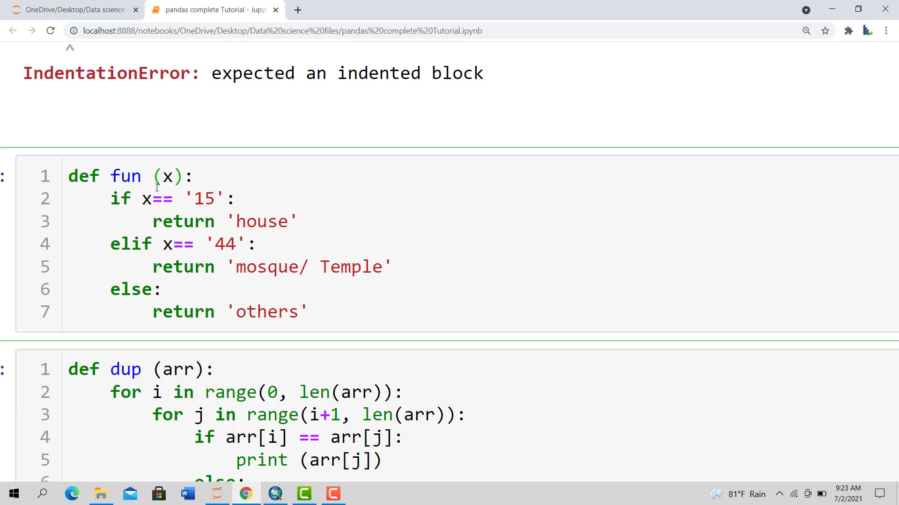
double_click(172, 179)
click(150, 197)
click(132, 198)
drag(141, 199, 220, 199)
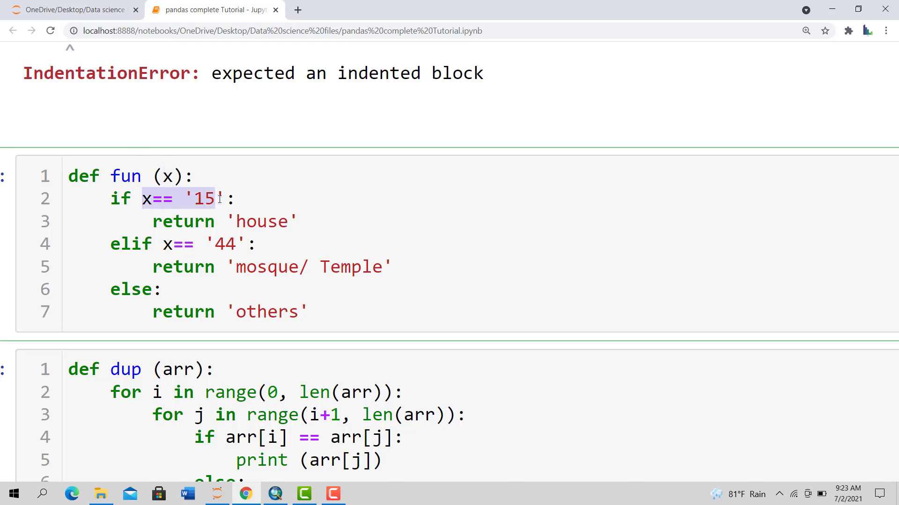
click(195, 199)
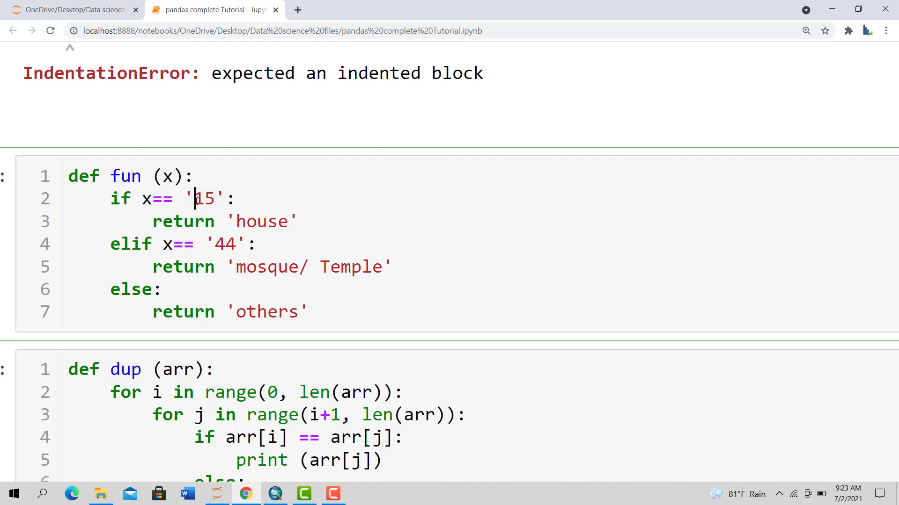
click(154, 200)
double_click(153, 200)
drag(154, 202, 220, 200)
click(257, 199)
double_click(260, 222)
click(333, 229)
- Examine the elif branch that returns 'mosque/ Temple' for code '44' and the else branch that returns 'others'
drag(173, 244, 383, 276)
click(256, 244)
click(427, 287)
drag(205, 243, 257, 244)
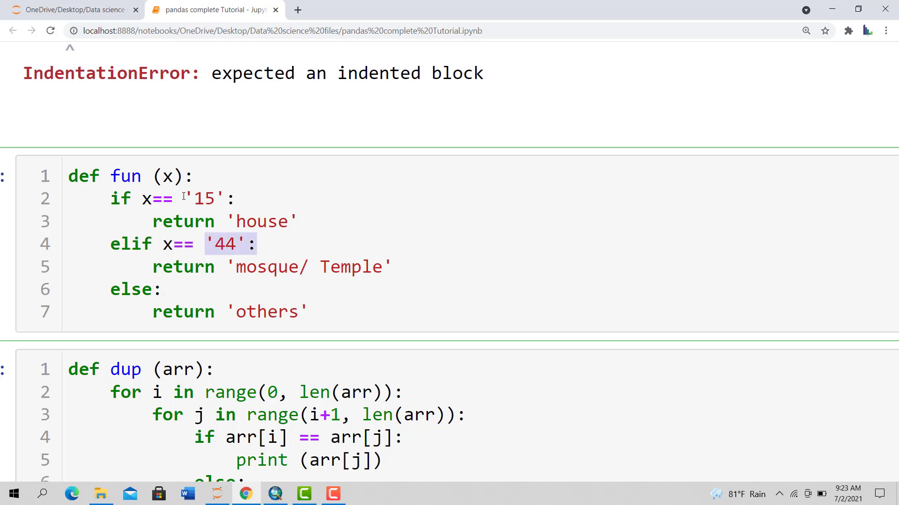
drag(184, 196, 244, 196)
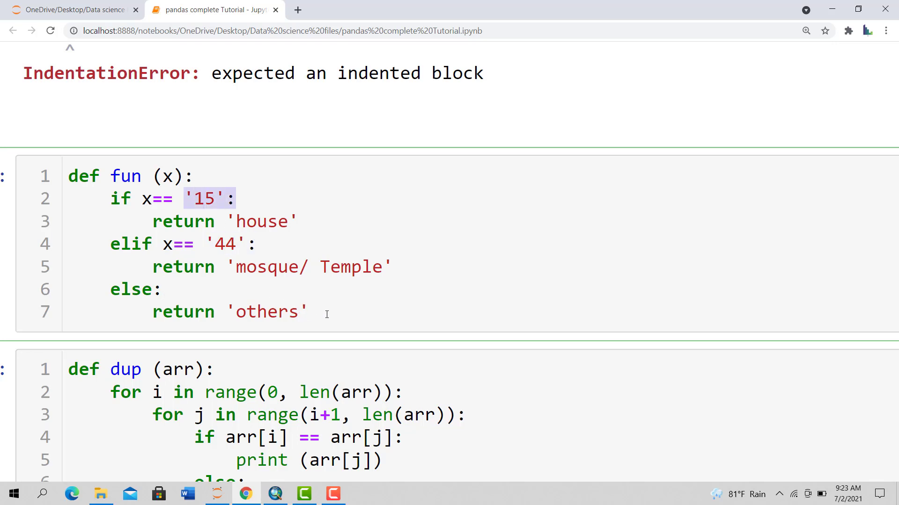
drag(317, 311, 226, 310)
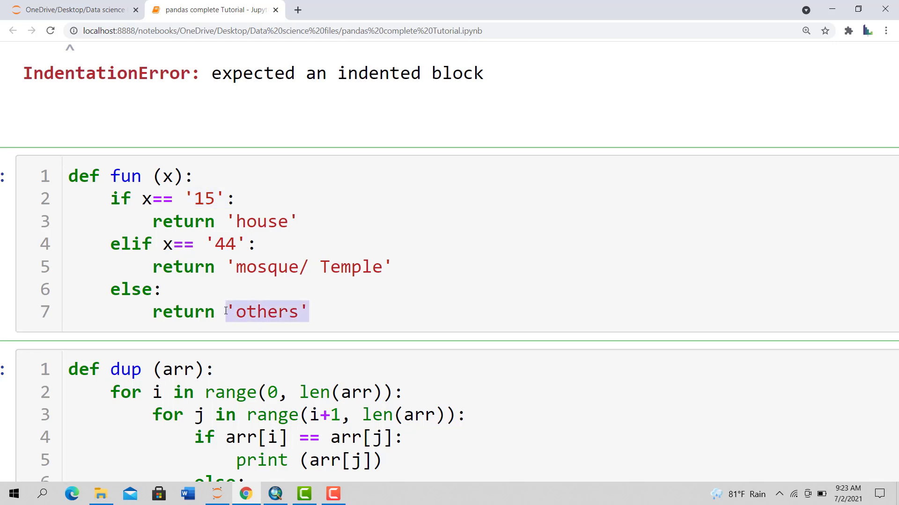
click(369, 299)
- Copy the complete seven-line fun(x) function from its notebook cell
drag(335, 311, 71, 158)
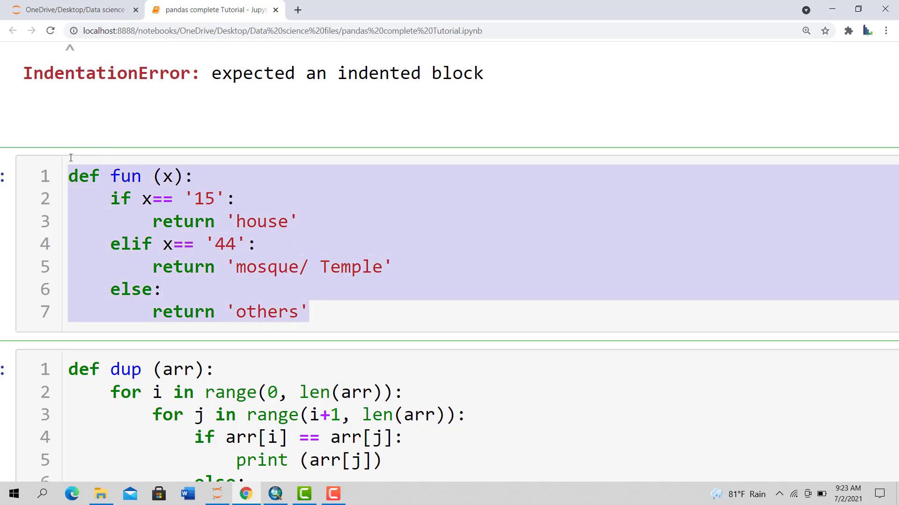
right_click(113, 198)
click(139, 241)
click(467, 308)
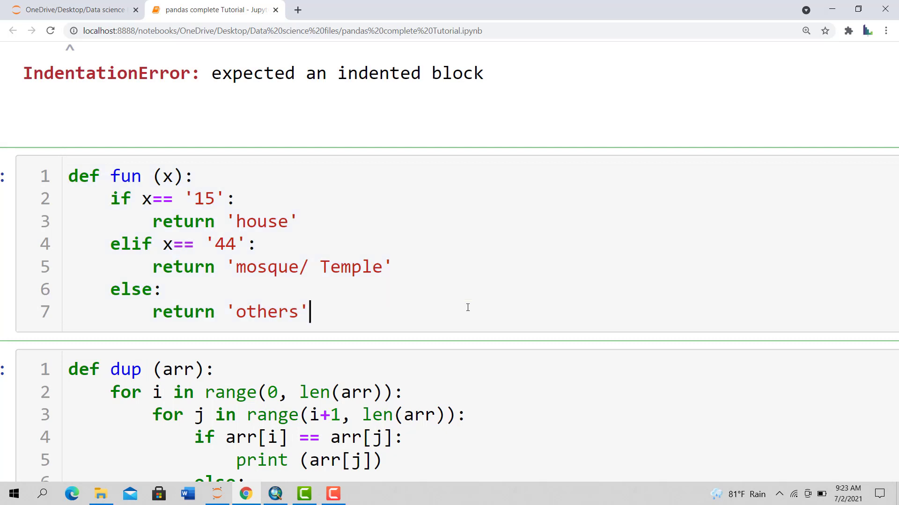
- Switch to ArcMap, close the attribute selection dialog and clear the selected features
click(275, 494)
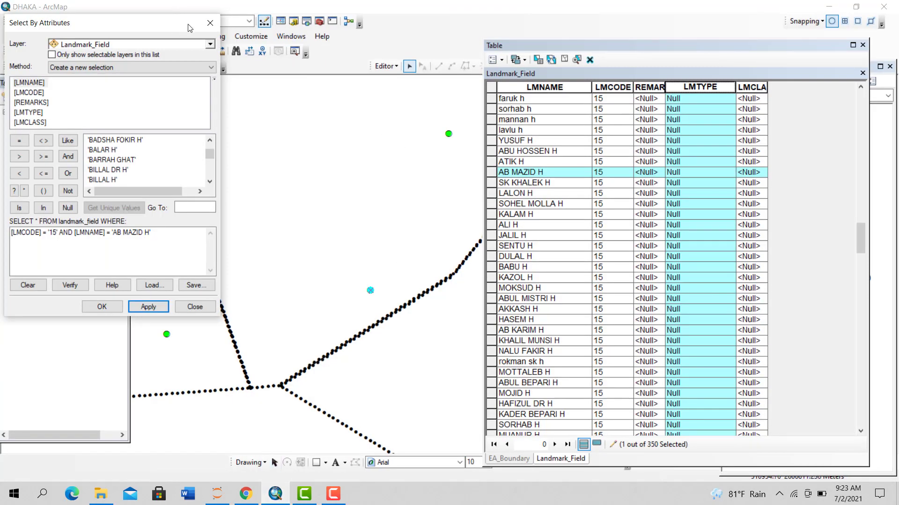
click(210, 22)
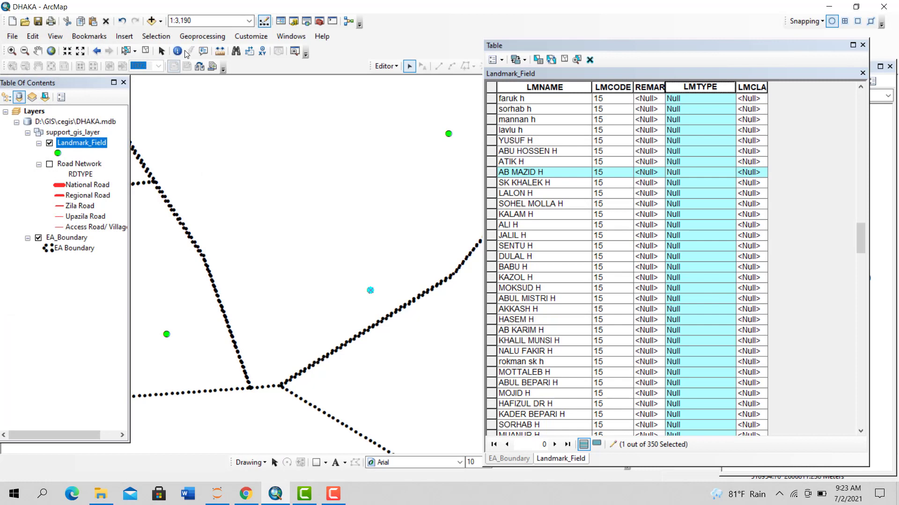
click(146, 51)
- Open the Field Calculator for LMTYPE with the Python parser and clear the old "mosque/temple" expression
right_click(697, 89)
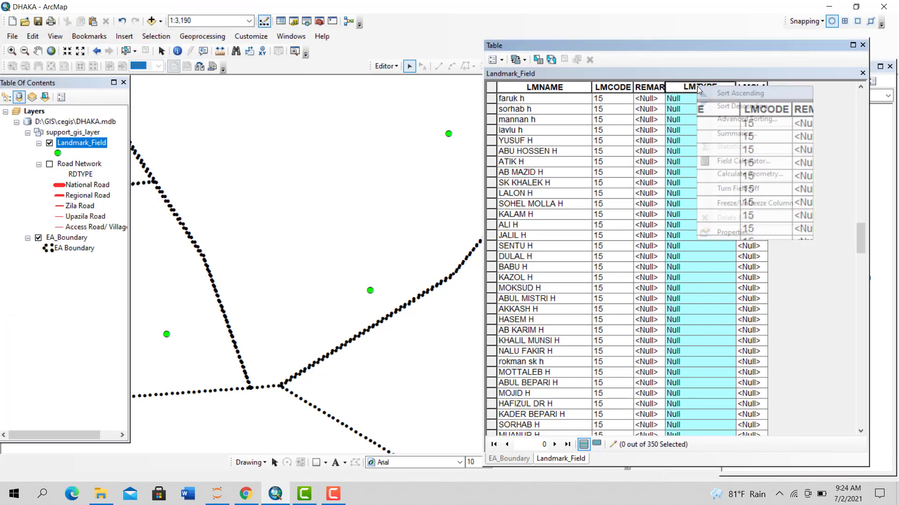
click(726, 167)
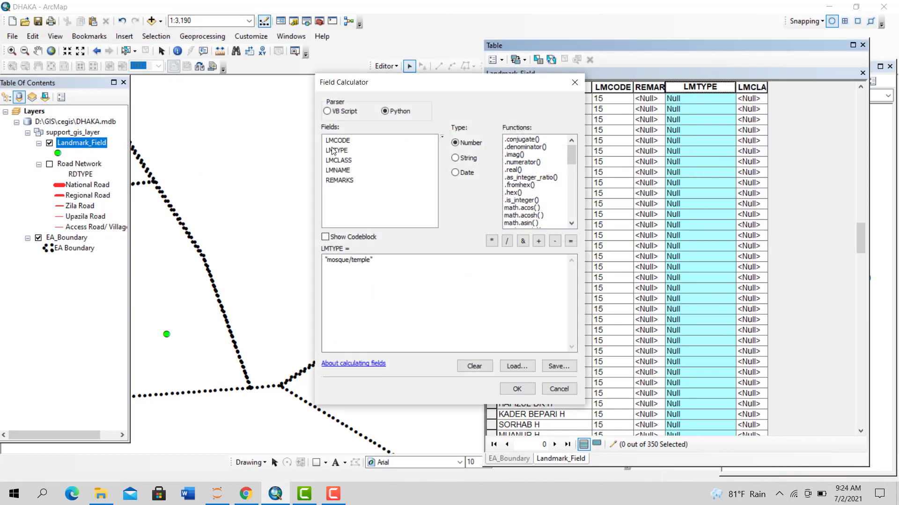
click(385, 112)
click(333, 267)
key(ctrl+a)
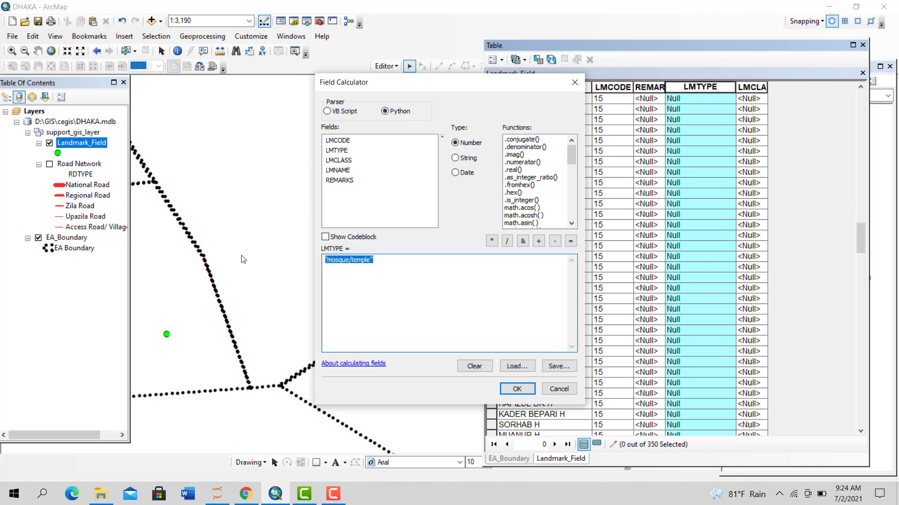
key(BackSpace)
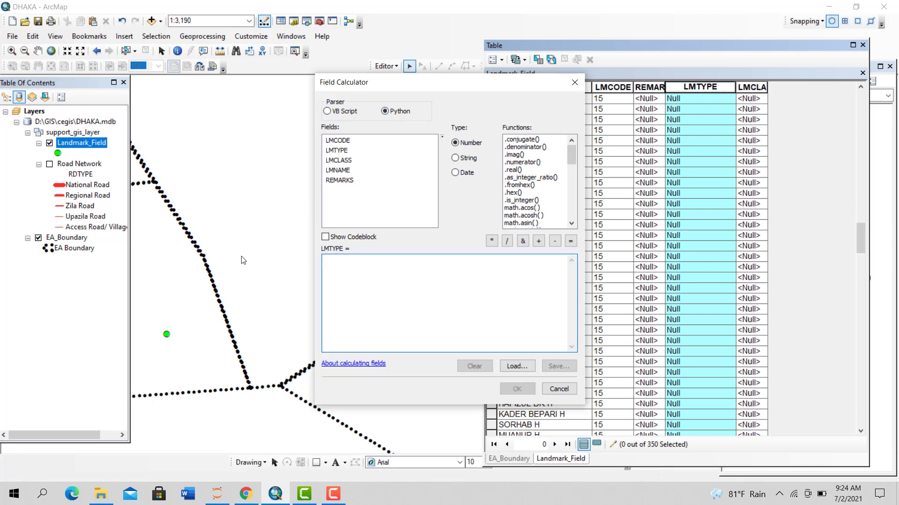
- Show the codeblock and paste the copied fun(x) function in as the pre-logic script code
click(325, 237)
click(343, 271)
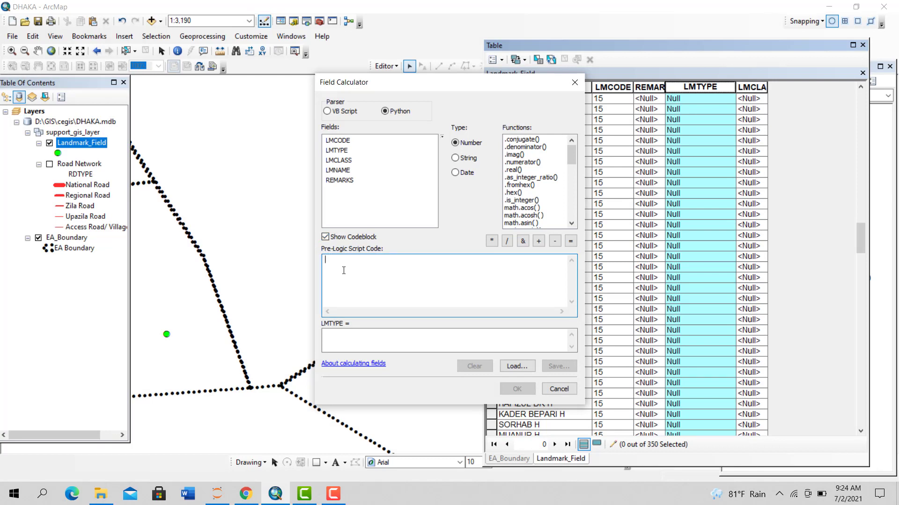
right_click(344, 271)
click(368, 319)
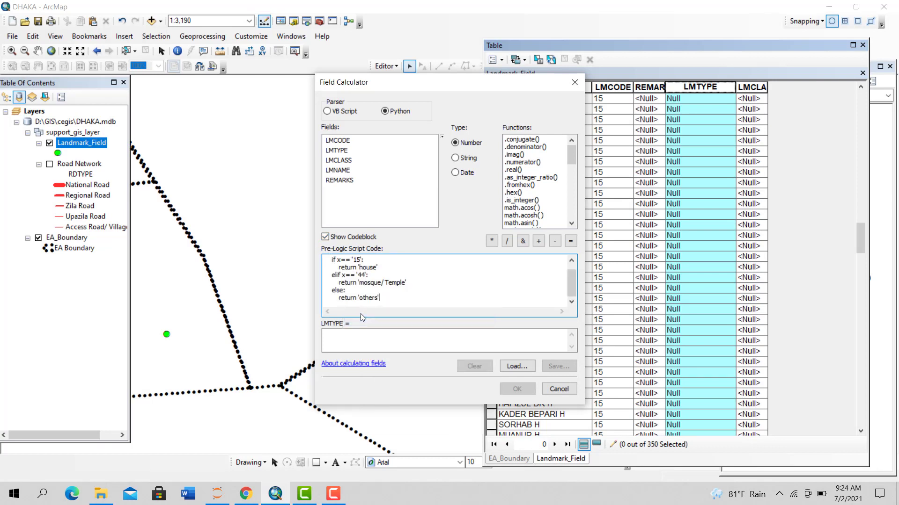
scroll(354, 302, up, 1)
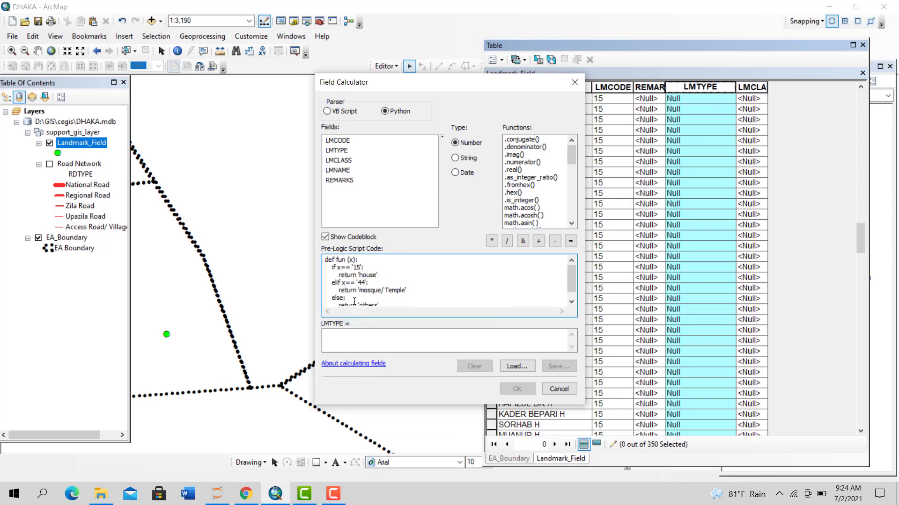
- Set the LMTYPE expression to fun( !LMCODE! ) and run the calculation
click(337, 335)
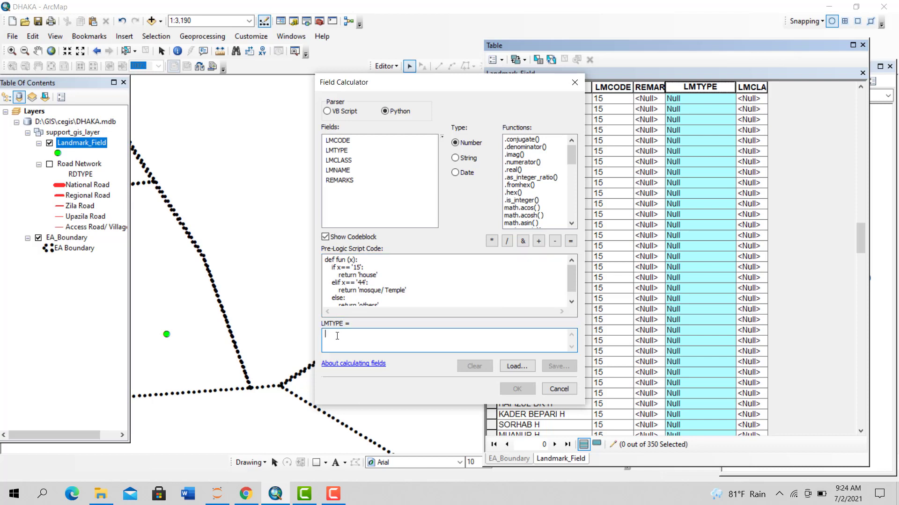
text(fun()
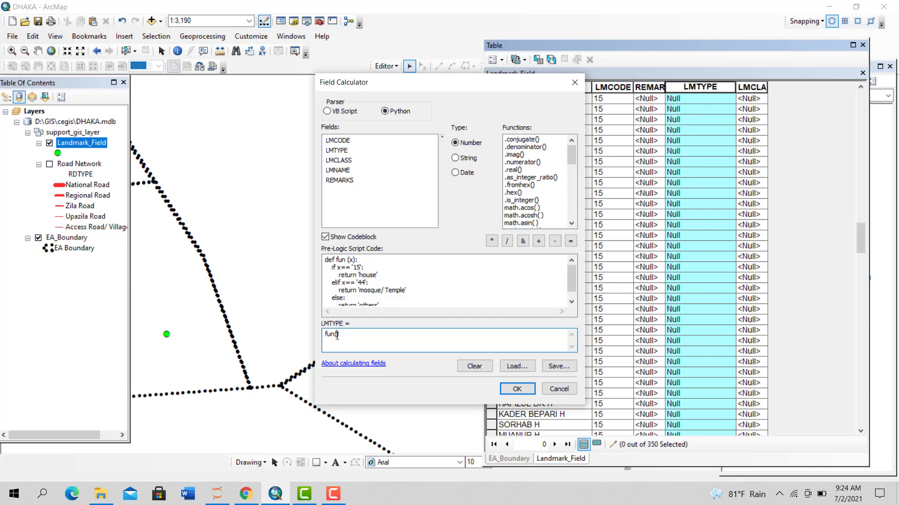
double_click(338, 141)
click(517, 389)
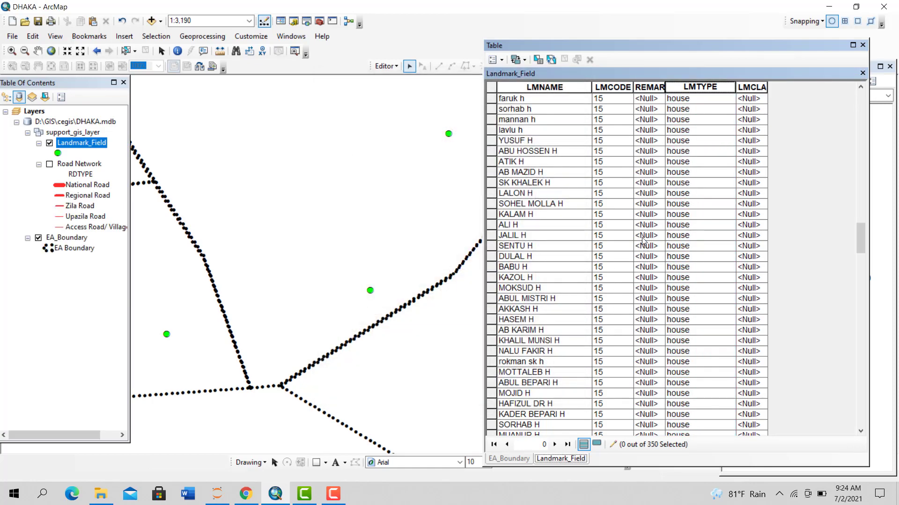
- Compare the calculated LMTYPE values with LMCODE for the records coded 44, 15 and the remaining codes
scroll(642, 241, down, 12)
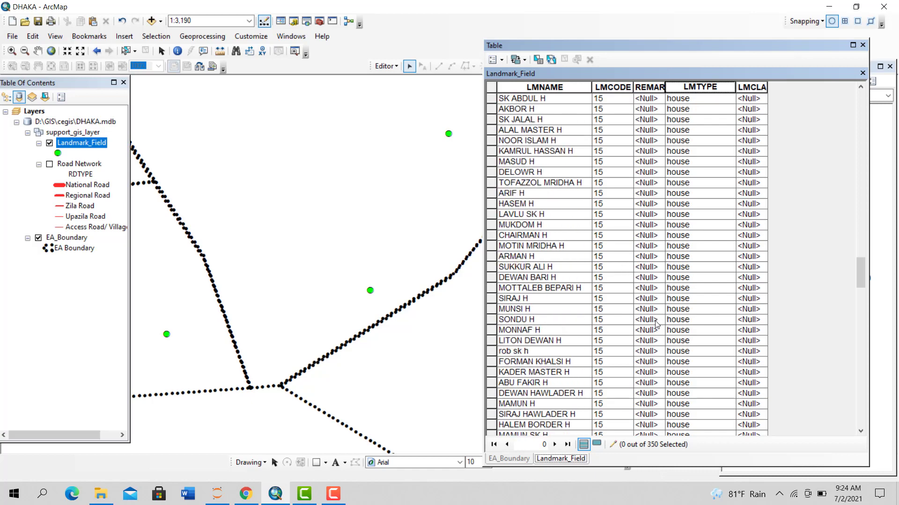
scroll(657, 325, down, 2)
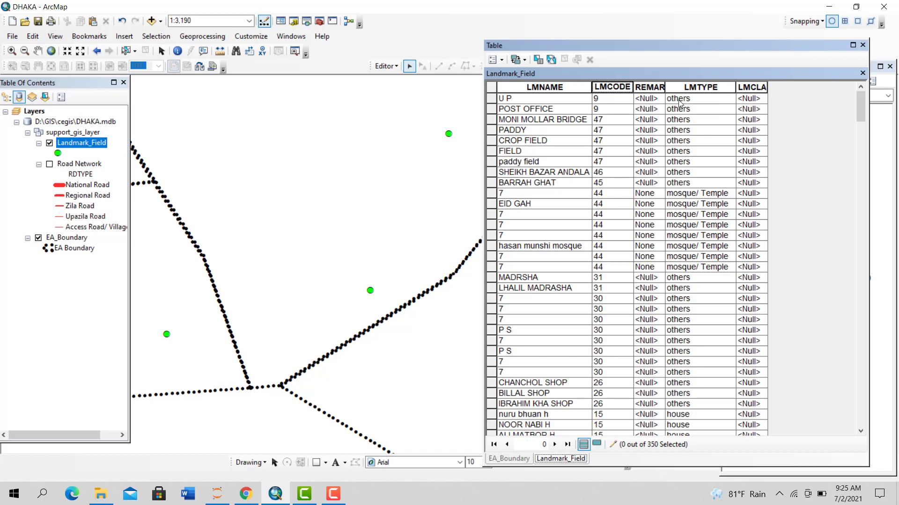
click(677, 120)
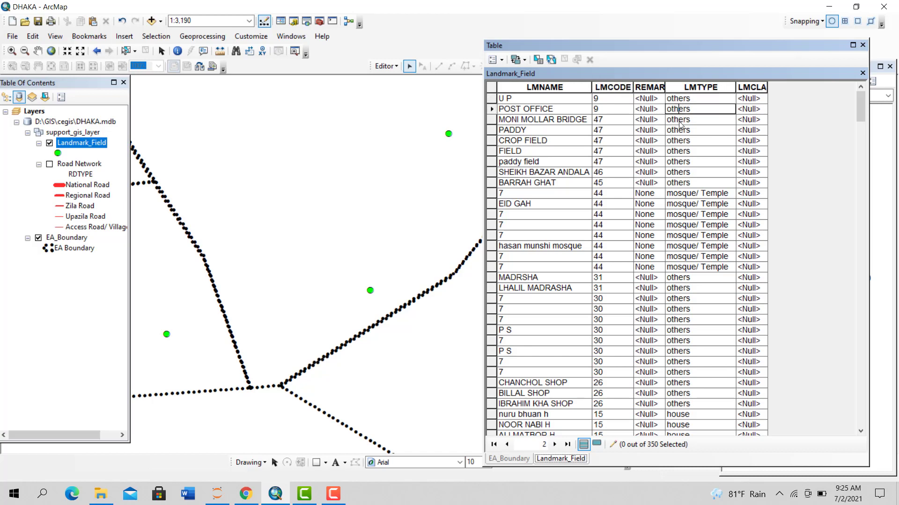
click(680, 139)
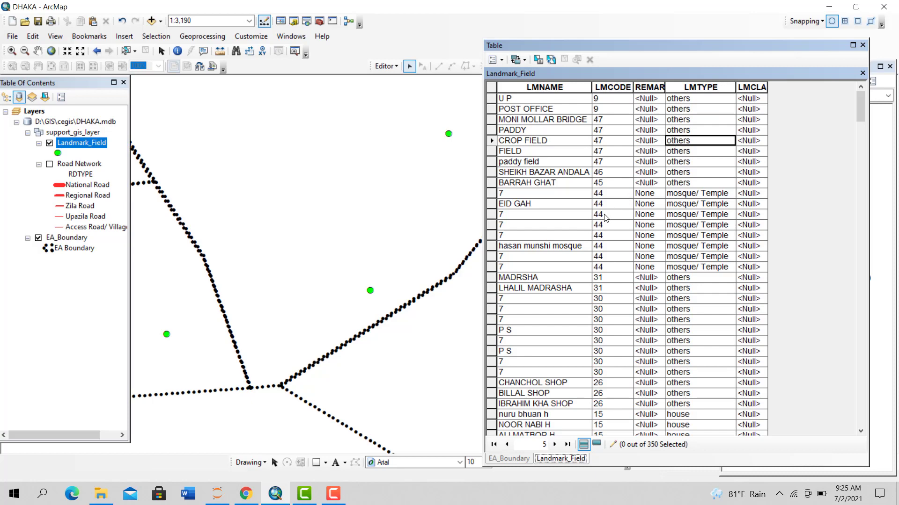
click(618, 216)
click(696, 216)
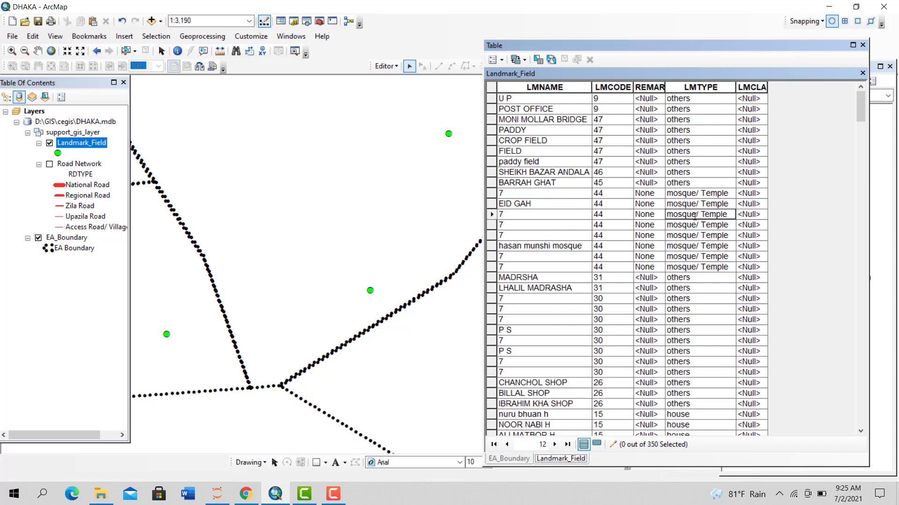
scroll(614, 348, down, 9)
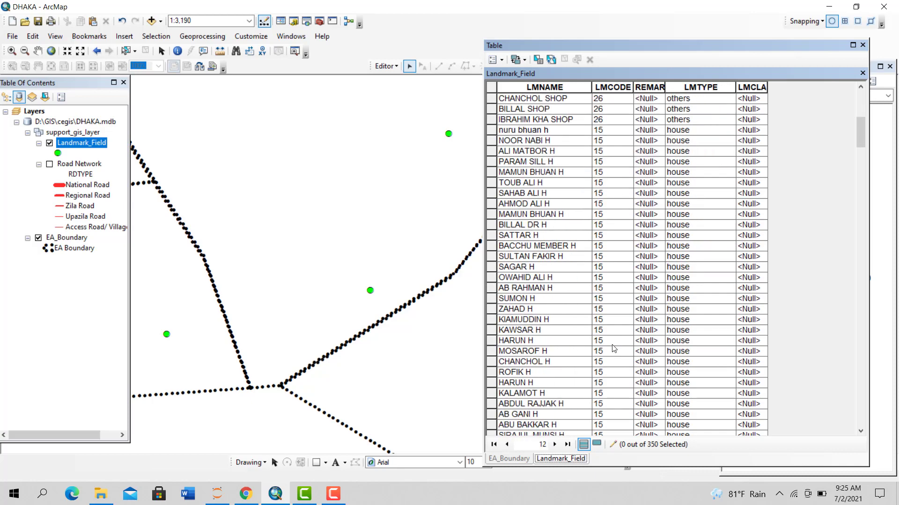
click(603, 341)
click(685, 341)
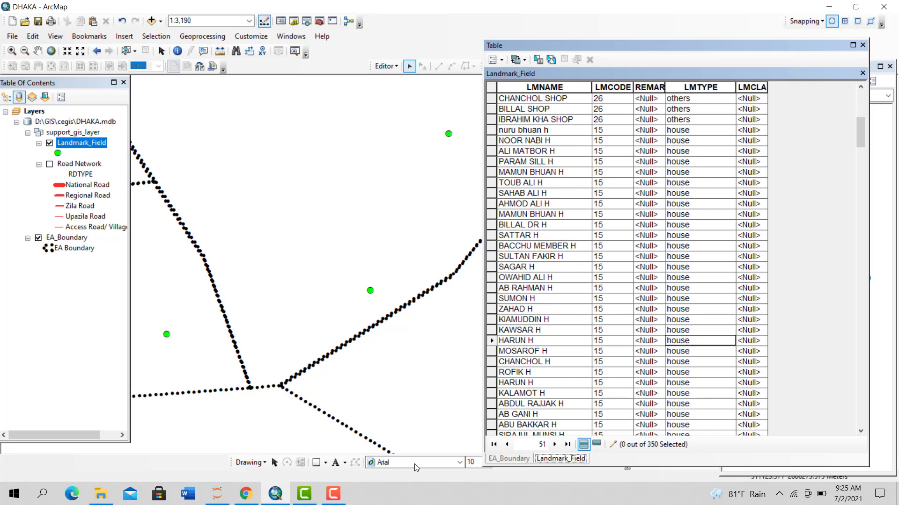
- Switch to the notebook in Chrome and review the function's '15' and '44' conditions and its else branch
click(240, 497)
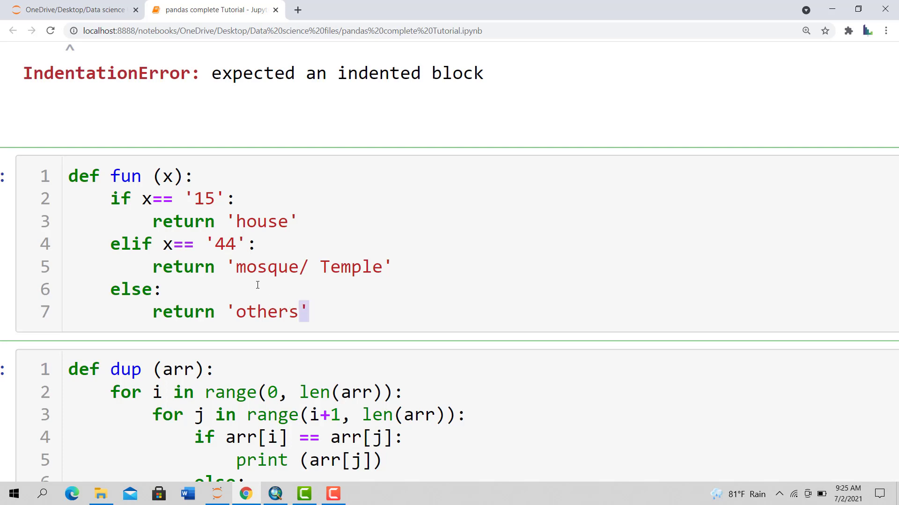
drag(320, 313, 90, 177)
click(335, 313)
drag(193, 199, 236, 199)
drag(207, 244, 272, 244)
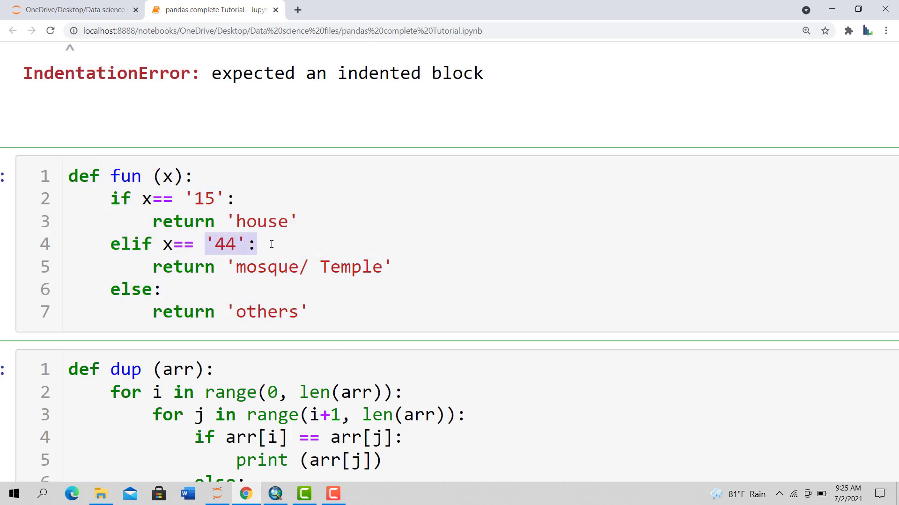
click(303, 311)
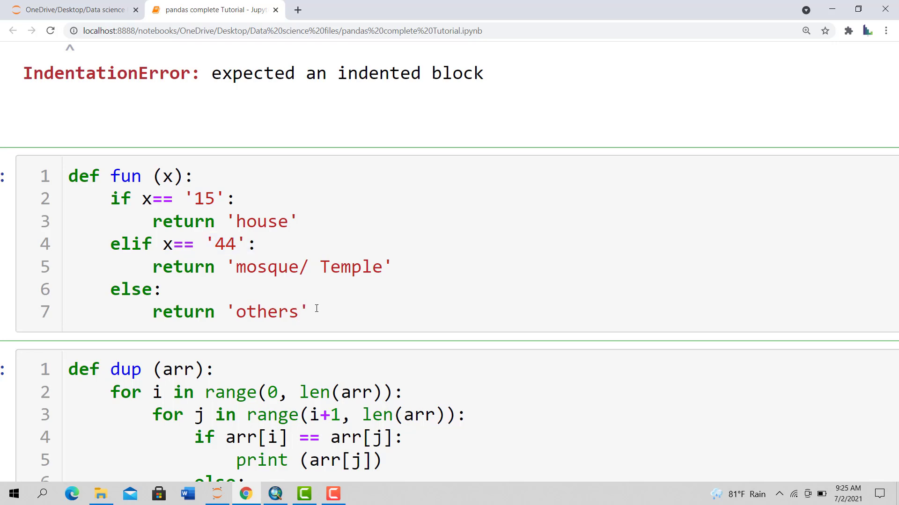
- Make the else branch return x instead of 'others' and copy the whole fun(x) function
drag(314, 311, 232, 303)
key(BackSpace)
text(x)
drag(253, 311, 96, 165)
right_click(107, 182)
click(135, 228)
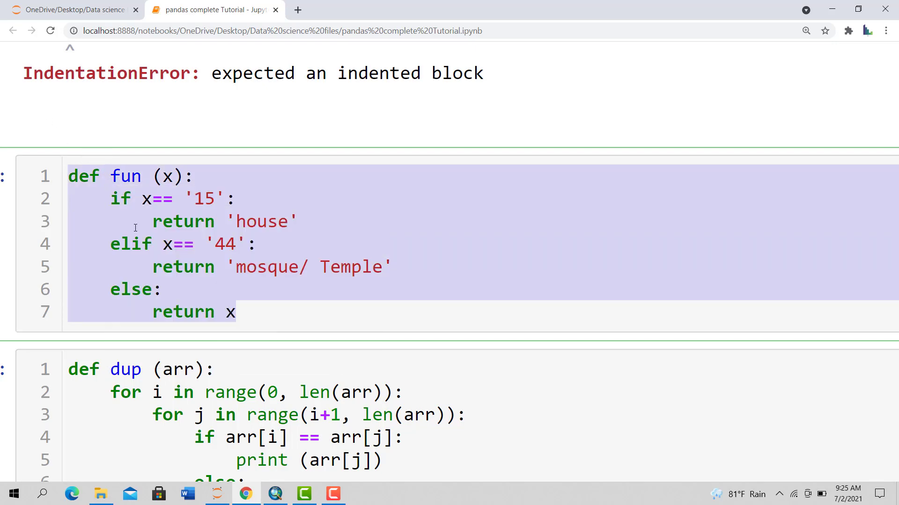
- Switch to ArcMap and recalculate LMTYPE with the pre-logic code replaced by the copied function, keeping fun( !LMCODE! ) as the expression
click(276, 495)
right_click(698, 90)
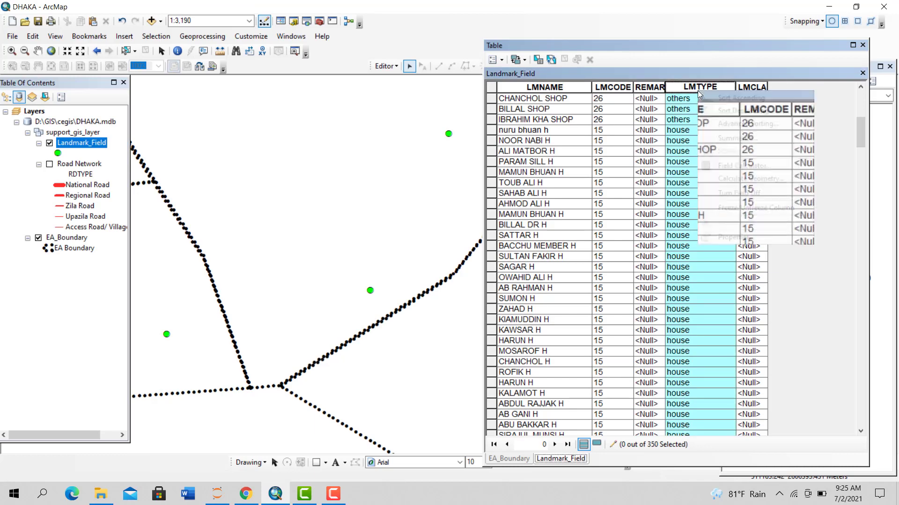
click(722, 167)
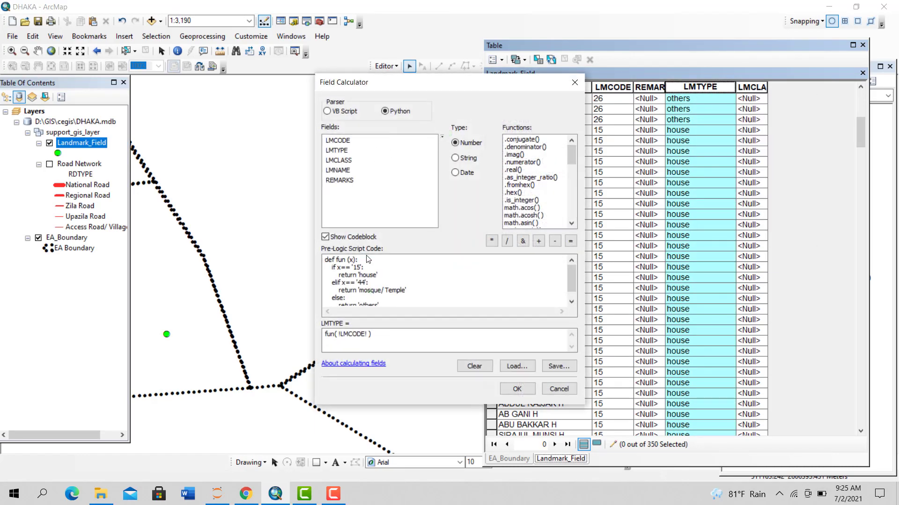
scroll(381, 292, down, 1)
drag(383, 302, 319, 242)
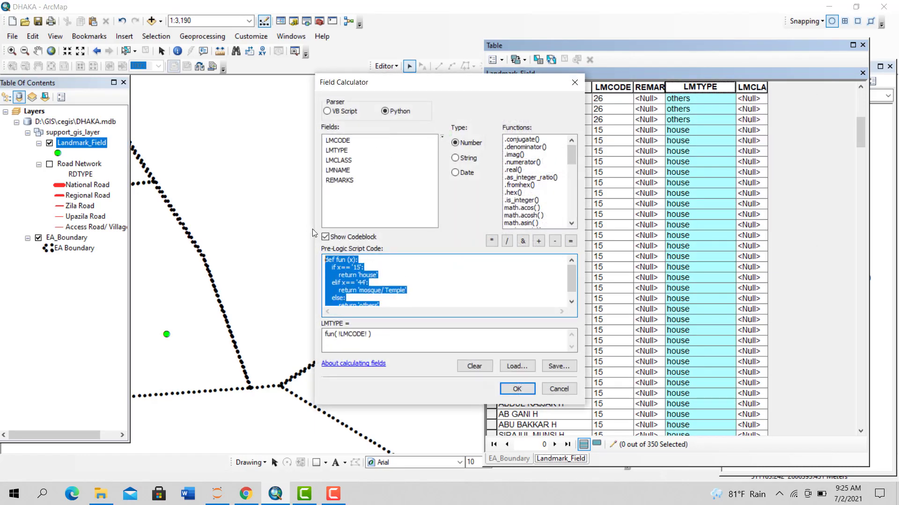
key(ctrl+v)
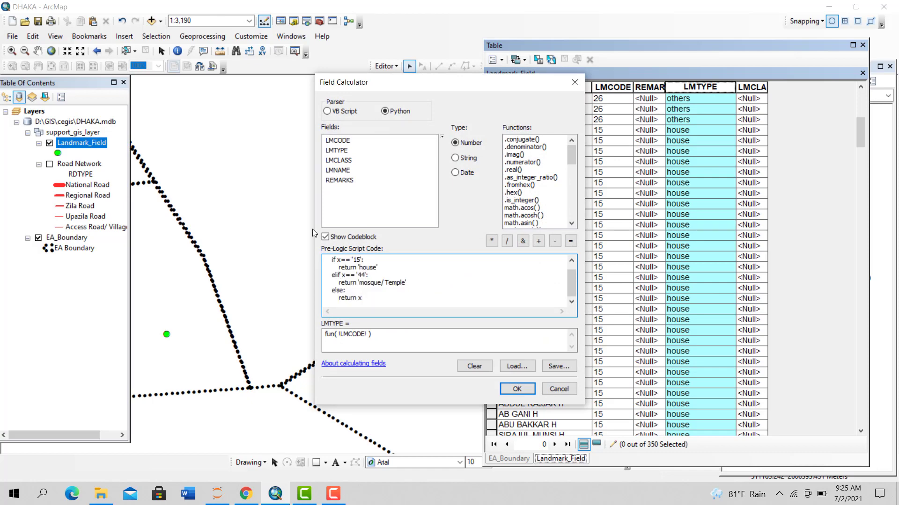
click(519, 388)
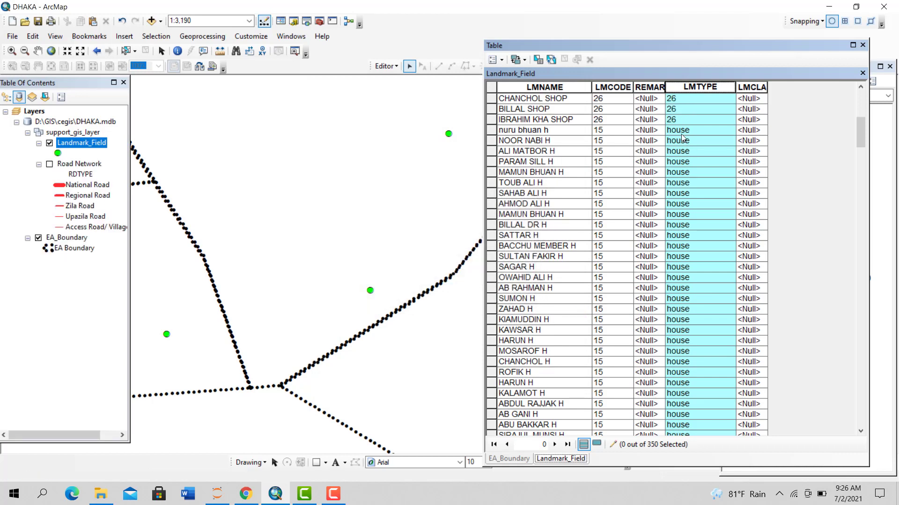
- Check the recalculated LMTYPE values against LMCODE for the shop, house and mosque records and the other codes
click(689, 98)
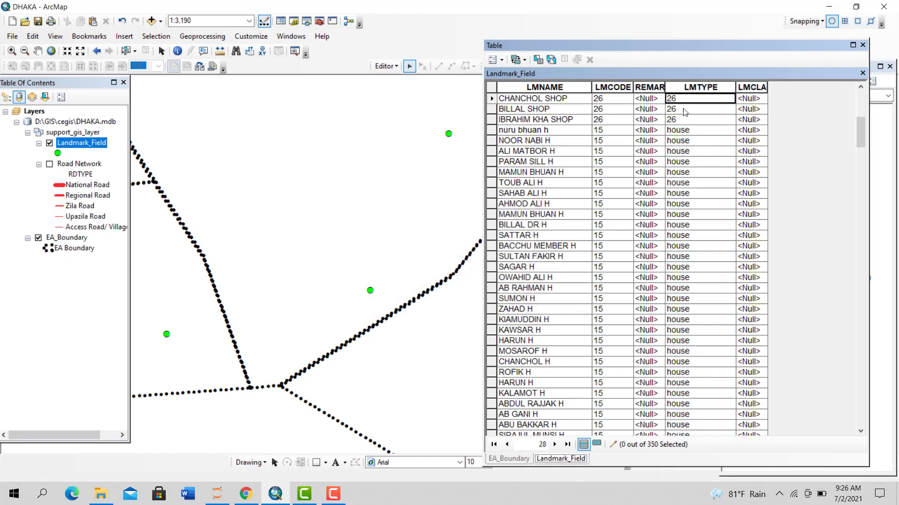
click(686, 112)
click(685, 121)
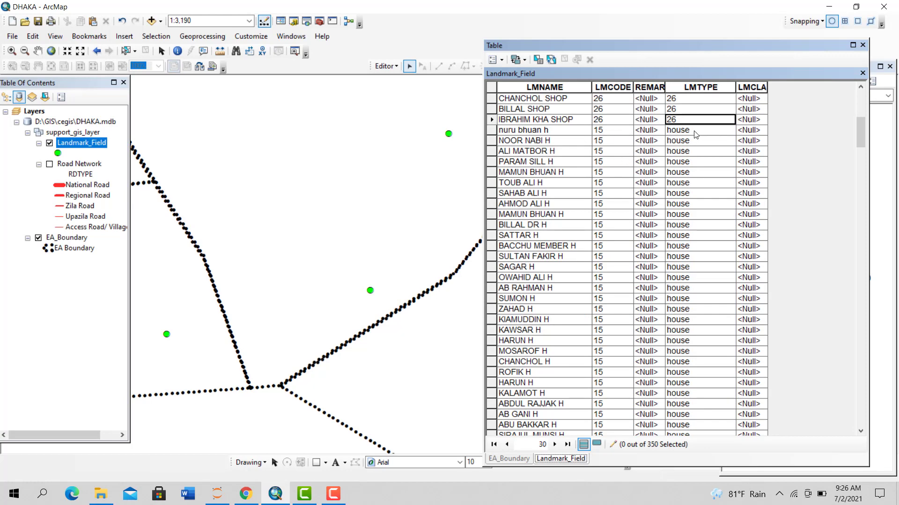
click(696, 134)
scroll(708, 221, down, 15)
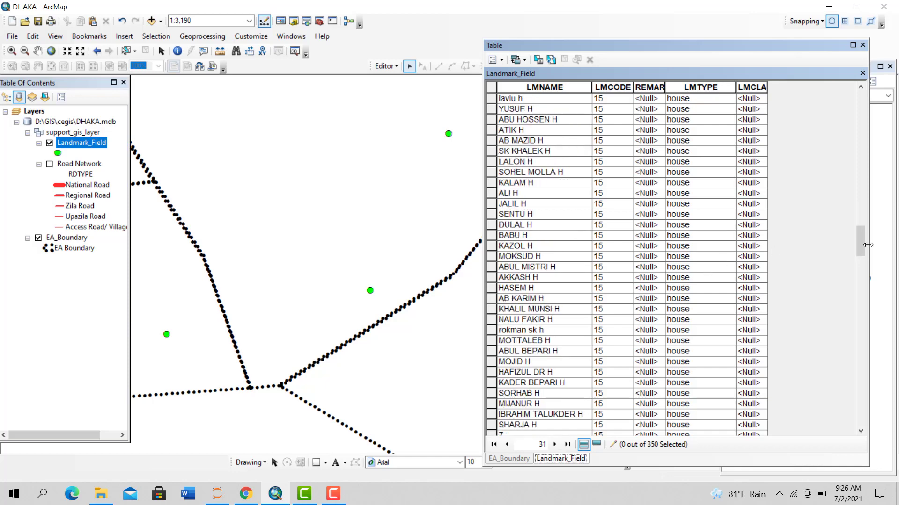
drag(860, 220, 847, 97)
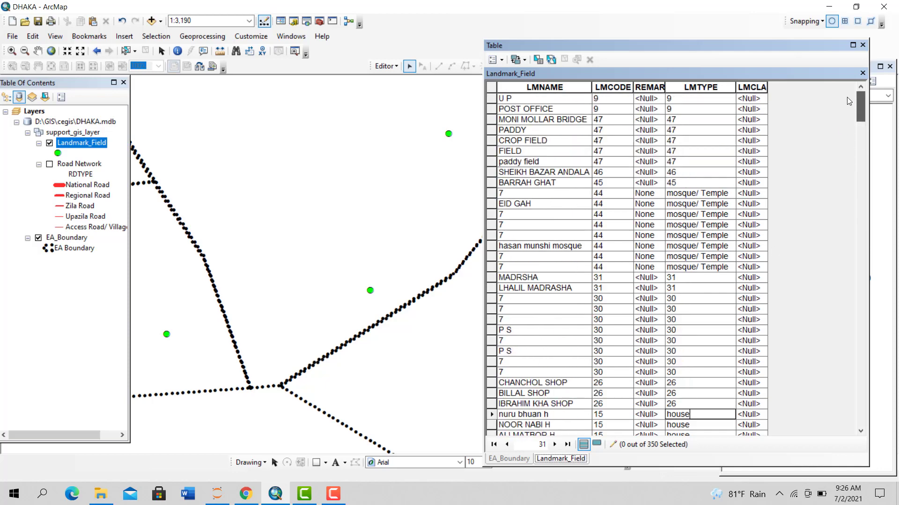
click(697, 194)
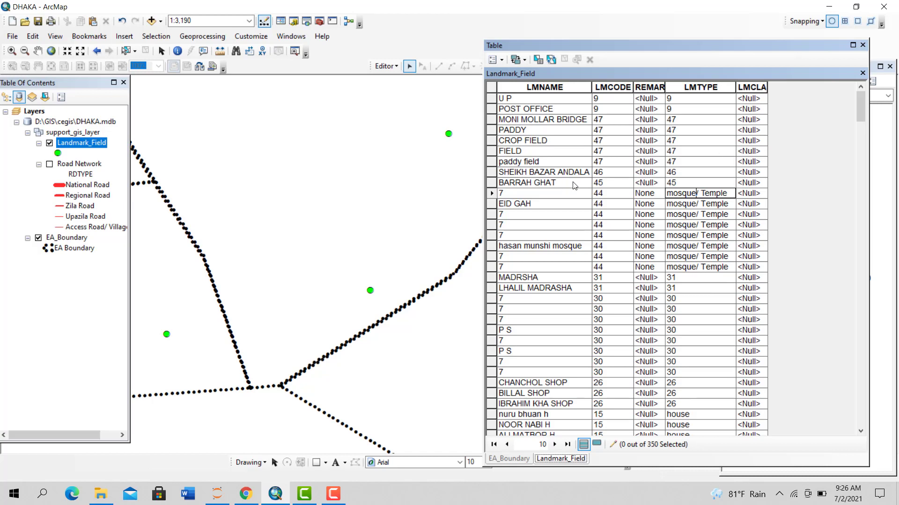
click(495, 92)
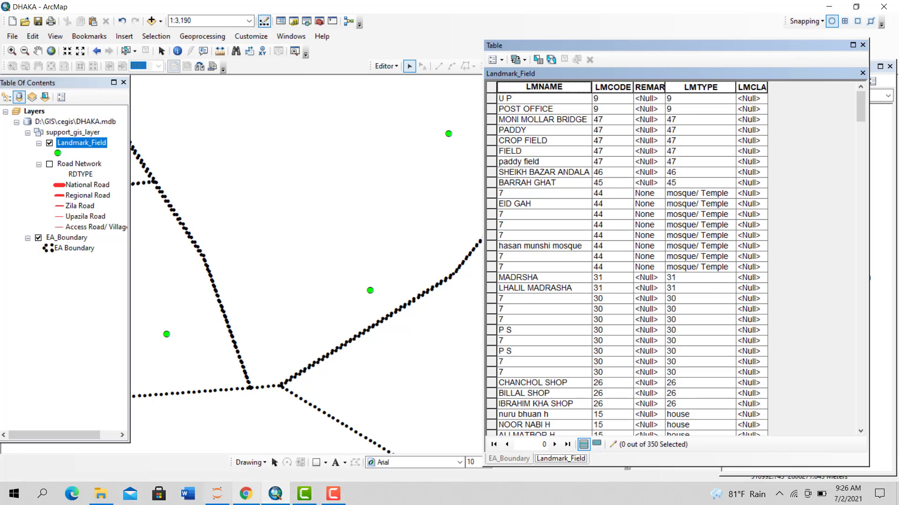
- Switch to the notebook in Chrome and examine the quoted string value '15' in the function's first condition
click(249, 501)
click(203, 224)
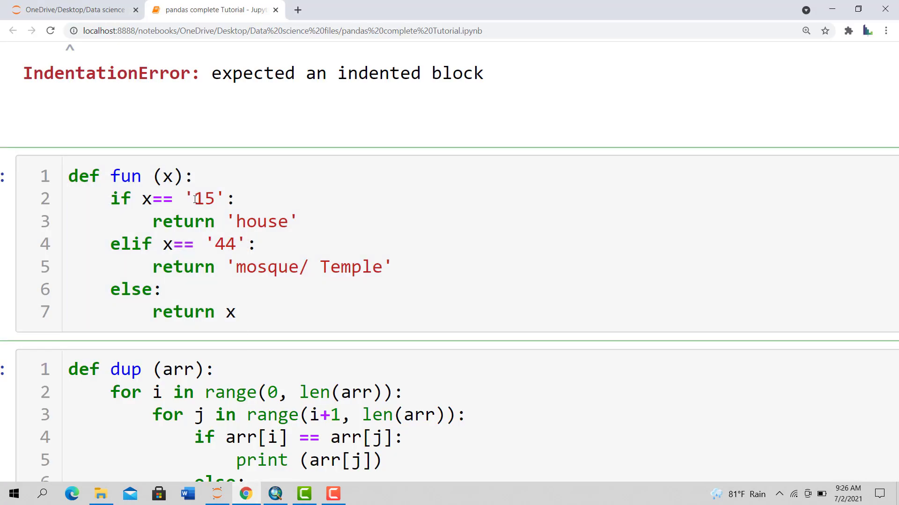
mouse_move(198, 198)
mouse_down()
mouse_move(218, 202)
mouse_move(188, 200)
mouse_up()
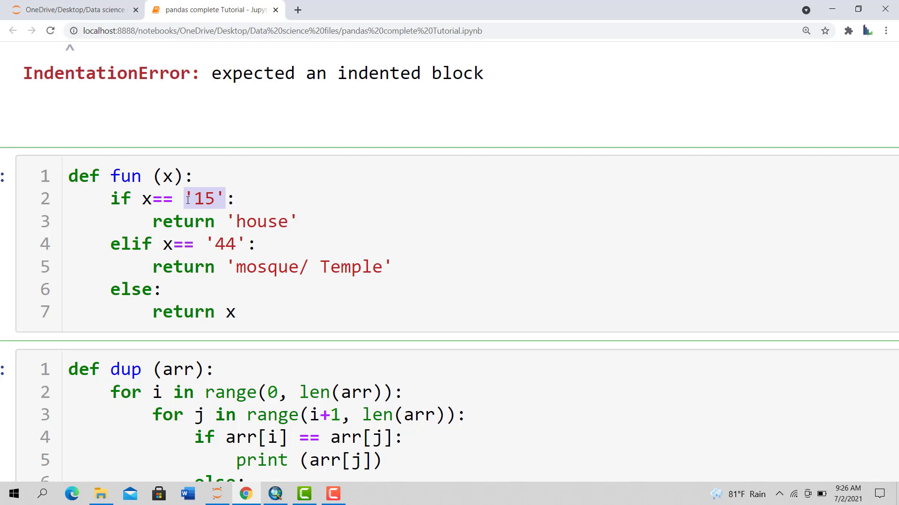
drag(188, 200, 224, 197)
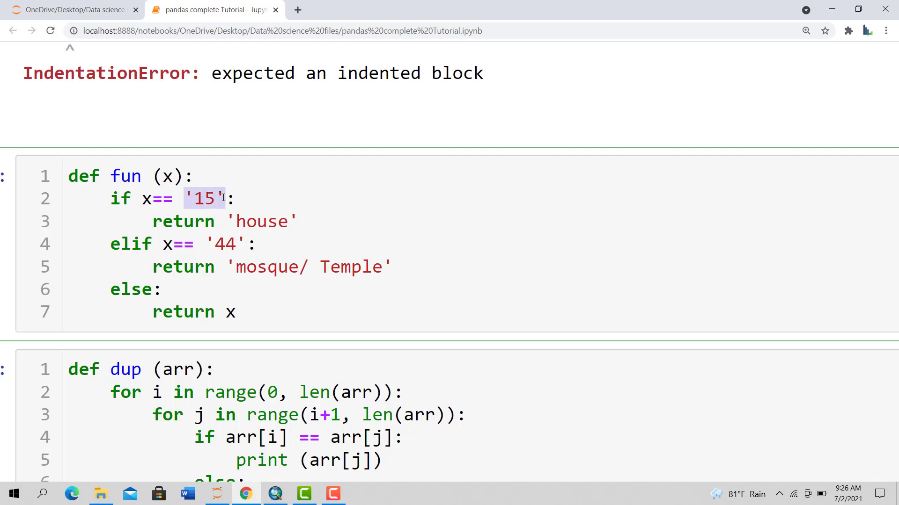
- Examine the quoted '15' in the function's first condition, and switch to ArcMap to check LMCODE's data type in its field properties
click(312, 221)
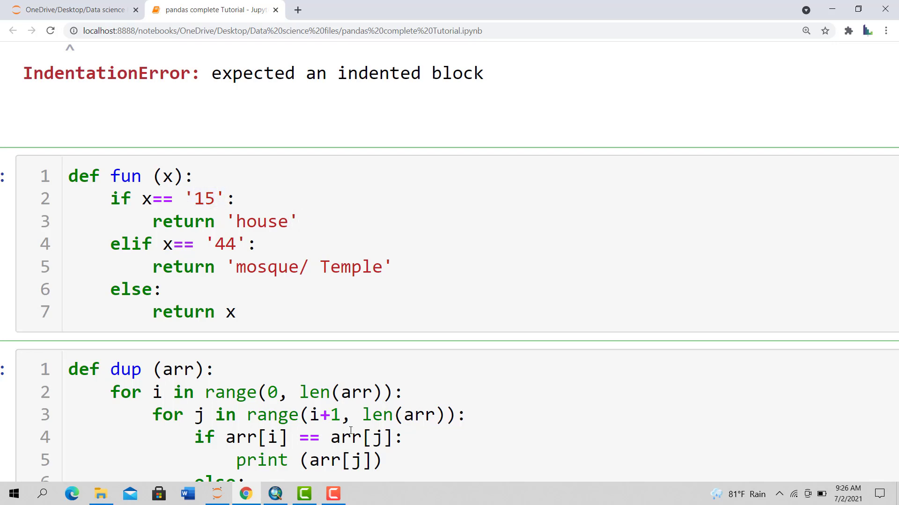
drag(185, 196, 218, 198)
click(220, 206)
click(276, 494)
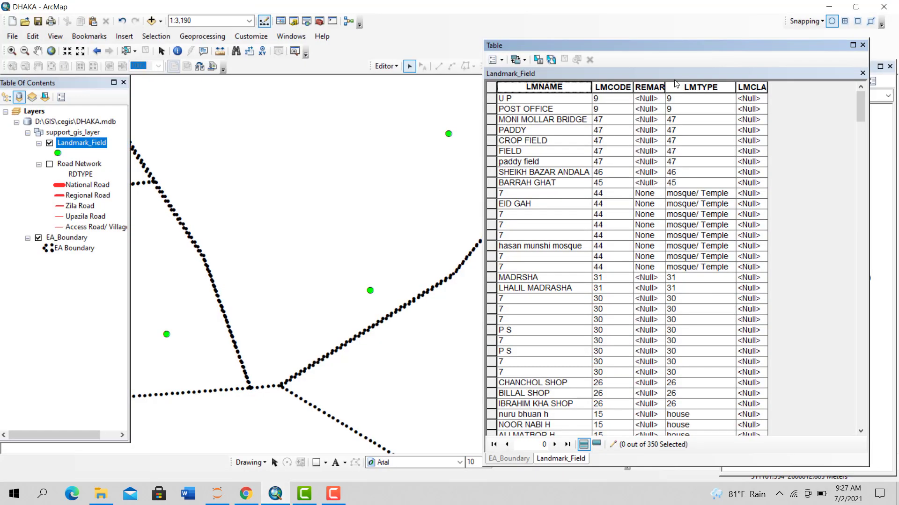
click(605, 88)
right_click(612, 88)
click(667, 231)
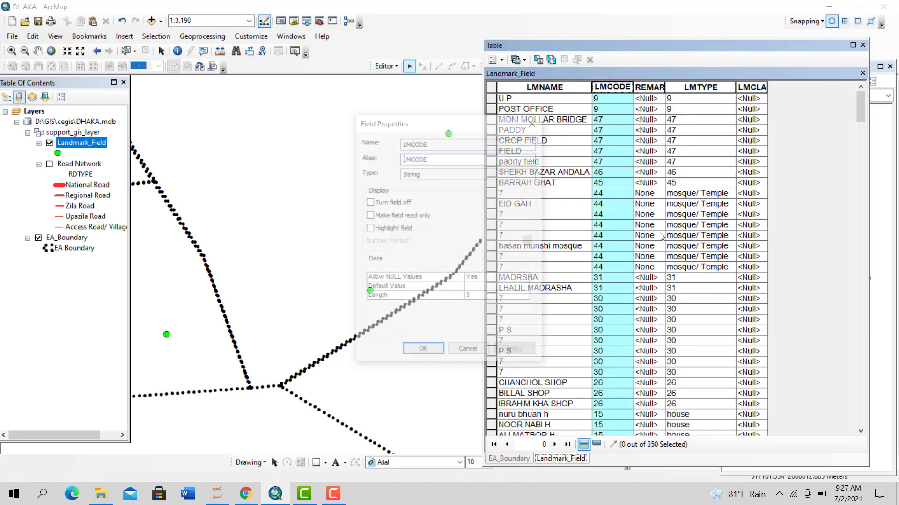
click(432, 177)
drag(410, 172, 395, 173)
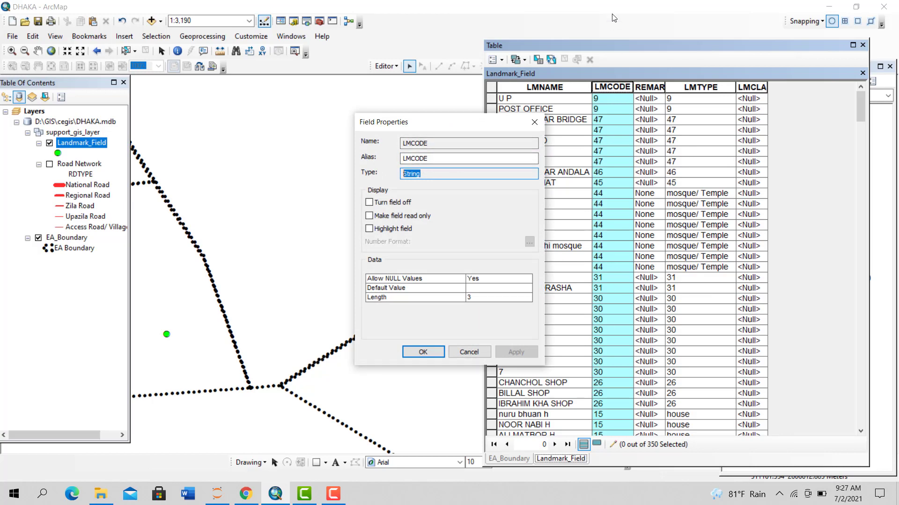
click(427, 175)
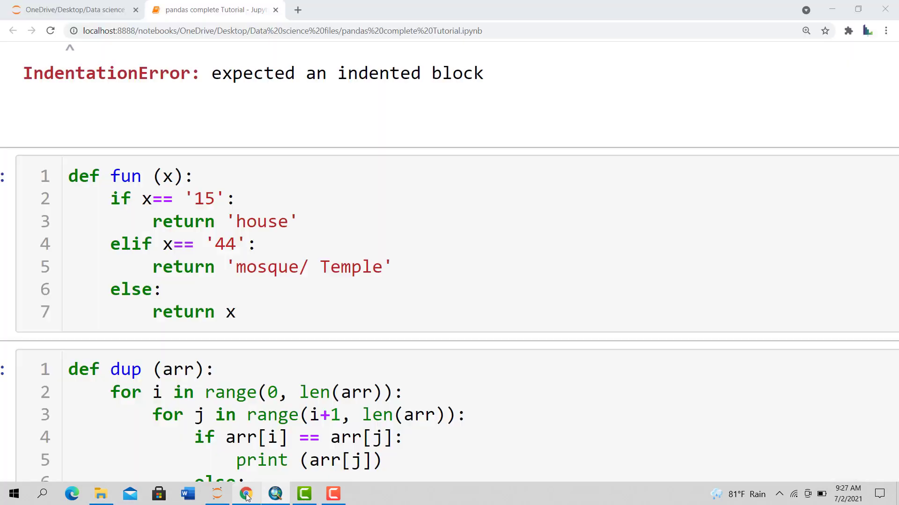
- Switch back to the notebook in Chrome and review how the condition's '15' is quoted to match the field type
click(246, 494)
drag(187, 197, 210, 198)
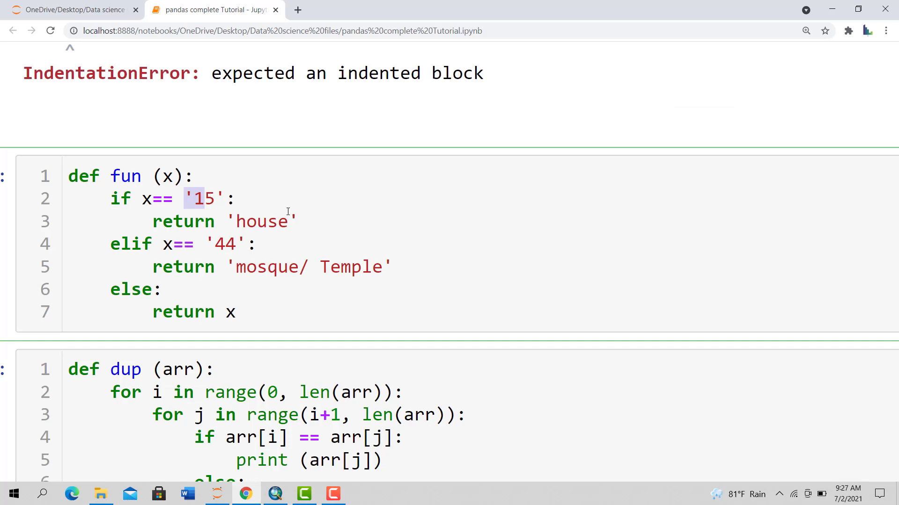
click(288, 212)
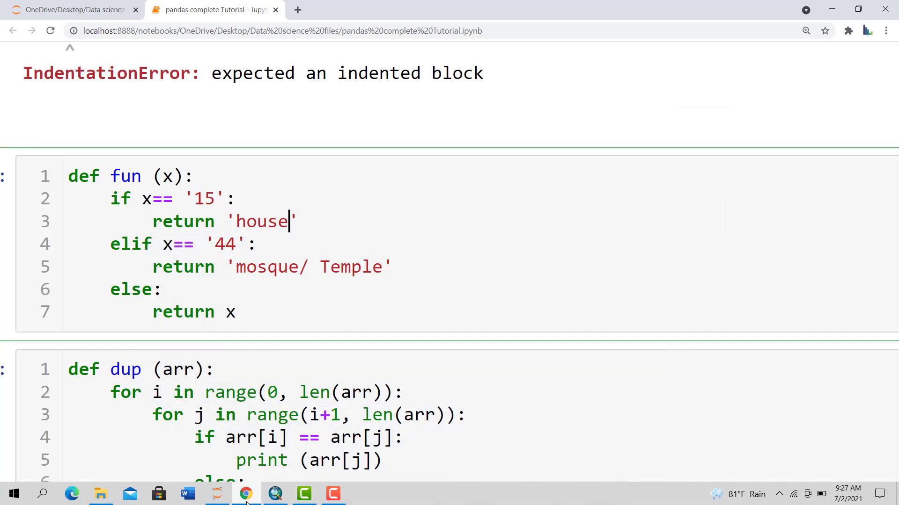
click(251, 500)
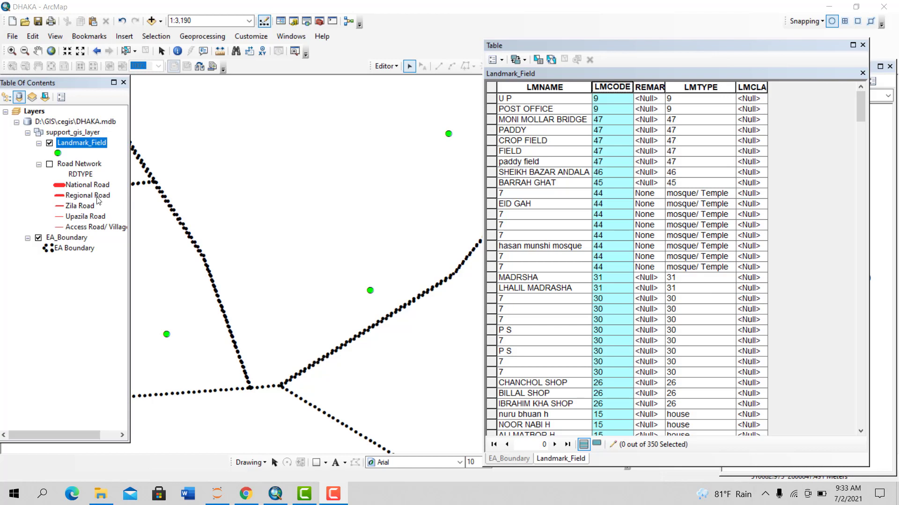
click(150, 38)
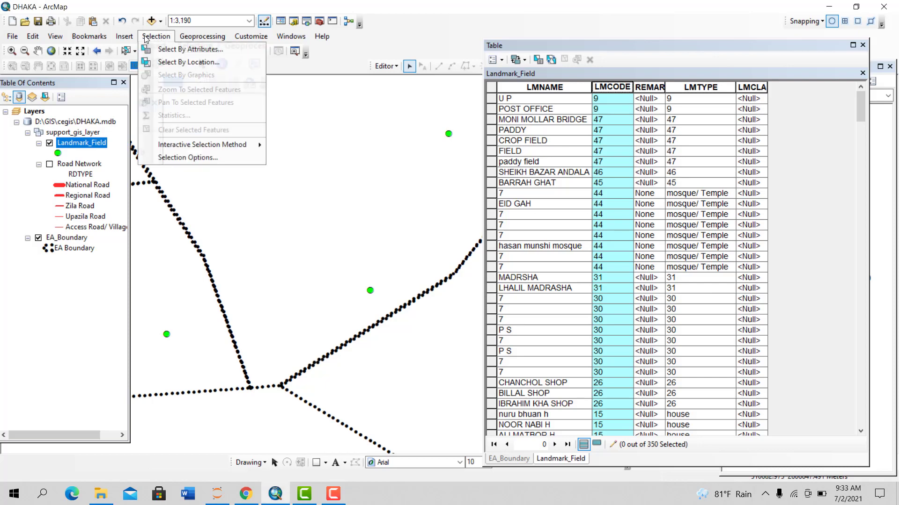
click(167, 62)
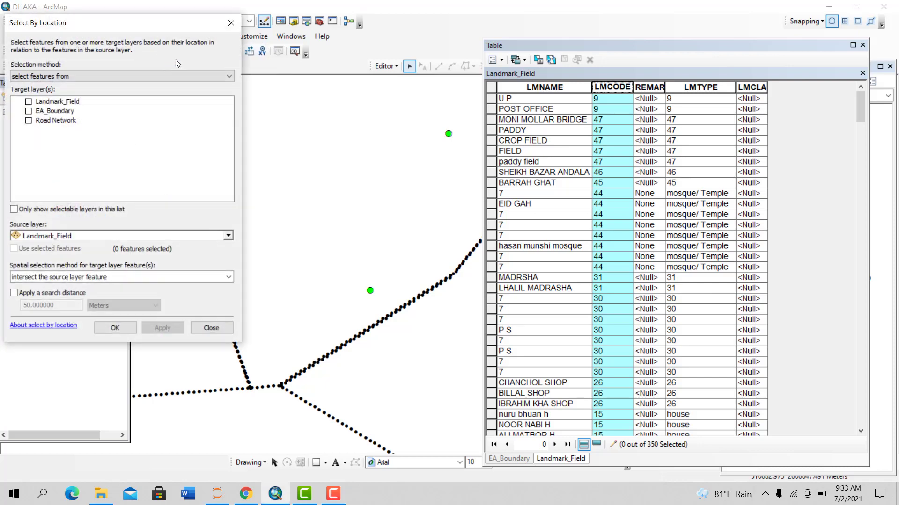
click(231, 23)
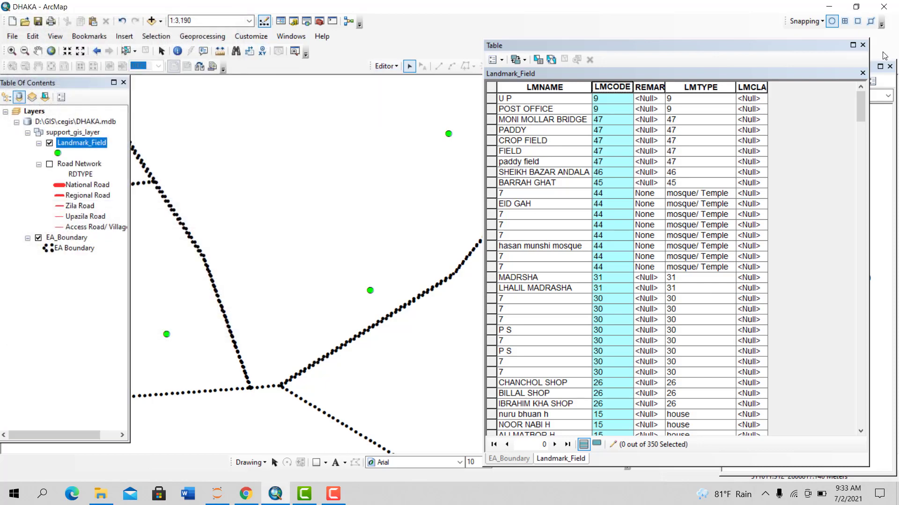
- Close the attribute table and turn on the Road Network layer on the map
click(863, 45)
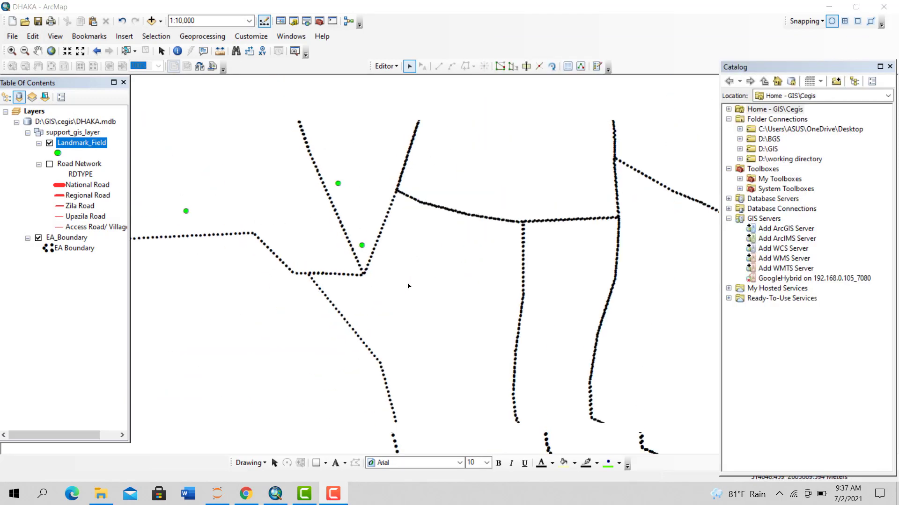
scroll(397, 292, up, 2)
scroll(435, 297, down, 3)
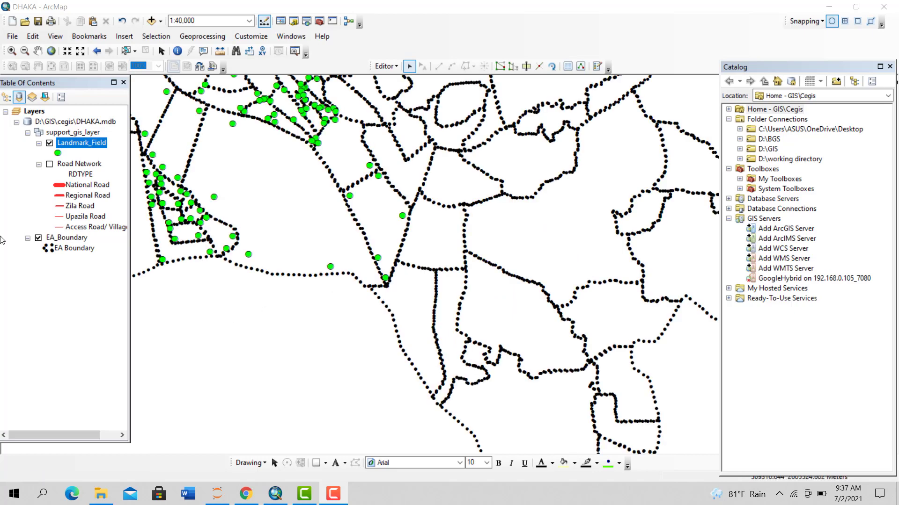
click(49, 165)
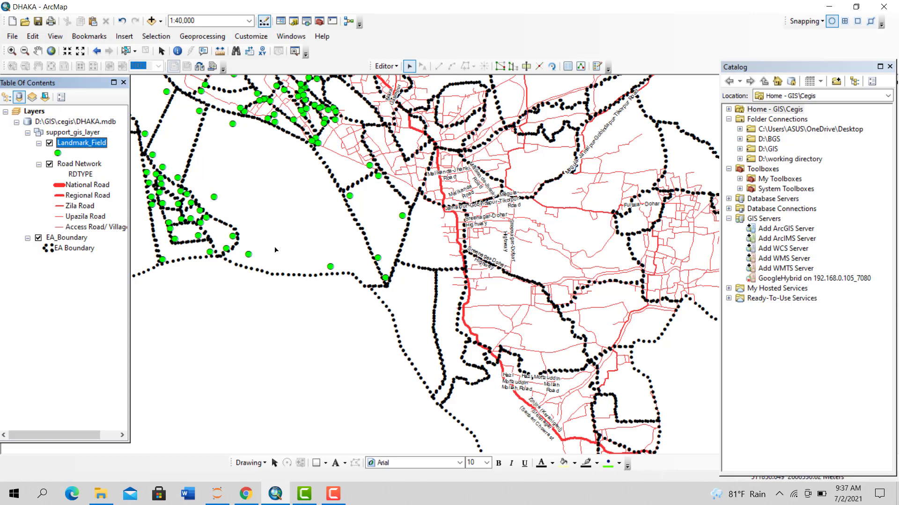
- Start a Select By Location query with Landmark_Field as the target layer and Road Network as the source layer
click(156, 36)
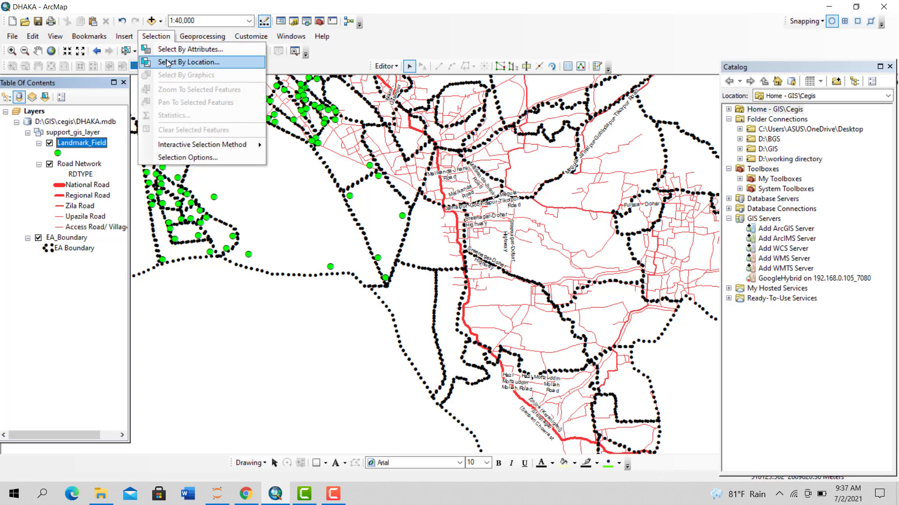
click(171, 62)
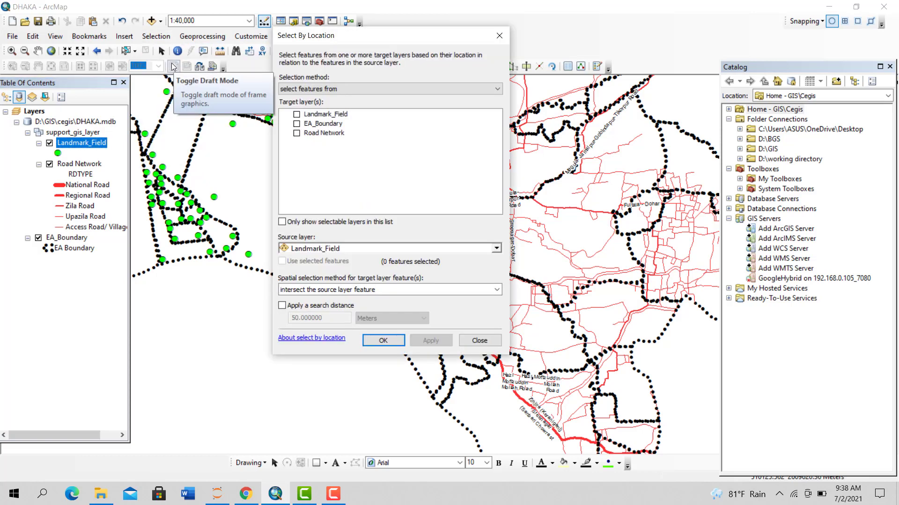
click(297, 114)
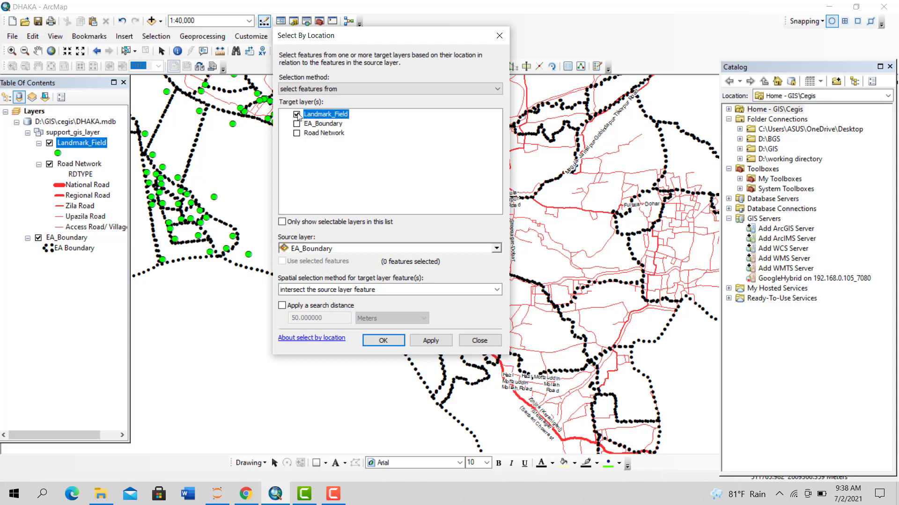
click(297, 115)
click(297, 115)
click(496, 249)
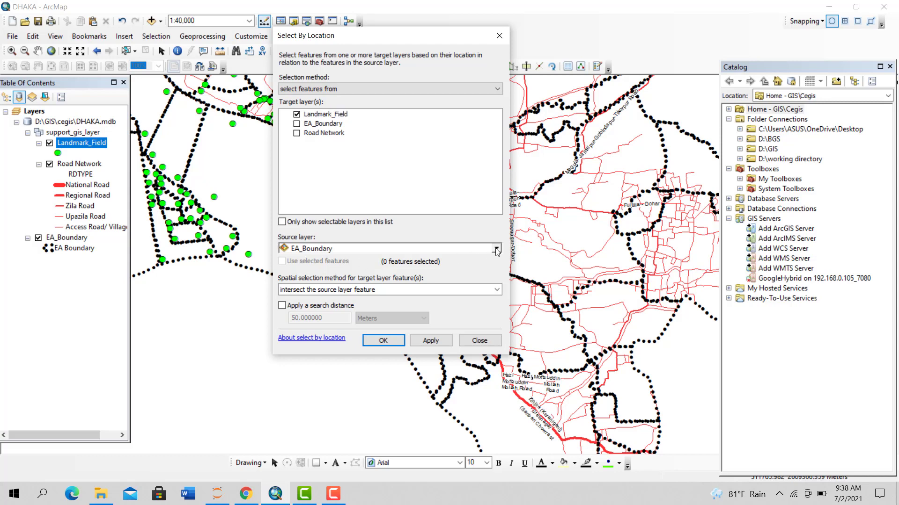
click(316, 270)
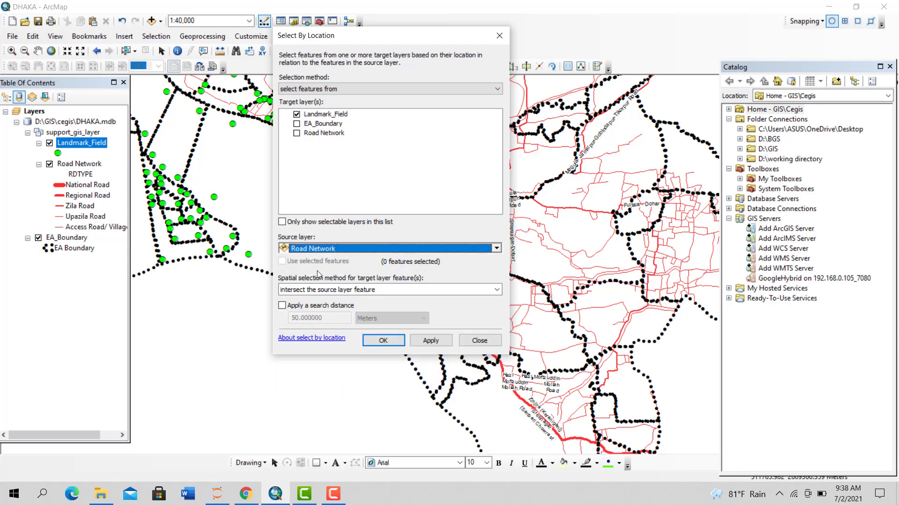
- Set the spatial selection method to within a distance of the source layer feature, using 50 meters, and run the selection
click(491, 292)
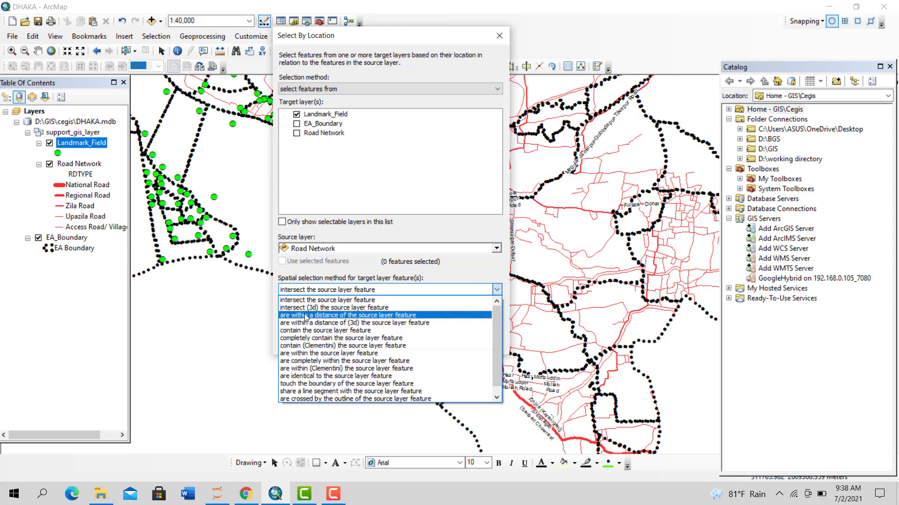
click(350, 317)
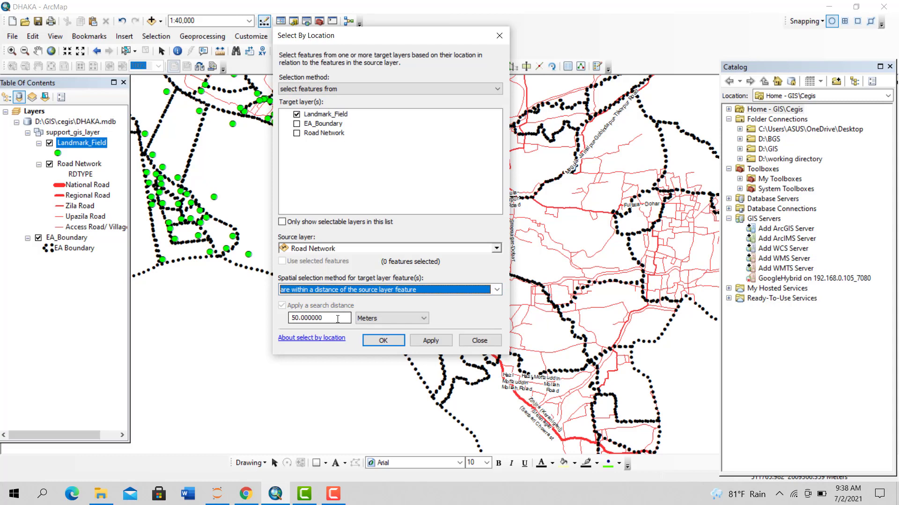
drag(296, 319, 289, 318)
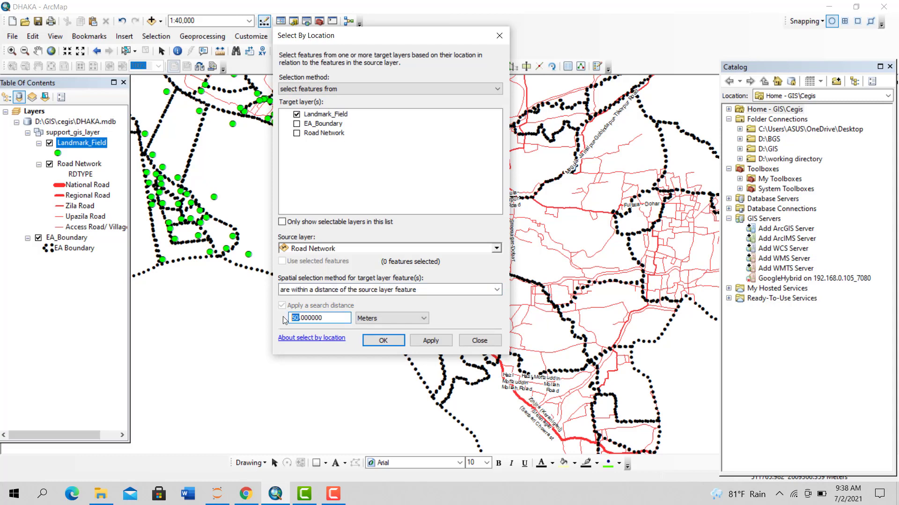
text(1)
click(381, 319)
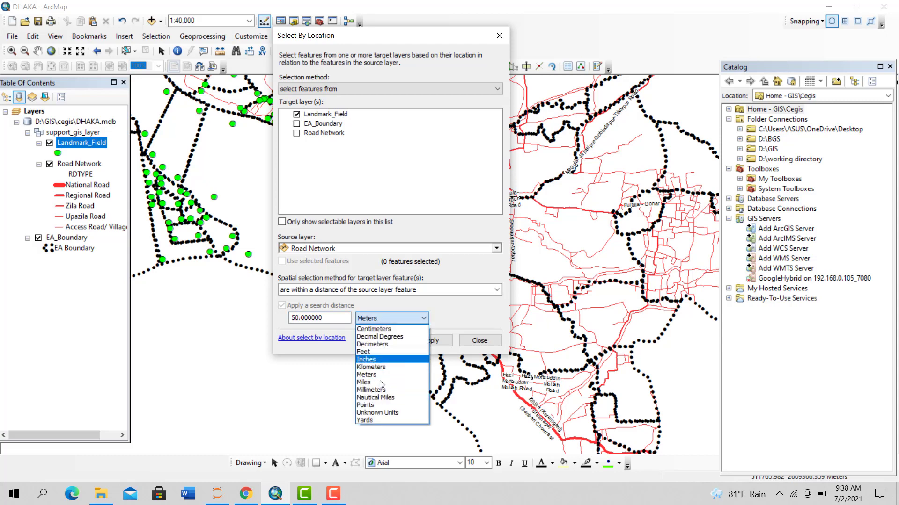
click(456, 305)
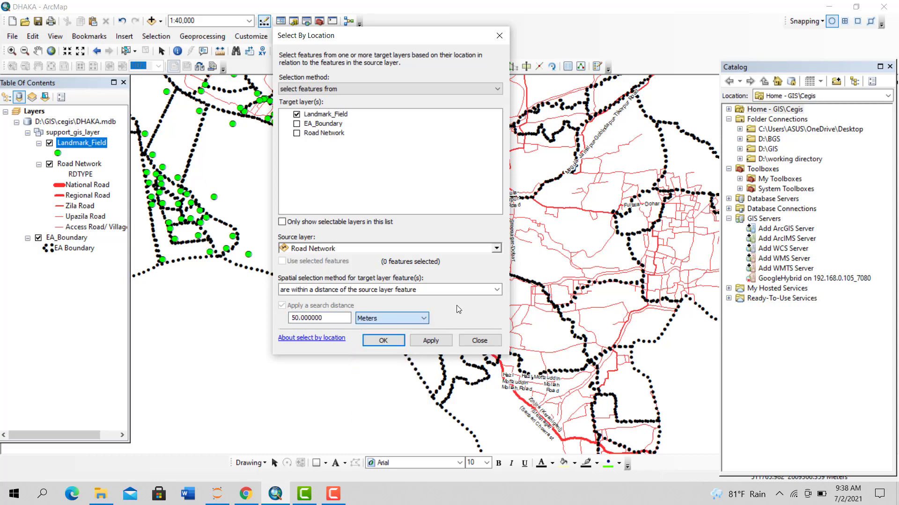
click(437, 344)
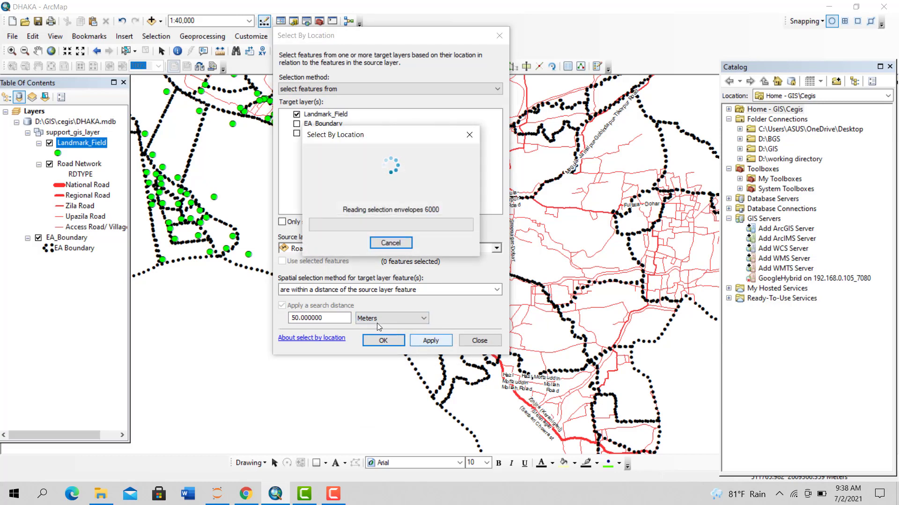
click(382, 340)
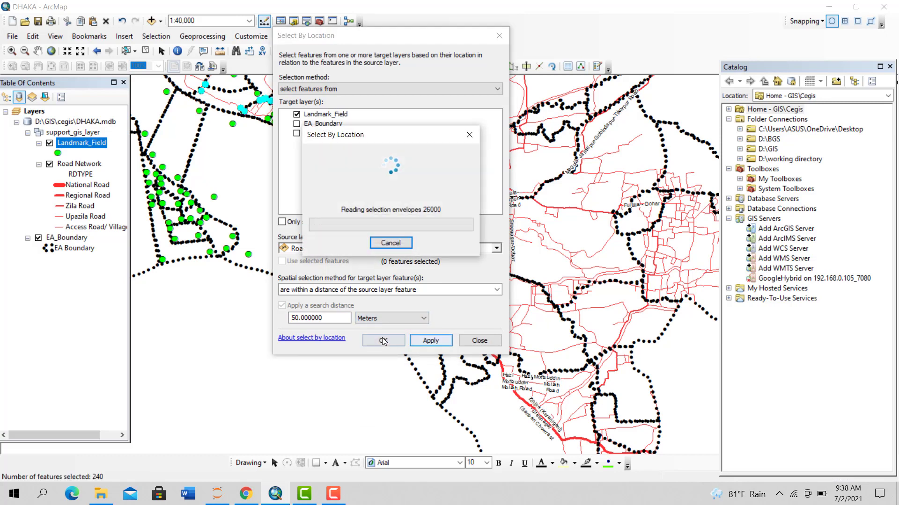
- Inspect the selected landmarks on the map and in Landmark_Field's attribute table, viewing only the selected records and returning to all records
scroll(288, 336, down, 2)
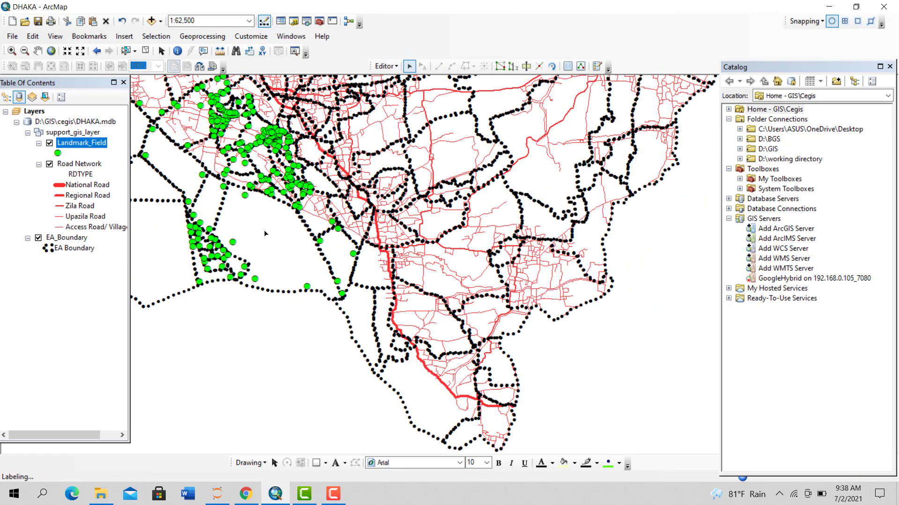
drag(265, 224, 393, 363)
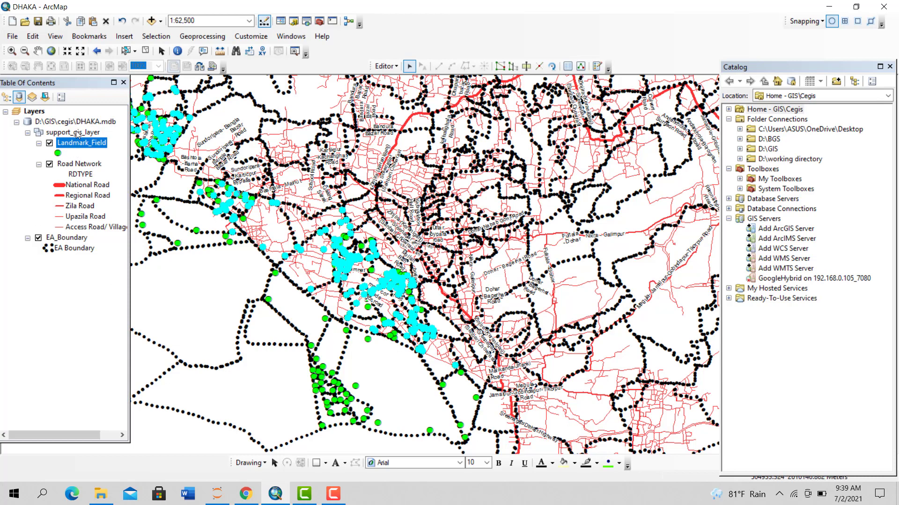
right_click(78, 142)
click(93, 174)
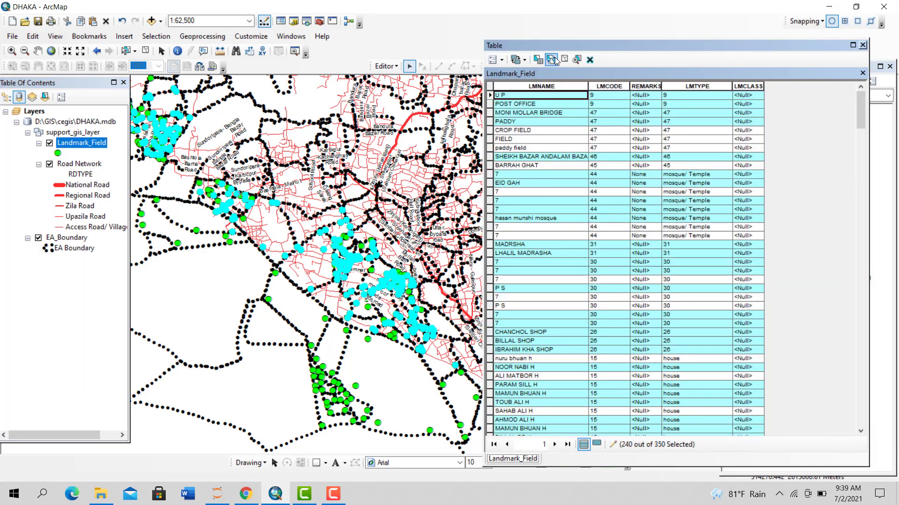
click(596, 445)
scroll(558, 277, down, 20)
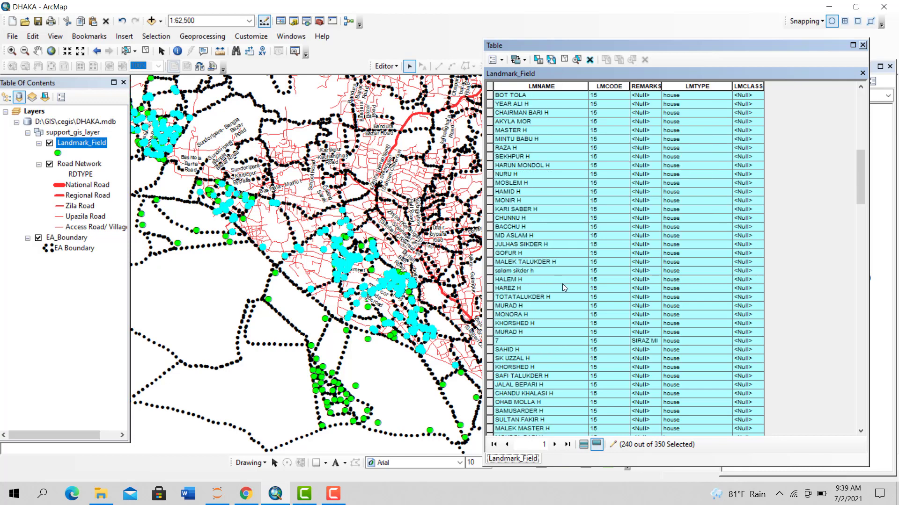
click(584, 445)
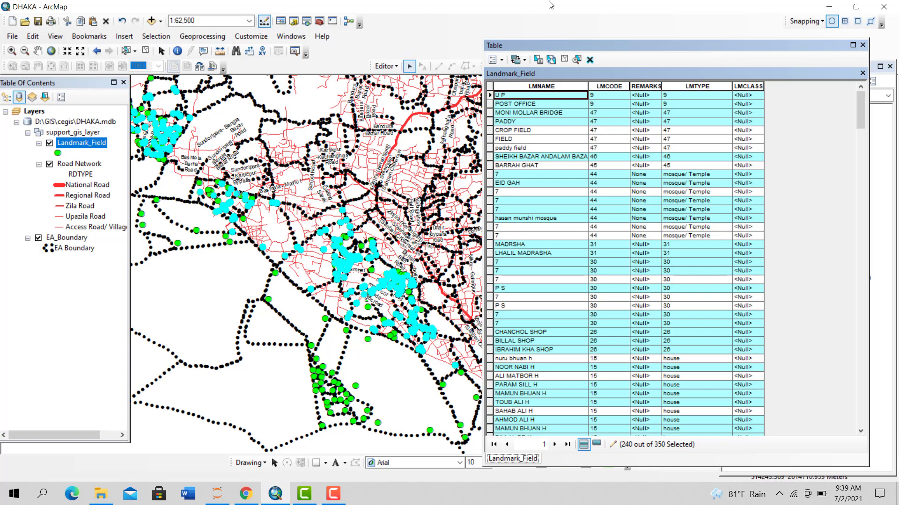
- Reopen Select By Location to review its target layer, source layer and spatial selection methods, and close it without running it
click(163, 38)
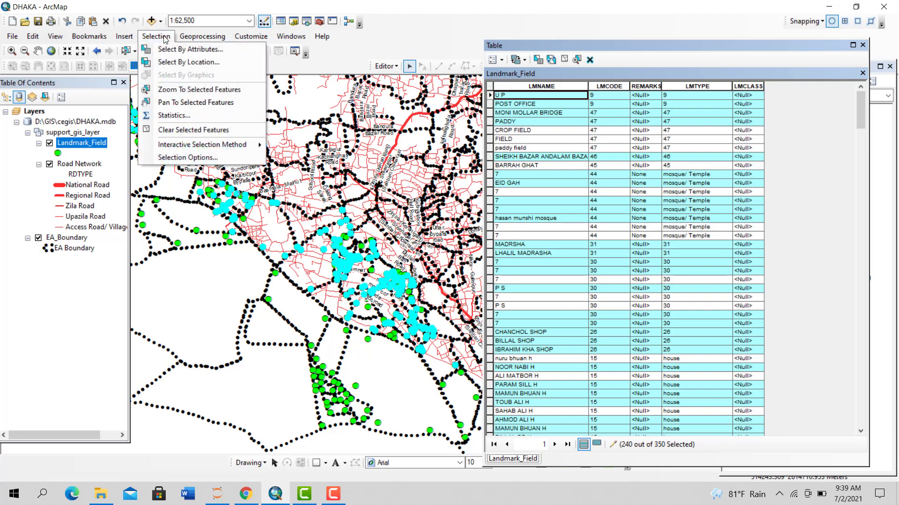
click(187, 62)
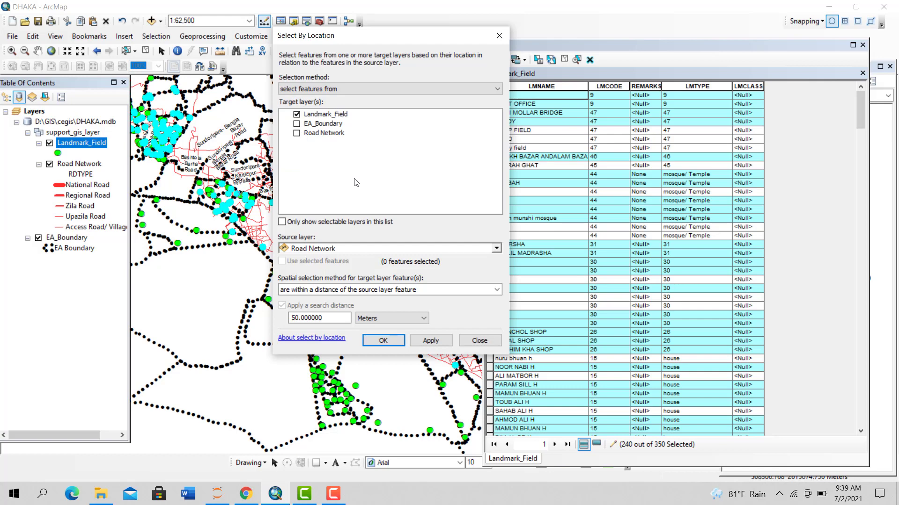
click(454, 290)
click(451, 187)
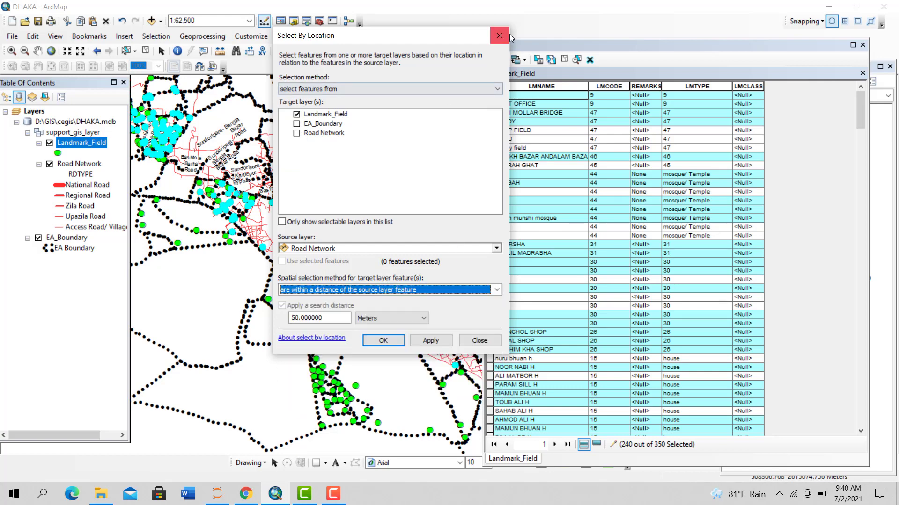
click(500, 35)
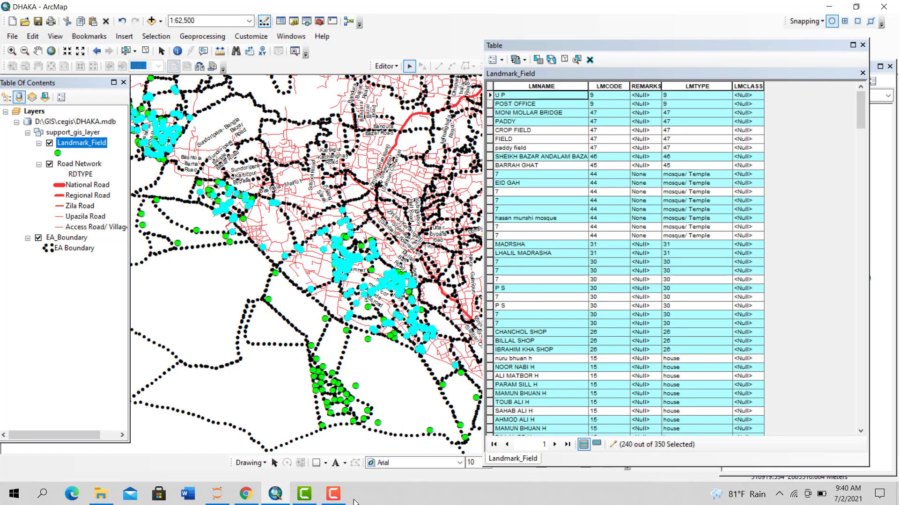
click(341, 502)
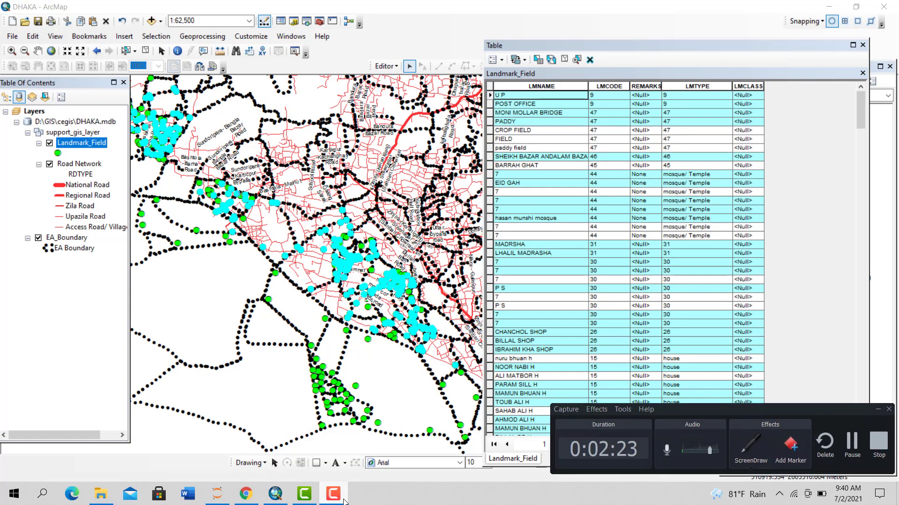